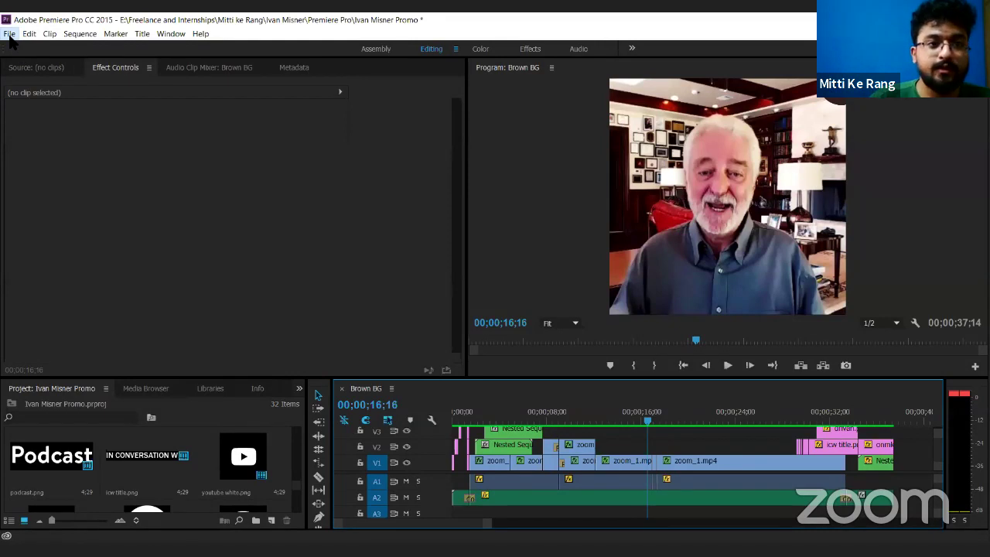
# - Start a new project, saving the changes to the open promo project before it closes
pyautogui.click(9, 34)
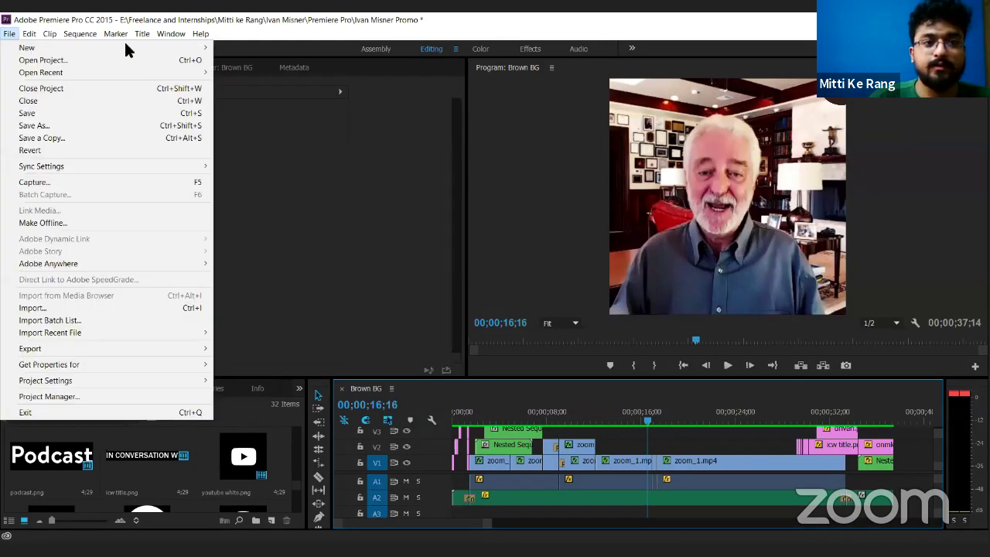
pyautogui.moveTo(204, 48)
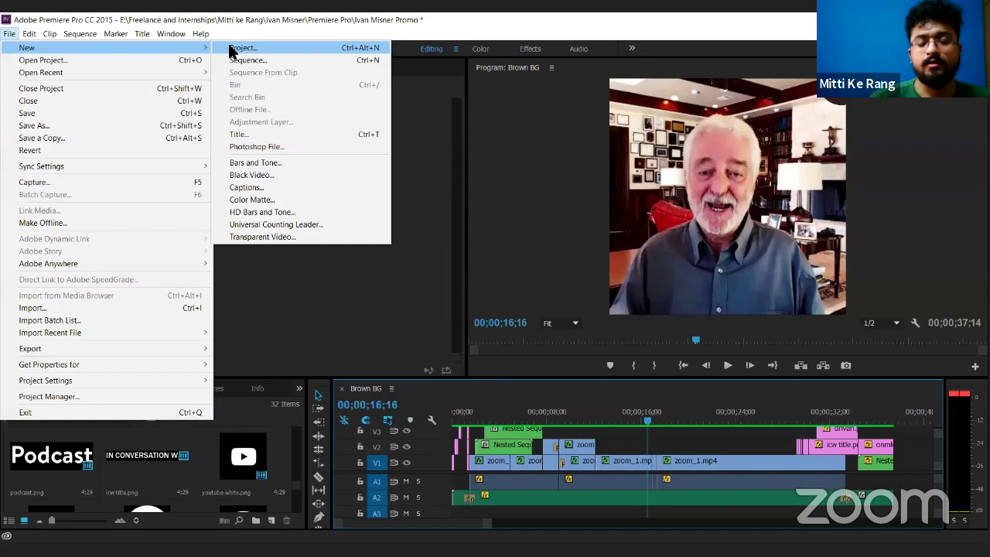
pyautogui.click(231, 48)
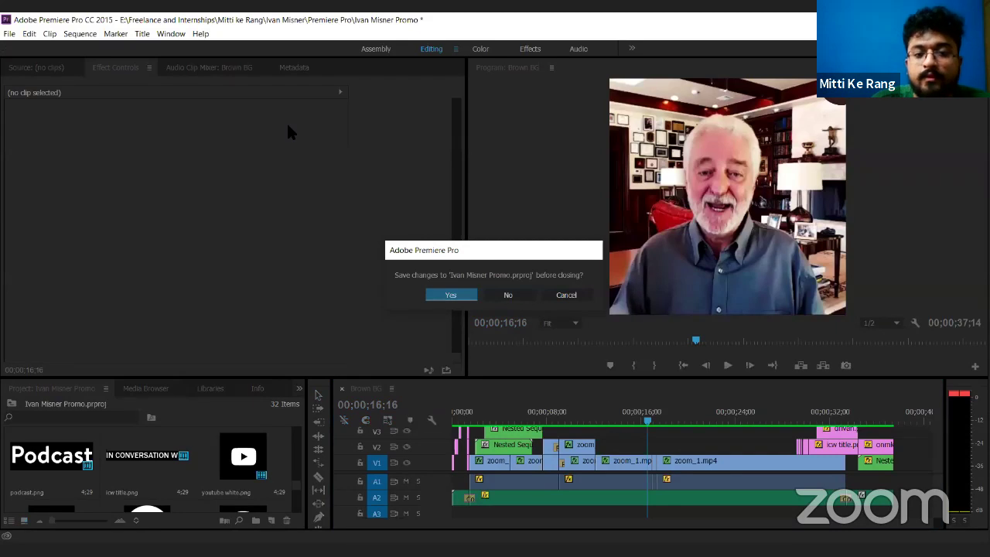
pyautogui.click(461, 297)
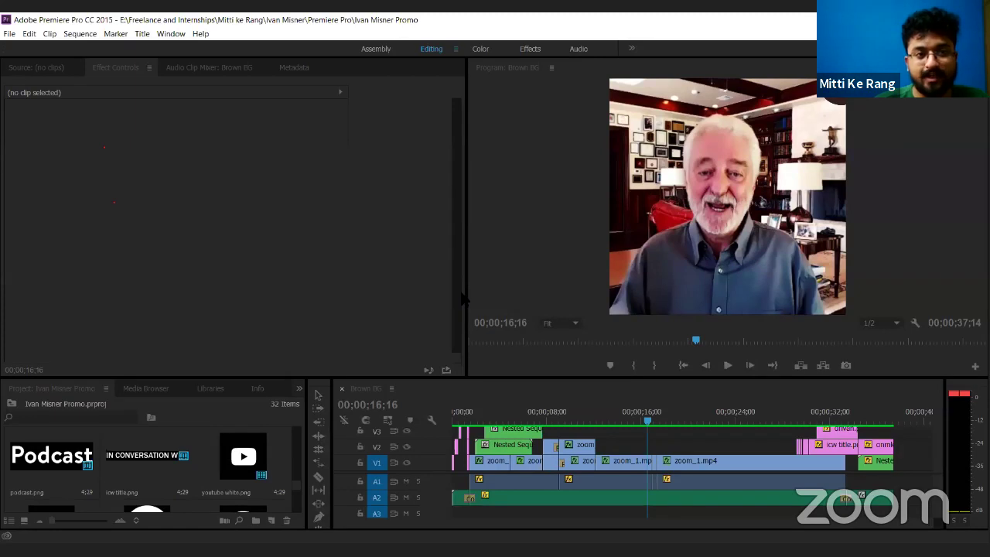
pyautogui.hotkey('alt', 'Tab')
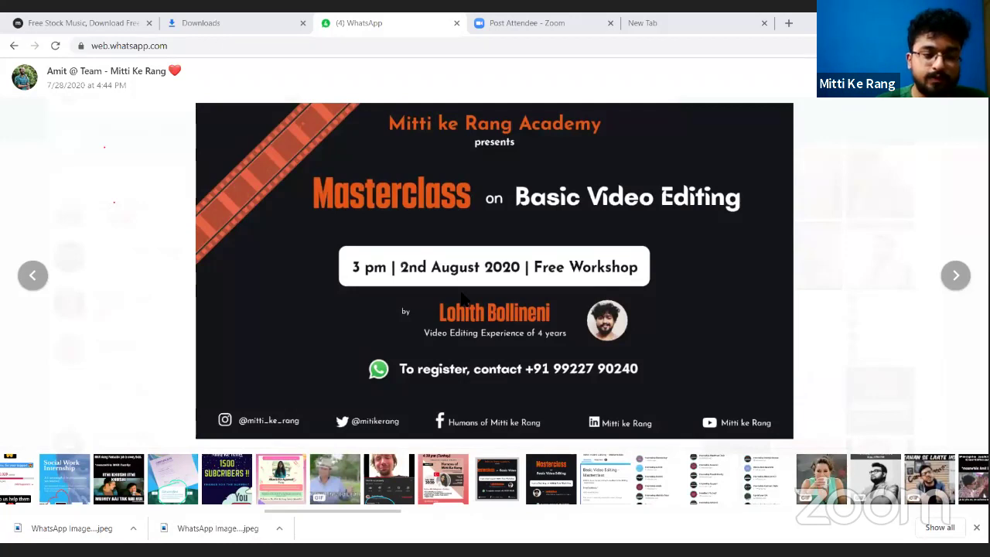
pyautogui.hotkey('alt', 'Tab')
pyautogui.hotkey('ctrl', 'alt', 'n')
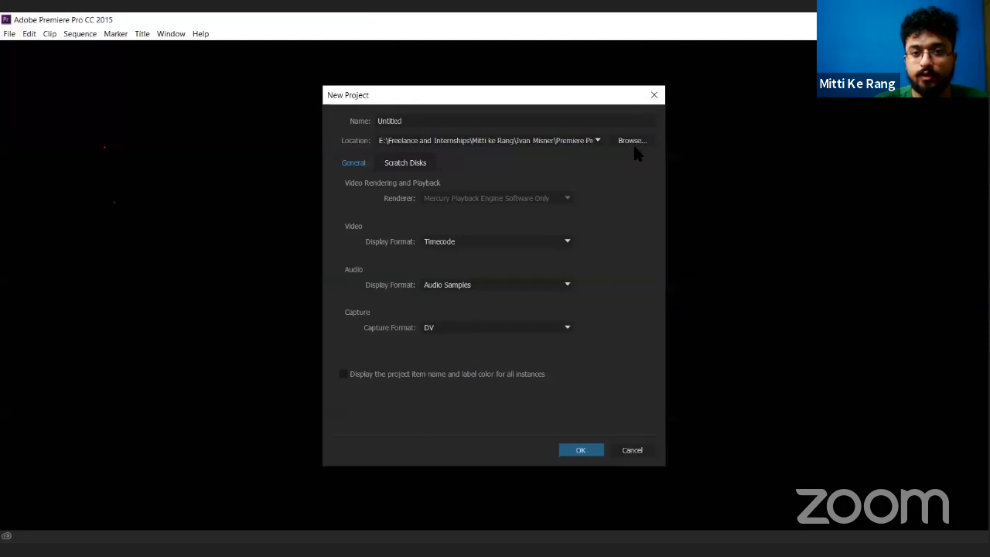
# - Create the new project as Untitled1 in the existing Premiere Pro folder, declining to overwrite the existing project and keeping the default settings
pyautogui.click(581, 453)
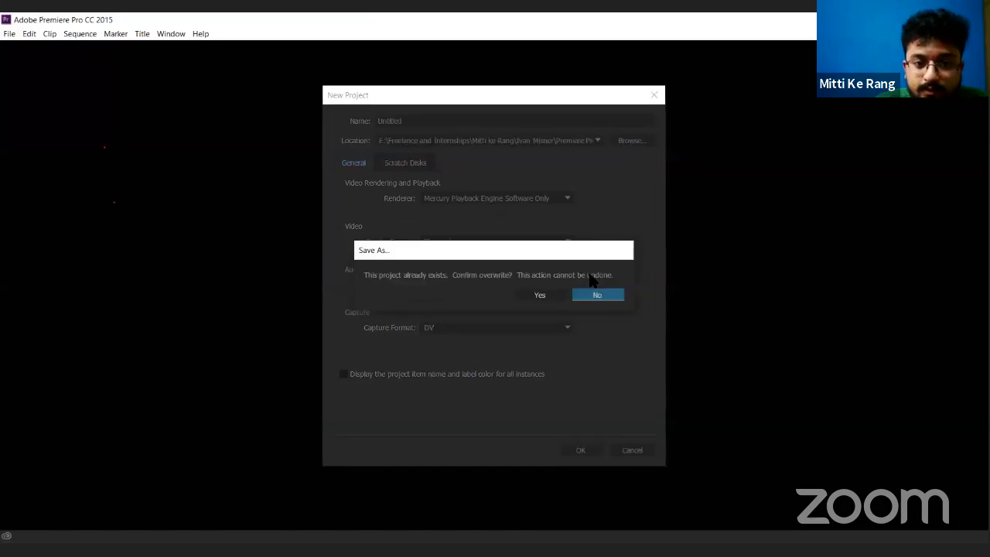
pyautogui.press('Return')
pyautogui.click(636, 141)
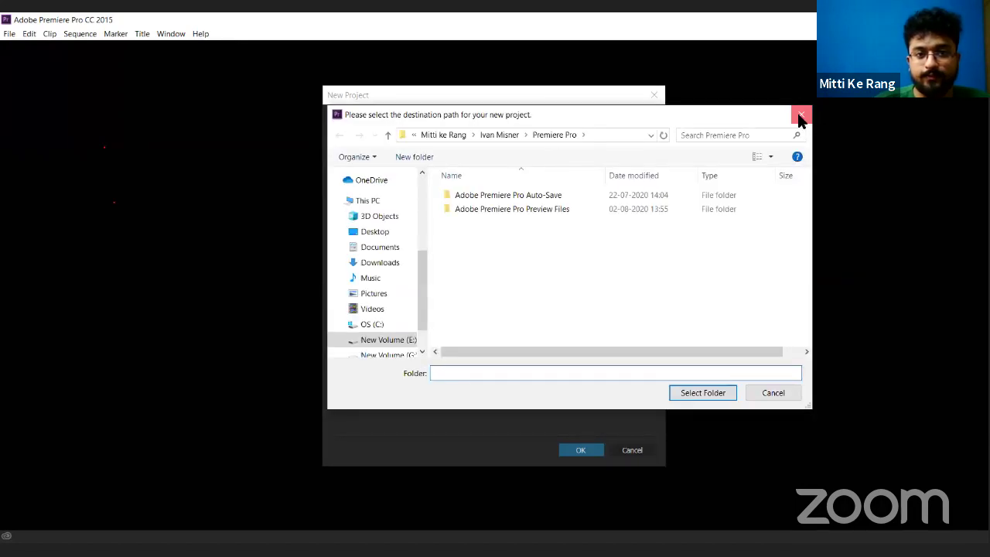
pyautogui.press('Escape')
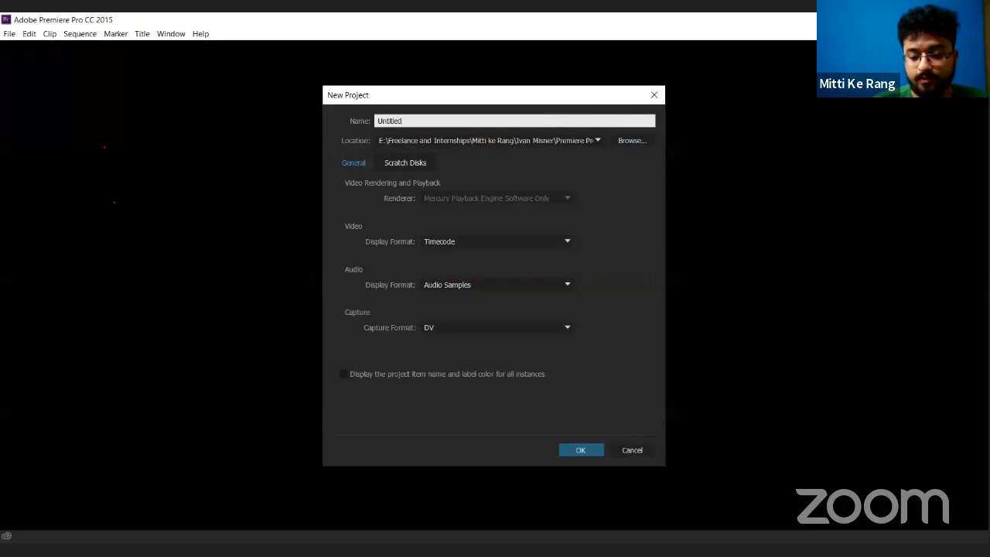
pyautogui.press('Return')
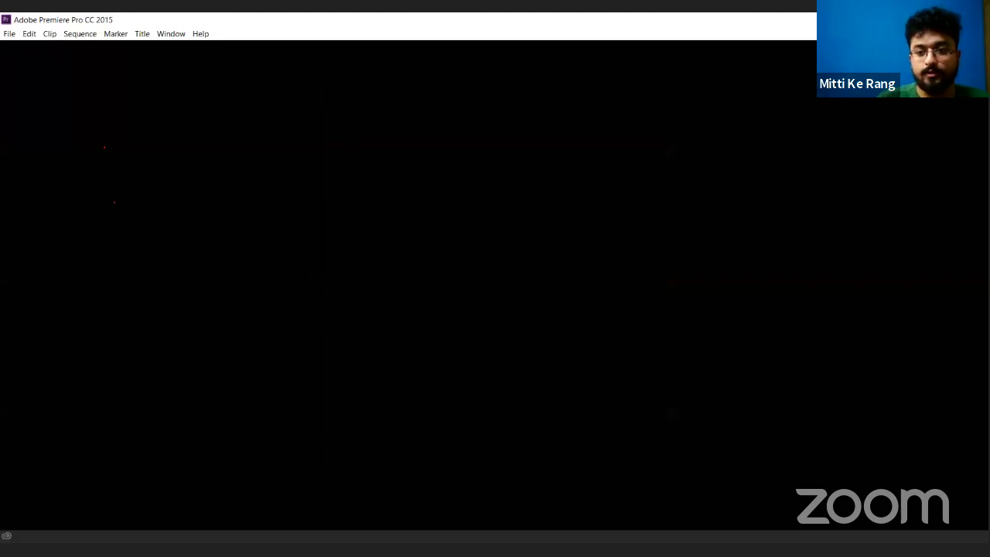
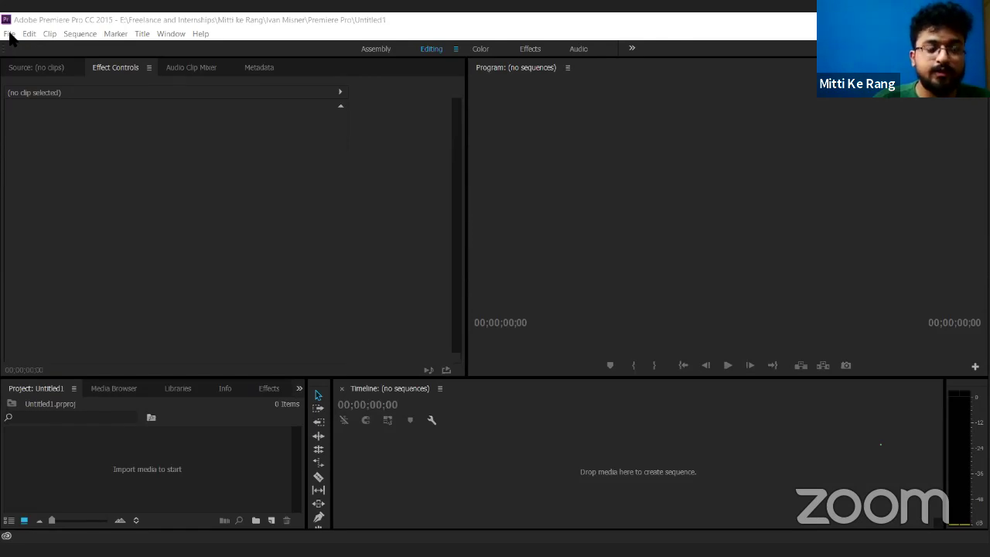
pyautogui.click(9, 35)
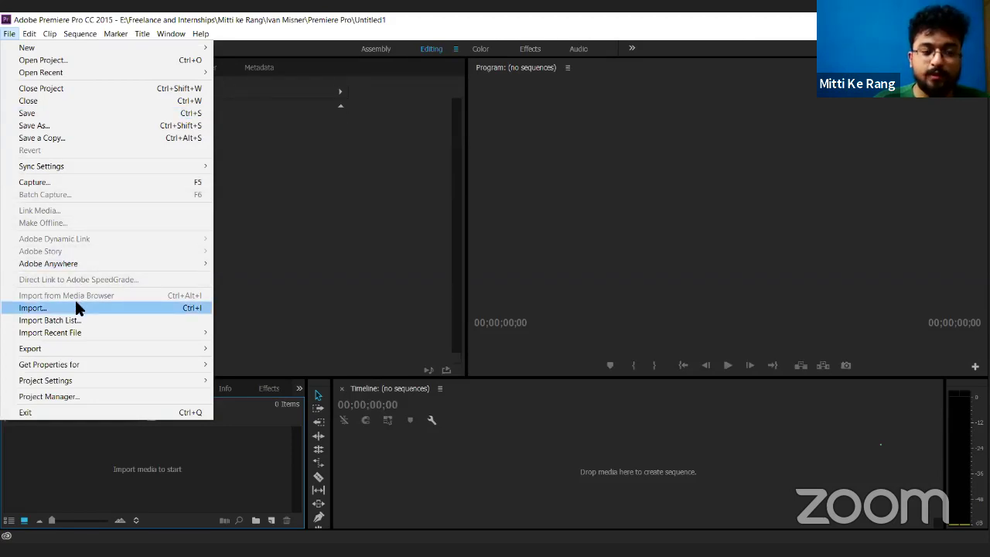
pyautogui.click(76, 306)
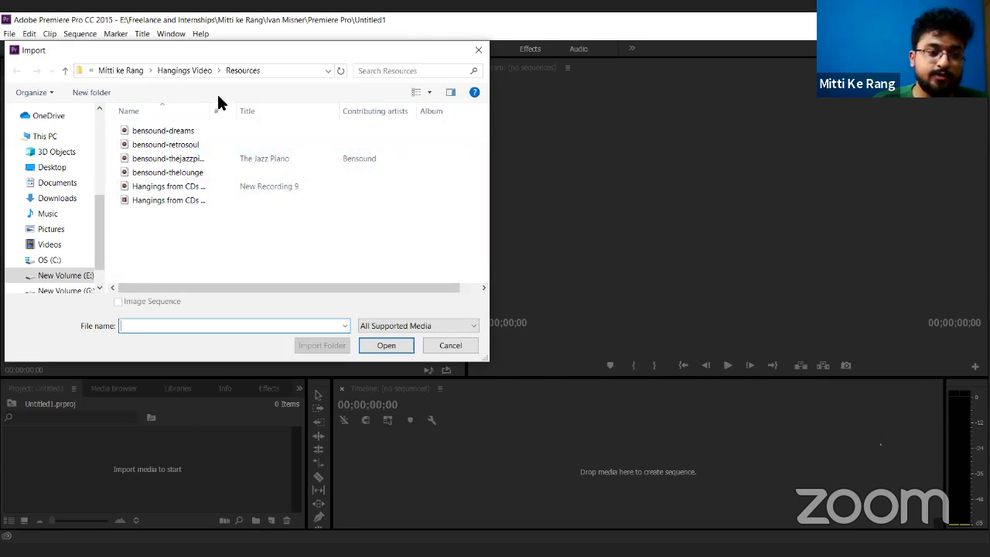
pyautogui.click(192, 69)
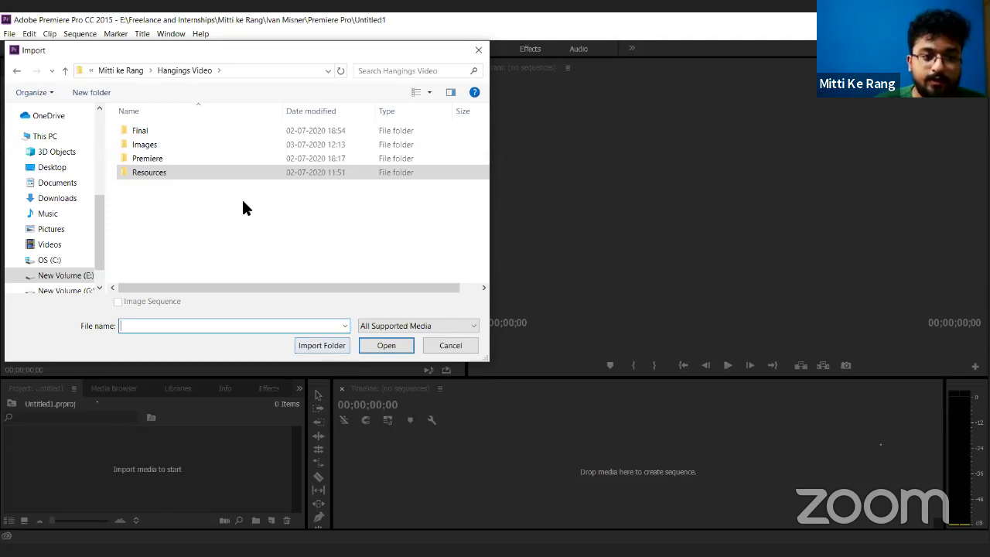
pyautogui.doubleClick(193, 175)
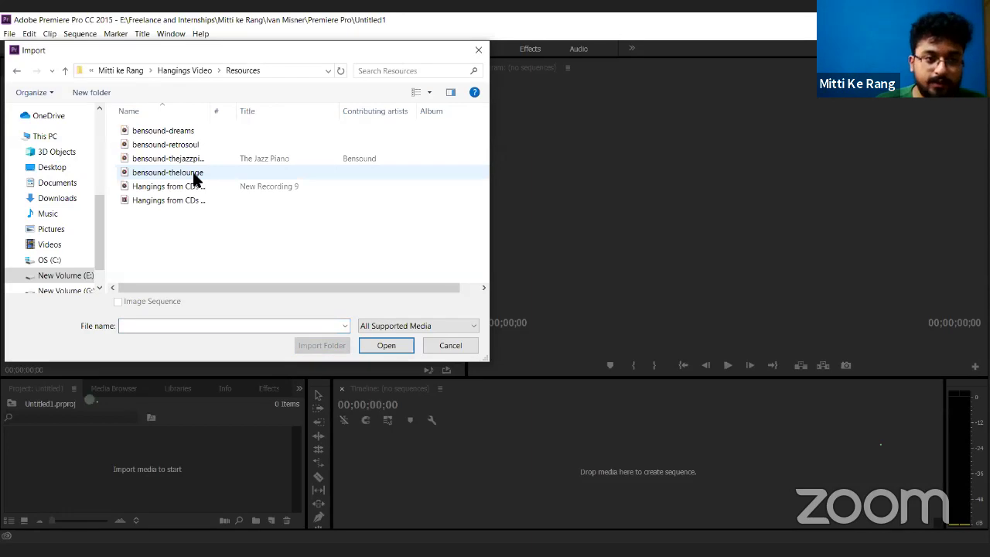
pyautogui.click(195, 175)
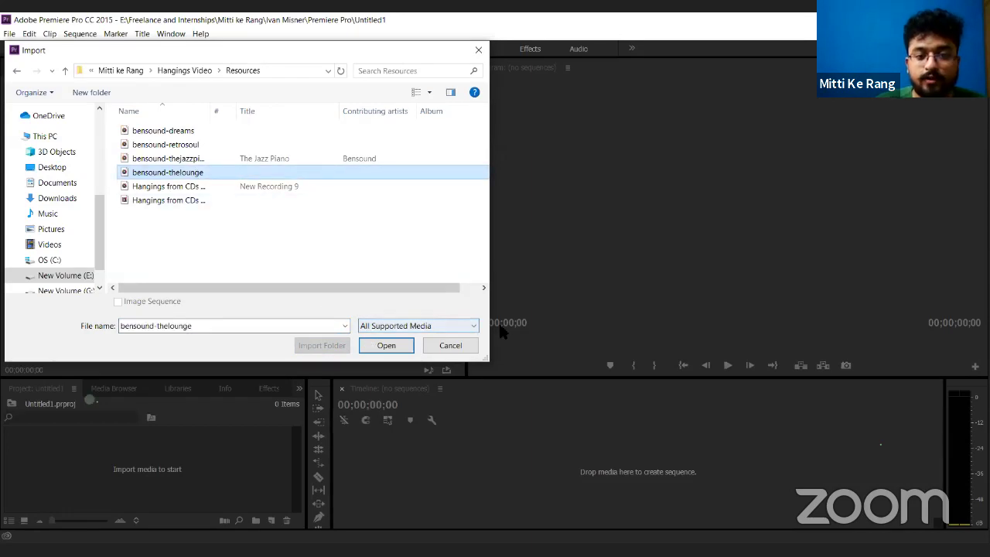
pyautogui.click(450, 346)
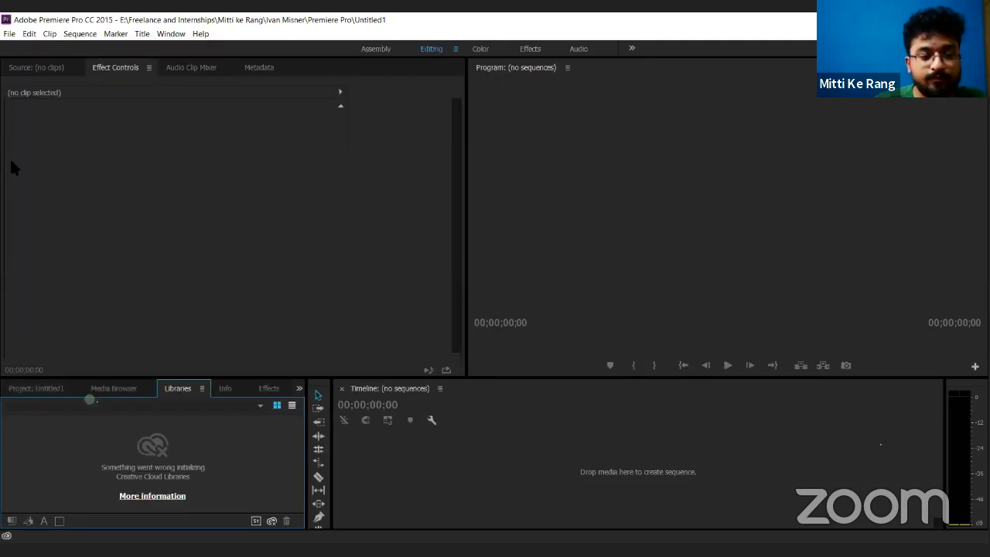
# - Reopen the recent Ivan Misner Promo project and move the playhead to 00;00;06;02 in the Brown BG sequence
pyautogui.click(10, 34)
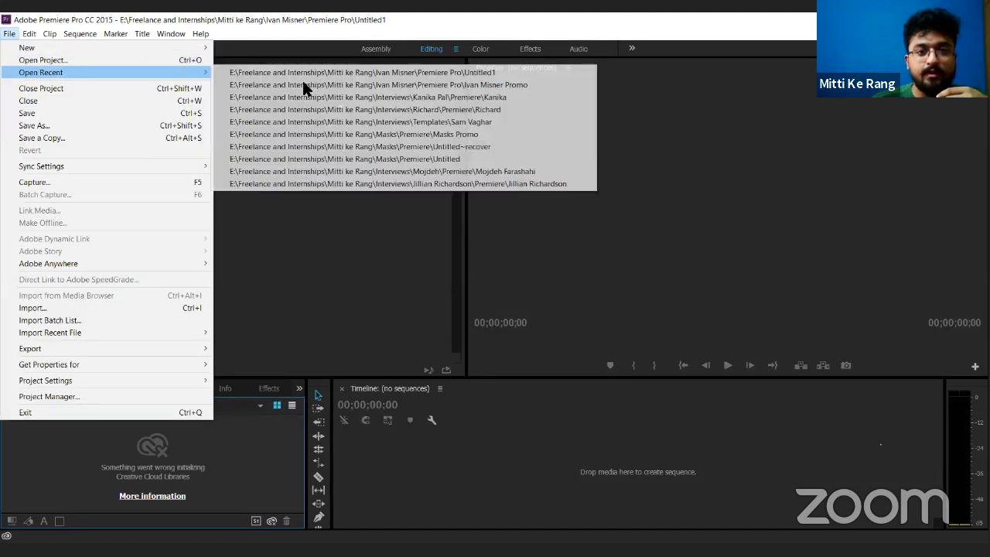
pyautogui.click(303, 84)
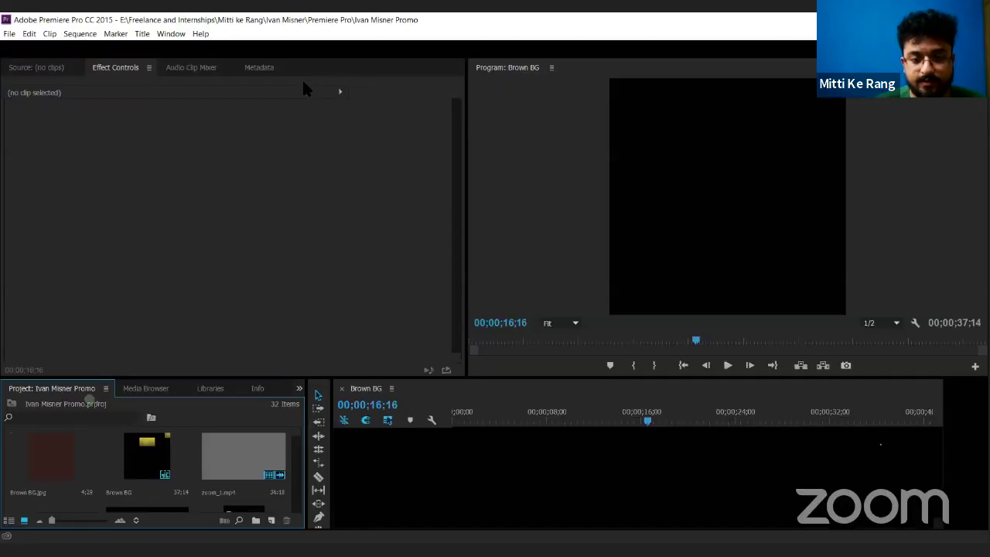
pyautogui.click(524, 418)
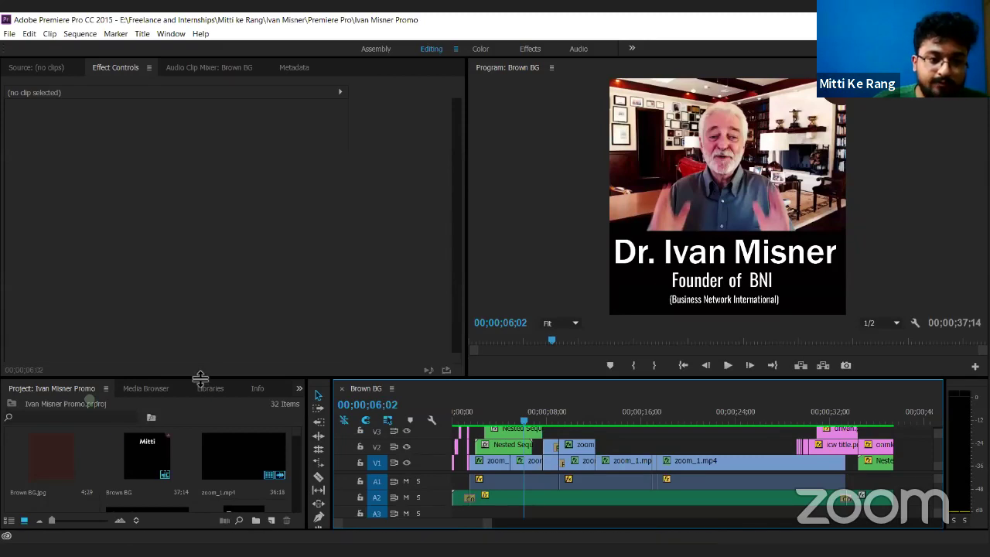
# - Enlarge the project media and timeline area and look through the imported media items
pyautogui.moveTo(200, 379); pyautogui.dragTo(219, 222)
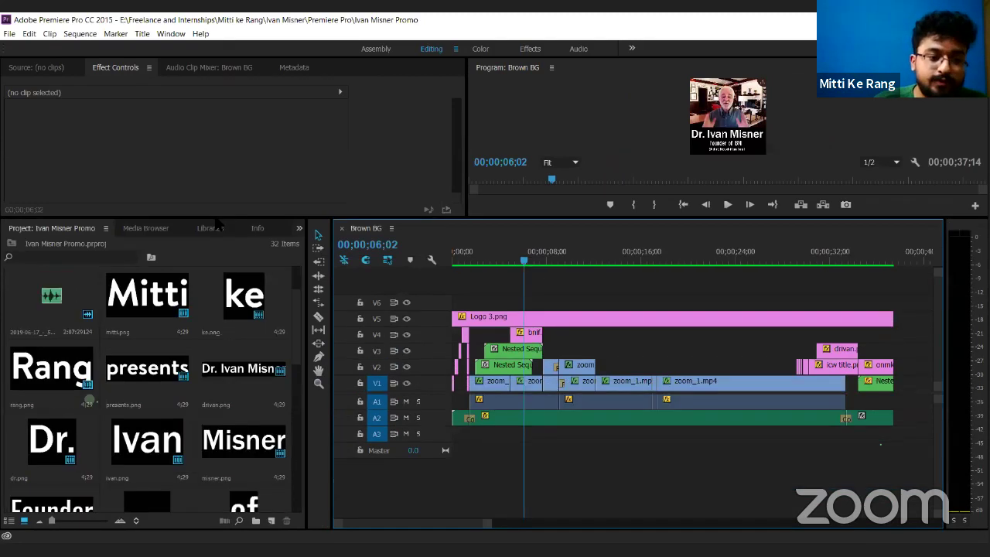
pyautogui.scroll(-6, 168, 360)
pyautogui.scroll(2, 168, 360)
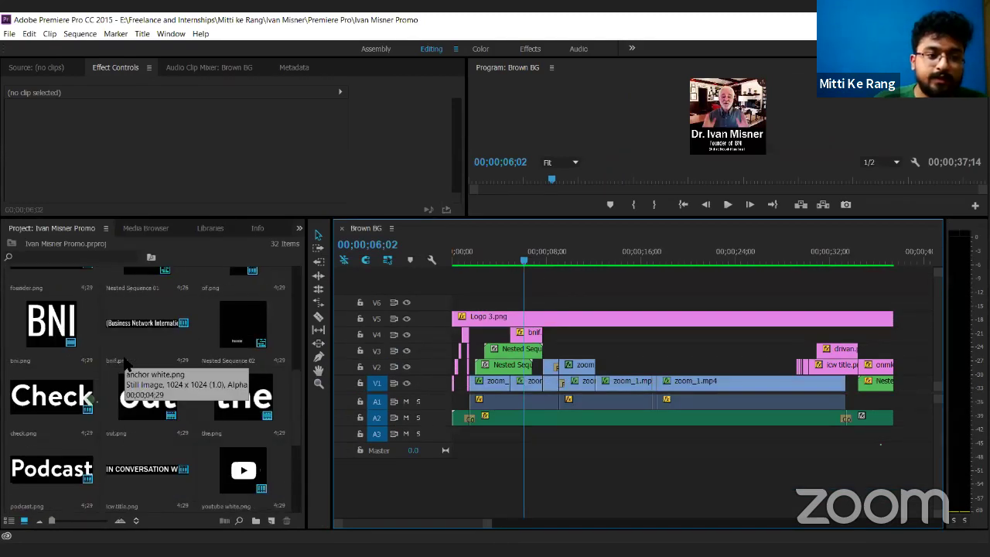
pyautogui.scroll(5, 166, 359)
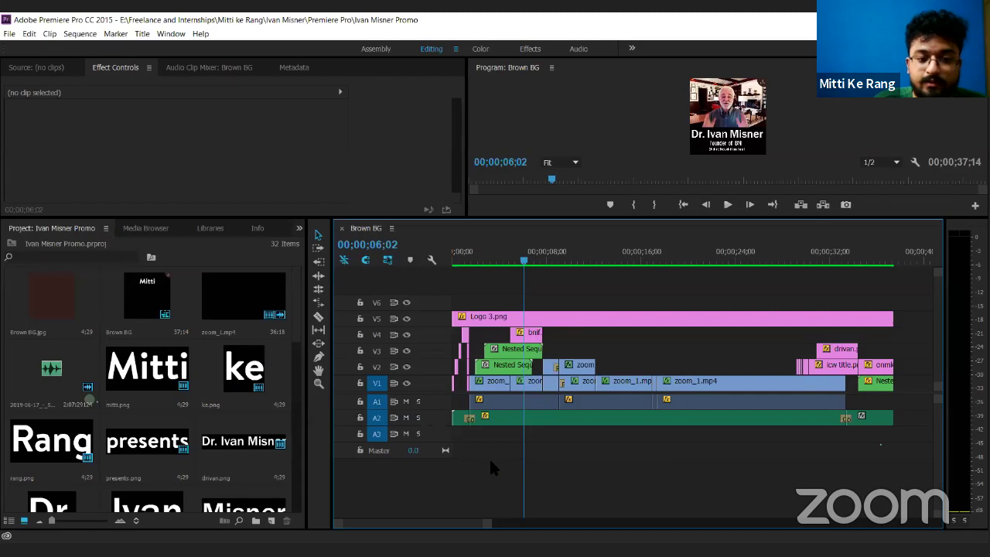
# - Place the ke.png image on video track V4, above the zoom_1.mp4 clips near the middle of the sequence
pyautogui.moveTo(474, 462); pyautogui.dragTo(508, 467)
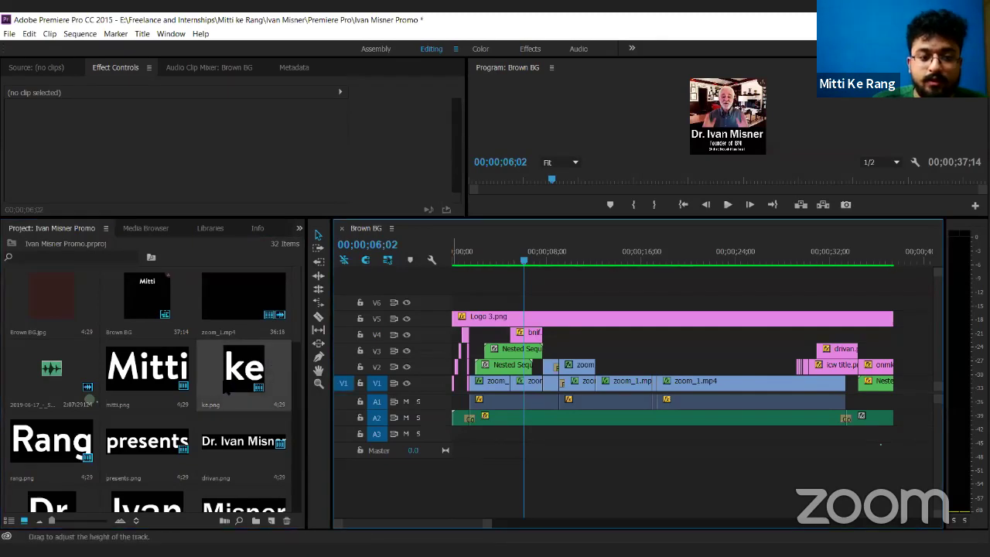
pyautogui.click(226, 388)
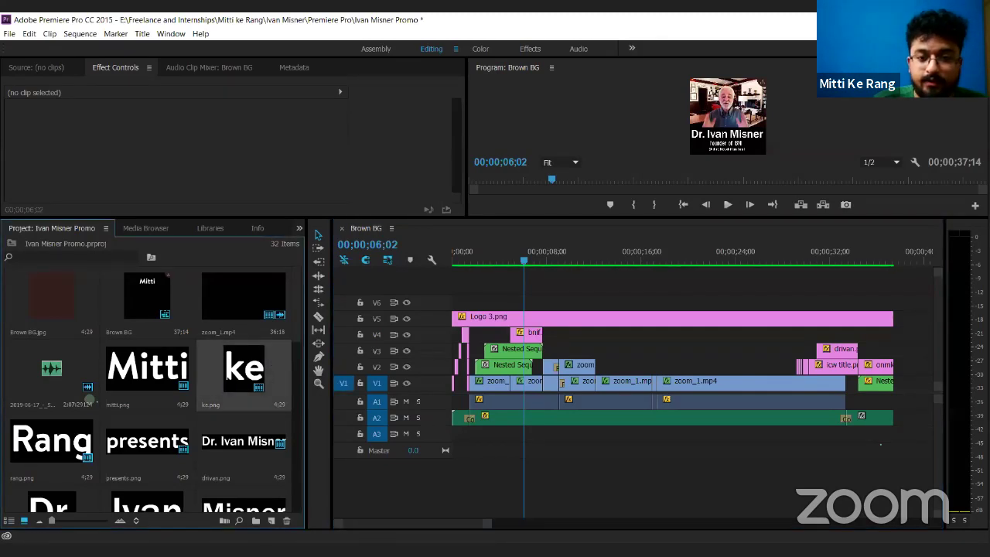
pyautogui.moveTo(226, 388); pyautogui.dragTo(654, 342)
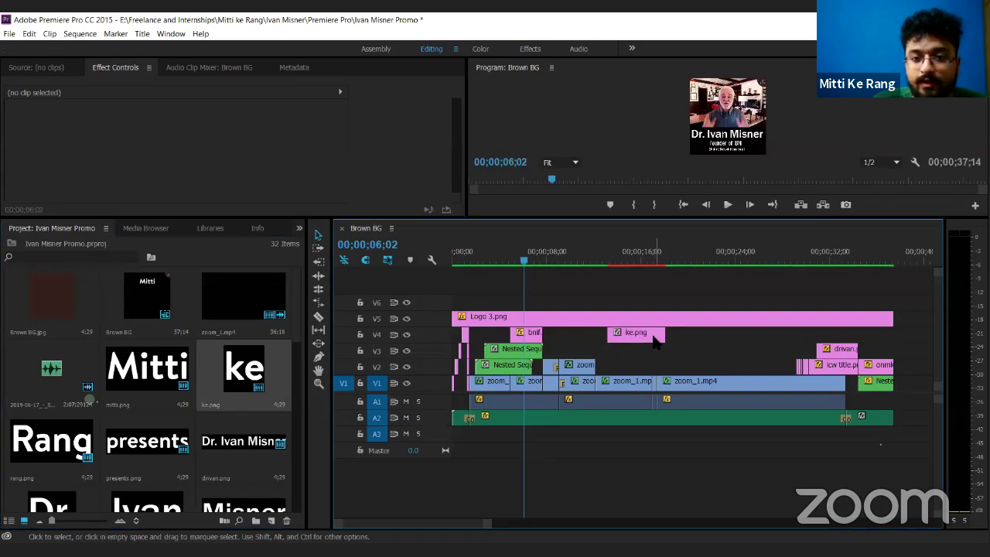
# - Preview the ke.png overlay at 00;00;16;00 and delete that clip from track V4
pyautogui.click(642, 261)
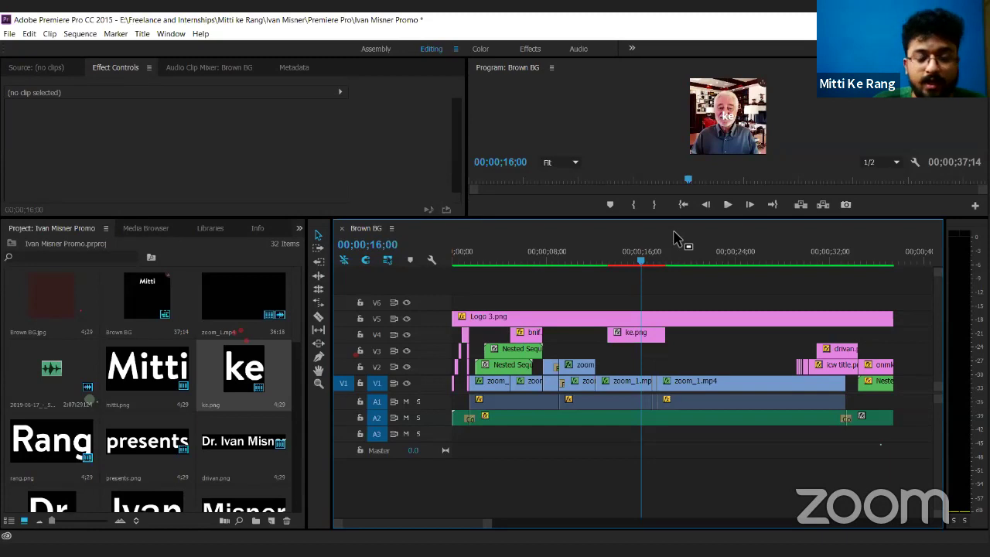
pyautogui.click(645, 337)
pyautogui.press('Delete')
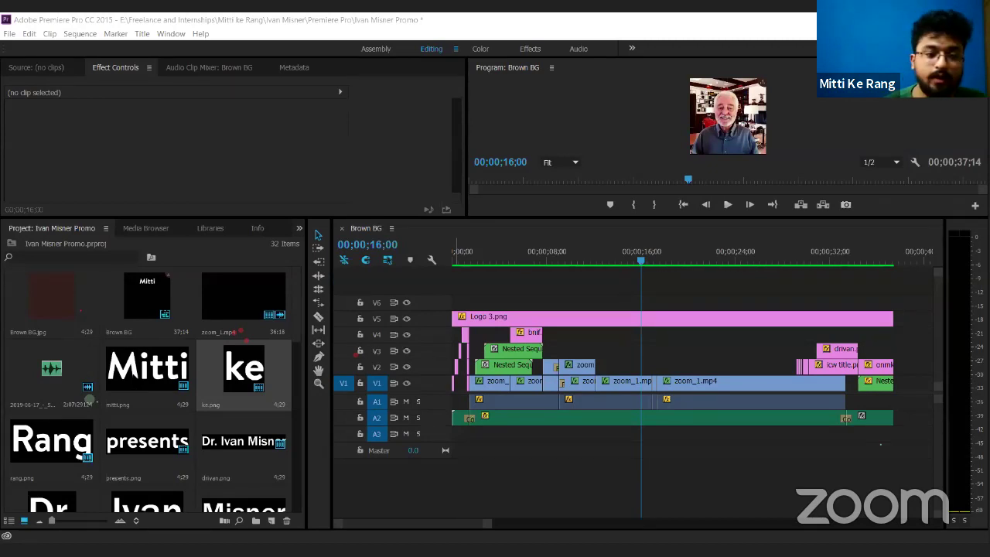
# - Preview the sequence at 00;00;11;27 and 00;00;08;10, and select the Logo 3.png clip on V5 to inspect its effect settings
pyautogui.click(593, 260)
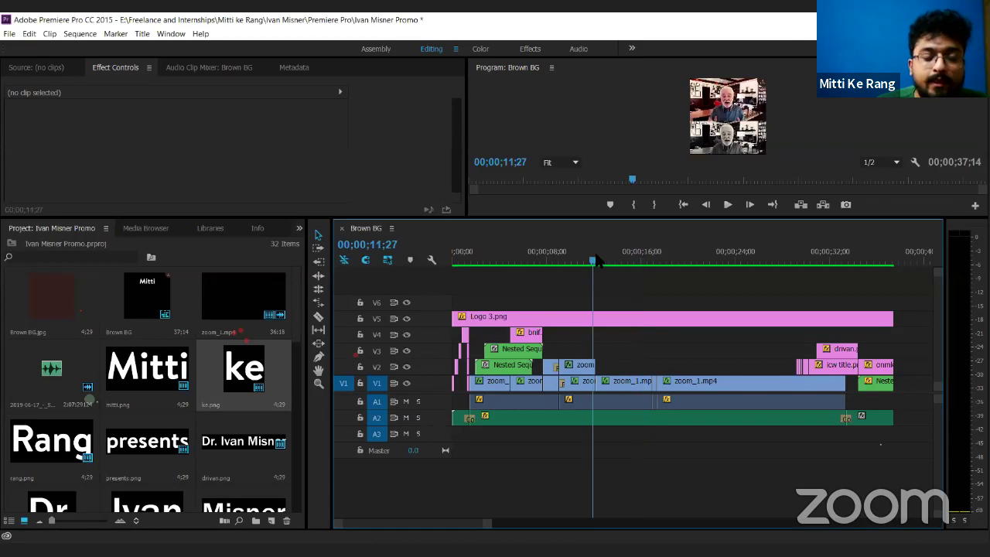
pyautogui.click(550, 260)
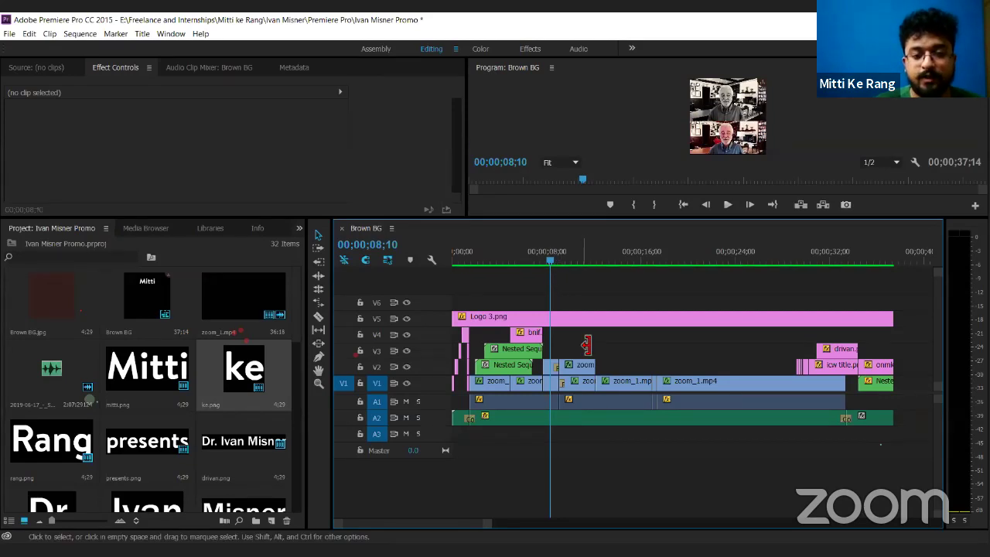
pyautogui.scroll(-2, 215, 355)
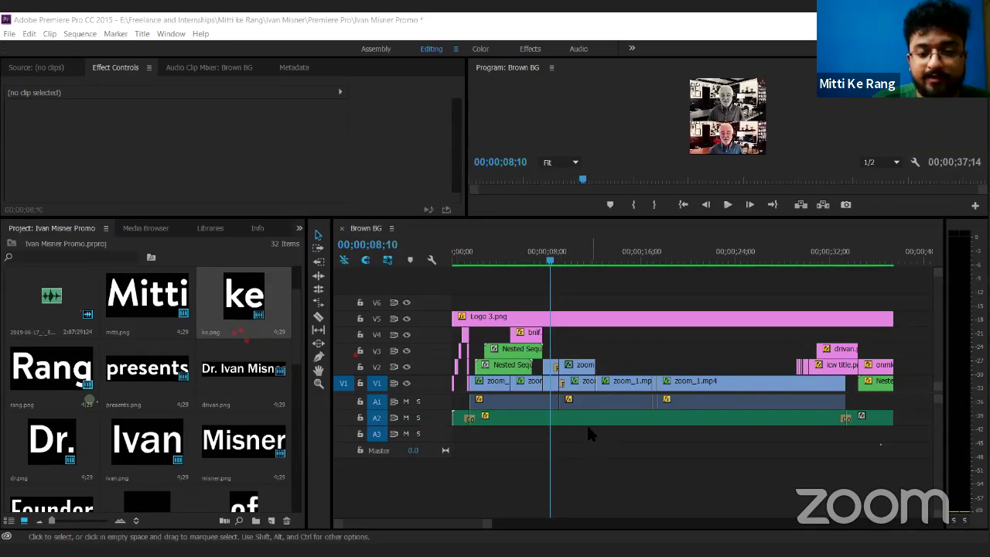
pyautogui.click(550, 319)
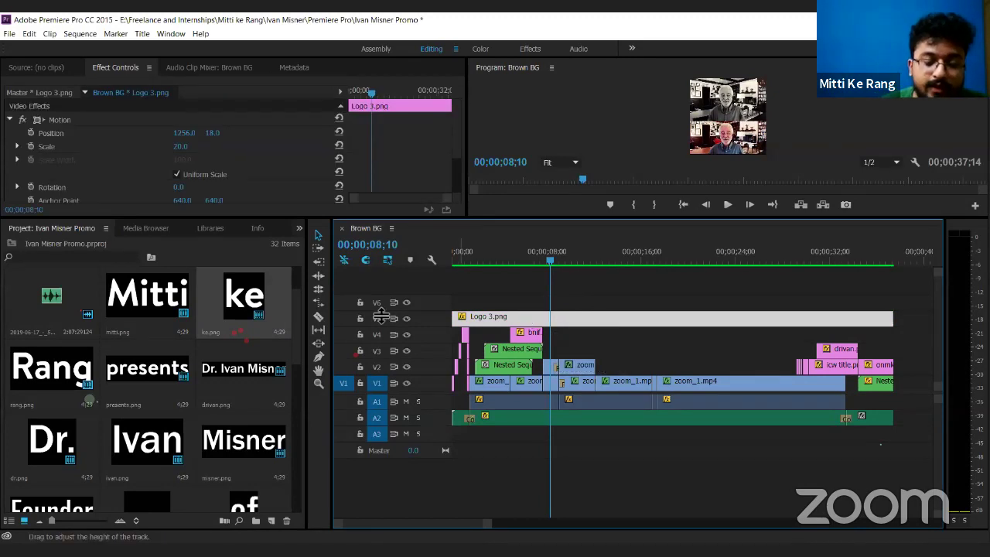
pyautogui.click(377, 384)
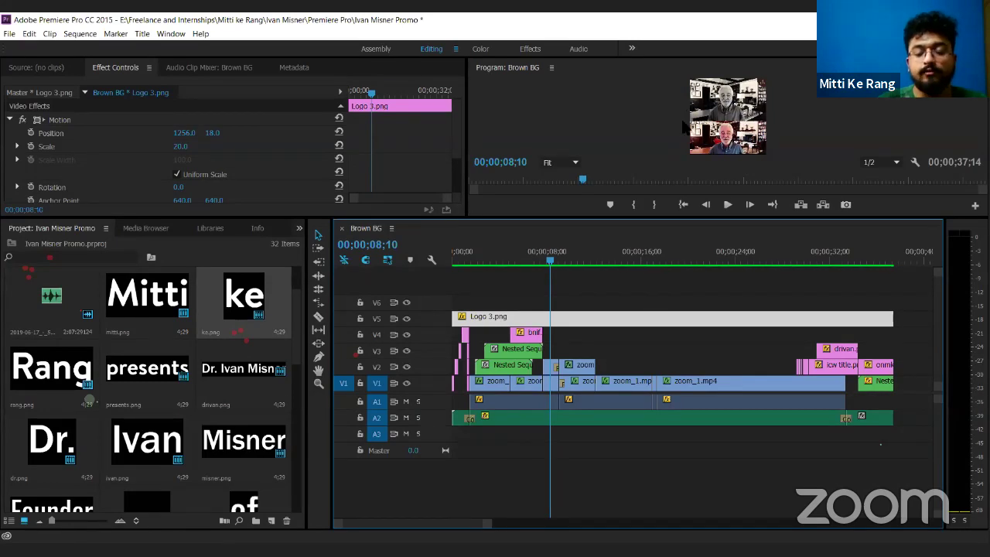
# - Place ke.png on video track V4 above the zoom_1.mp4 clips and extend both ends to span 00;00;12;27 to 00;00;22;23
pyautogui.moveTo(595, 219); pyautogui.dragTo(585, 341)
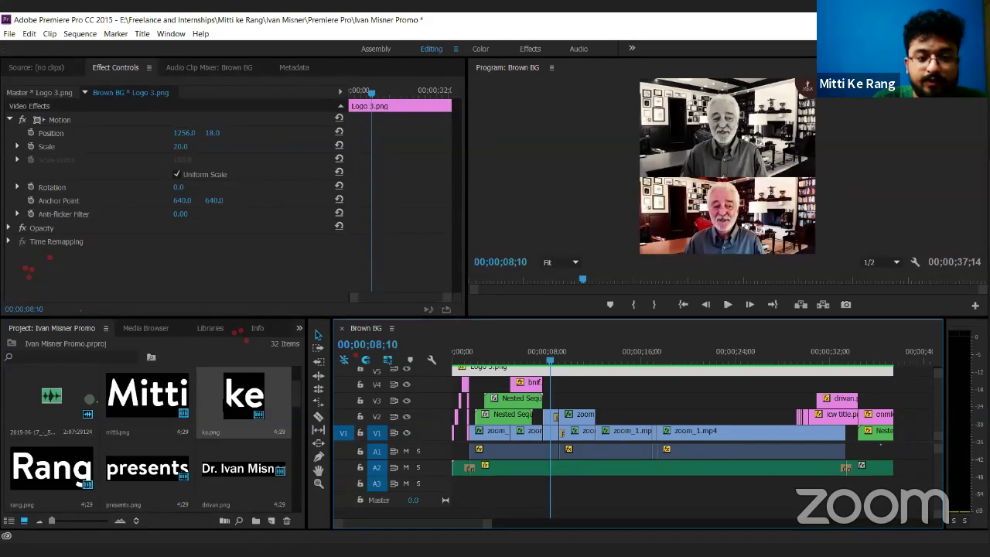
pyautogui.click(229, 400)
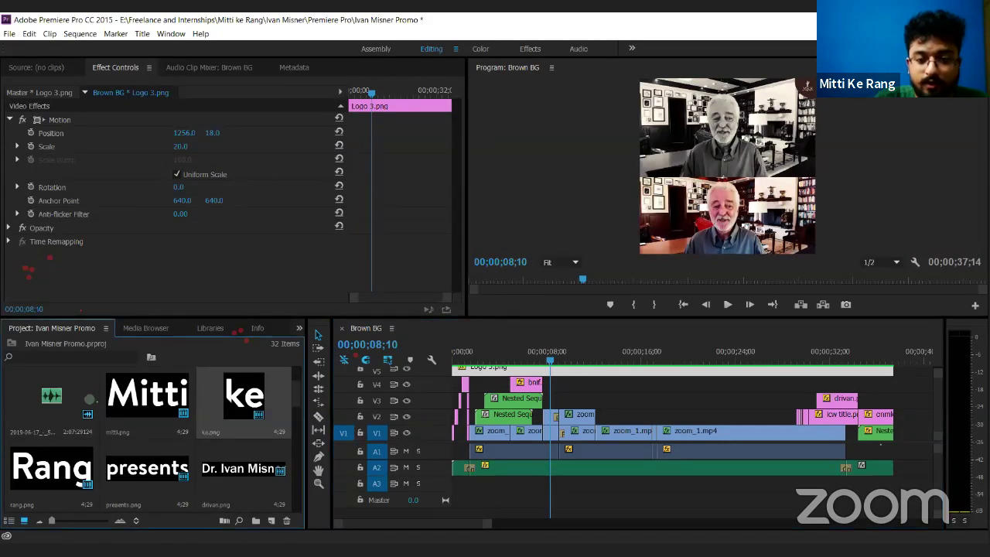
pyautogui.moveTo(229, 400); pyautogui.dragTo(616, 385)
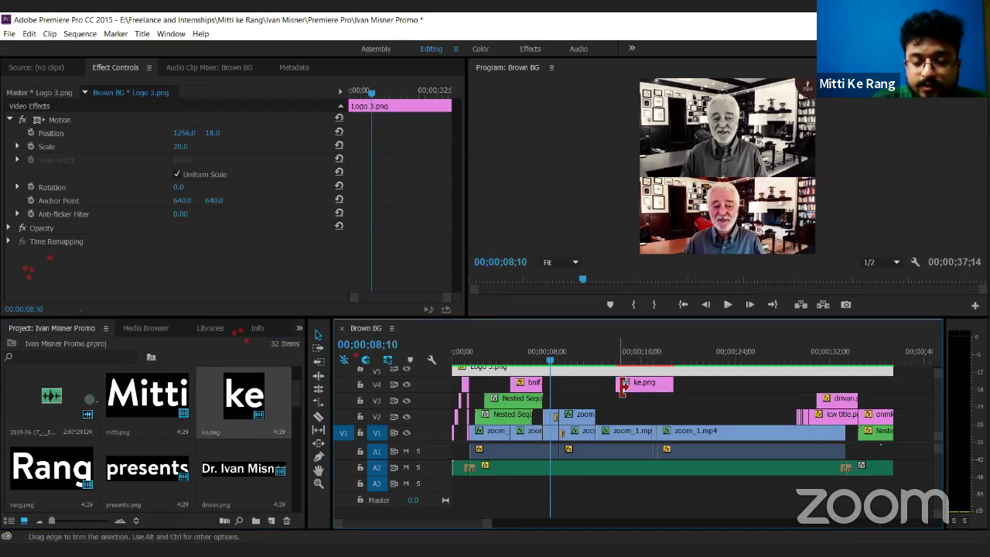
pyautogui.moveTo(622, 385); pyautogui.dragTo(608, 386)
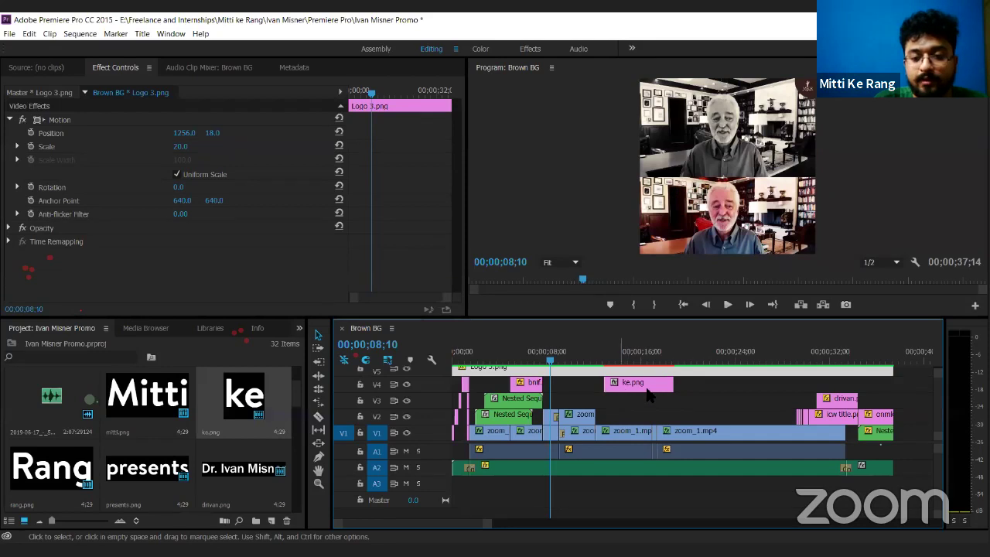
pyautogui.moveTo(670, 388); pyautogui.dragTo(718, 389)
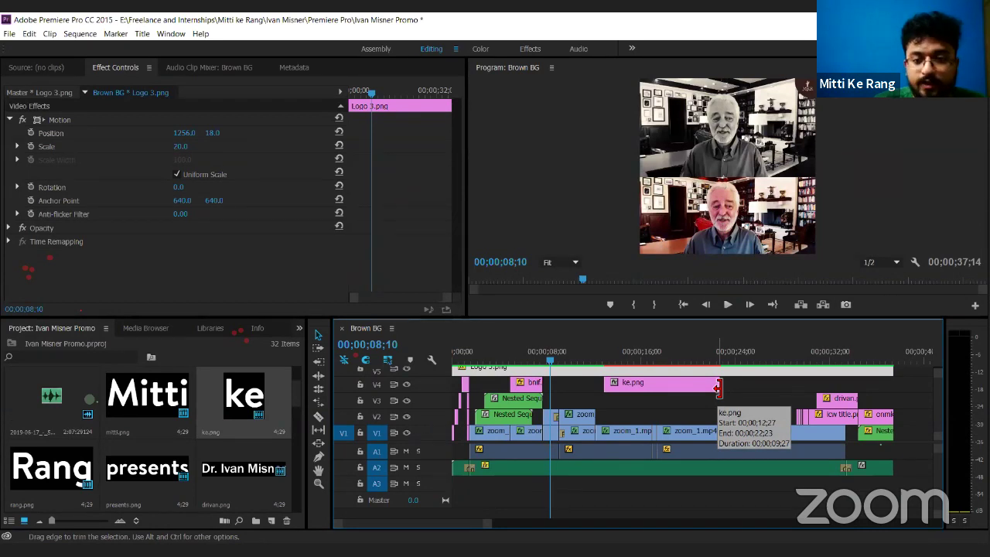
# - Delete the ke.png clip from track V4 and enlarge the project media and timeline area
pyautogui.click(694, 390)
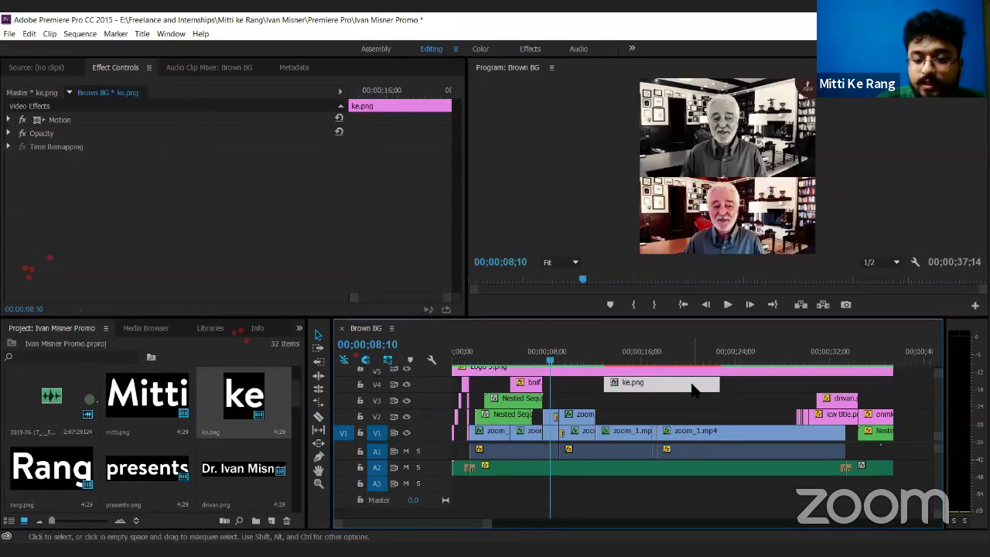
pyautogui.press('Delete')
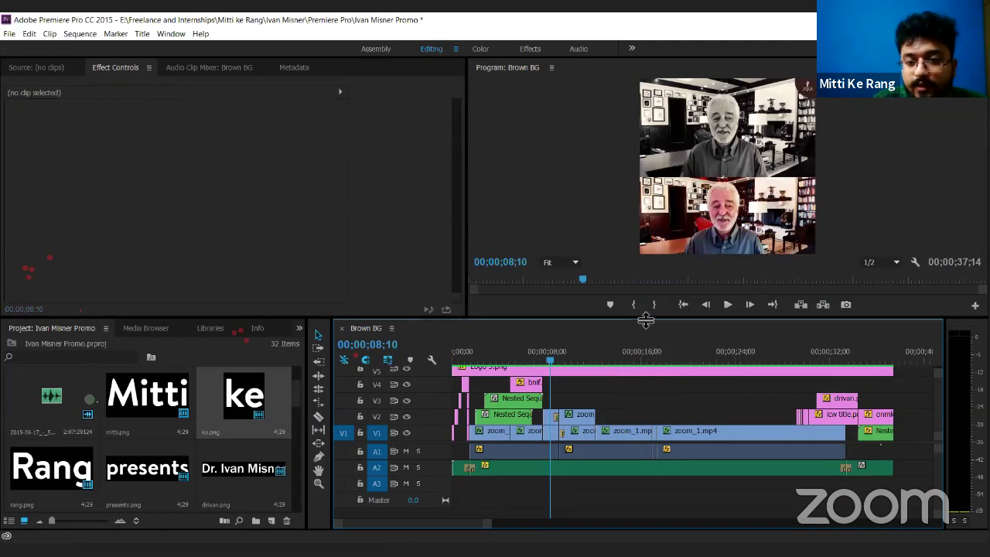
pyautogui.moveTo(645, 320); pyautogui.dragTo(646, 251)
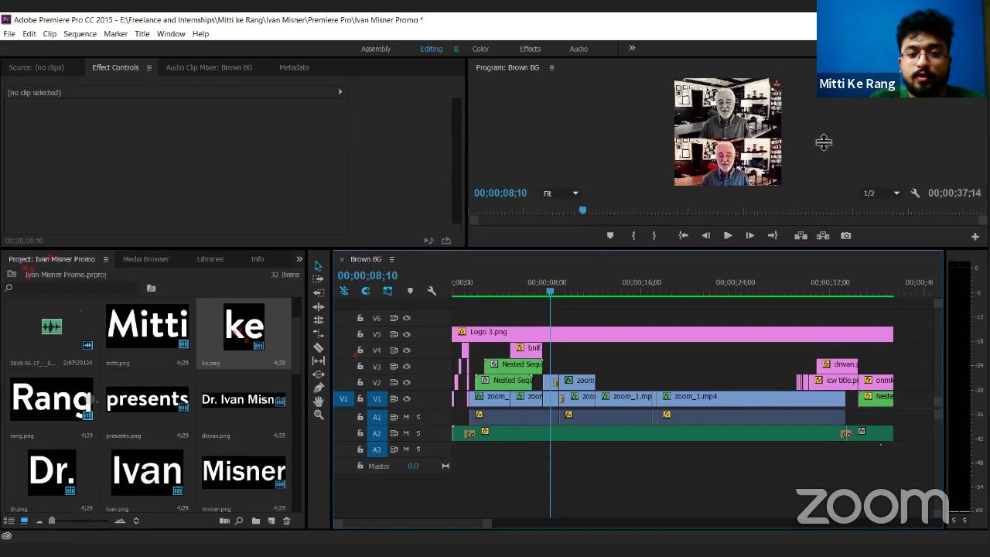
# - Try shortening the Logo 3.png clip on V5 from its end, and extend it back to the end of the sequence
pyautogui.click(559, 334)
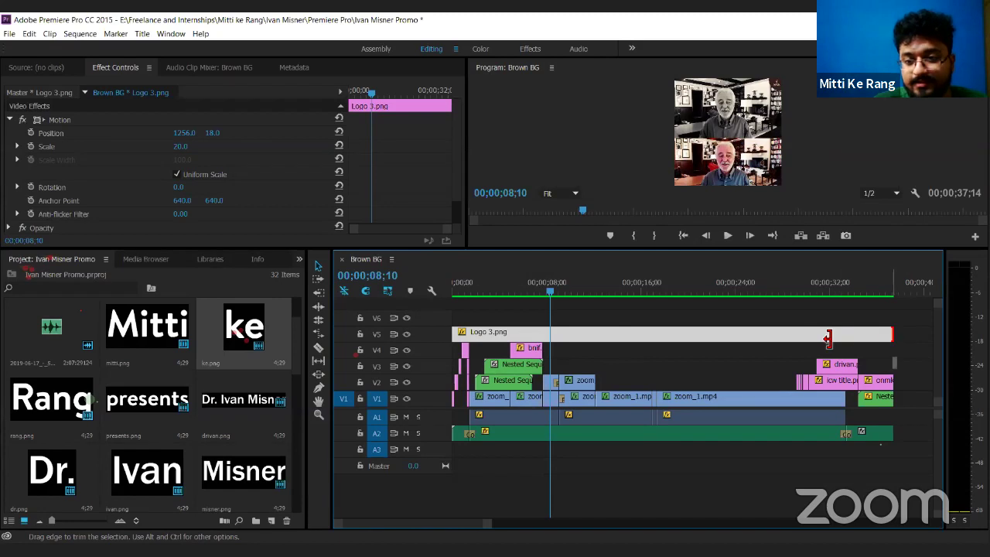
pyautogui.moveTo(827, 338); pyautogui.dragTo(894, 334)
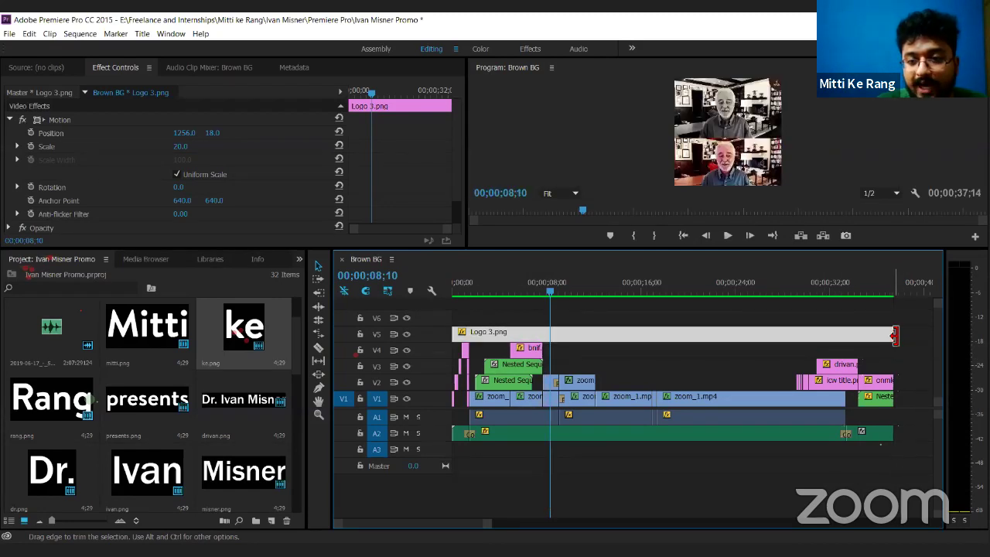
pyautogui.click(850, 314)
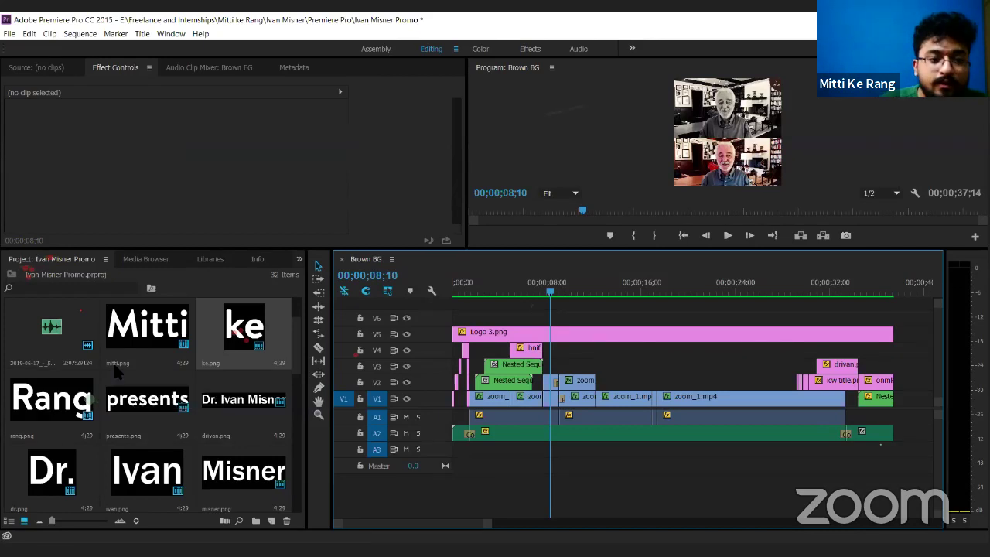
# - Look through all imported media items in the project, from the background and video files to the podcast icons and logo
pyautogui.scroll(1, 203, 425)
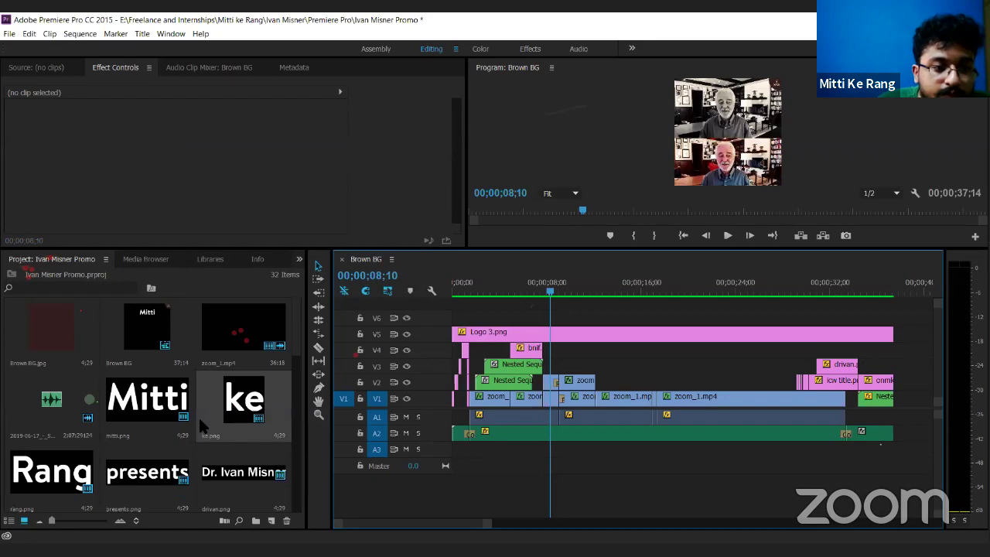
pyautogui.scroll(-6, 203, 425)
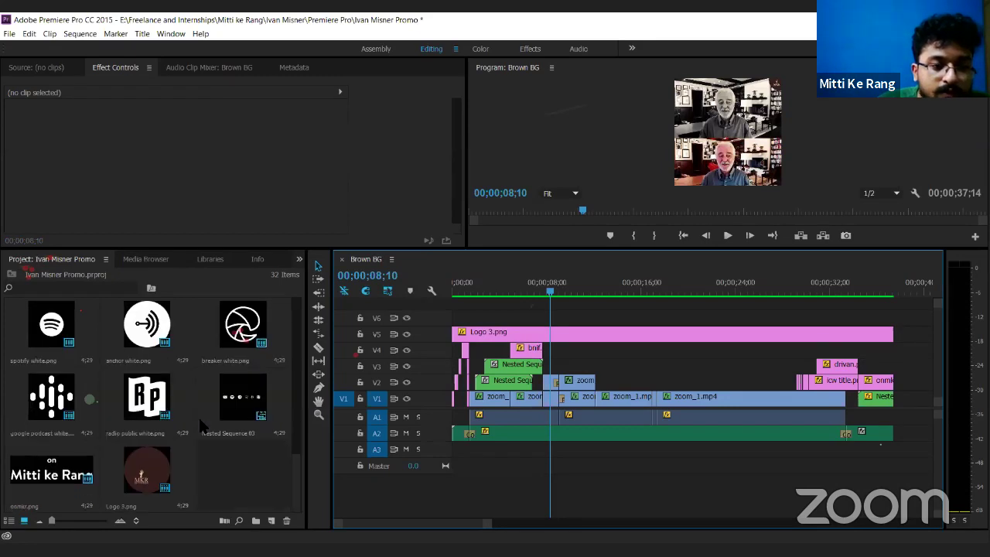
pyautogui.scroll(5, 202, 425)
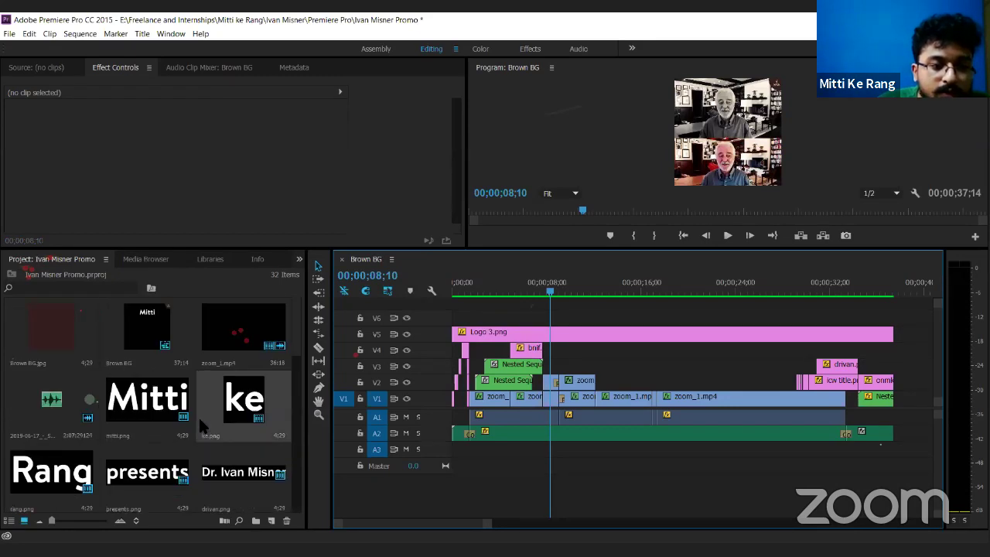
pyautogui.scroll(-1, 202, 425)
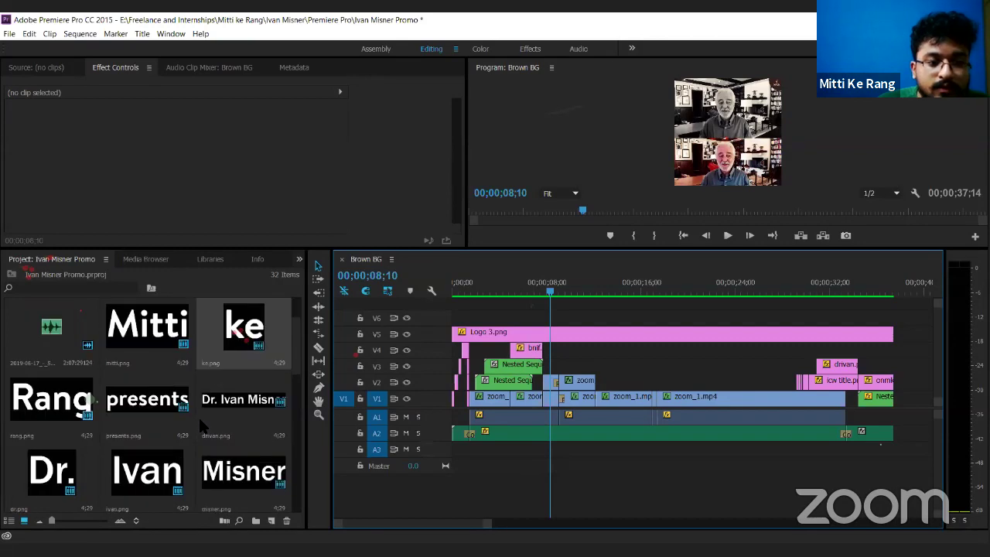
pyautogui.scroll(1, 200, 424)
pyautogui.scroll(-1, 200, 425)
pyautogui.scroll(-3, 200, 425)
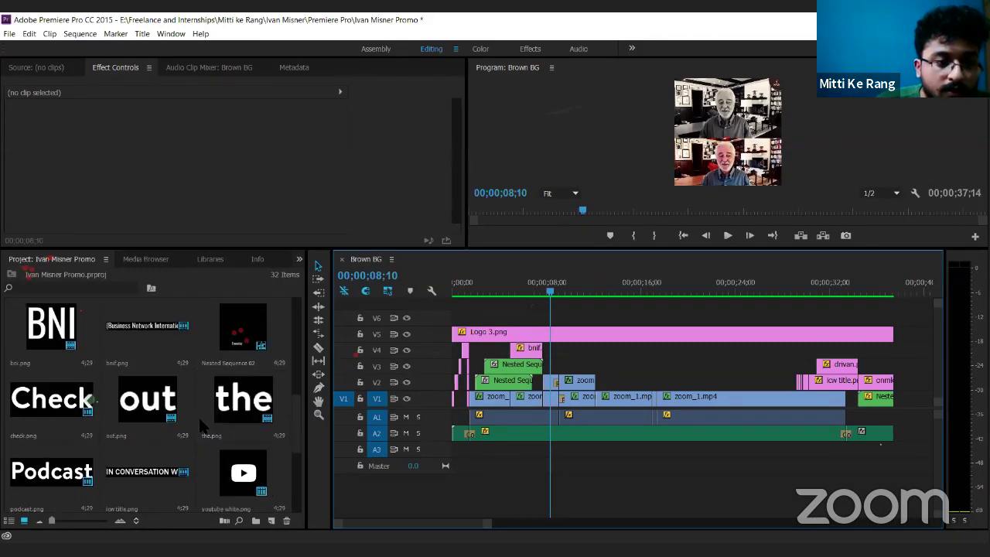
pyautogui.scroll(-3, 199, 424)
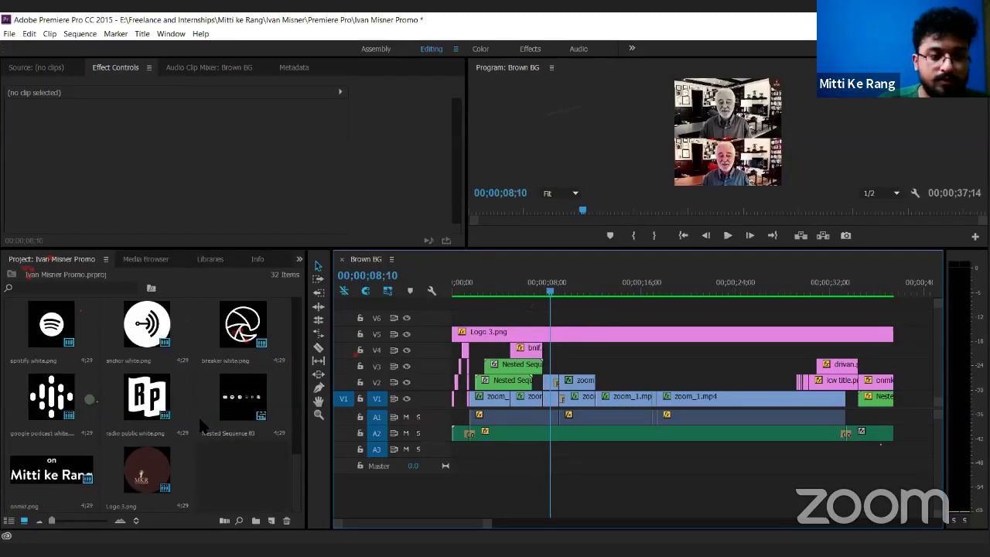
pyautogui.scroll(6, 199, 424)
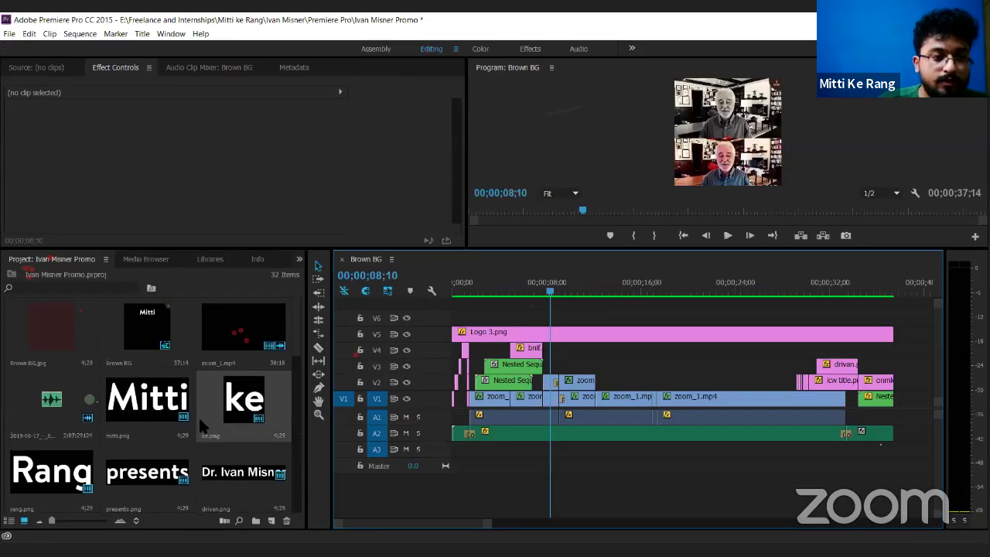
# - Place the 2019-06-17 audio file on audio track A3, starting near the beginning of the first zoom_1.mp4 clip
pyautogui.click(31, 400)
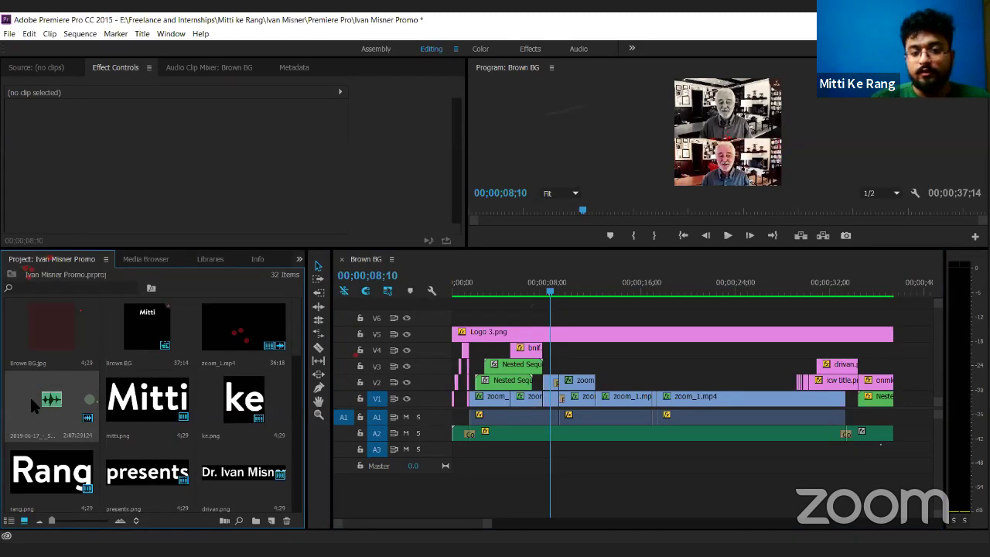
pyautogui.moveTo(30, 397); pyautogui.dragTo(485, 452)
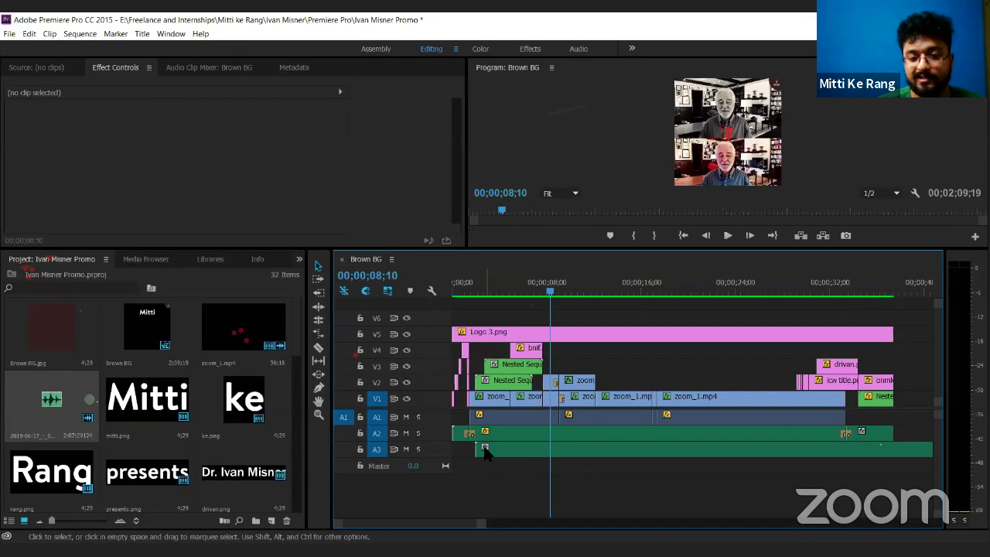
# - Inspect the effect settings of the zoom_1.mp4 clips on A1 and V1 and of the music clip on A2
pyautogui.click(527, 415)
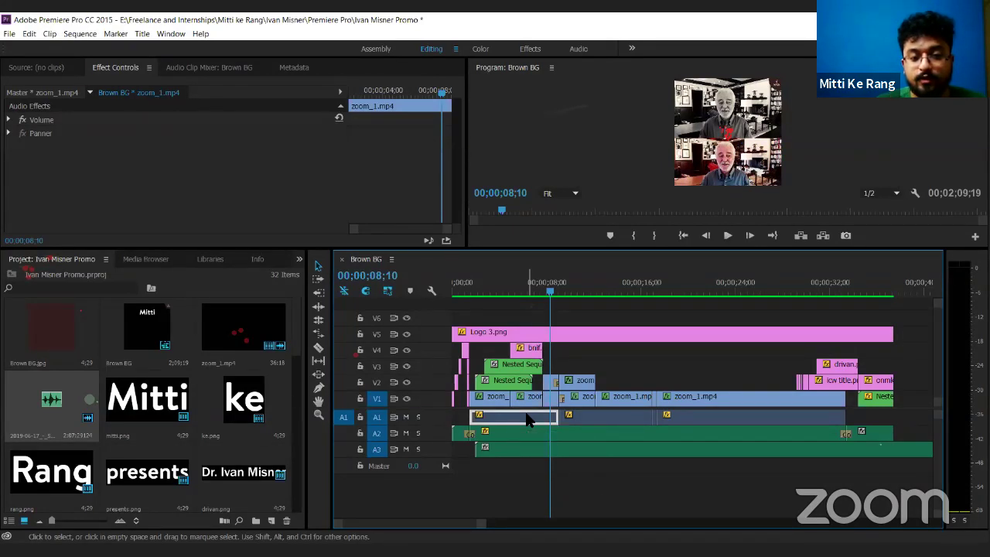
pyautogui.click(532, 396)
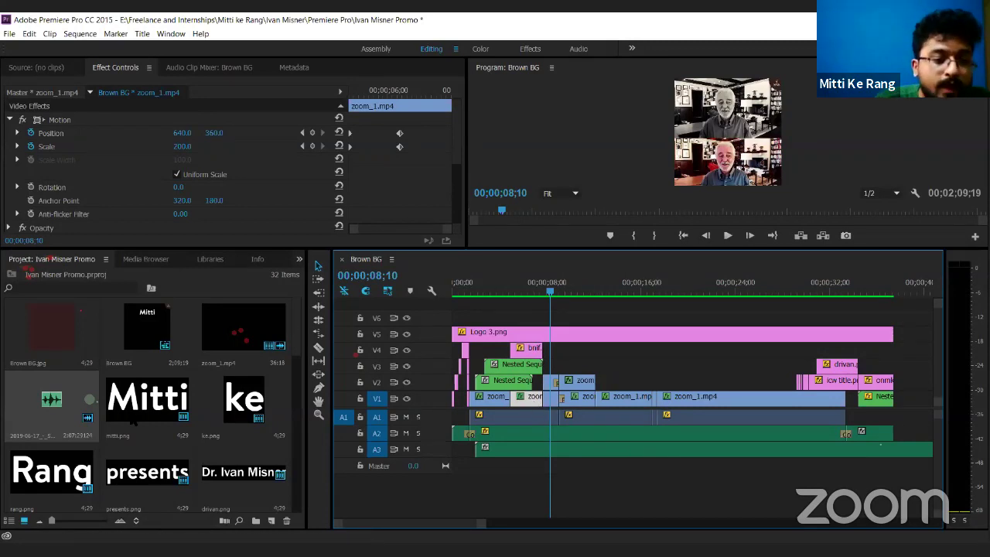
pyautogui.scroll(-3, 83, 485)
pyautogui.scroll(-3, 93, 399)
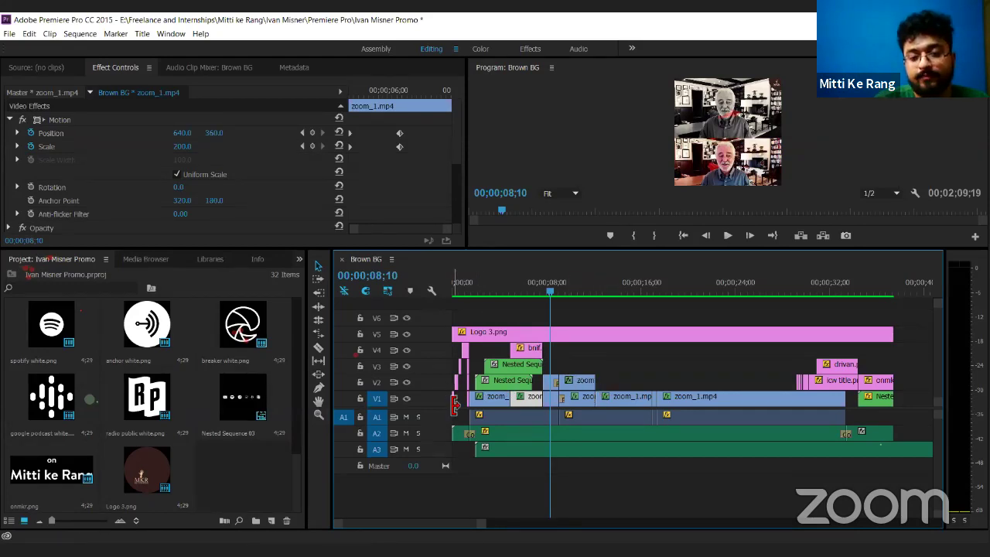
pyautogui.click(618, 399)
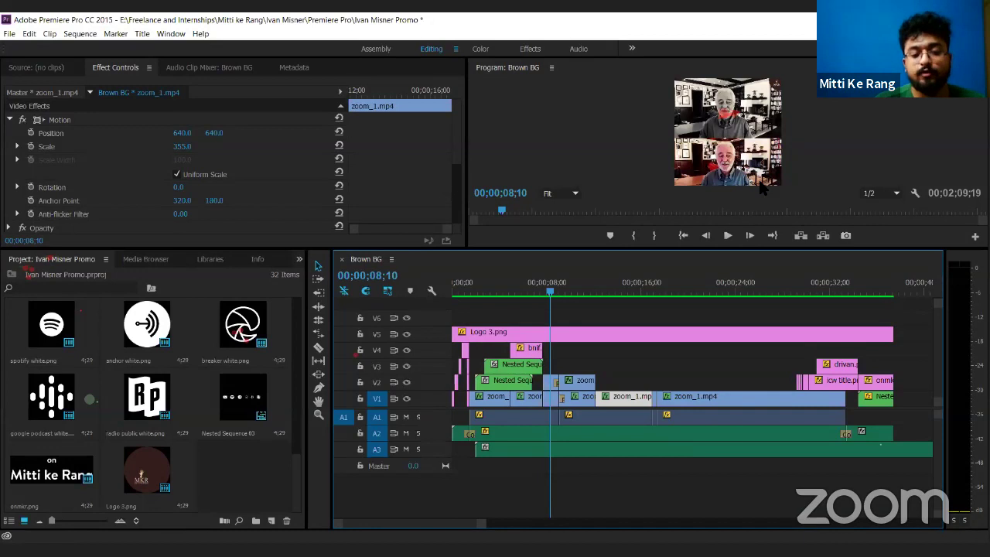
pyautogui.click(666, 437)
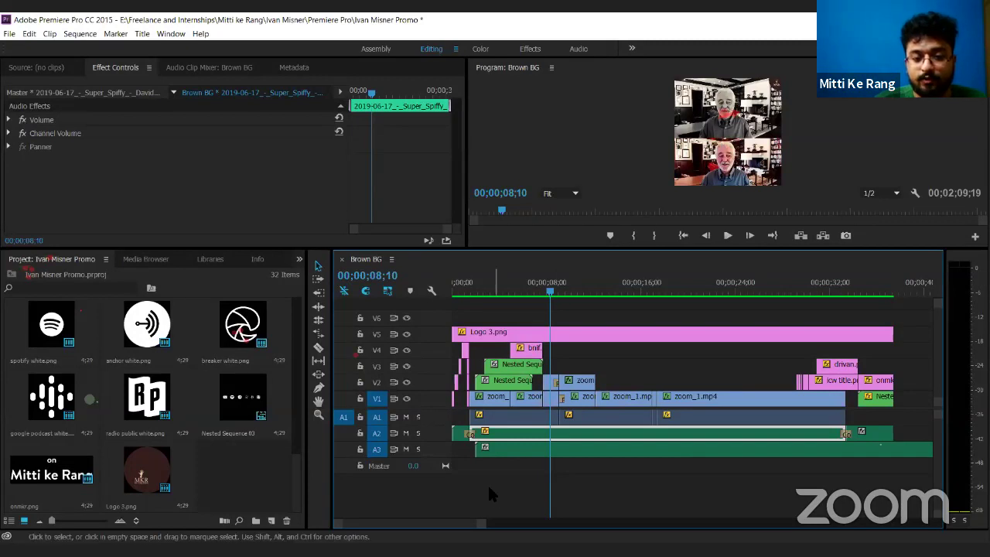
pyautogui.click(481, 417)
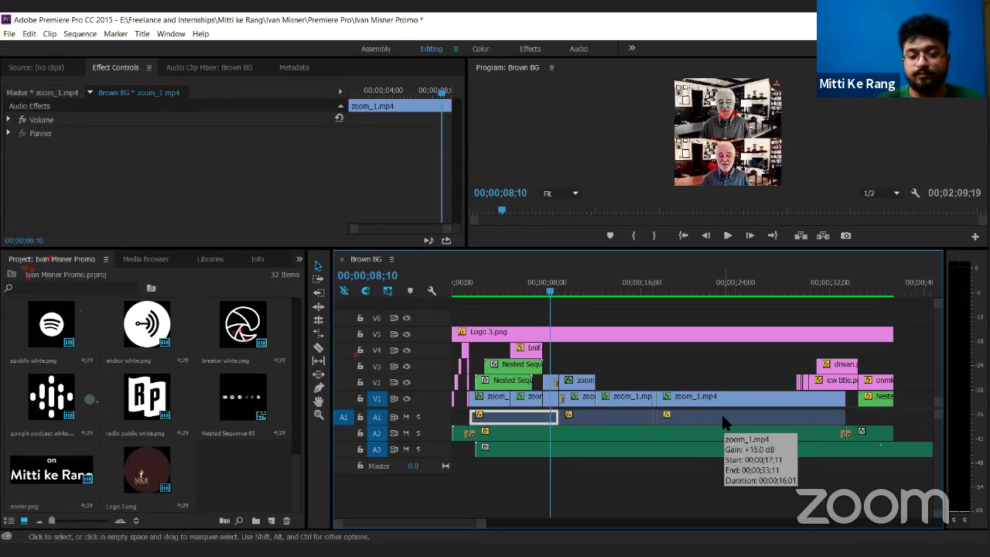
pyautogui.click(674, 439)
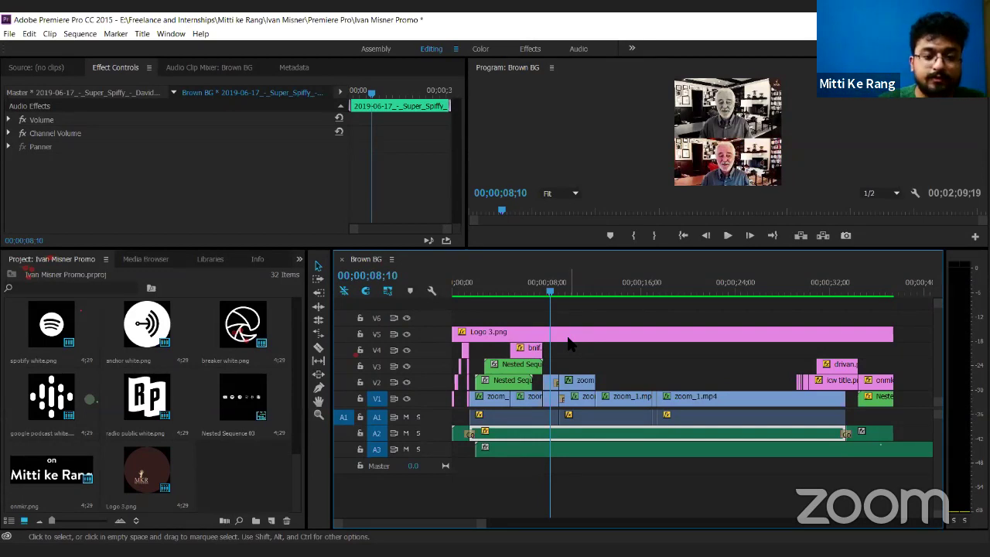
# - Hide video track V5, and inspect its Logo 3.png clip and the last zoom_1.mp4 clip on V1
pyautogui.click(406, 334)
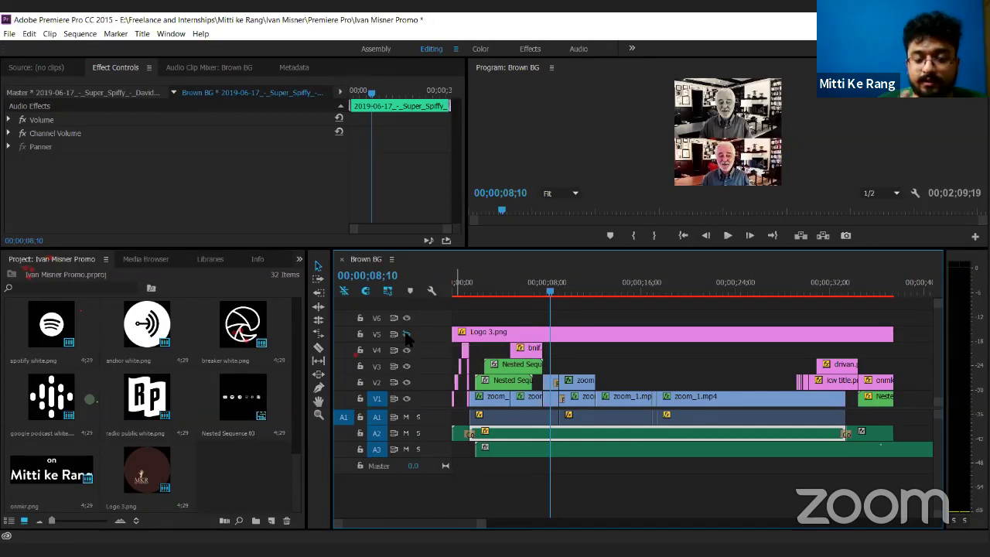
pyautogui.click(556, 334)
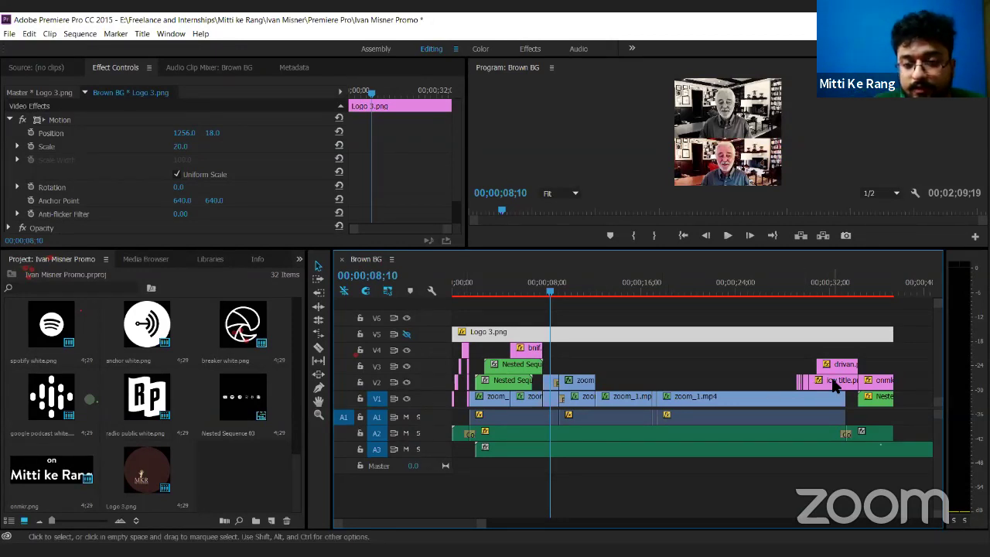
pyautogui.click(715, 397)
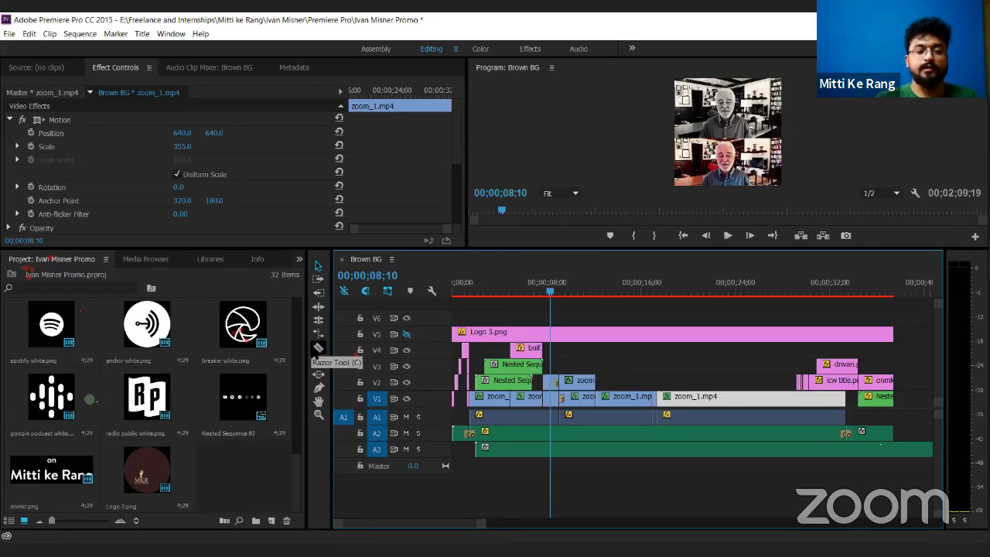
# - Split the Logo 3.png clip on V5 with the Razor tool at 00;00;10;11 and about 00;00;14;16, and select the middle piece
pyautogui.click(316, 348)
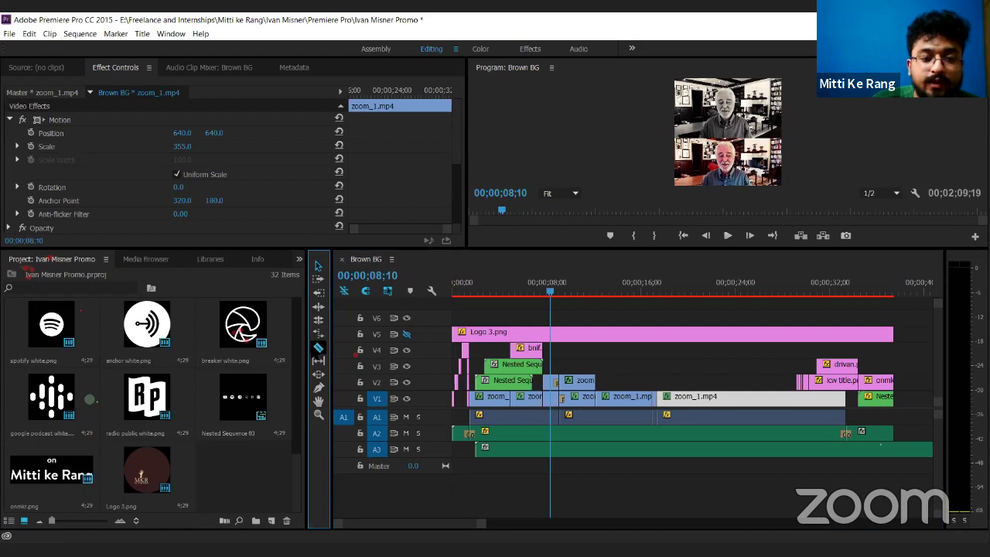
pyautogui.click(575, 334)
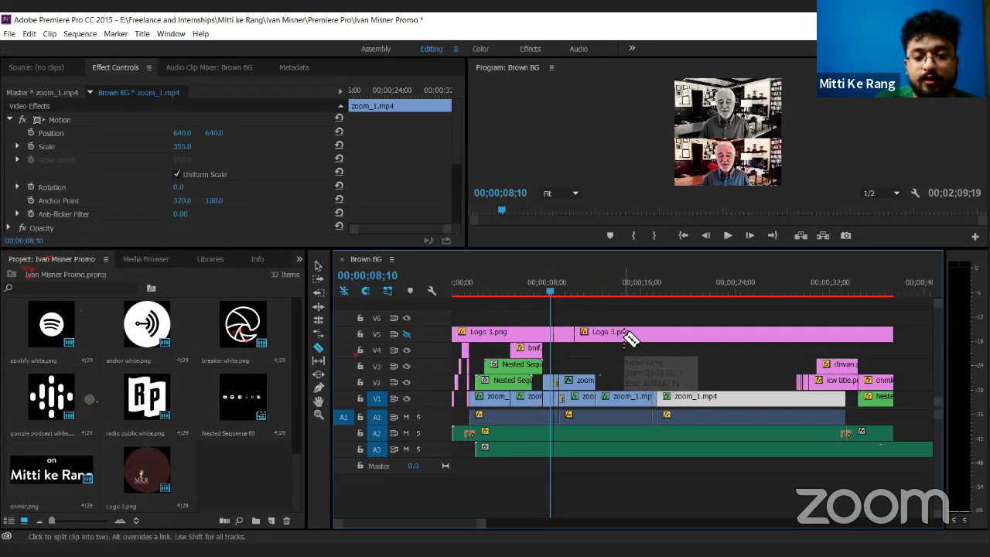
pyautogui.click(623, 334)
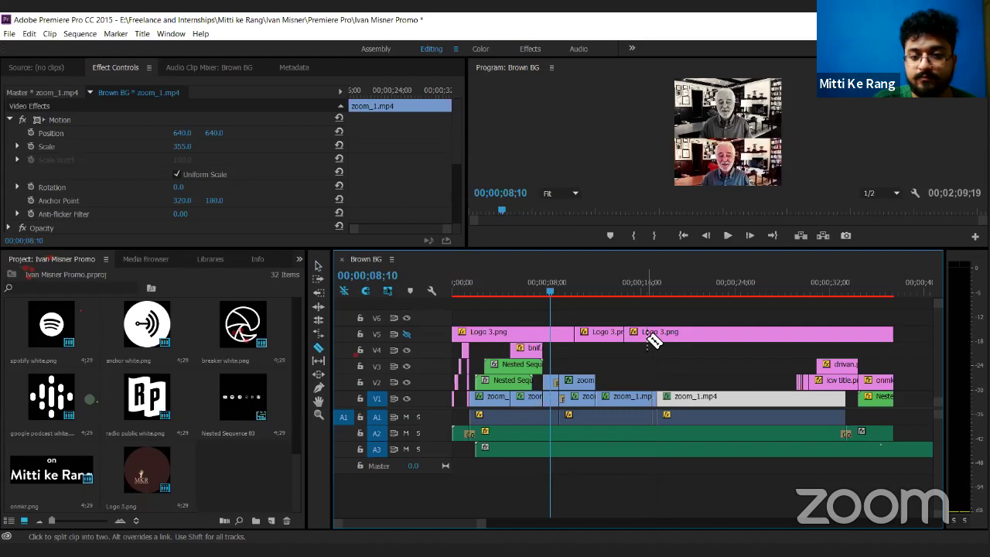
pyautogui.click(318, 265)
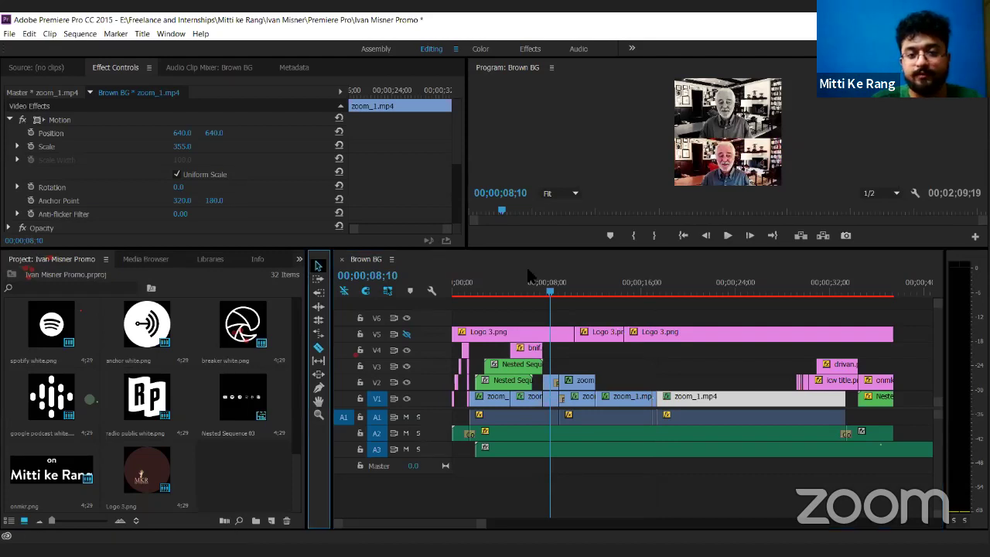
pyautogui.click(608, 334)
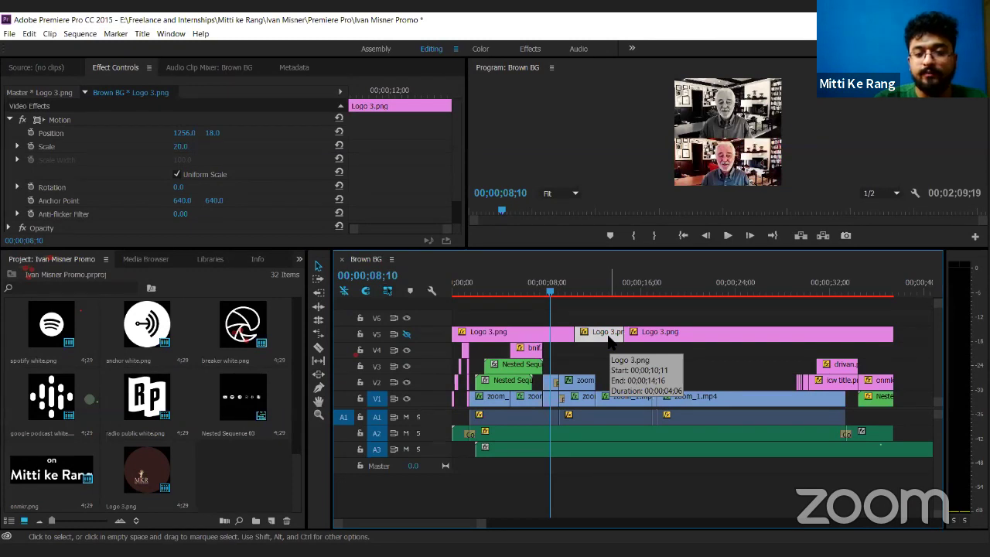
# - Show video track V5 again and delete the middle piece of its Logo 3.png clip
pyautogui.press('Delete')
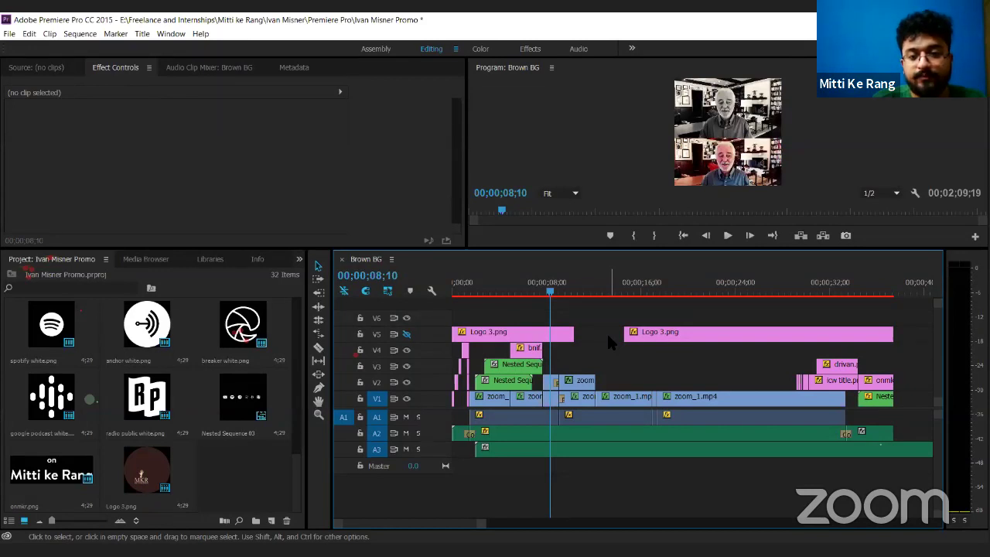
pyautogui.hotkey('ctrl', 'z')
pyautogui.click(593, 292)
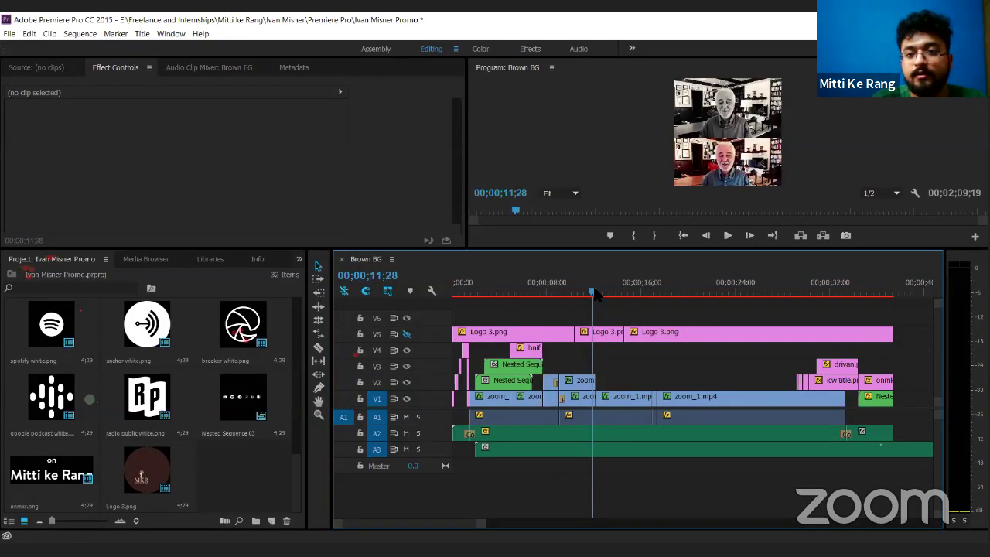
pyautogui.click(406, 334)
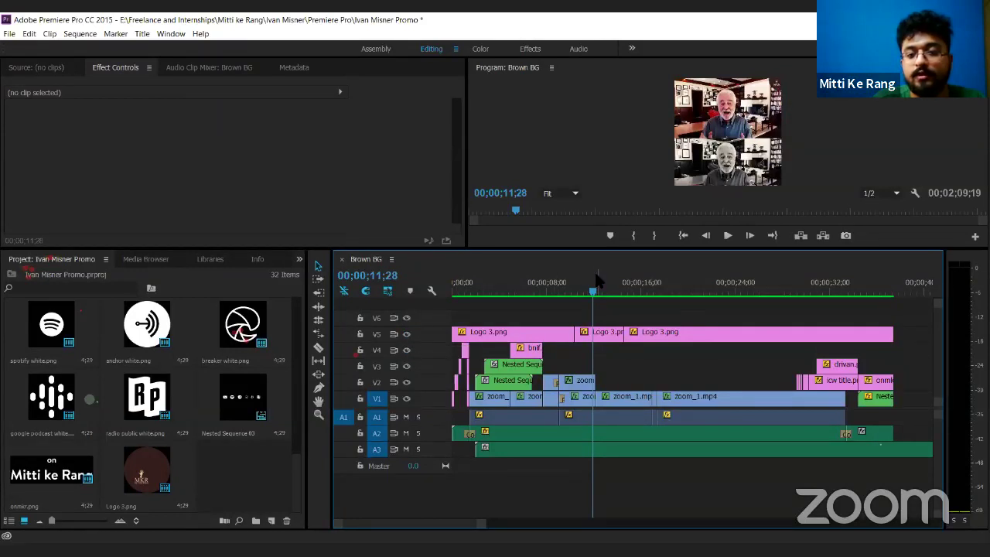
pyautogui.click(599, 331)
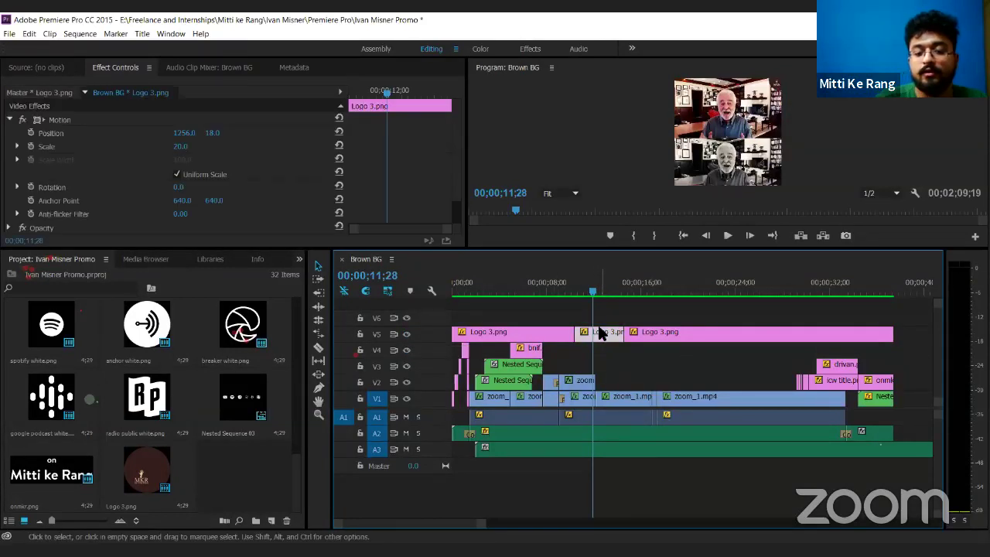
pyautogui.press('Delete')
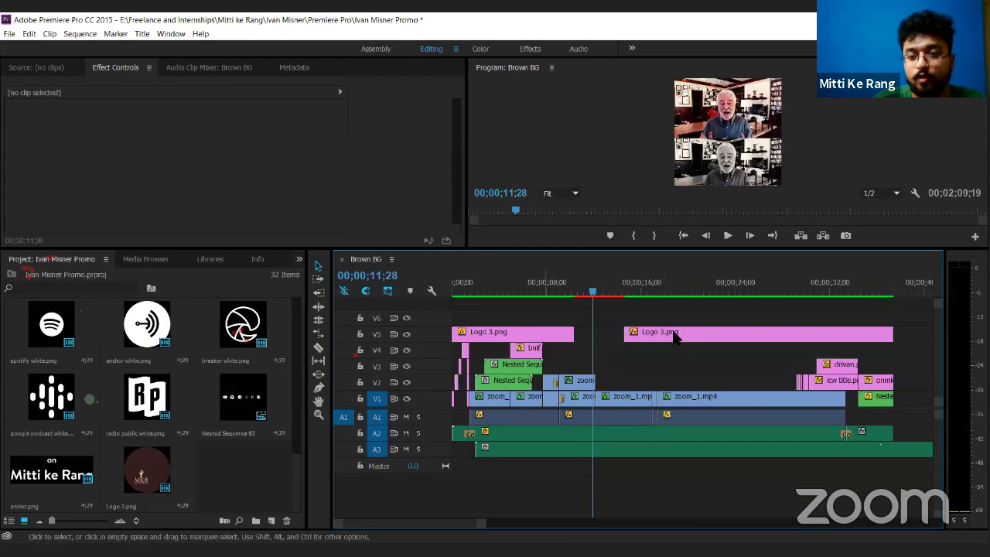
# - Preview the frame under the last Logo 3.png piece at 00;00;19;00 and one inside the V5 gap at 00;00;12;14
pyautogui.click(676, 294)
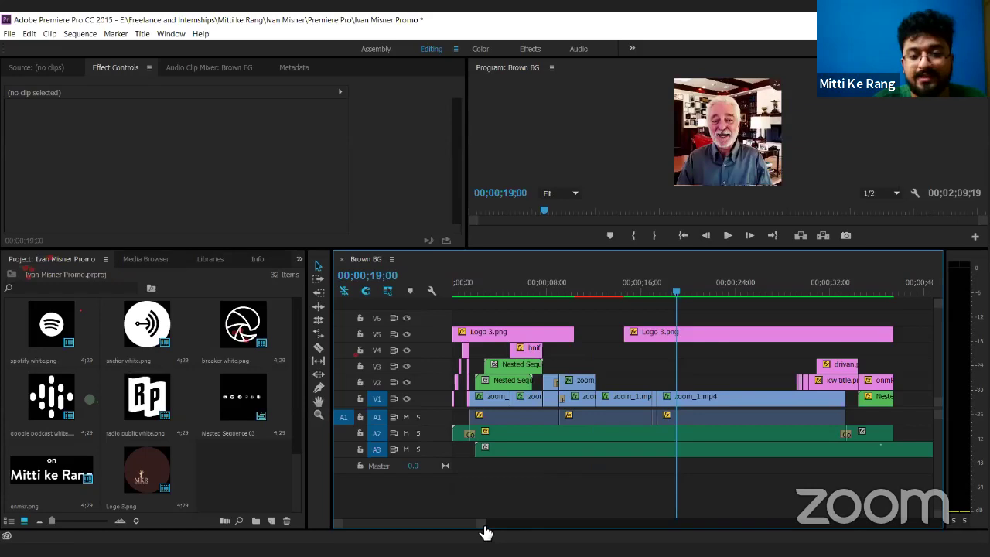
pyautogui.moveTo(484, 523); pyautogui.dragTo(420, 524)
pyautogui.scroll(2, 614, 465)
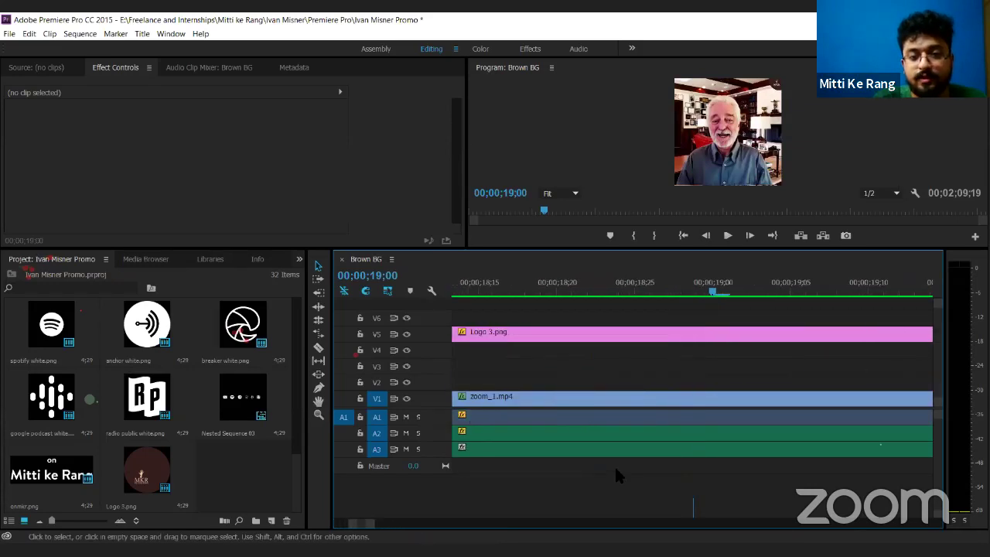
pyautogui.scroll(10, 616, 470)
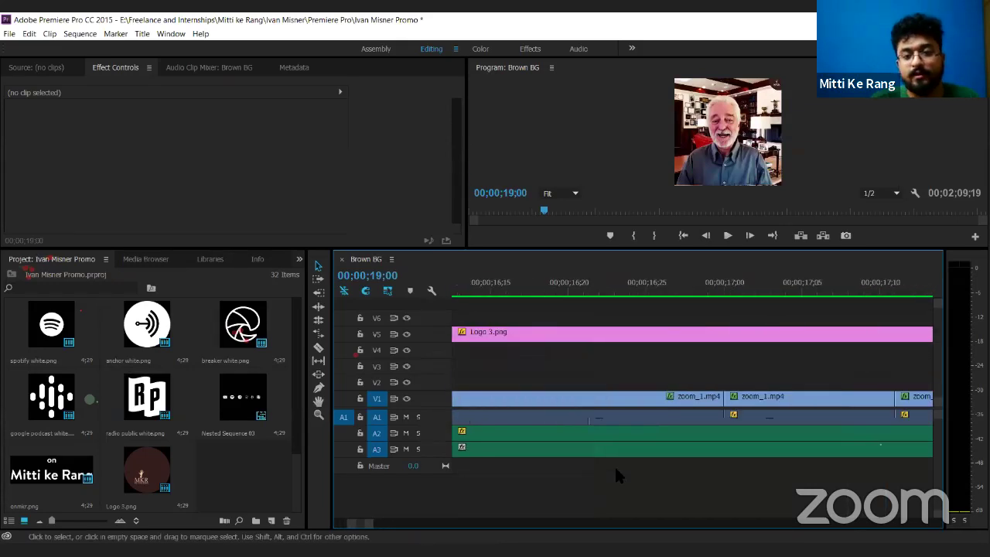
pyautogui.scroll(1, 616, 474)
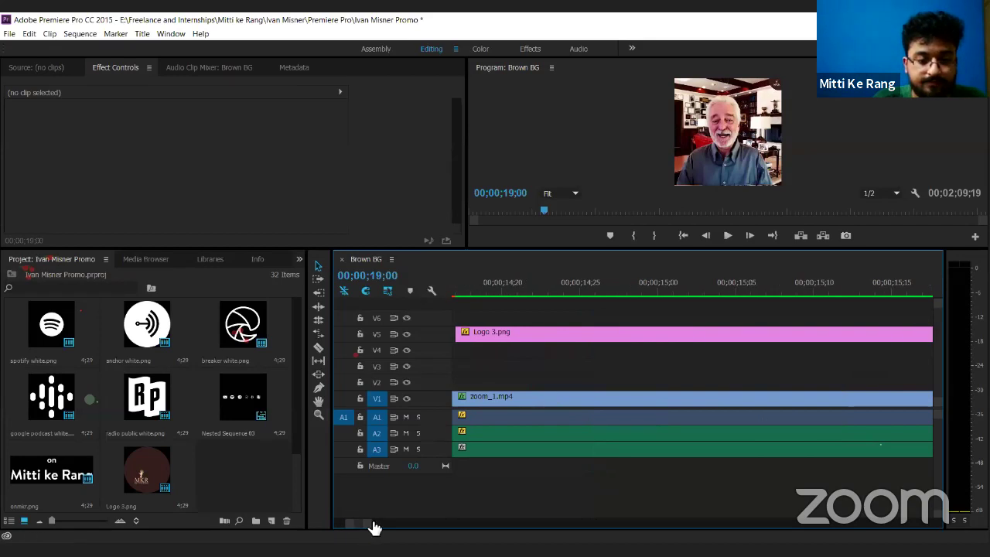
pyautogui.moveTo(373, 525); pyautogui.dragTo(455, 523)
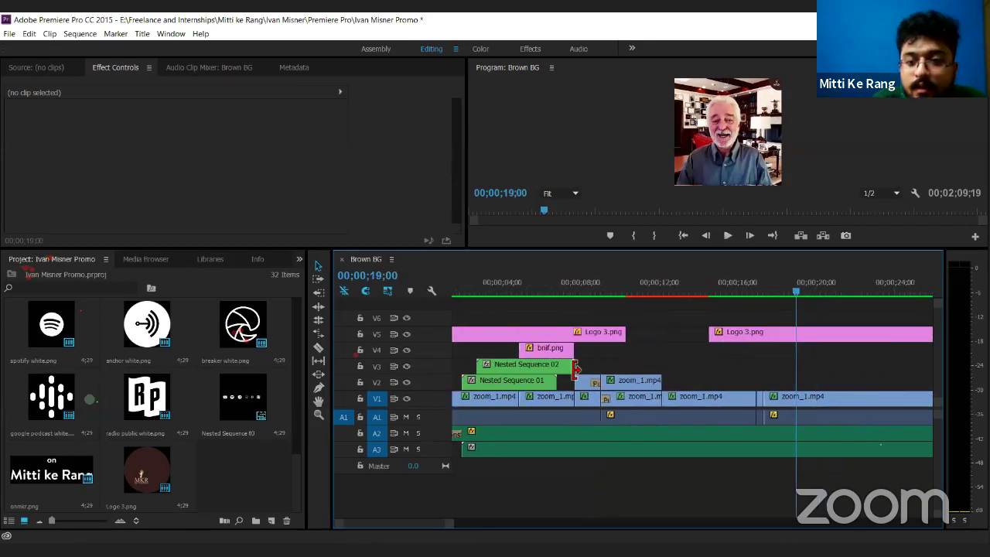
pyautogui.click(667, 294)
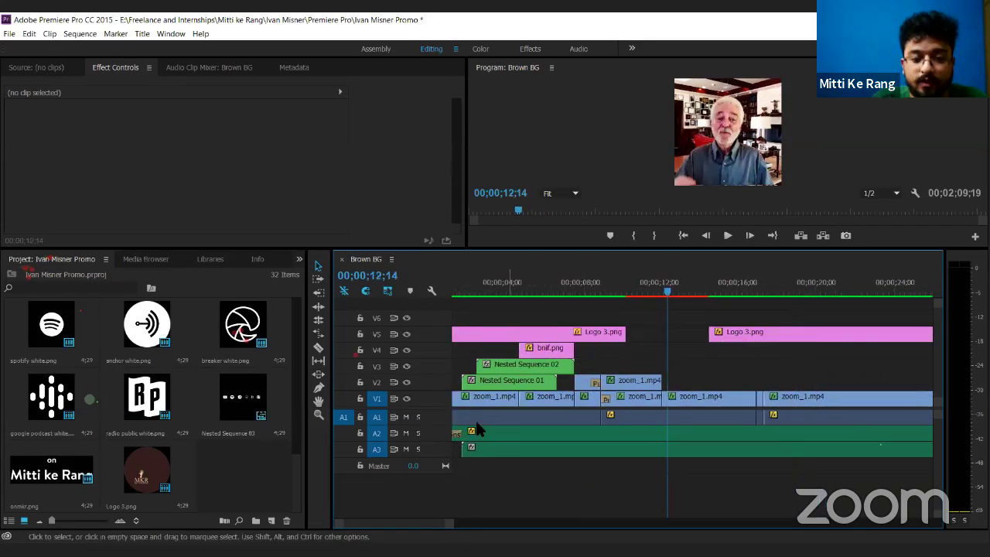
# - Compare the frames at 00;00;10;04 and 00;00;14;17, where Logo 3.png is present, with the frame at 00;00;10;24 inside the V5 gap
pyautogui.moveTo(456, 525); pyautogui.dragTo(436, 528)
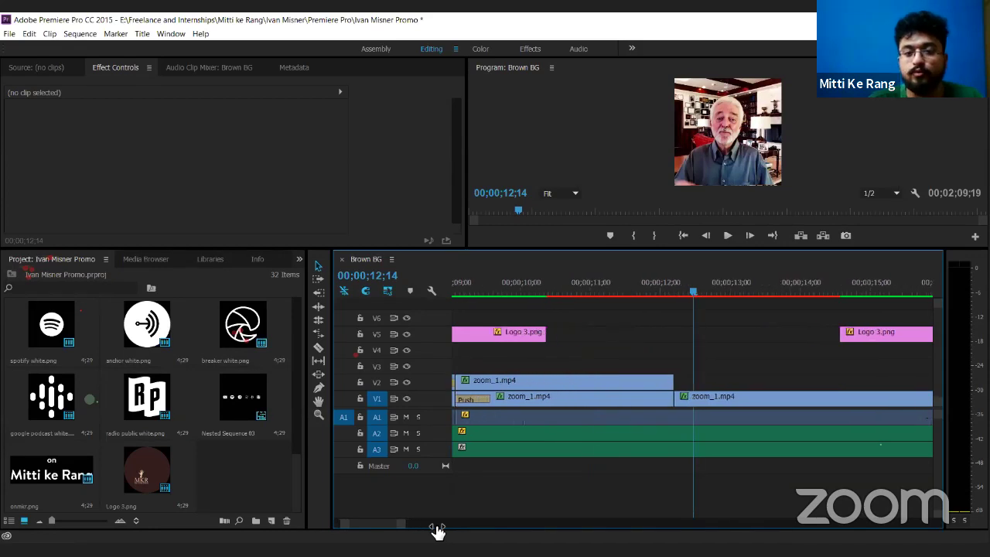
pyautogui.click(576, 289)
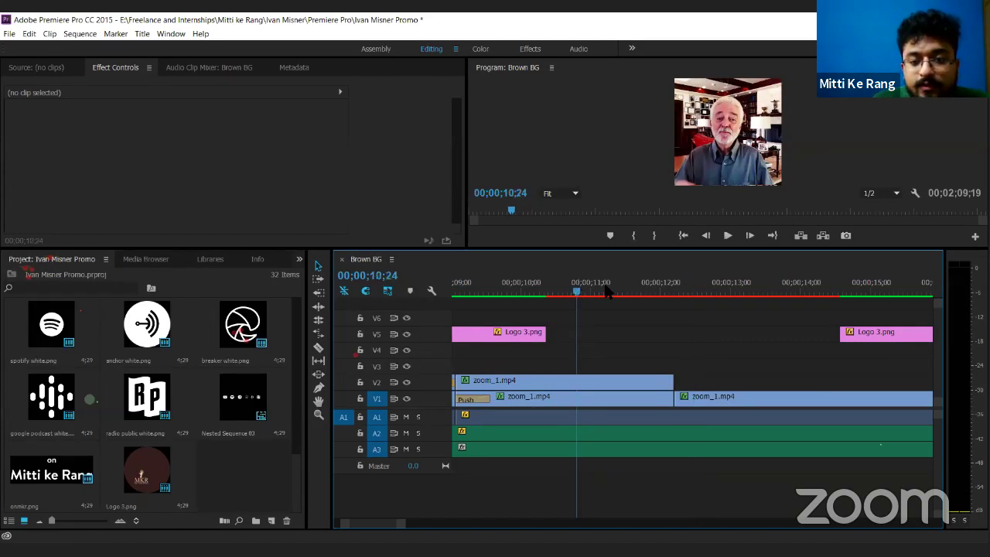
pyautogui.click(530, 290)
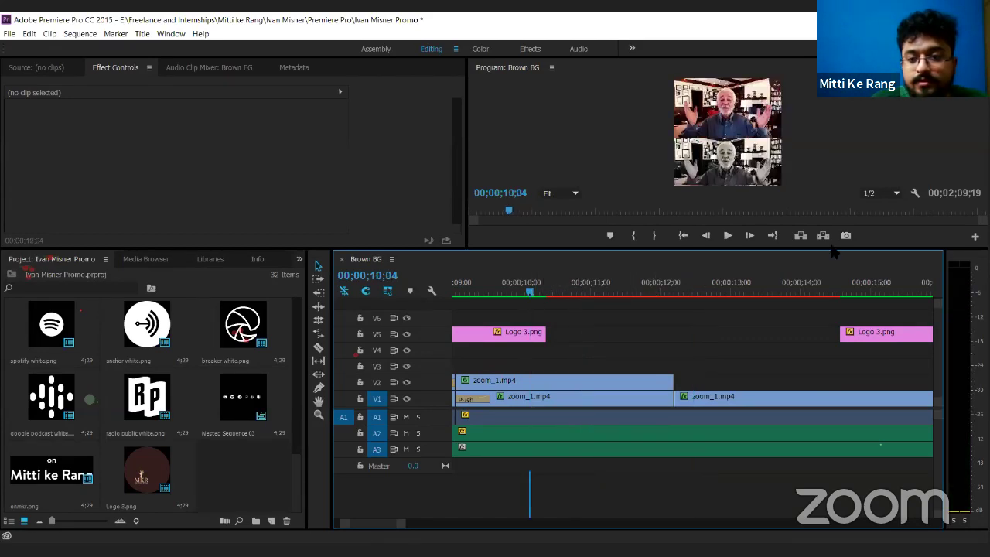
pyautogui.click(840, 292)
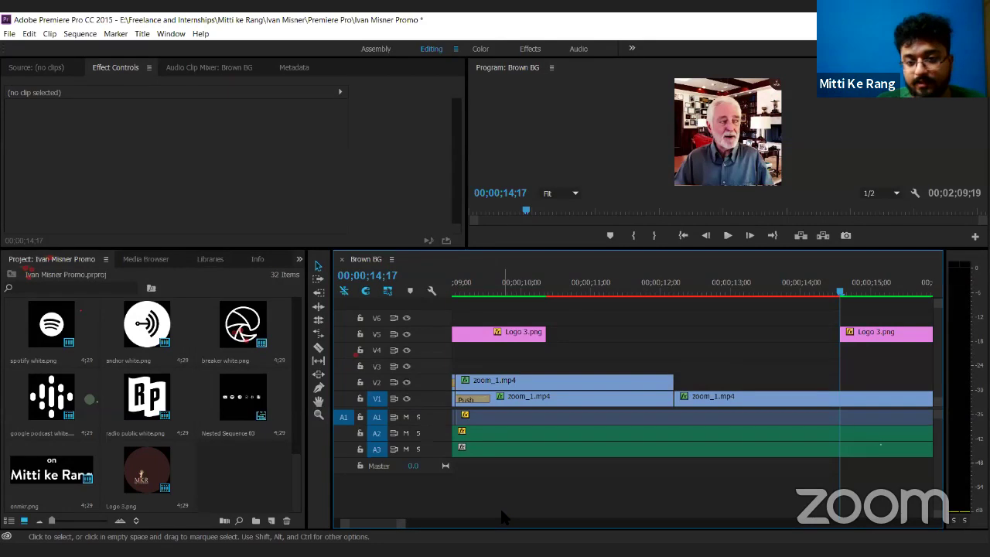
pyautogui.hotkey('ctrl', 's')
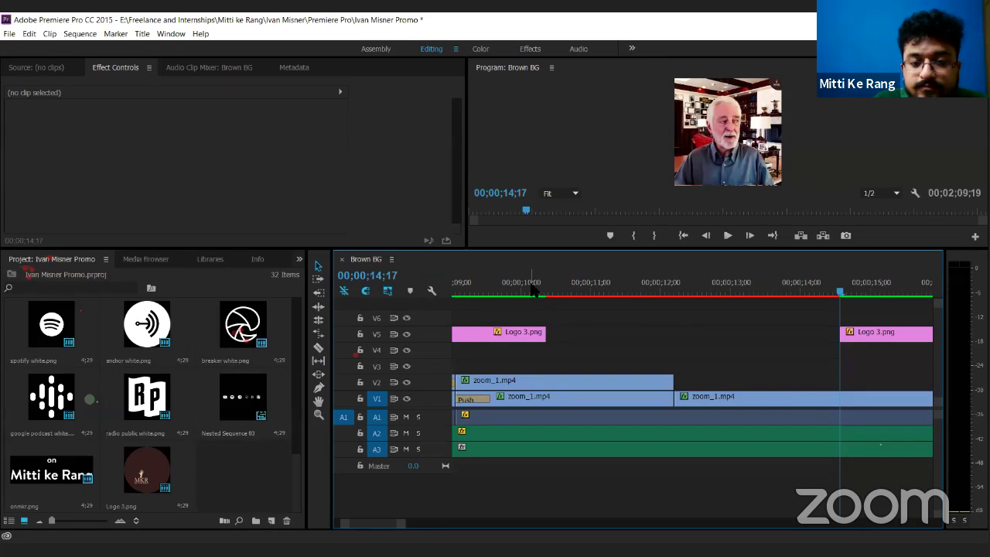
pyautogui.click(531, 290)
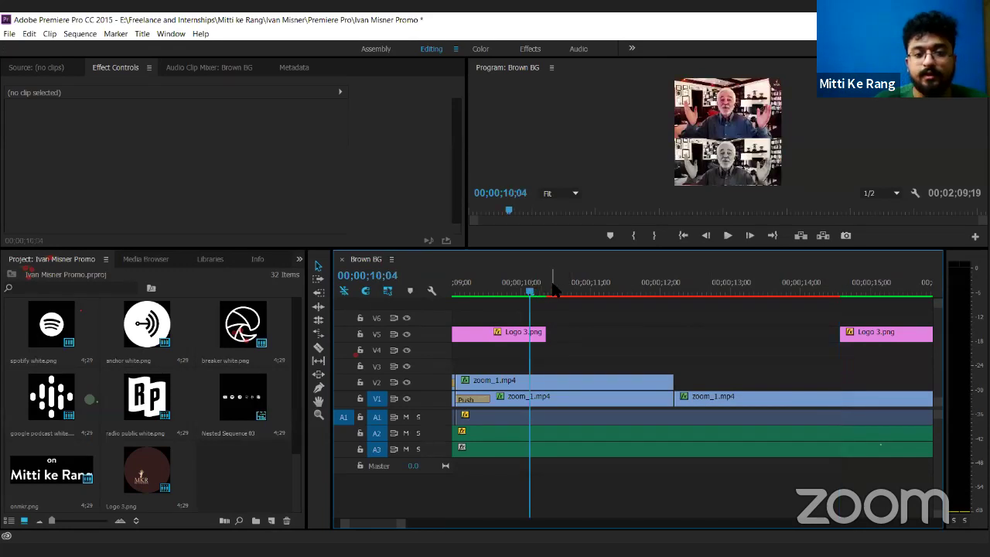
pyautogui.click(524, 292)
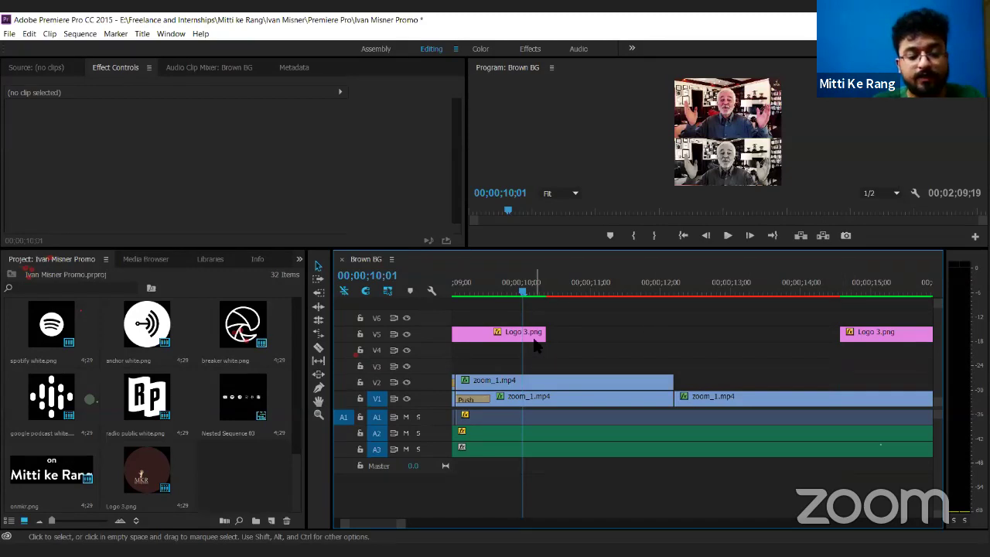
# - Undo the deletion, the splits and the V5 visibility change, restoring one continuous Logo 3.png clip on hidden track V5
pyautogui.moveTo(537, 346); pyautogui.dragTo(536, 345)
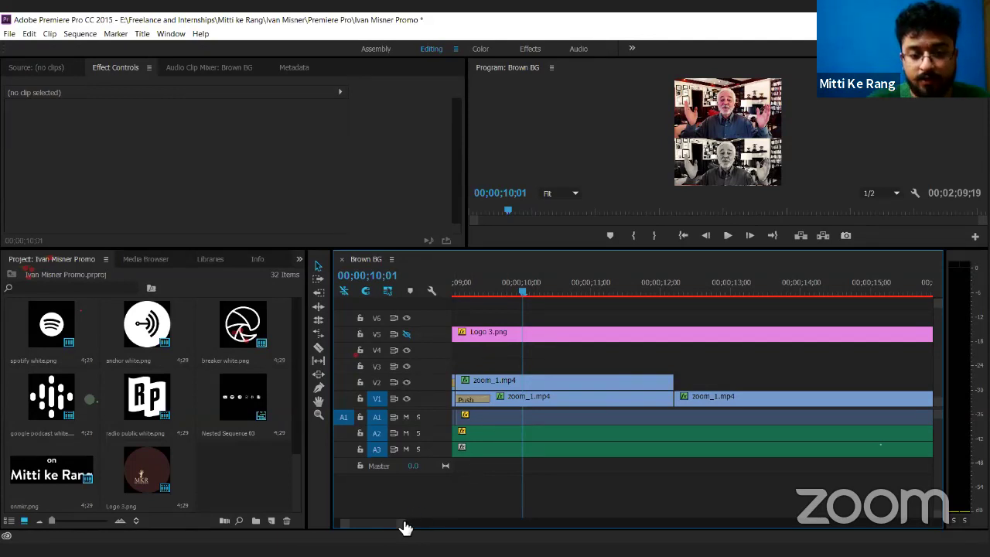
pyautogui.moveTo(405, 527); pyautogui.dragTo(498, 528)
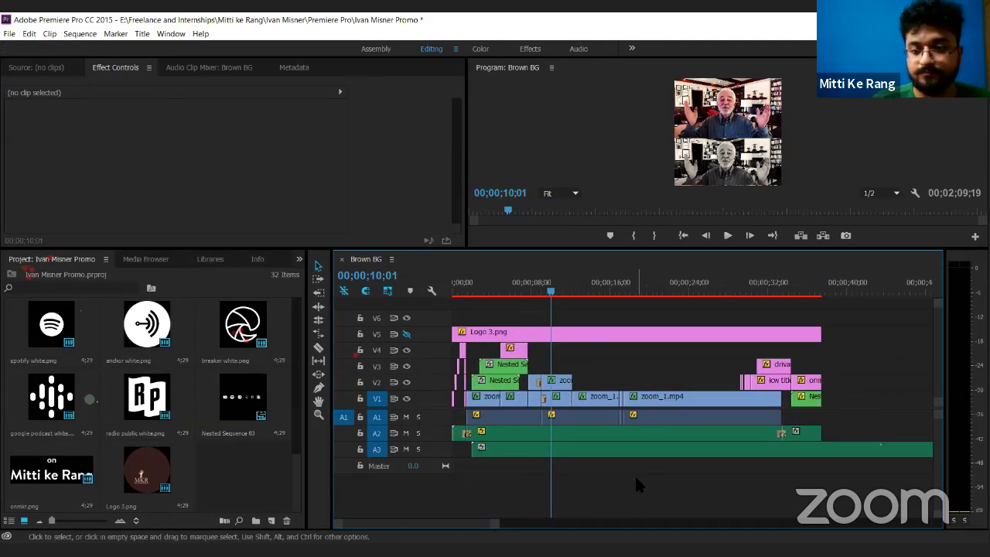
pyautogui.scroll(-10, 635, 479)
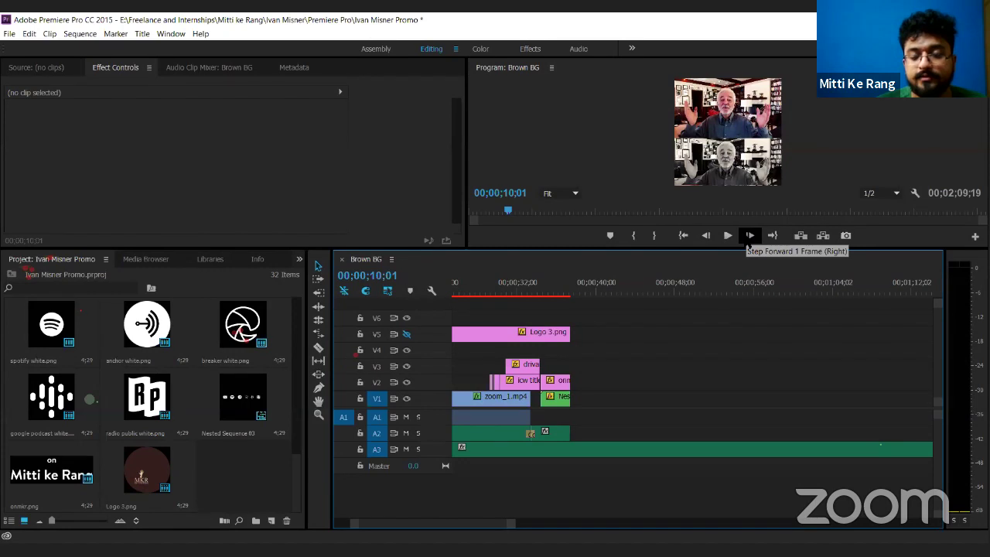
pyautogui.hscroll(-3, 636, 360)
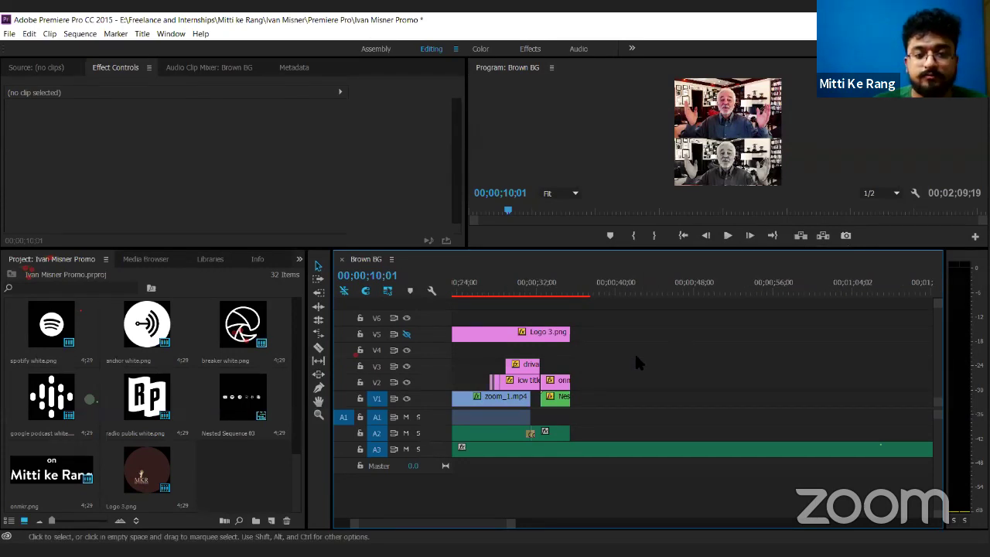
# - Preview the sequence around 00;00;16;13 and view the whole extent of its video and audio tracks
pyautogui.click(562, 294)
pyautogui.hscroll(-2, 603, 297)
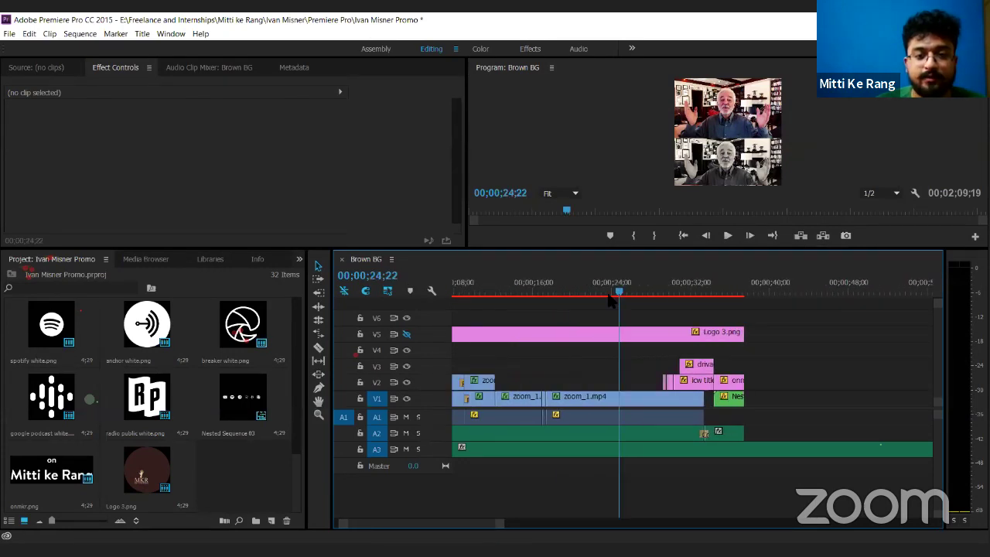
pyautogui.click(588, 290)
pyautogui.moveTo(588, 290); pyautogui.dragTo(539, 294)
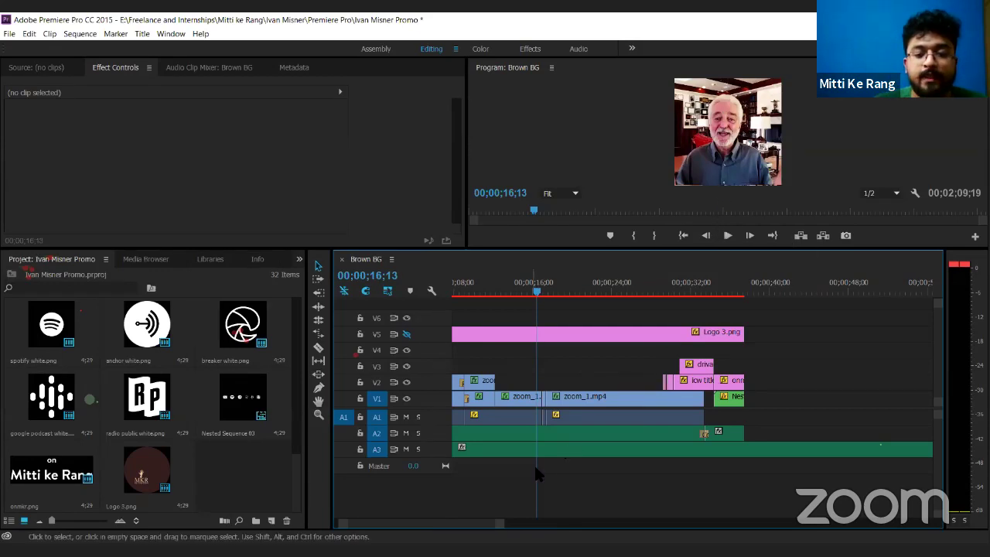
pyautogui.hscroll(-2, 504, 495)
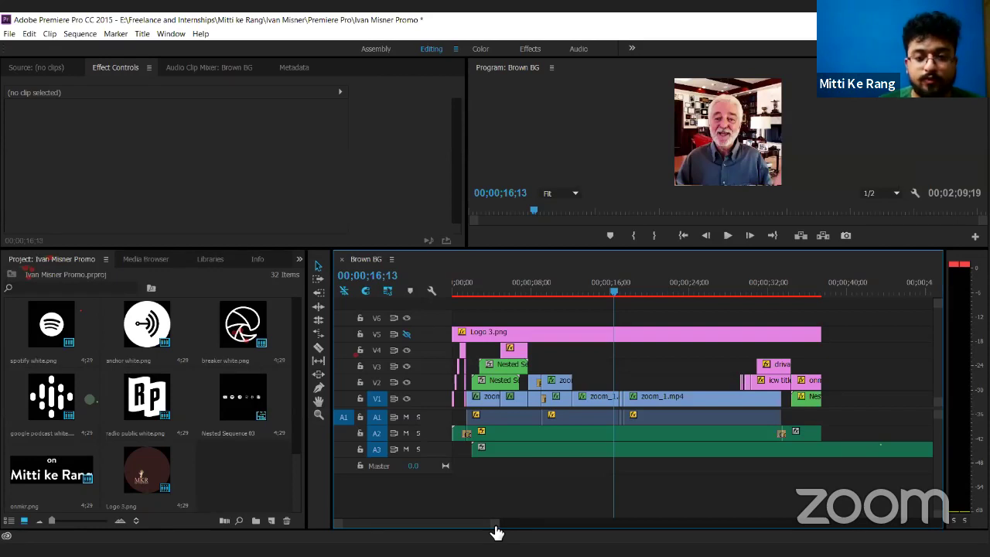
pyautogui.moveTo(496, 532); pyautogui.dragTo(804, 528)
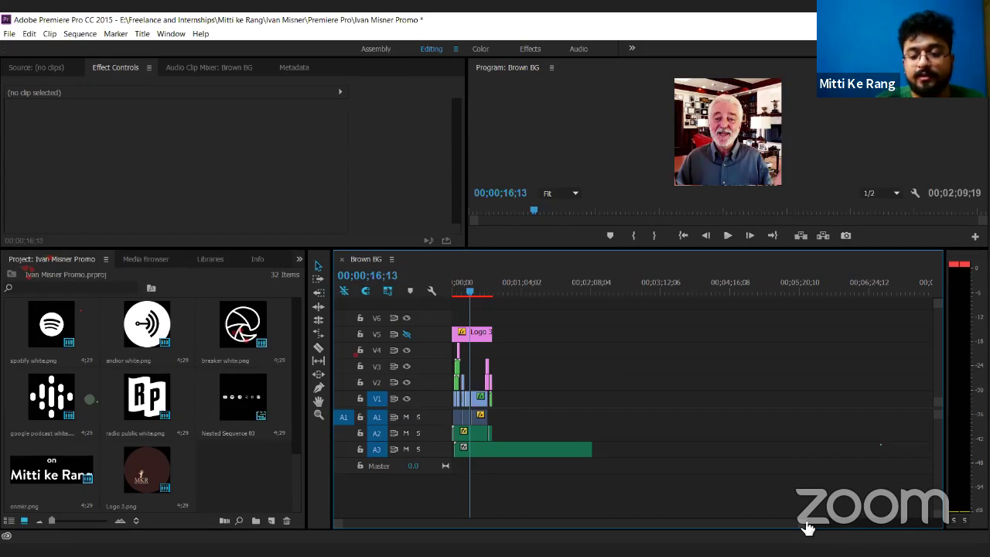
pyautogui.moveTo(806, 527); pyautogui.dragTo(642, 523)
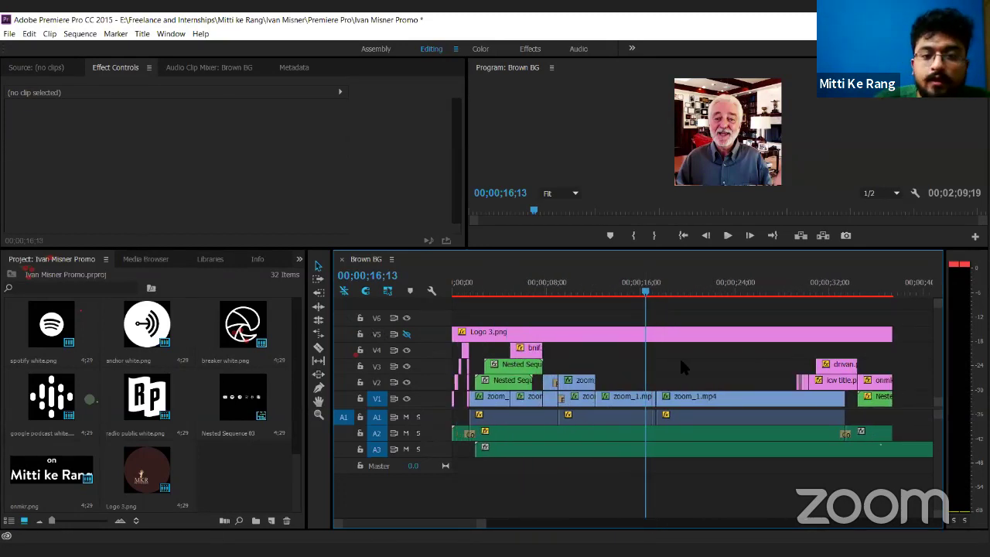
# - Select the Logo 3.png clip on V5, show track V5 and enlarge the Program monitor's preview area
pyautogui.click(627, 336)
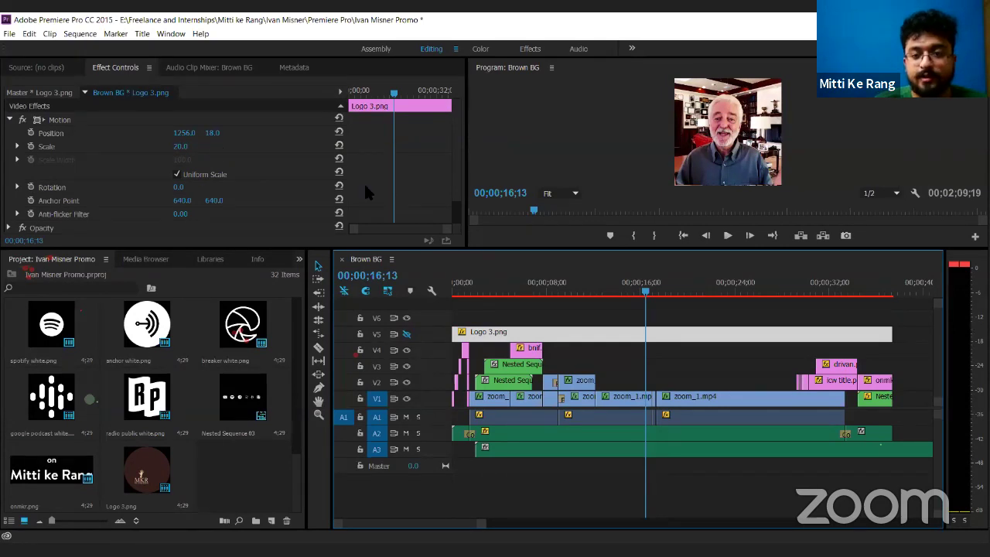
pyautogui.click(406, 334)
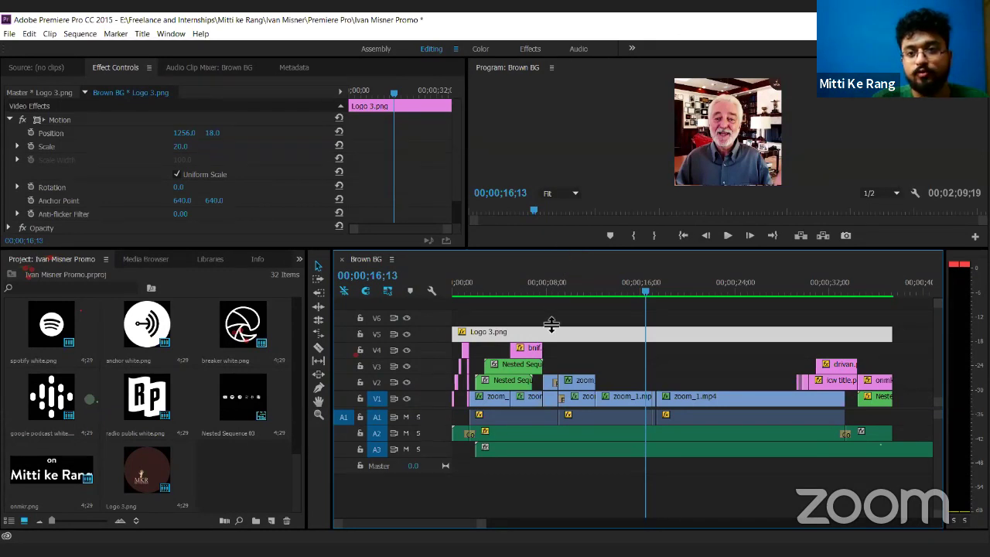
pyautogui.moveTo(551, 325); pyautogui.dragTo(541, 437)
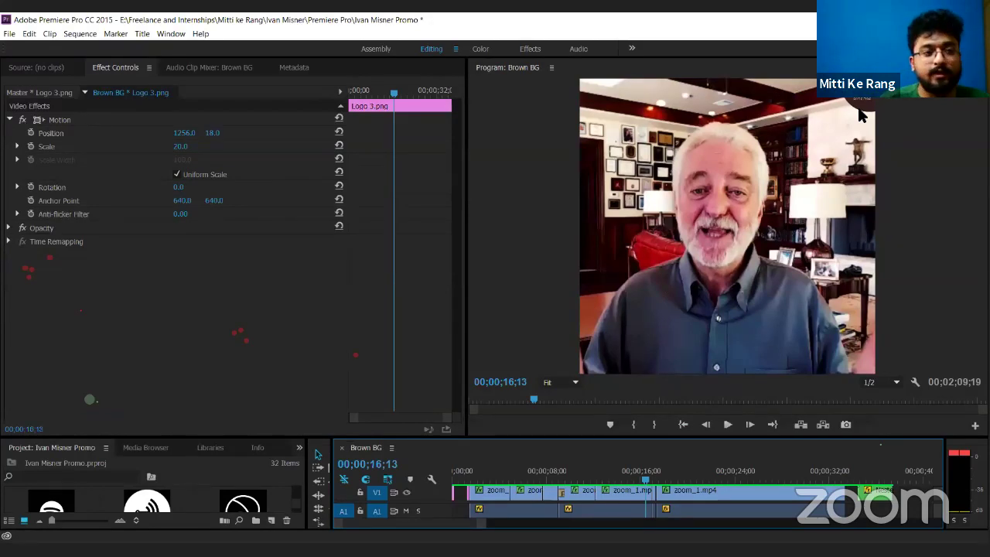
# - Try enlarging the Logo 3.png clip to a Scale of 78, and undo the change
pyautogui.click(180, 146)
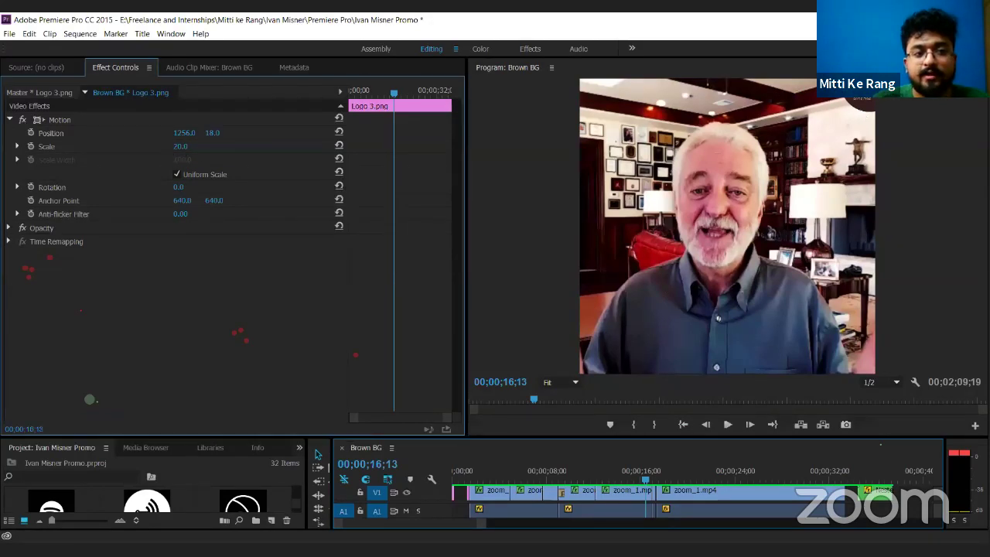
pyautogui.press('Return')
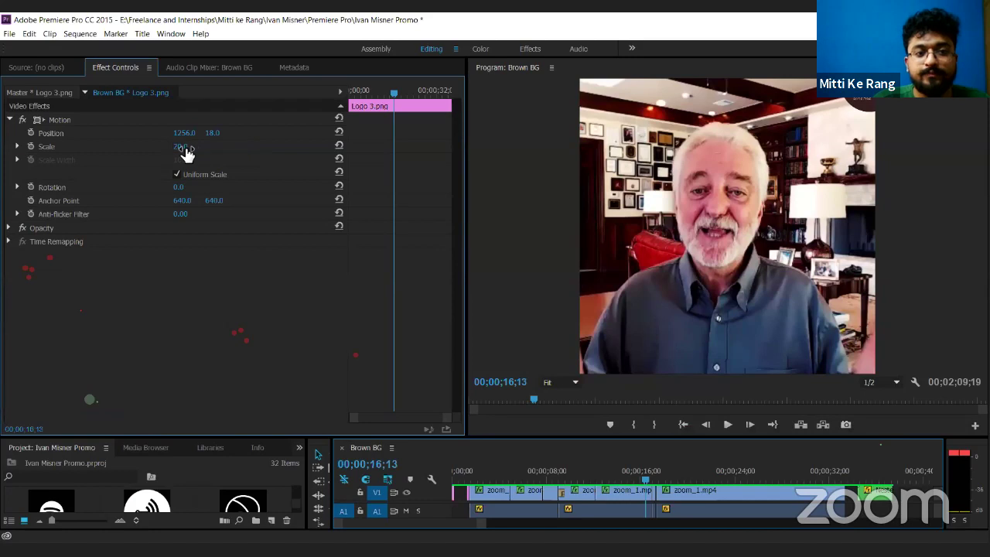
pyautogui.moveTo(180, 147); pyautogui.dragTo(225, 146)
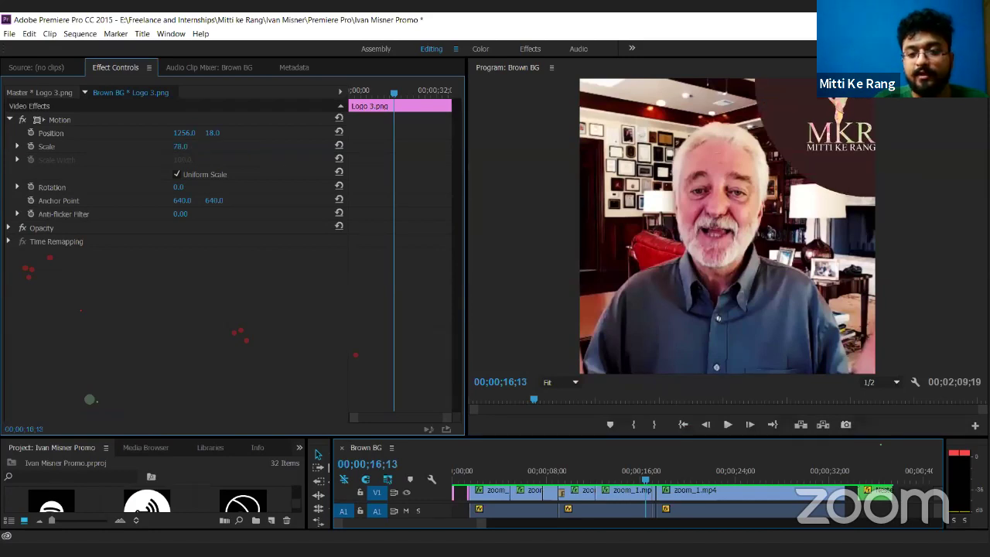
pyautogui.hotkey('ctrl', 'z')
# - Try Scale values of 1000 and 100 on the Logo 3.png clip, undoing each change
pyautogui.click(186, 146)
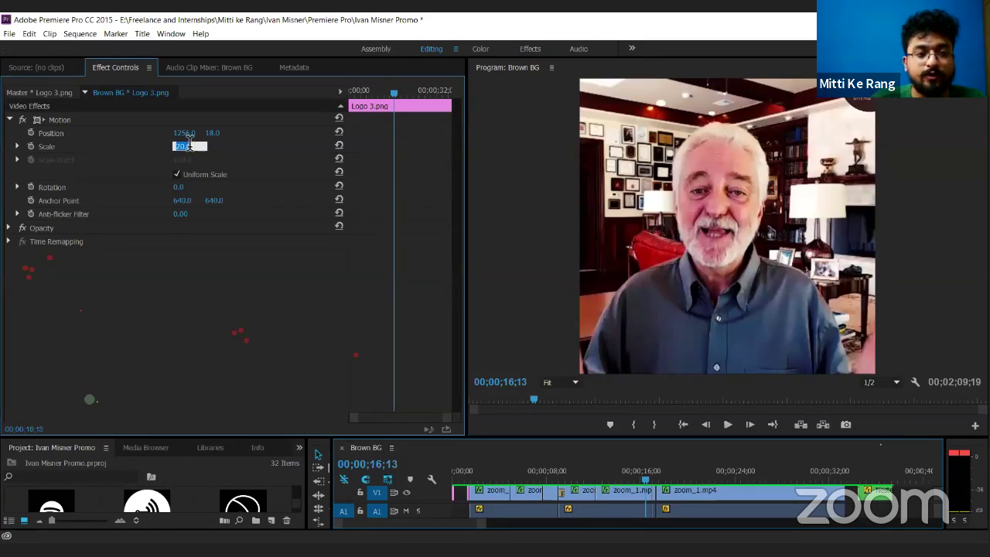
pyautogui.write('1000')
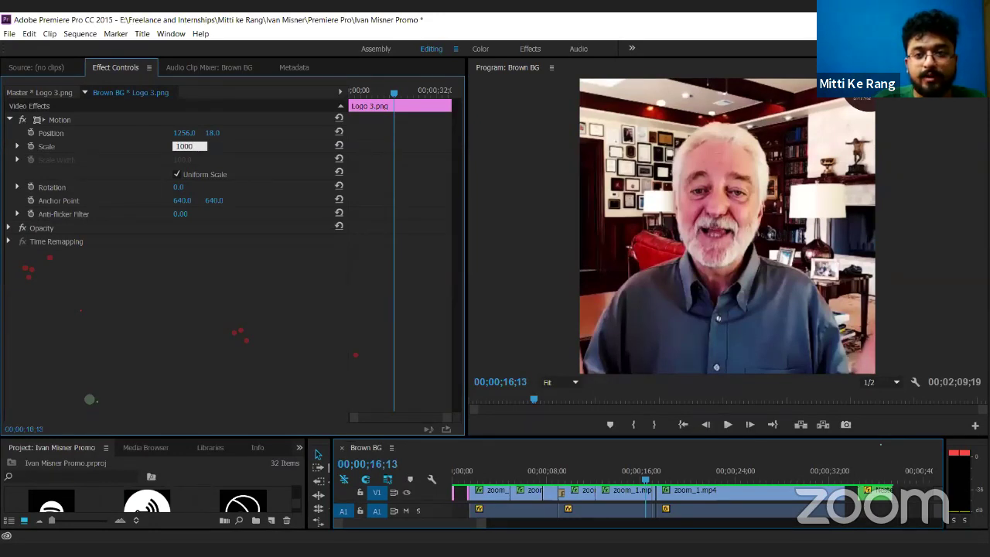
pyautogui.press('Return')
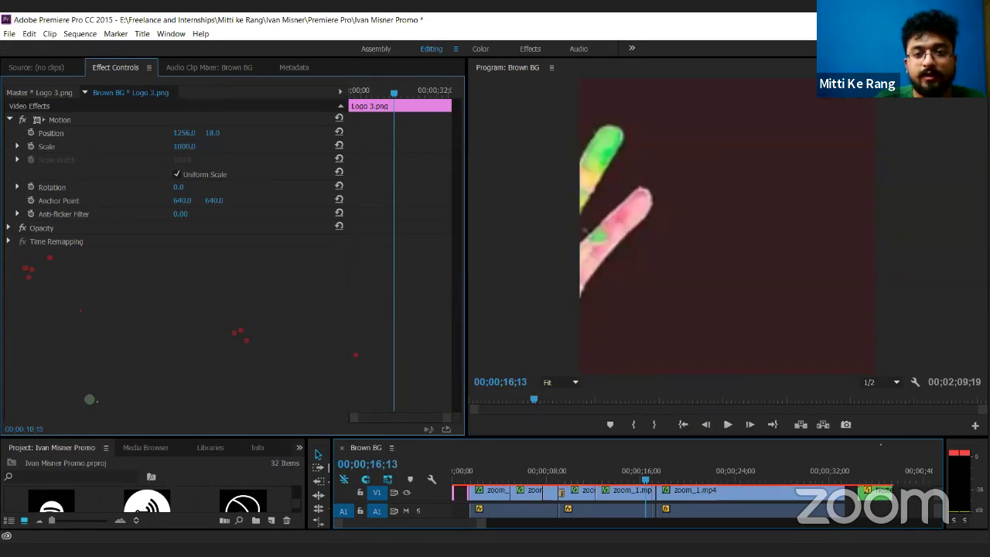
pyautogui.hotkey('ctrl', 'z')
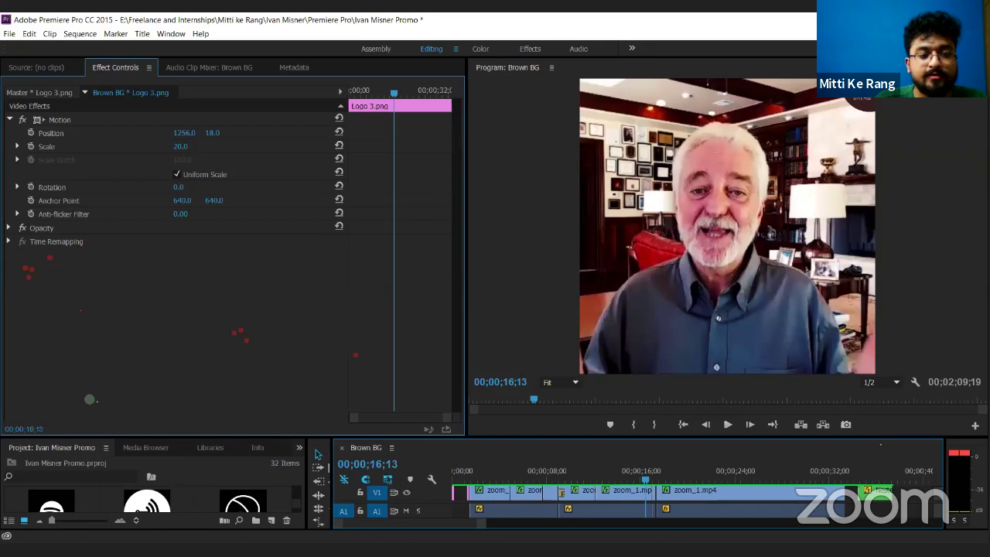
pyautogui.click(184, 146)
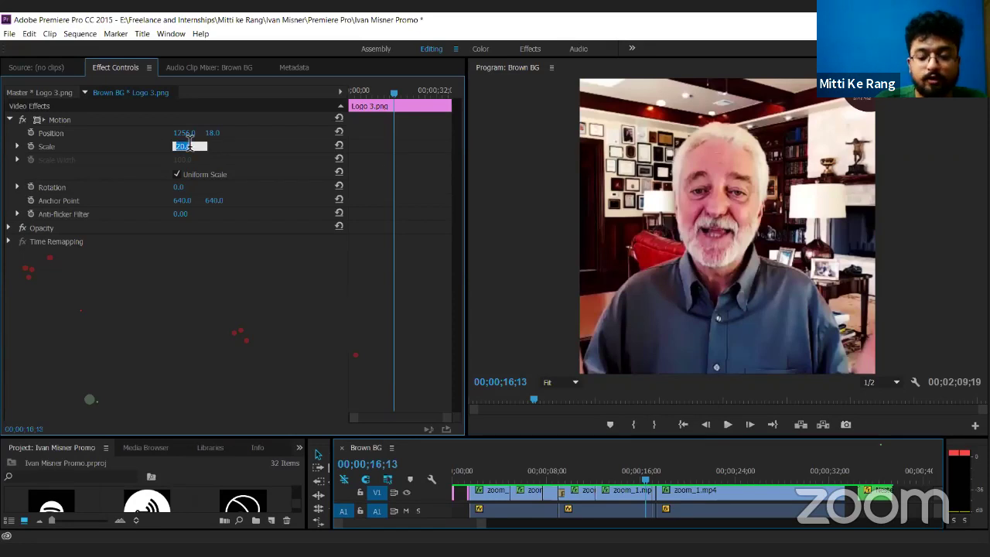
pyautogui.write('100')
pyautogui.press('Return')
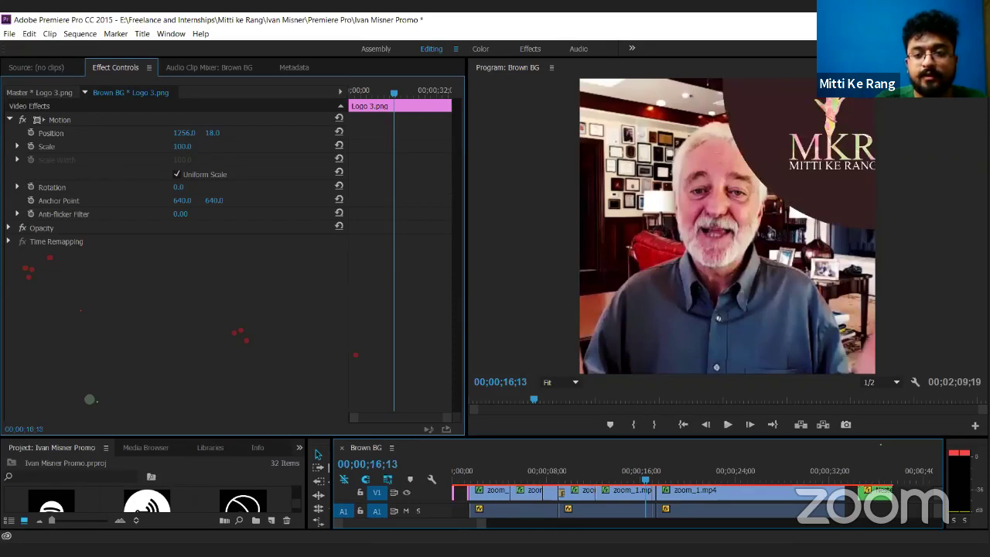
pyautogui.hotkey('ctrl', 'z')
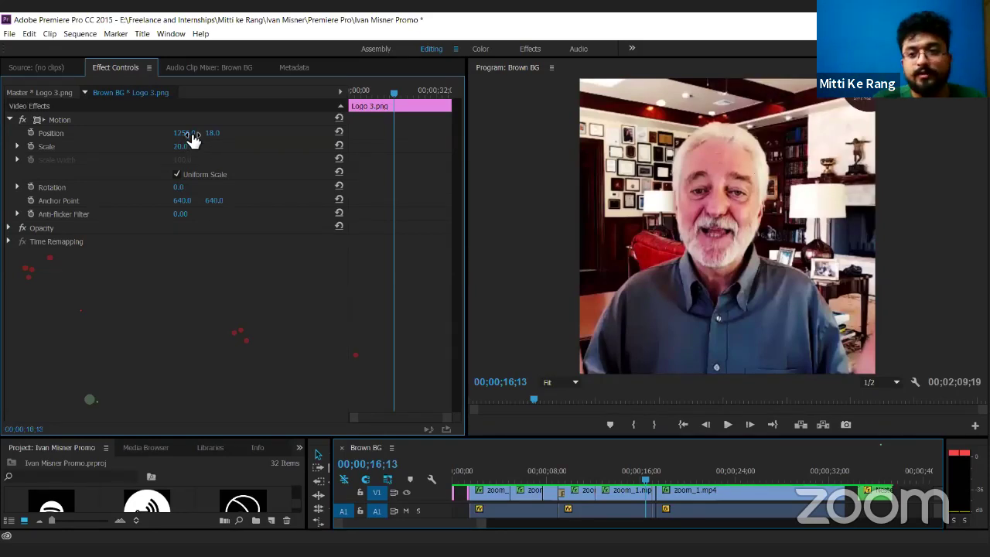
# - Try shifting the logo horizontally and return it to 1256, and toggle its Uniform Scale option off and back on
pyautogui.moveTo(183, 132); pyautogui.dragTo(31, 132)
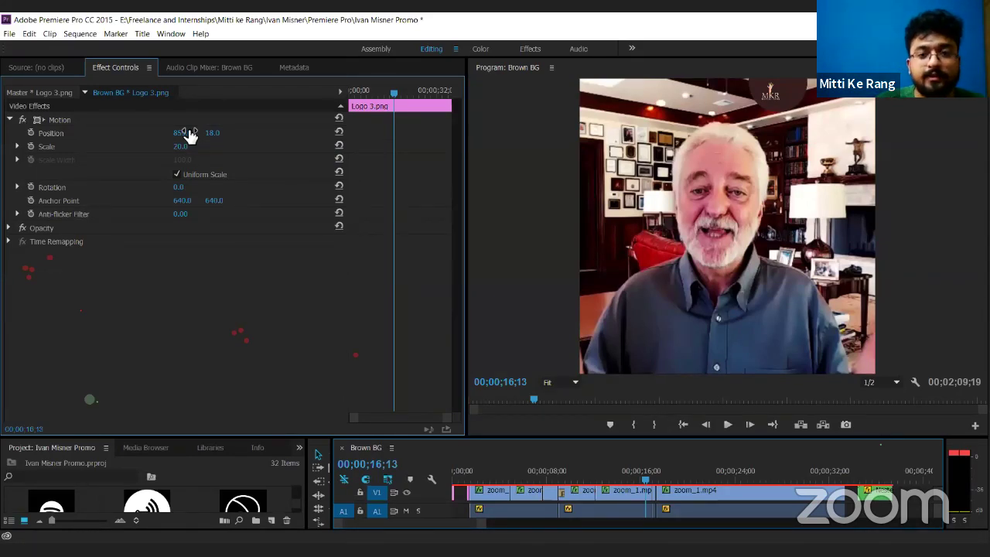
pyautogui.moveTo(189, 134); pyautogui.dragTo(190, 137)
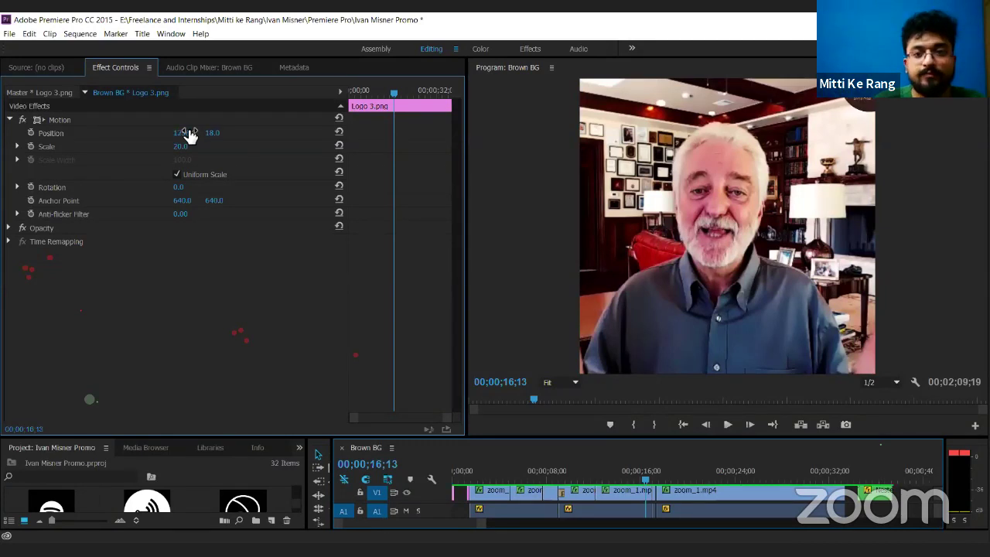
pyautogui.click(177, 175)
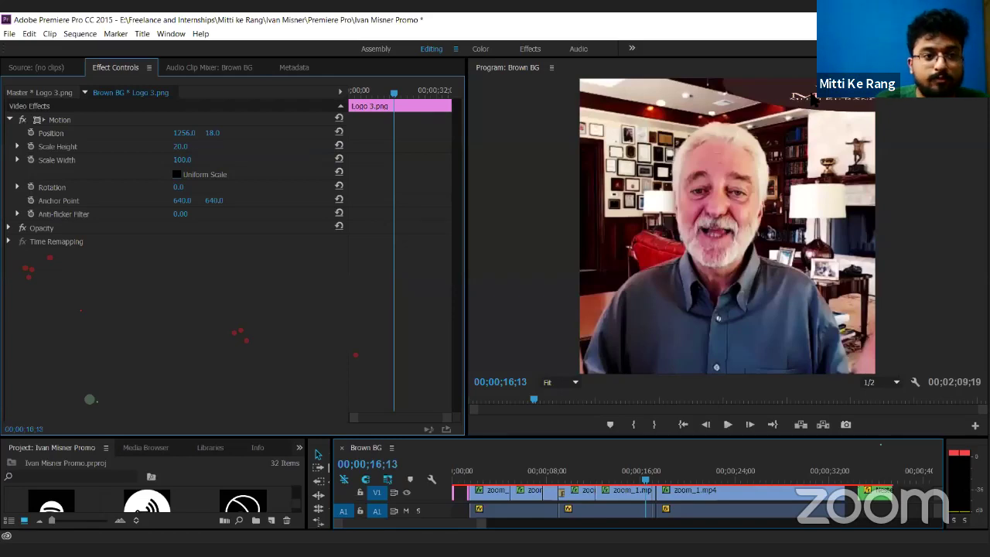
pyautogui.click(177, 173)
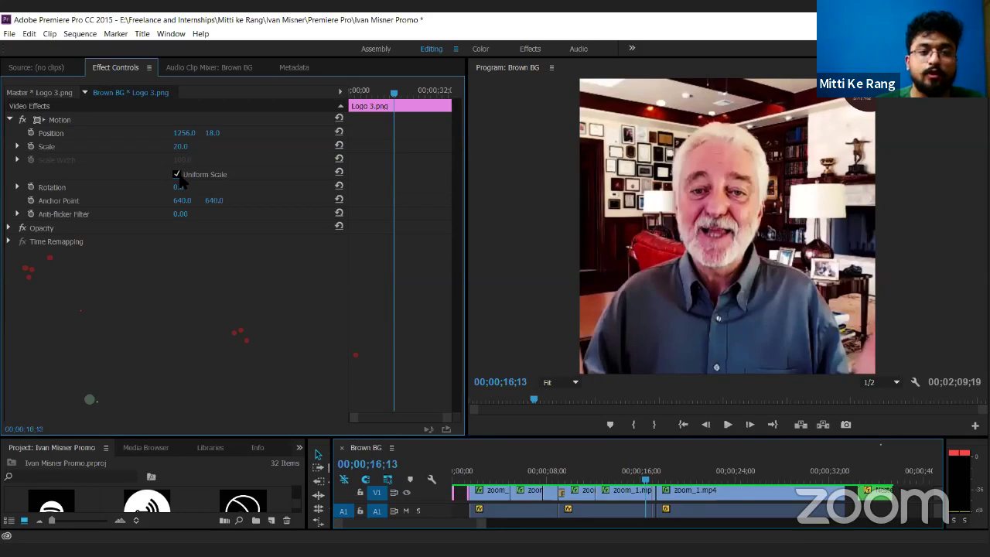
pyautogui.click(177, 174)
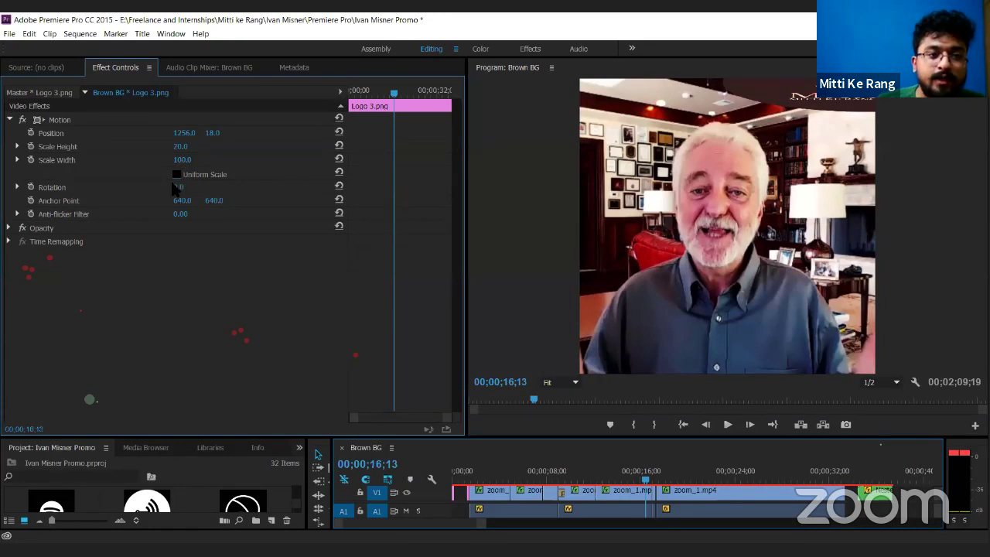
pyautogui.click(176, 174)
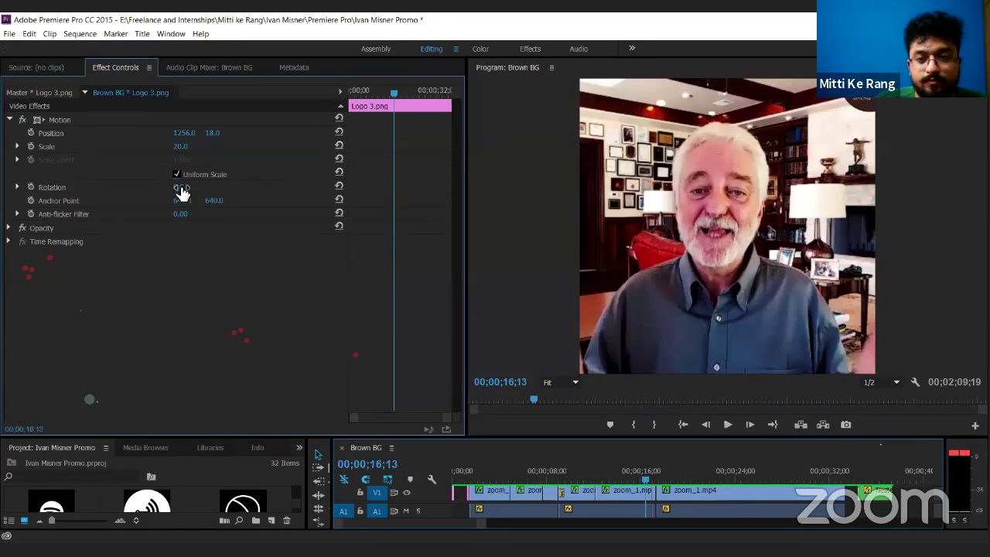
# - Try rotating the Logo 3.png clip to 63°, and undo the rotation
pyautogui.moveTo(182, 193)
pyautogui.mouseDown()
pyautogui.moveTo(206, 193)
pyautogui.moveTo(194, 189)
pyautogui.mouseUp()
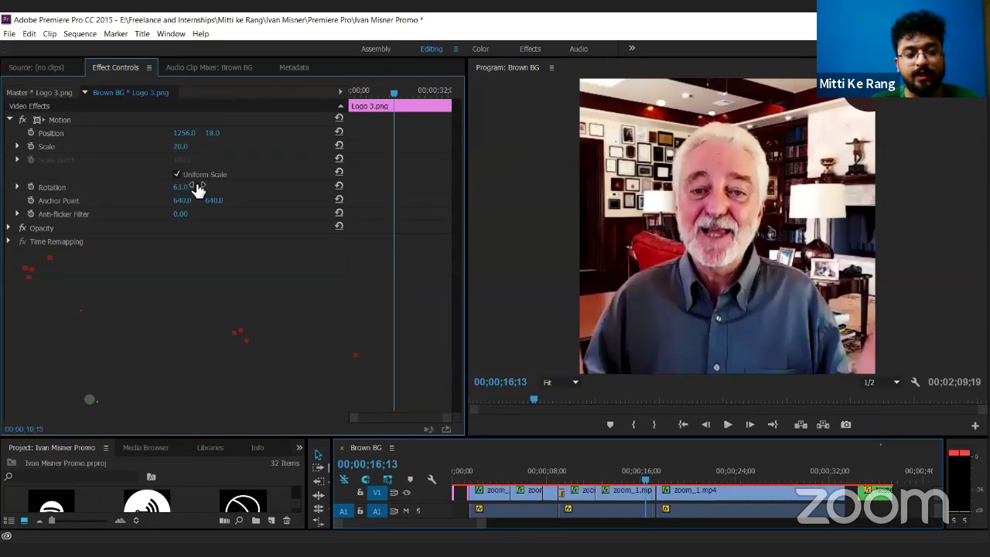
pyautogui.hotkey('ctrl', 'z')
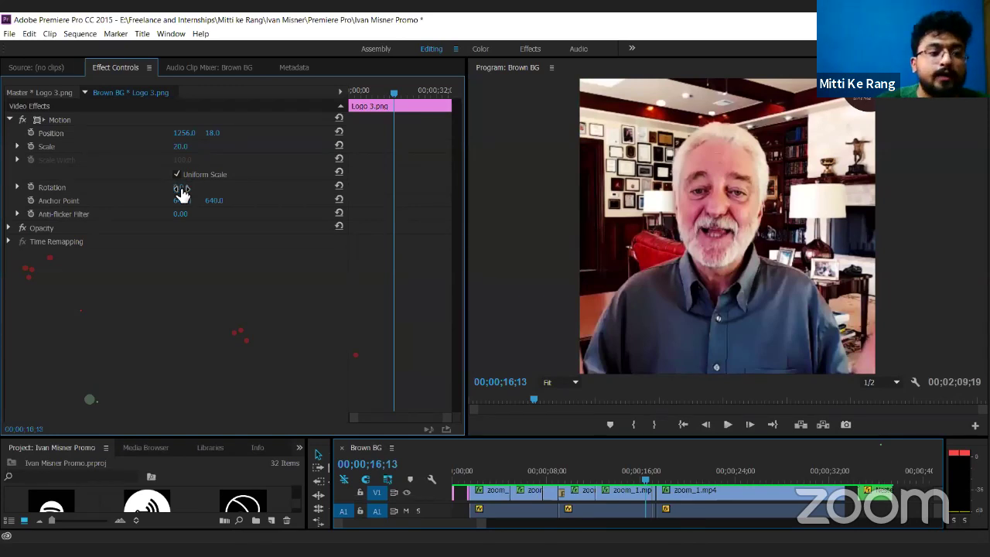
# - Try a different opacity on the Logo 3.png clip at 00;00;16;13, and set it back to 100%
pyautogui.click(8, 228)
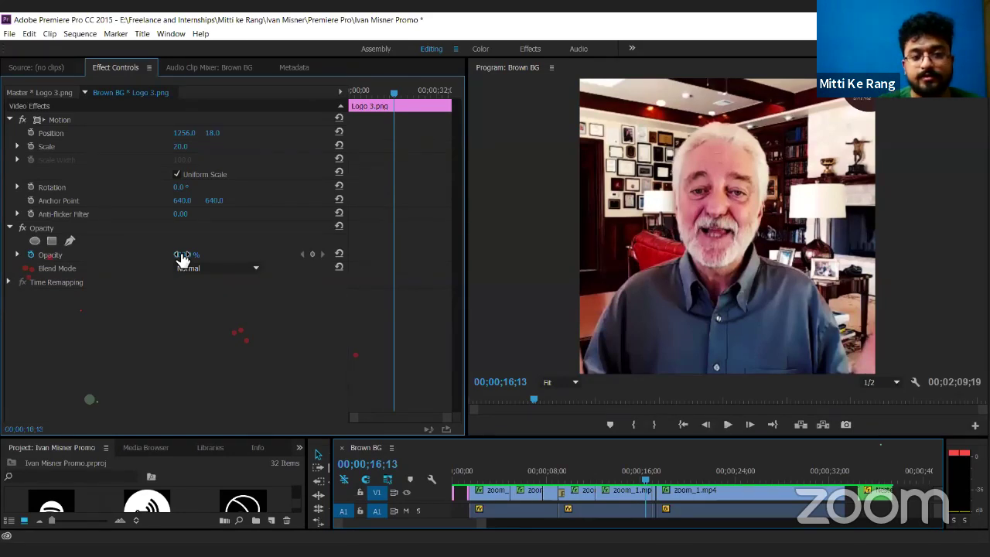
pyautogui.moveTo(182, 257); pyautogui.dragTo(188, 258)
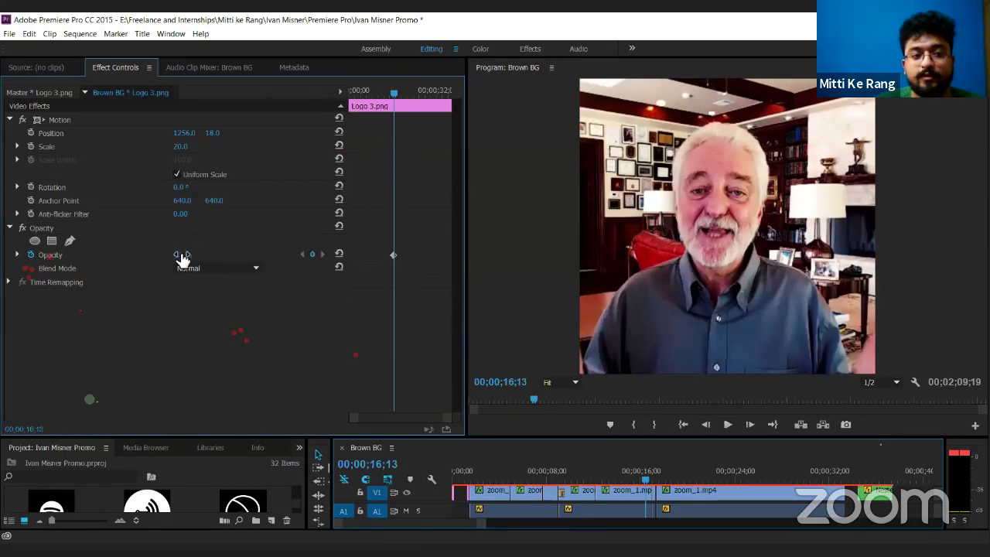
pyautogui.click(190, 251)
pyautogui.write('100')
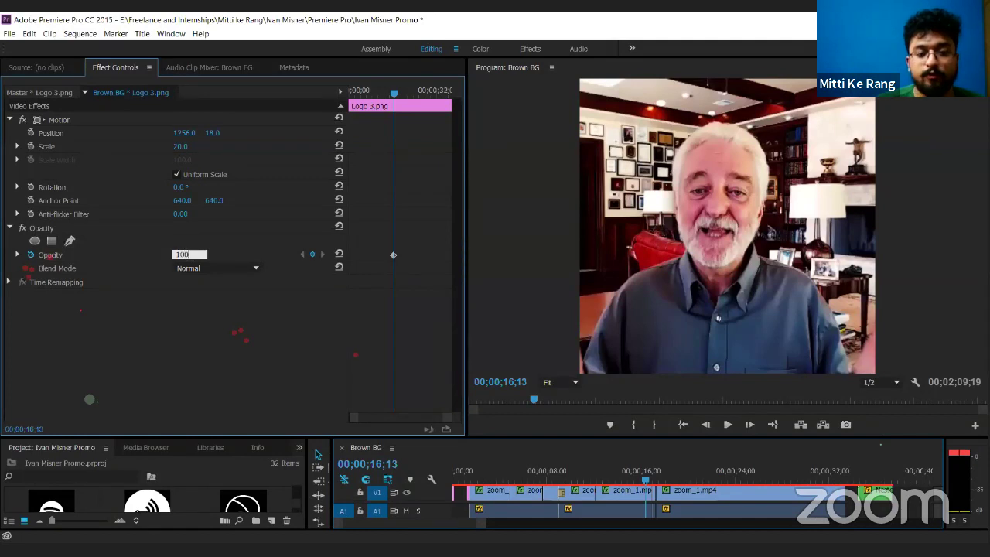
pyautogui.press('Return')
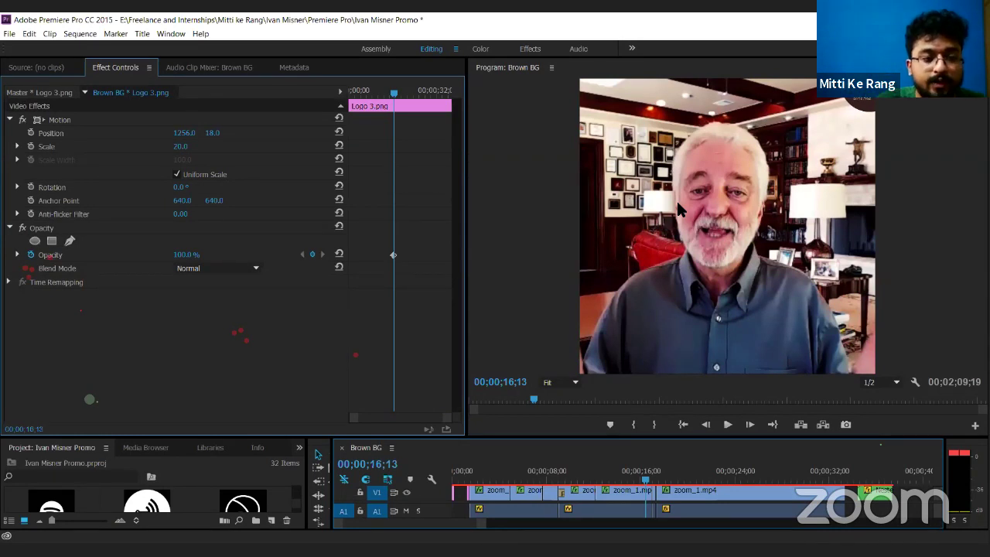
# - Examine the blend modes available for the logo clip, and enlarge the timeline area to show all video and audio tracks
pyautogui.click(250, 270)
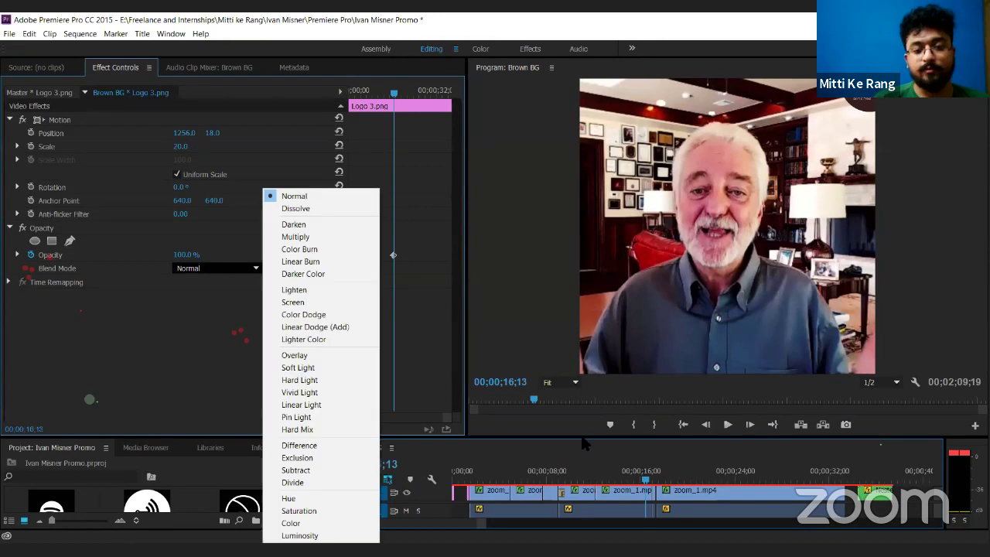
pyautogui.click(635, 442)
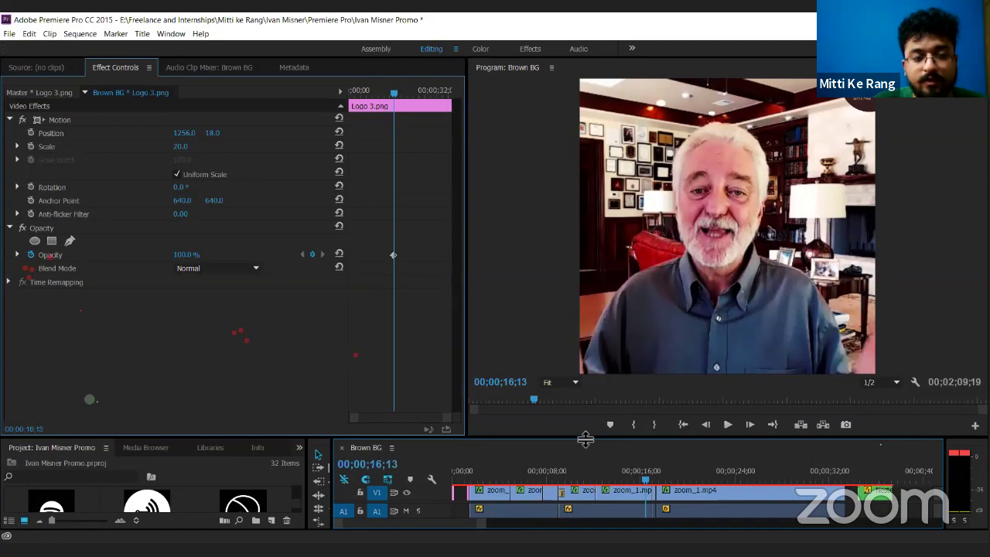
pyautogui.moveTo(585, 438); pyautogui.dragTo(585, 305)
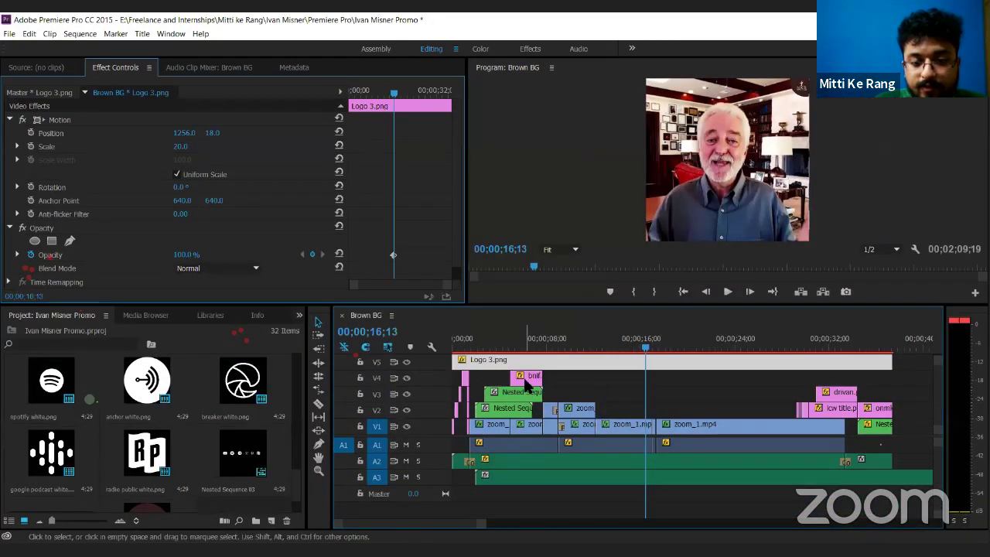
# - Set the blend mode of the long zoom_1.mp4 clip after the playhead on V1 to Multiply
pyautogui.click(703, 424)
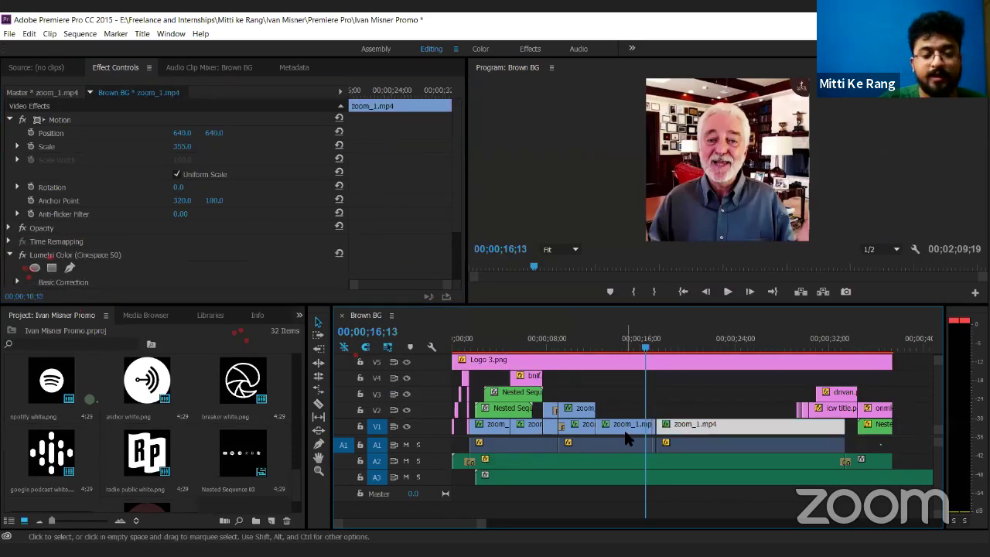
pyautogui.scroll(-2, 192, 251)
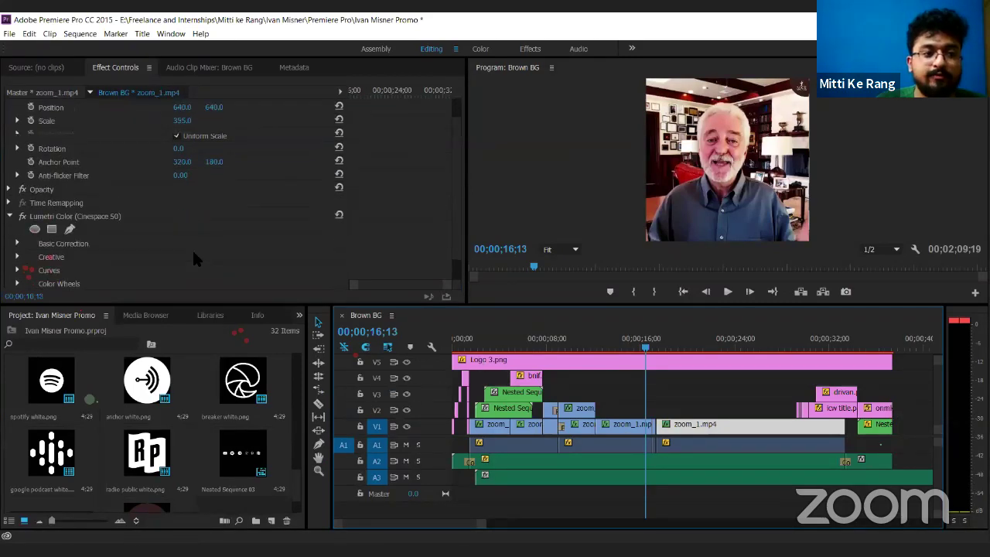
pyautogui.scroll(2, 194, 258)
pyautogui.scroll(-4, 193, 259)
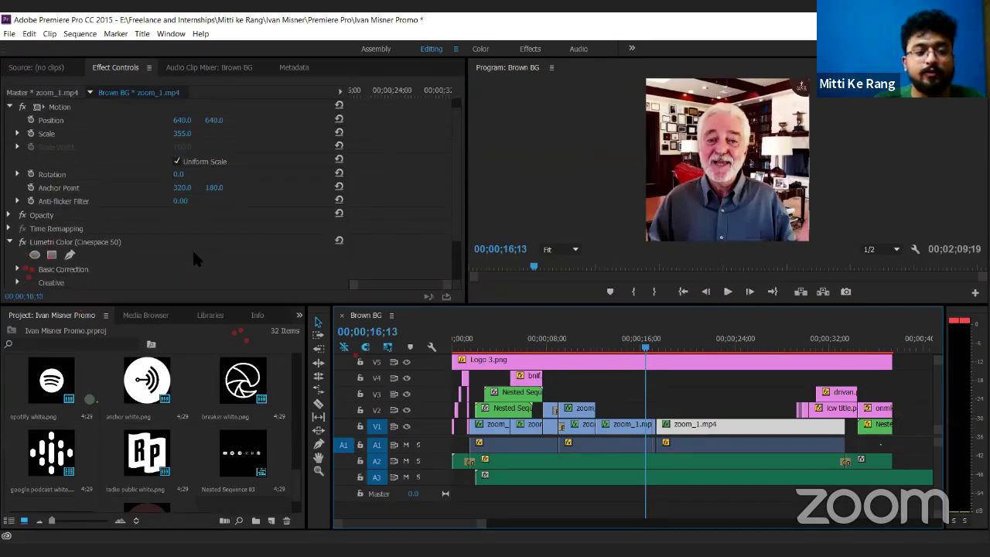
pyautogui.scroll(4, 193, 259)
pyautogui.scroll(-1, 195, 259)
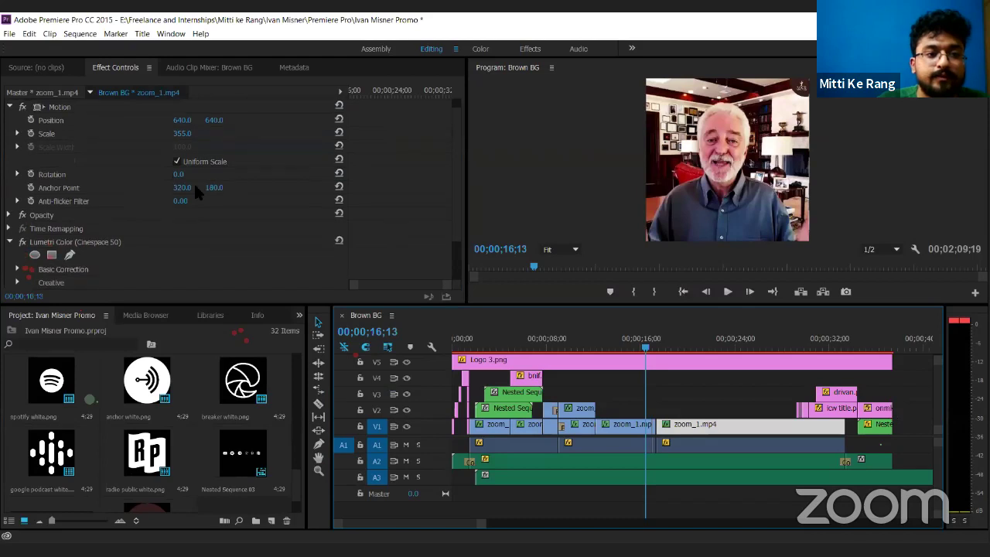
pyautogui.scroll(-3, 101, 141)
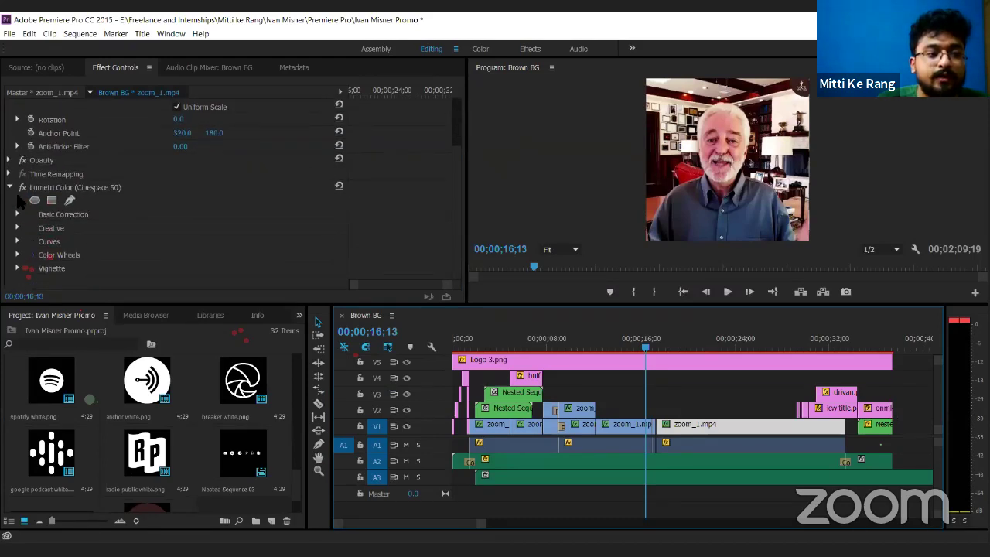
pyautogui.click(9, 160)
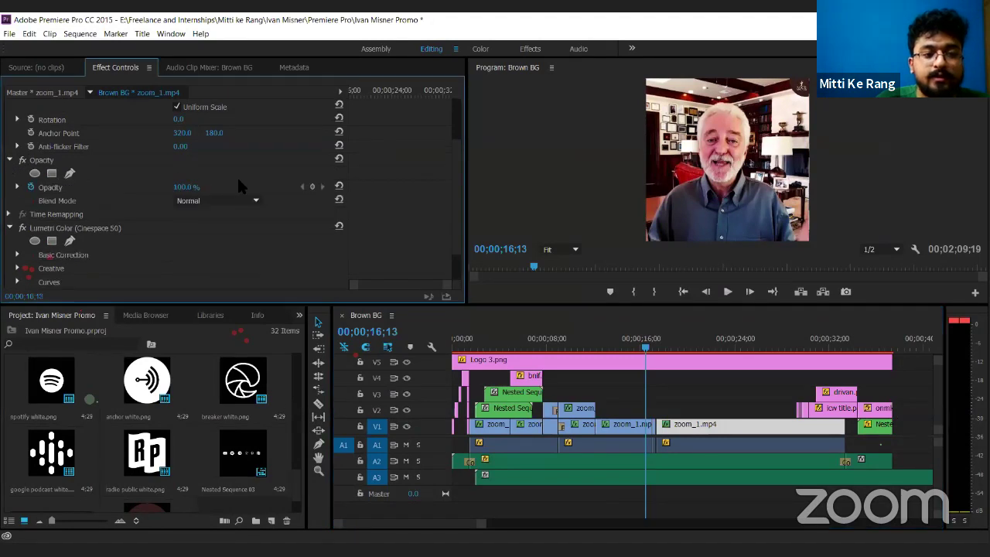
pyautogui.click(225, 203)
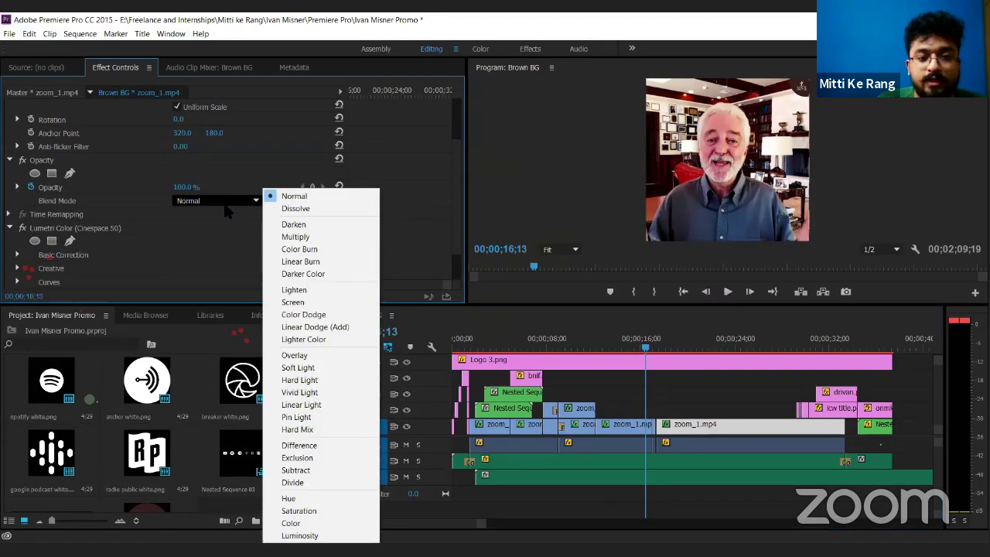
pyautogui.click(305, 237)
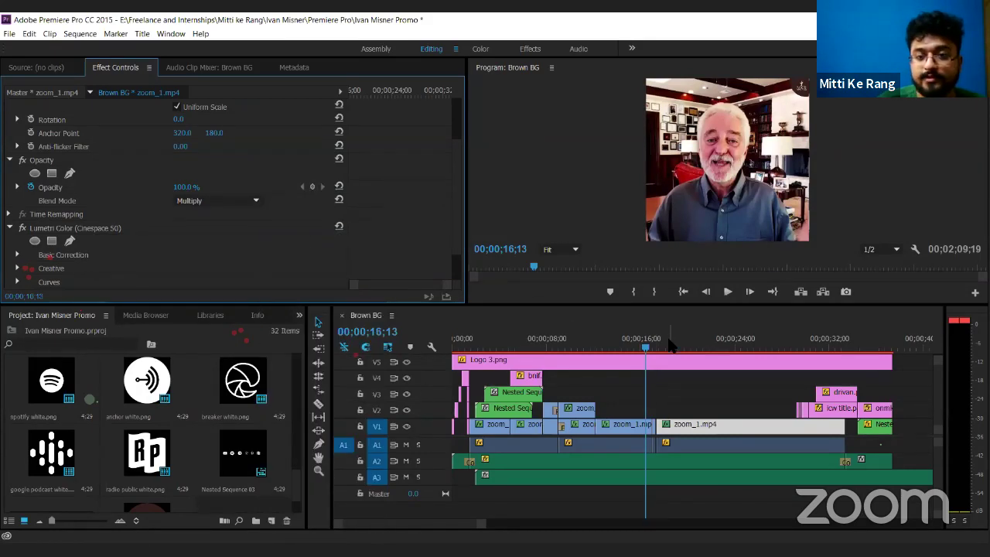
pyautogui.click(203, 207)
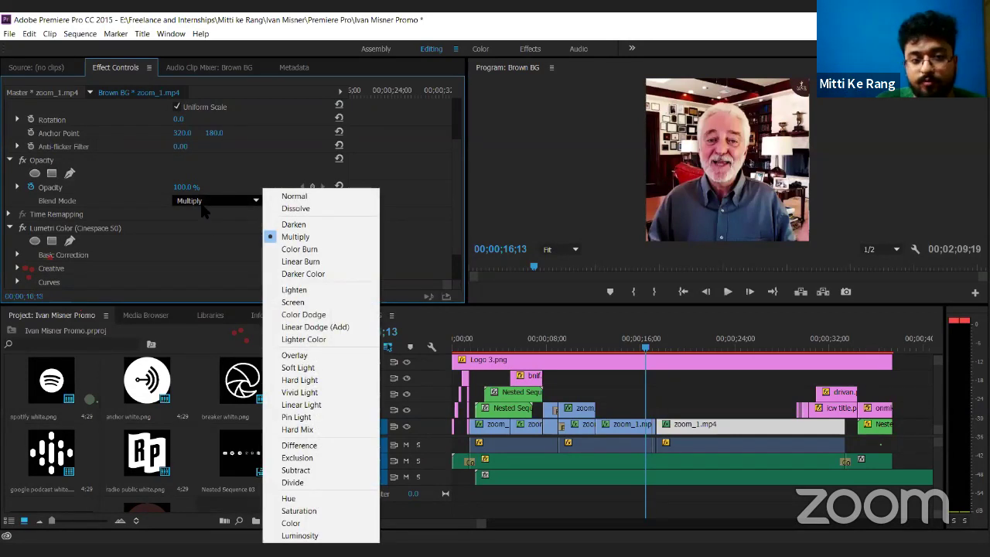
# - Select the Logo 3.png clip on V5, try the Darken blend mode, and set it to Multiply
pyautogui.click(715, 370)
pyautogui.click(216, 270)
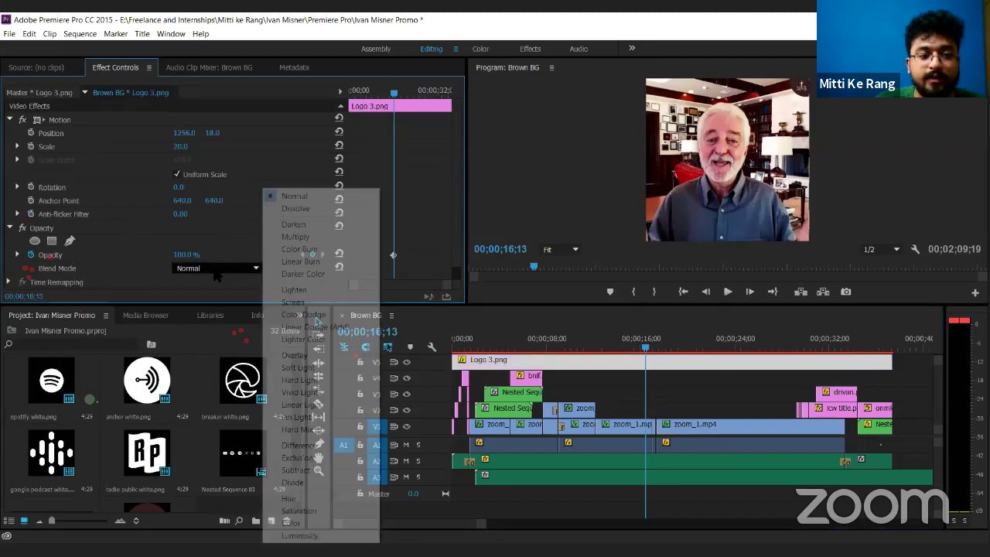
pyautogui.click(295, 226)
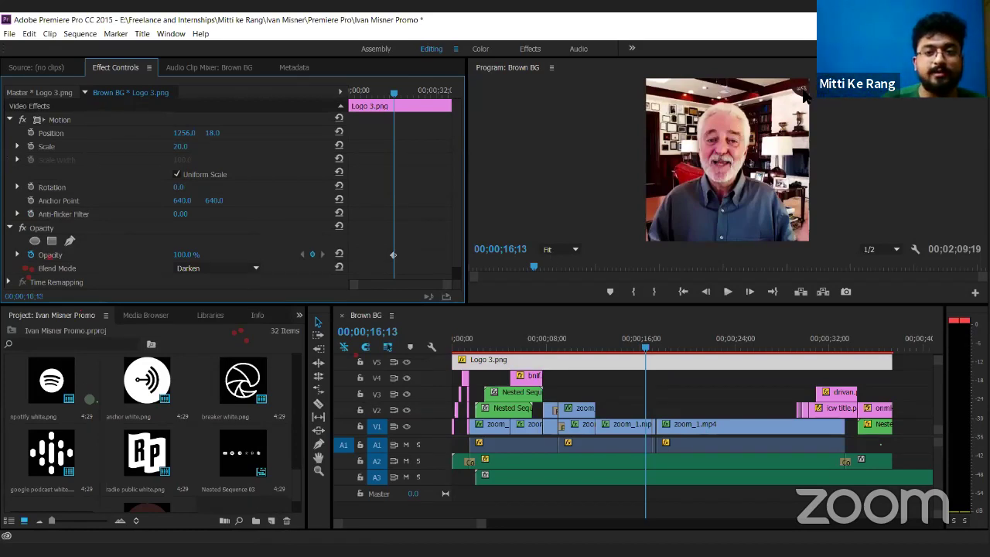
pyautogui.click(226, 269)
pyautogui.click(329, 237)
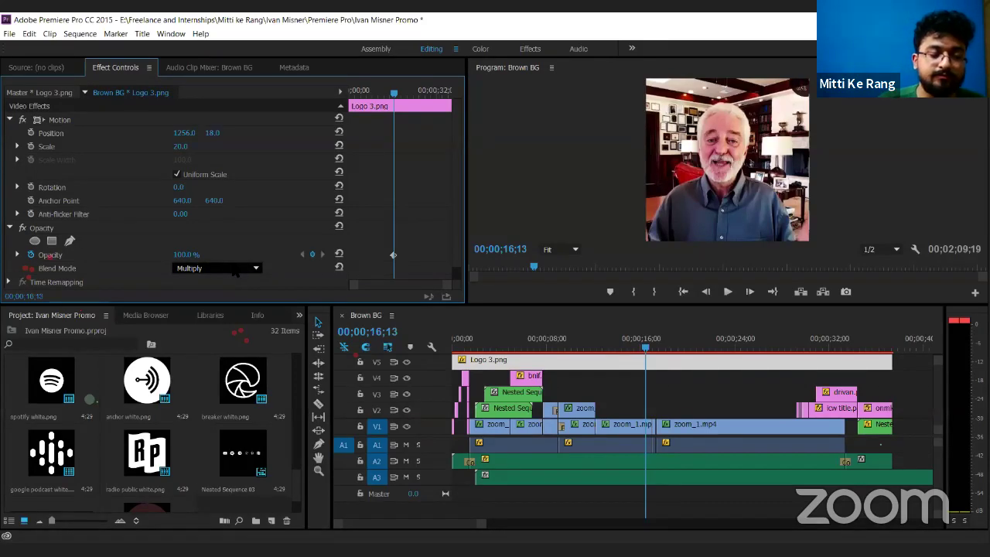
pyautogui.scroll(-1, 145, 245)
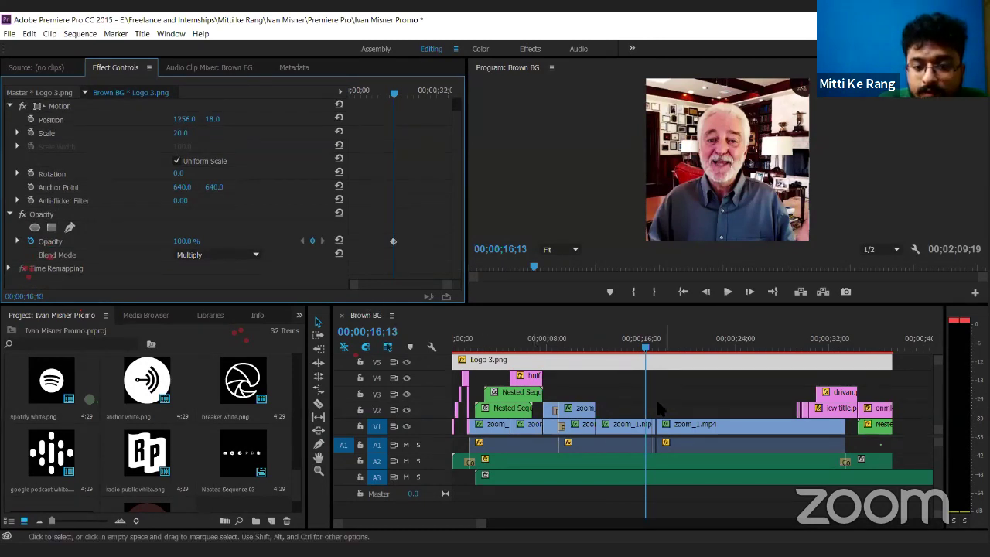
# - Try toggling the Enable option of the Logo 3.png clip on V5, and reopen the clip's commands
pyautogui.click(619, 439)
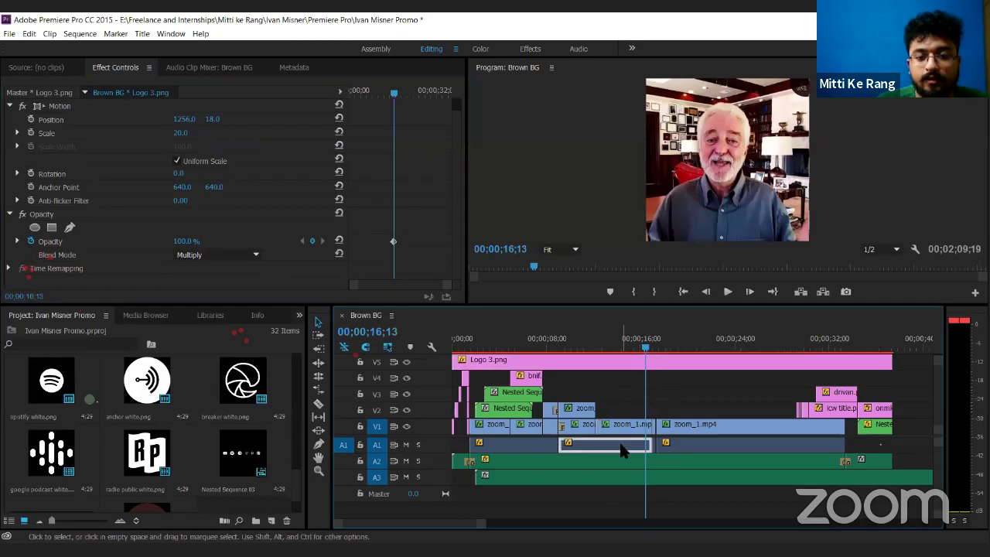
pyautogui.click(654, 363)
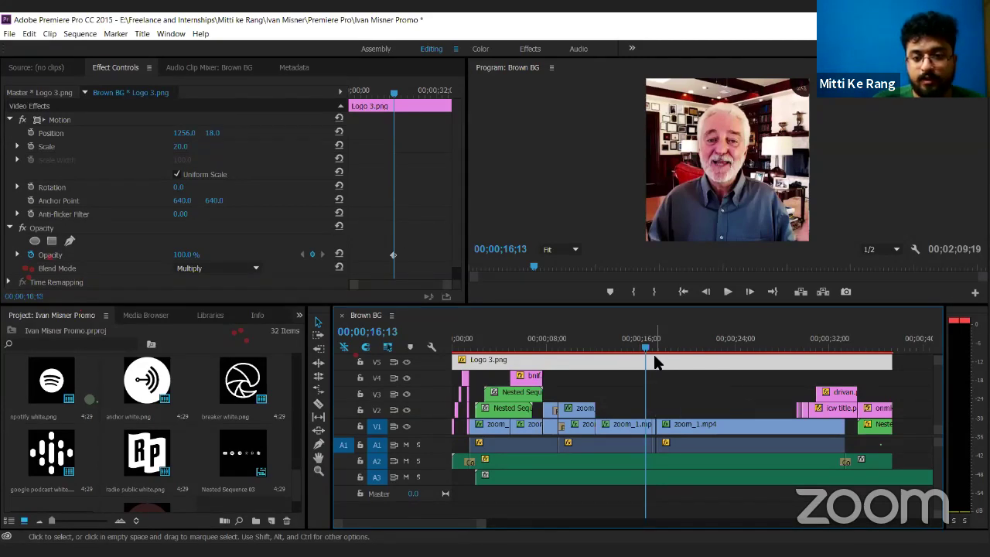
pyautogui.rightClick(654, 363)
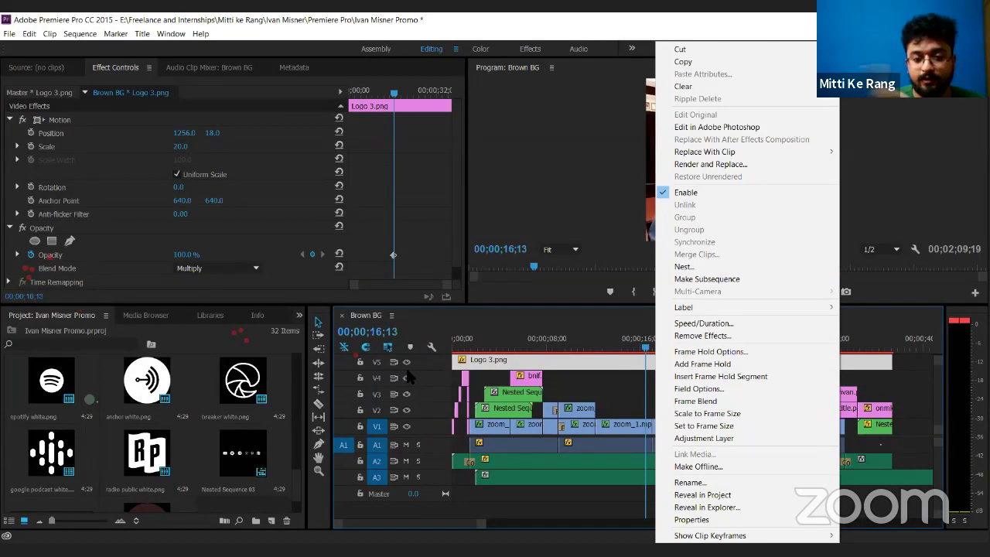
pyautogui.click(687, 199)
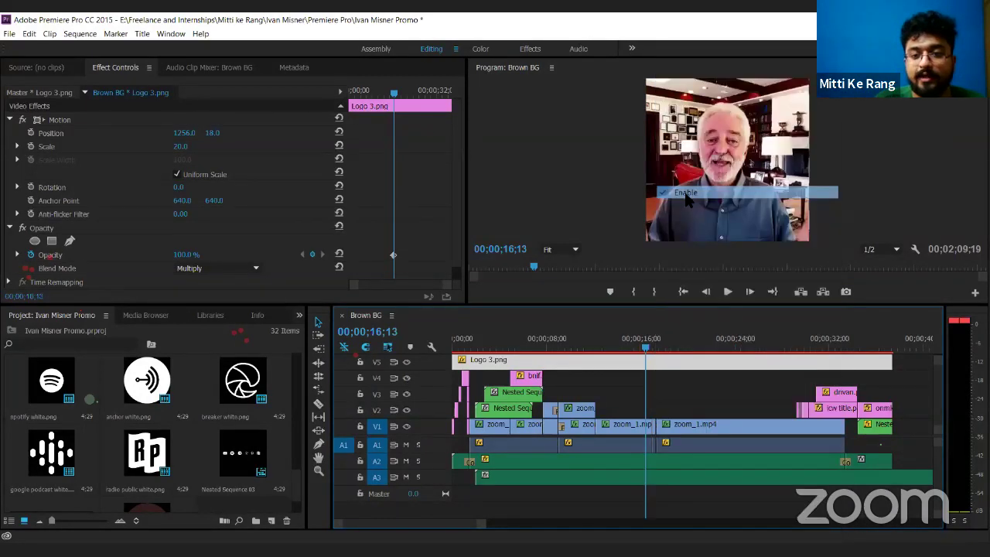
pyautogui.click(634, 362)
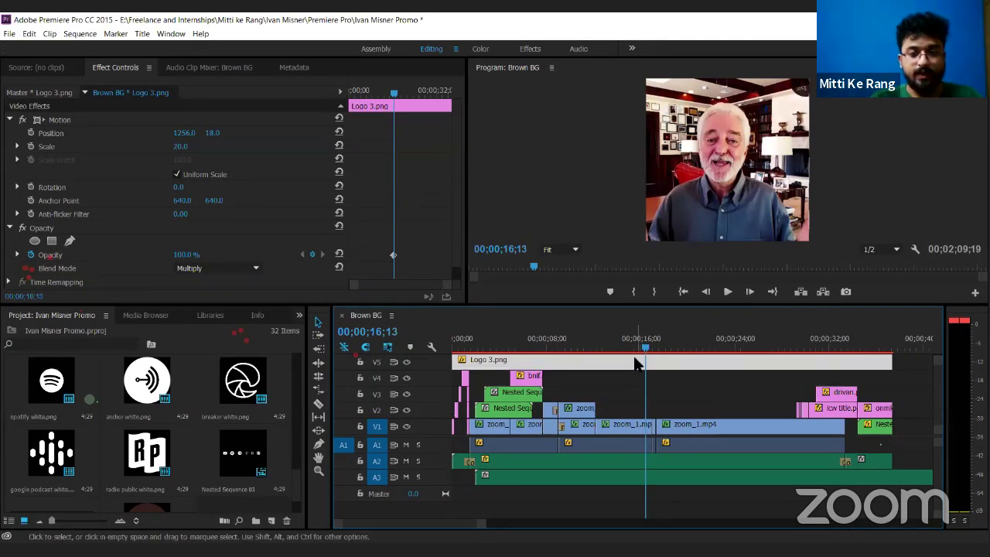
pyautogui.rightClick(635, 362)
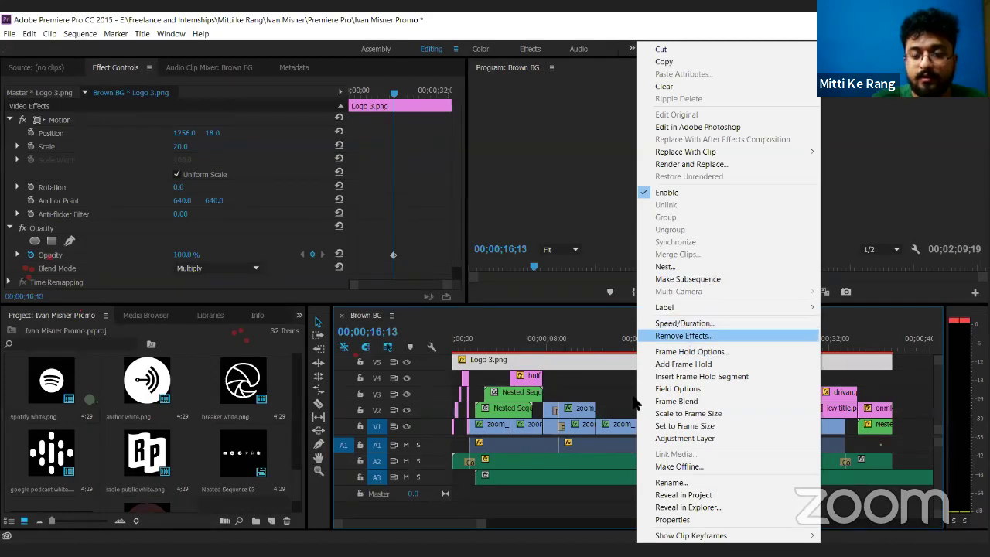
# - Select the long zoom_1.mp4 clip on V1, and switch the V1 track output off and on again
pyautogui.click(613, 430)
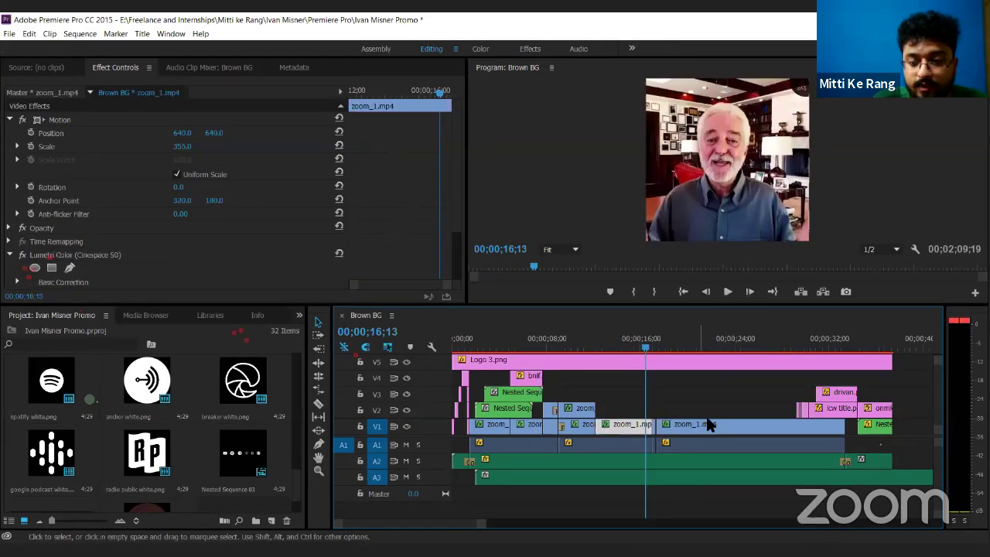
pyautogui.click(710, 425)
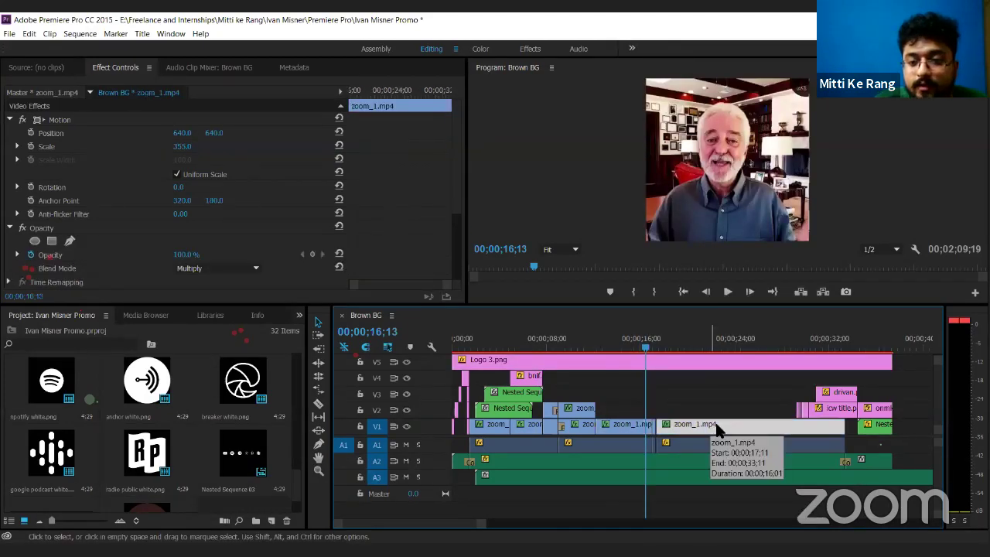
pyautogui.click(406, 426)
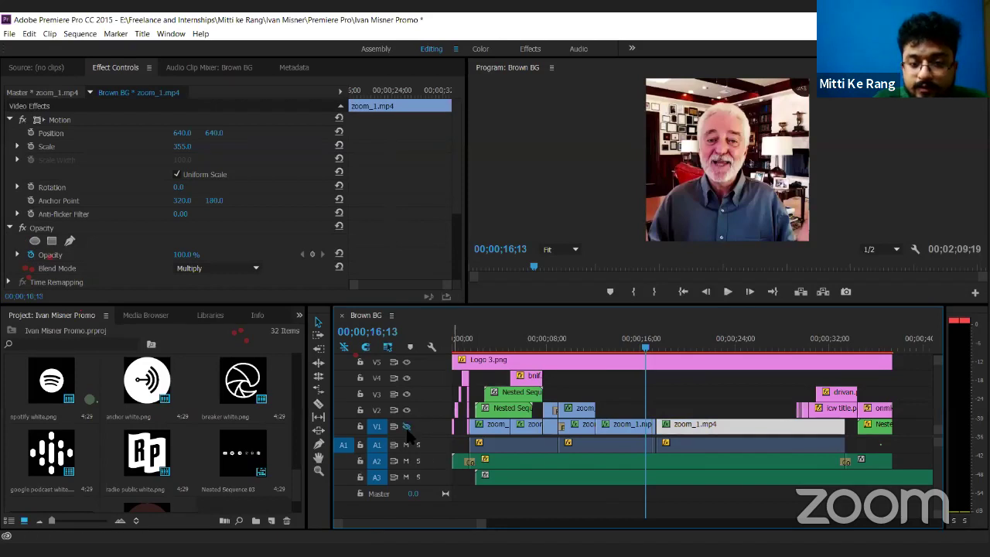
pyautogui.click(406, 426)
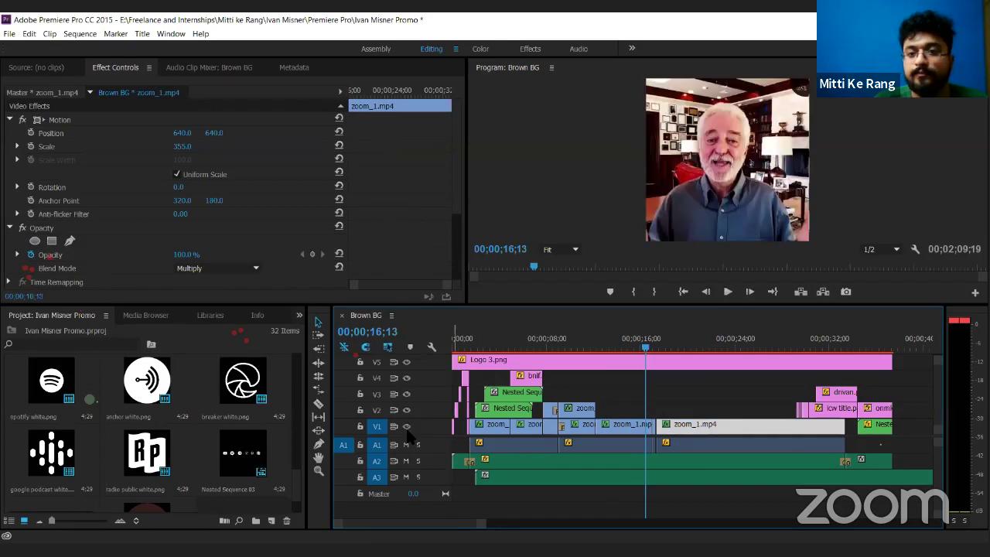
# - Try 50% and 200% as the speed of the long zoom_1.mp4 clip on V1, and apply 50%
pyautogui.rightClick(713, 428)
pyautogui.moveTo(795, 307)
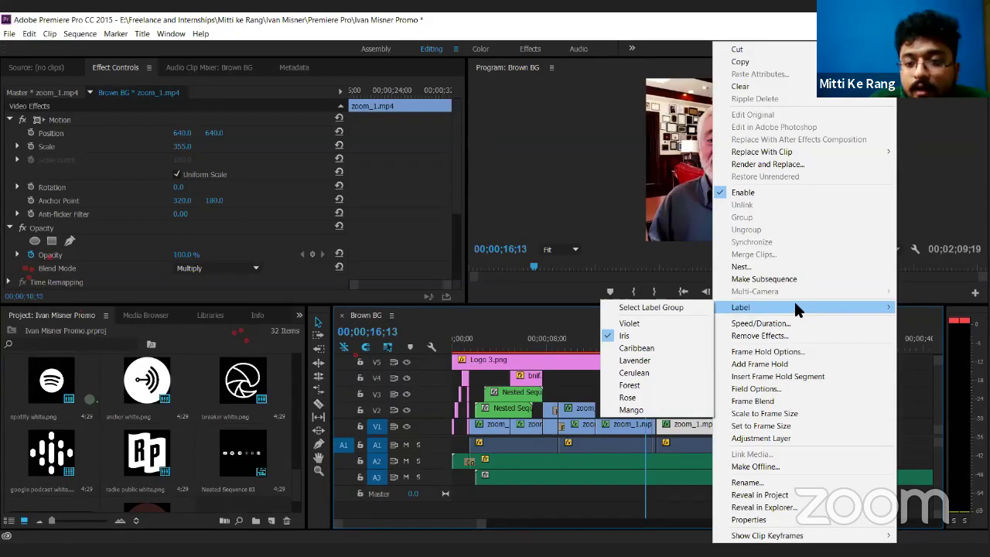
pyautogui.click(786, 323)
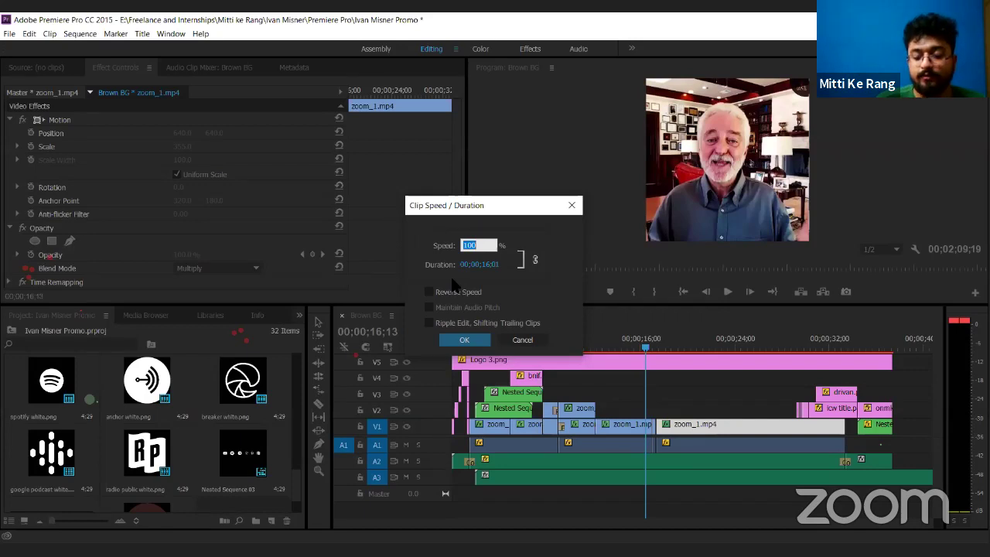
pyautogui.write('50')
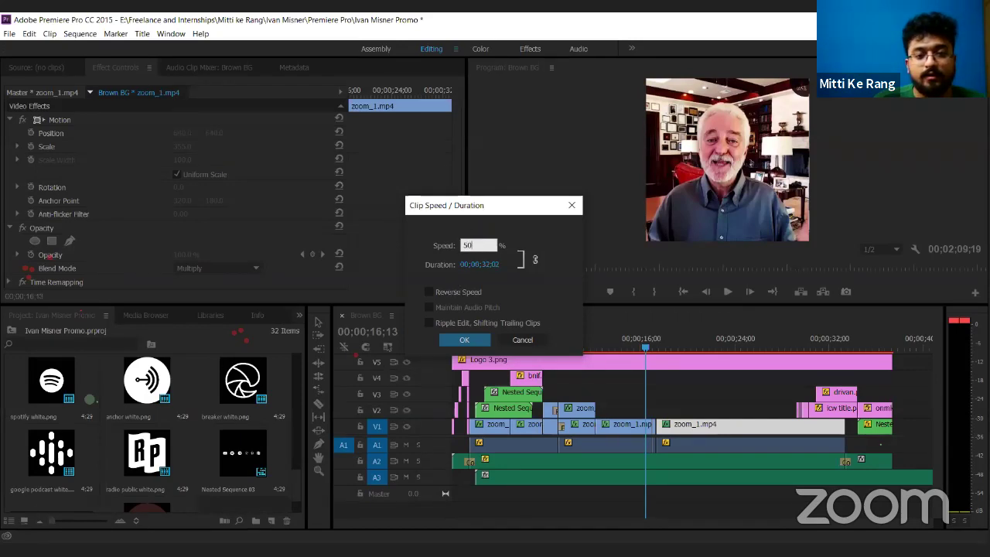
pyautogui.press('BackSpace')
pyautogui.press('BackSpace')
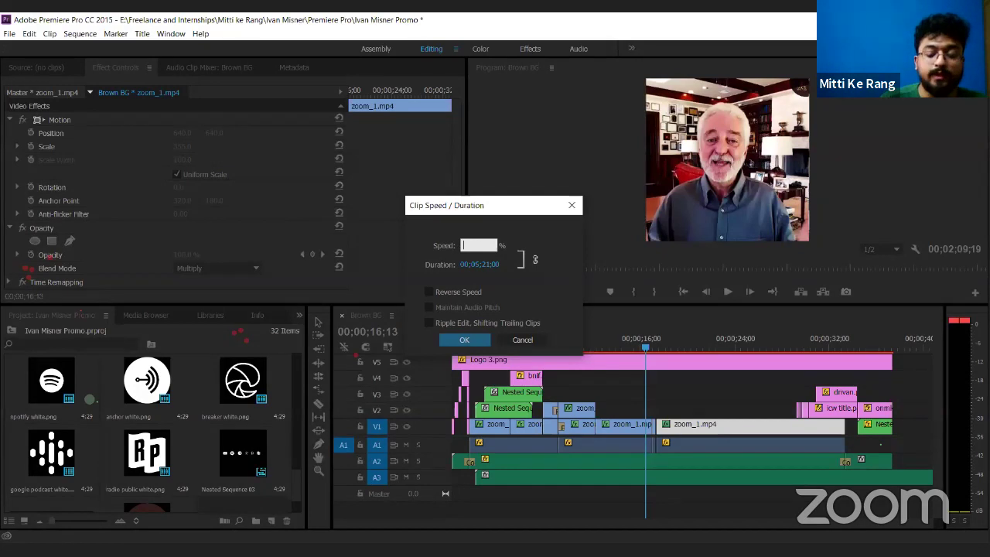
pyautogui.write('200')
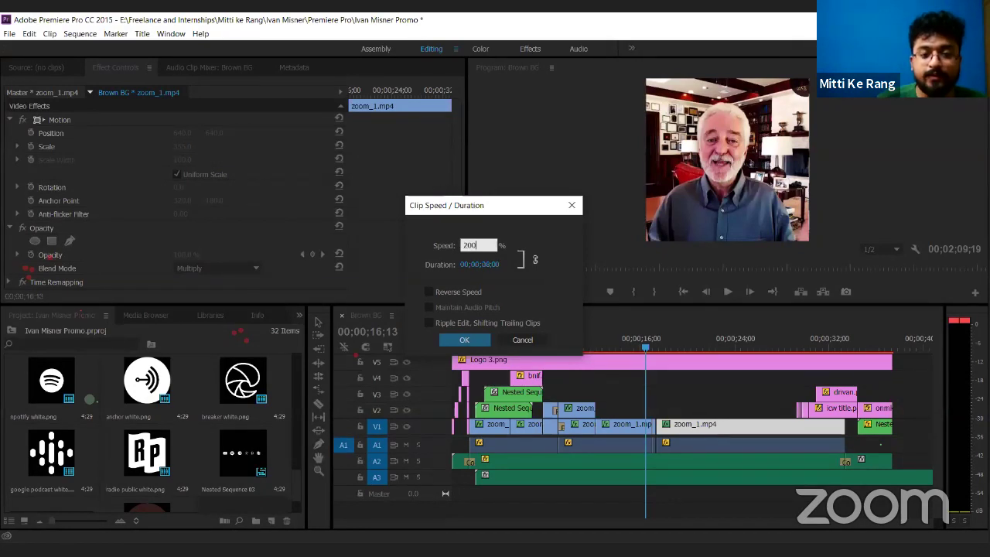
pyautogui.press('BackSpace')
pyautogui.press('BackSpace')
pyautogui.press('BackSpace')
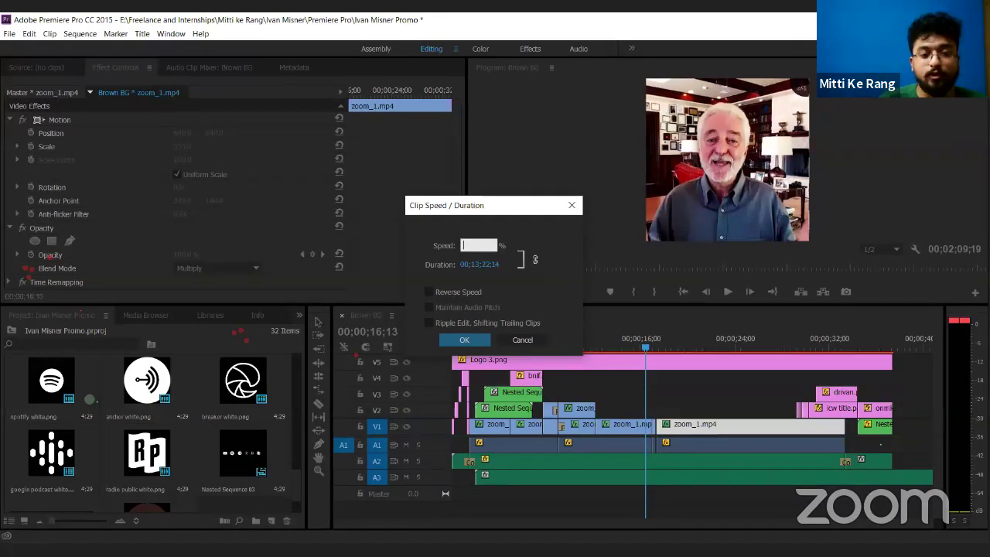
pyautogui.write('50')
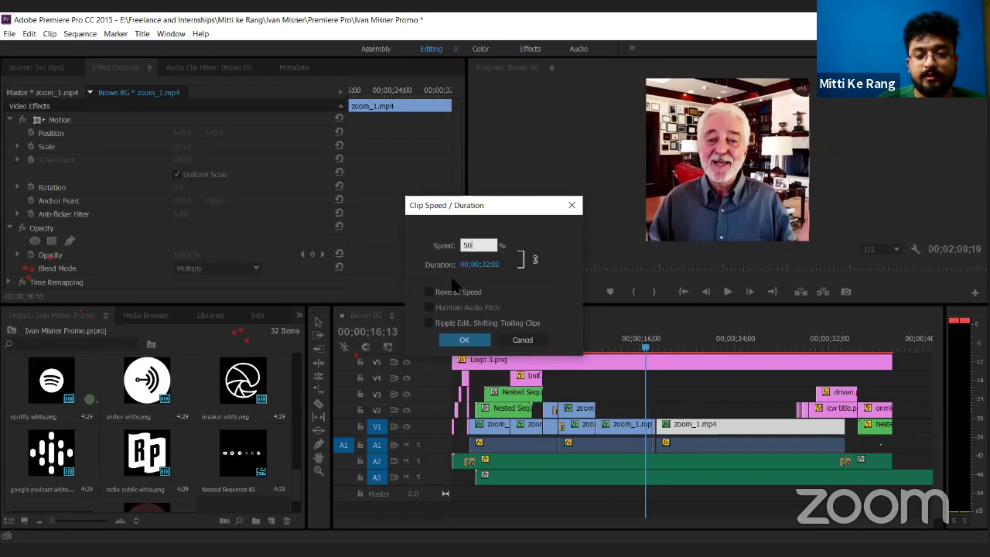
pyautogui.press('Return')
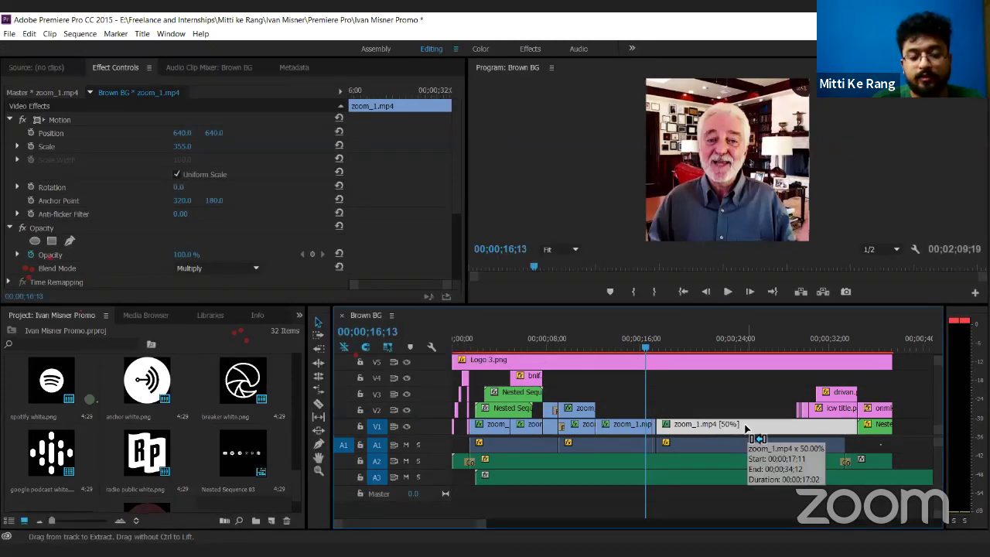
# - Preview the 50% speed zoom_1.mp4 clip, and mute audio tracks A1, A2 and A3
pyautogui.press('space')
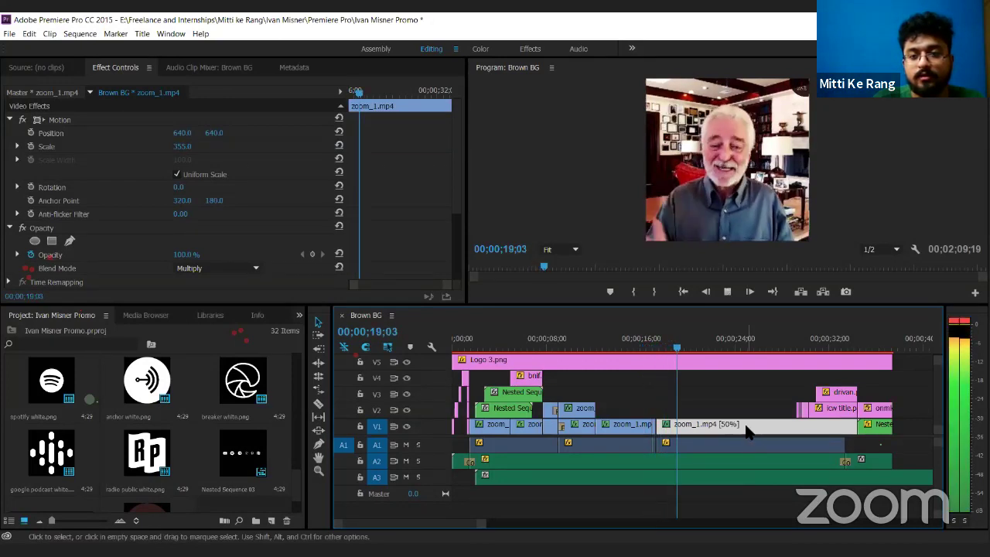
pyautogui.press('space')
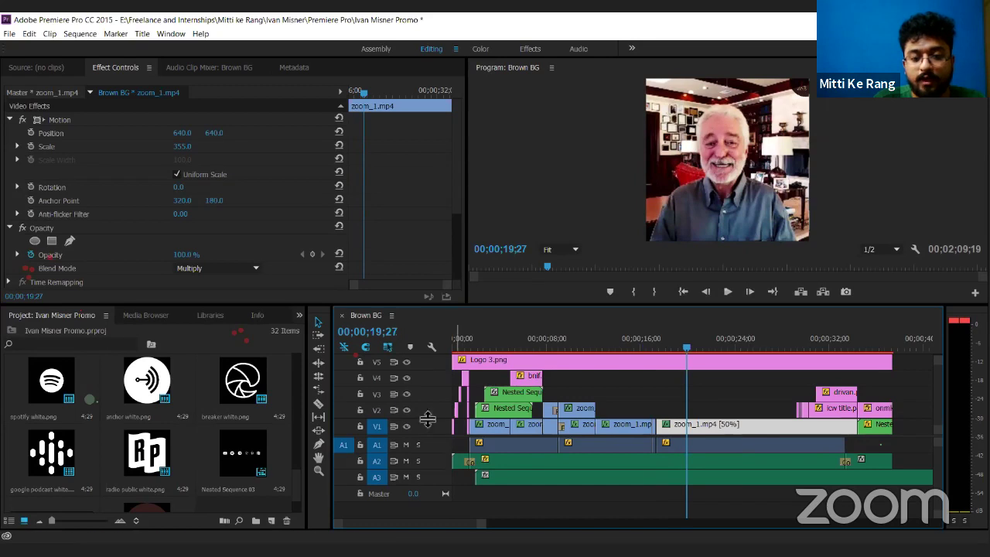
pyautogui.click(405, 444)
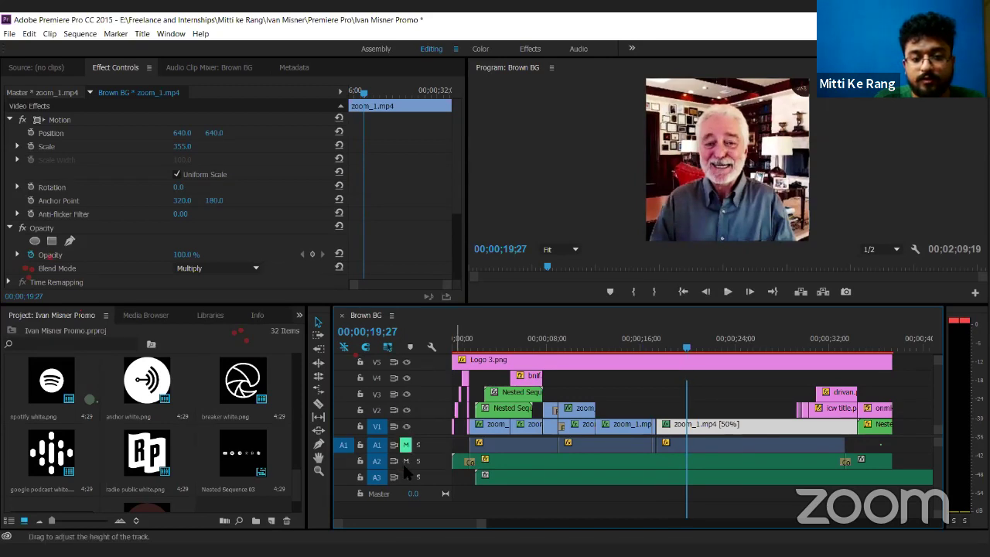
pyautogui.click(406, 461)
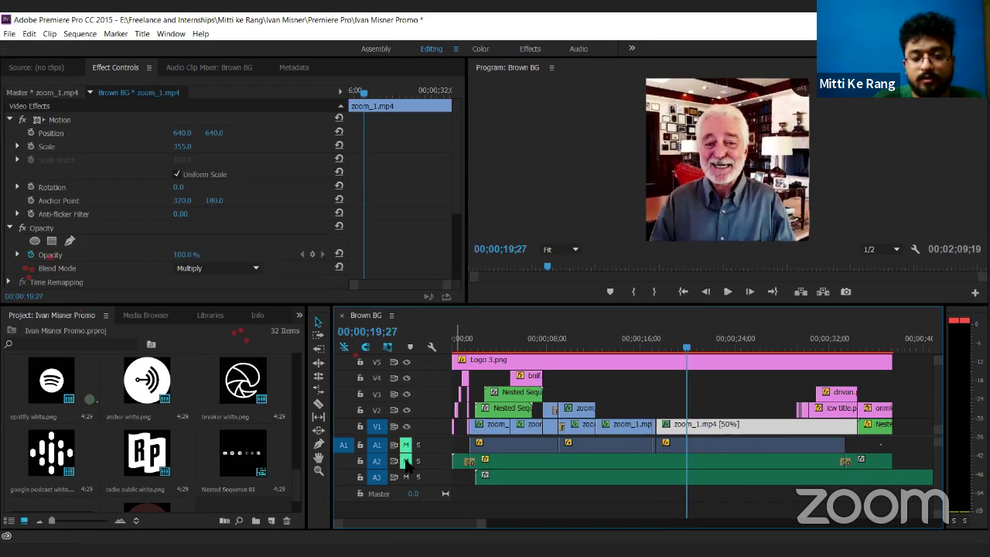
pyautogui.press('space')
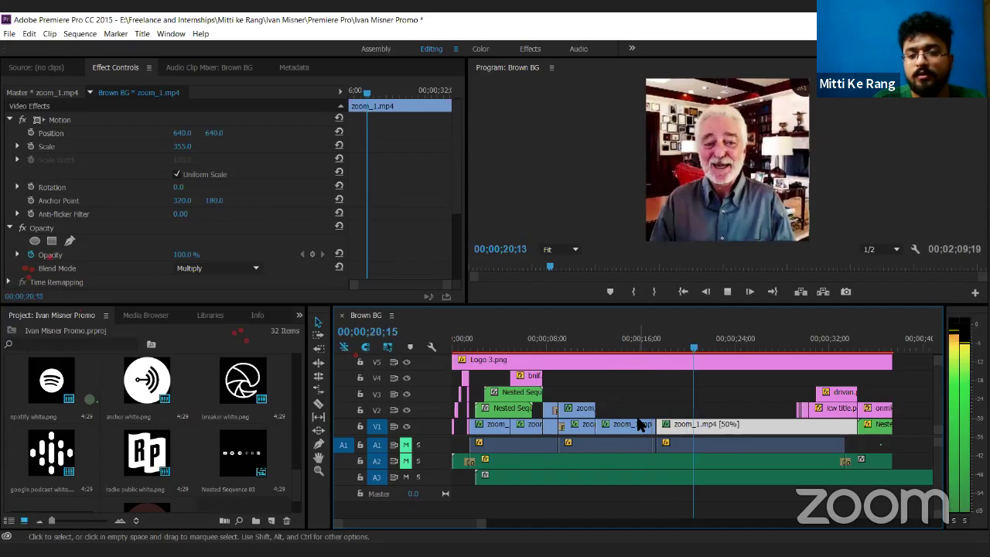
pyautogui.click(406, 477)
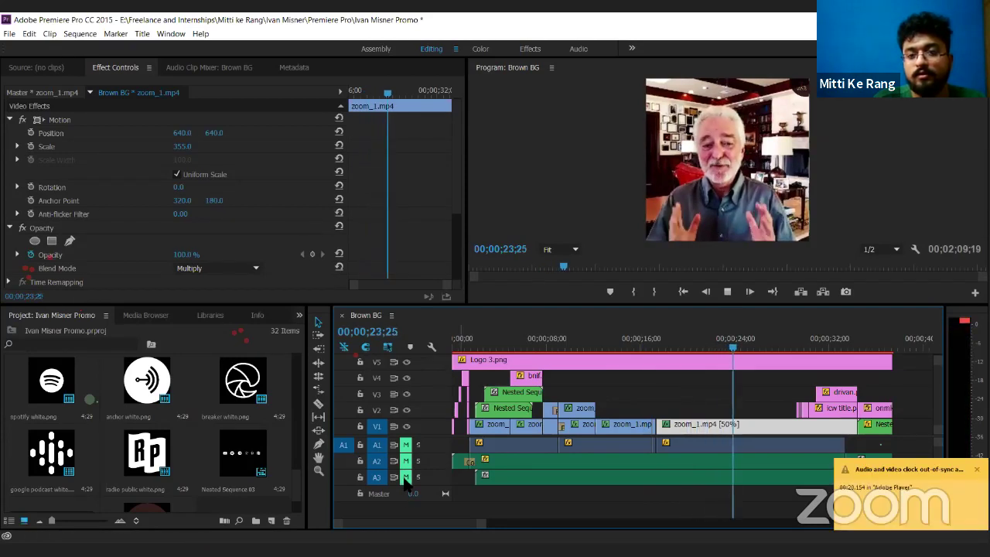
pyautogui.press('space')
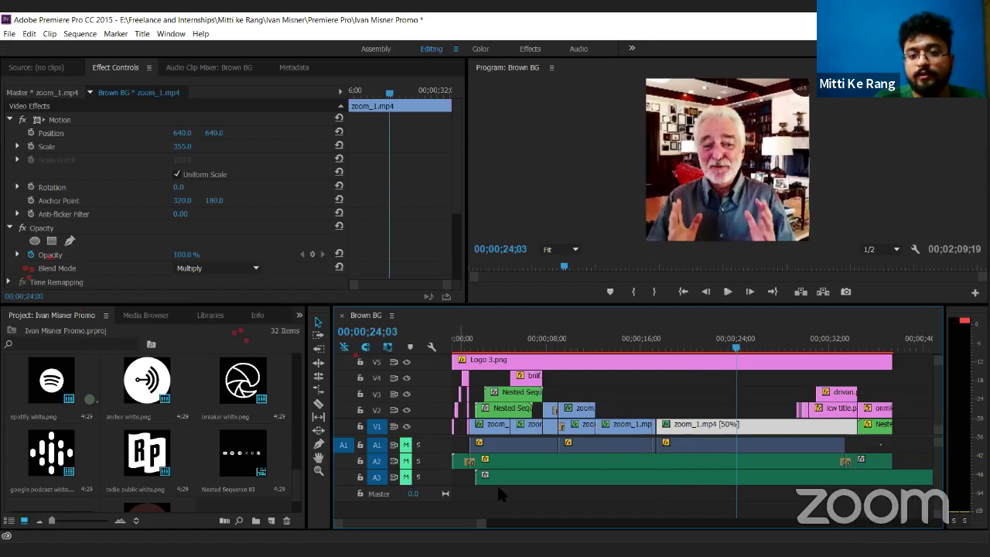
# - Close the clip's commands, and undo the muting of A3 and the 50% speed change on zoom_1.mp4
pyautogui.rightClick(737, 434)
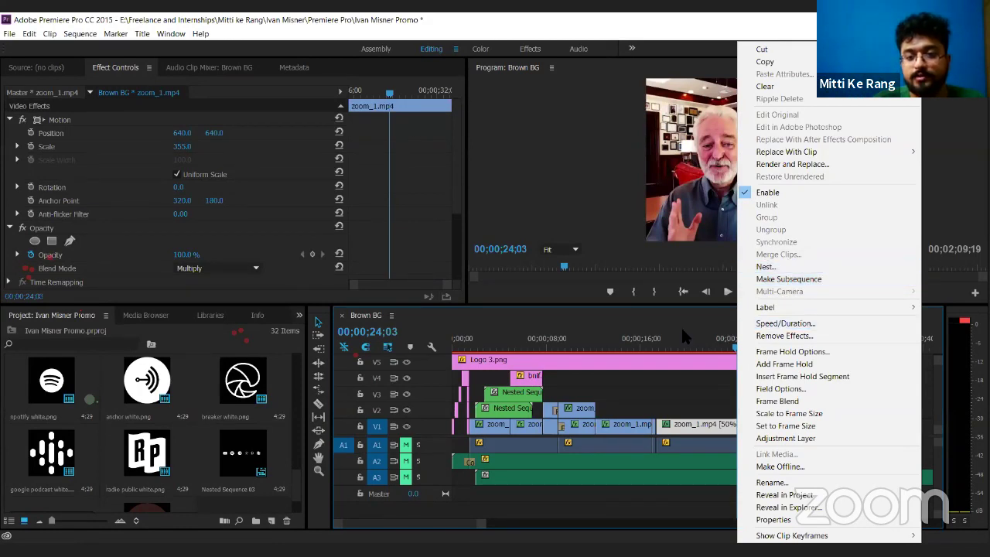
pyautogui.click(666, 397)
pyautogui.click(665, 397)
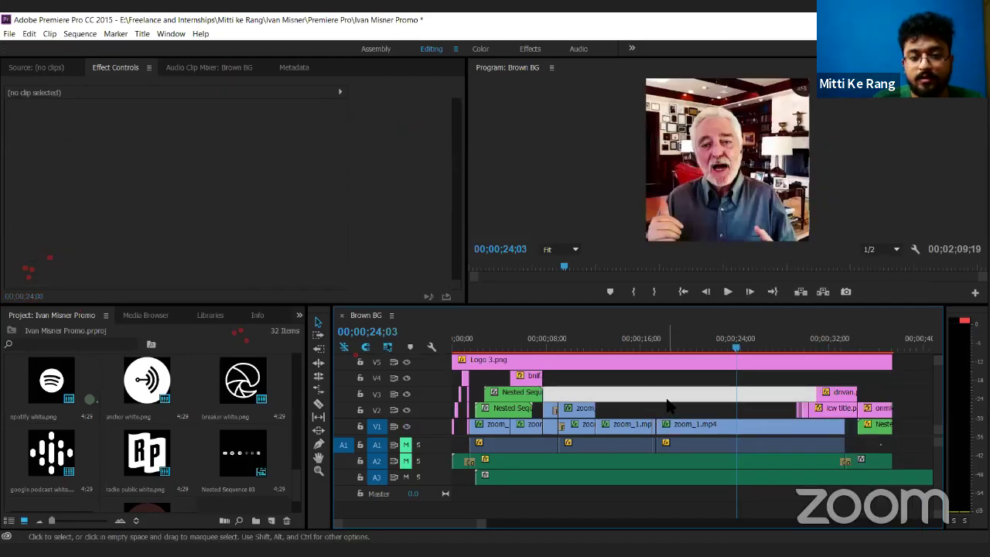
# - Move the playhead to about 00;00;19;09, and turn on Reverse Speed in the speed settings of the long zoom_1.mp4 clip on V1
pyautogui.click(696, 430)
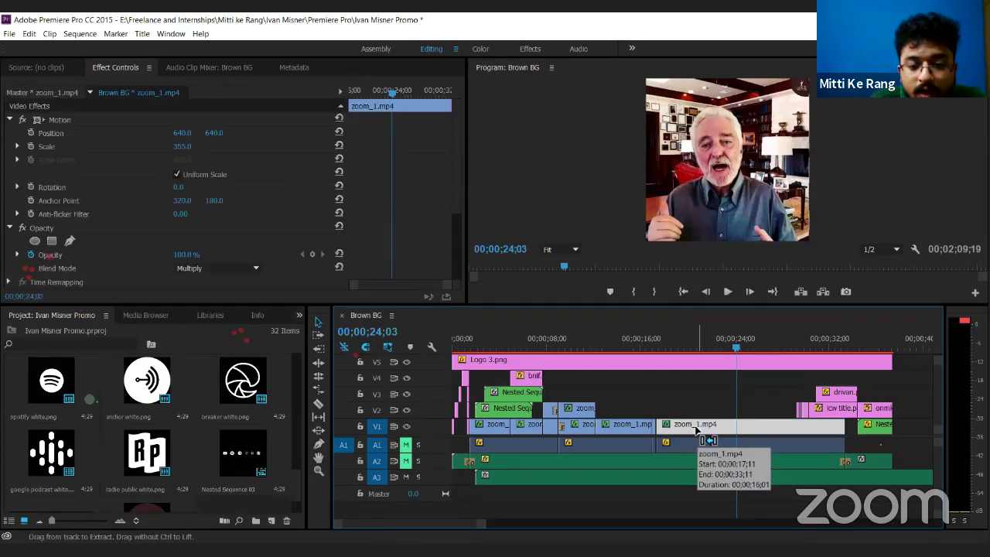
pyautogui.moveTo(731, 346); pyautogui.dragTo(678, 347)
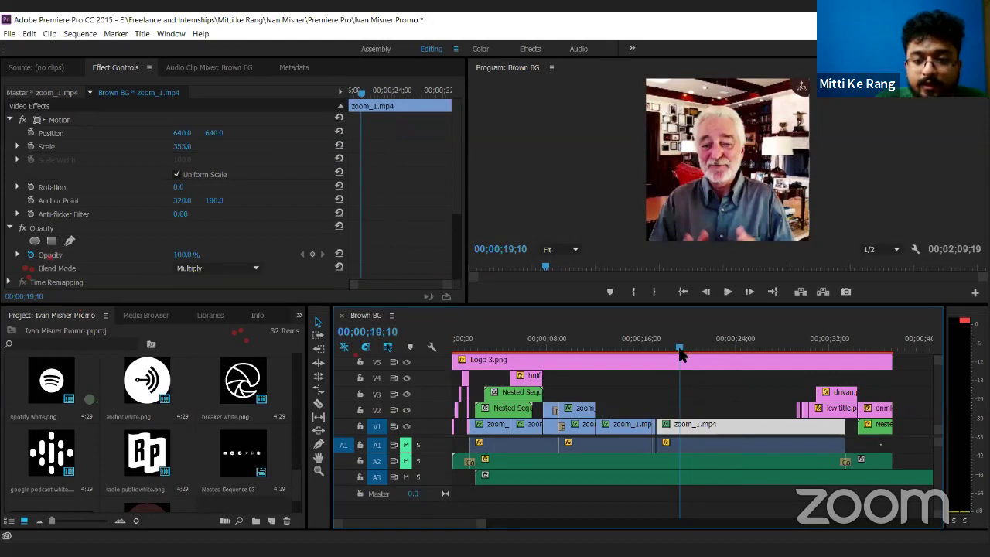
pyautogui.rightClick(727, 431)
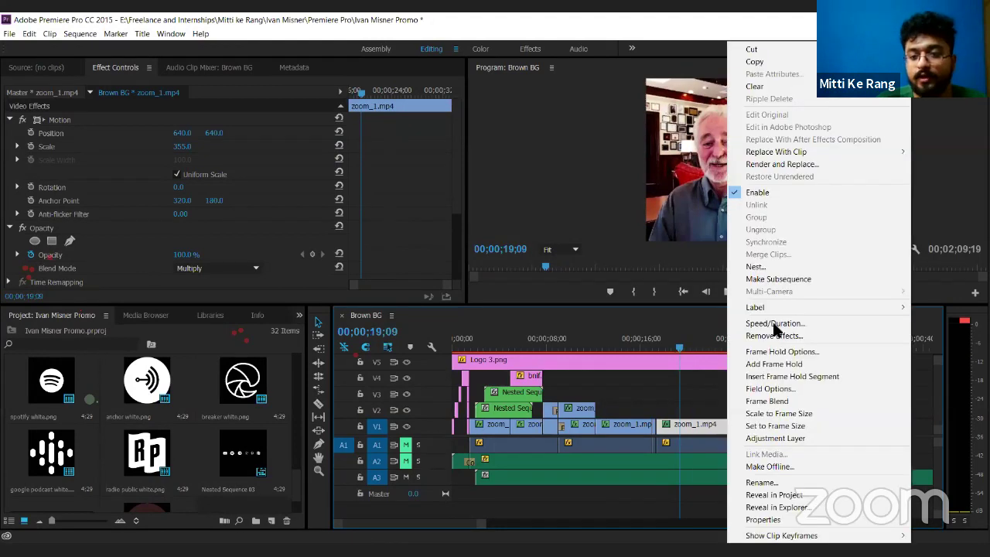
pyautogui.click(773, 323)
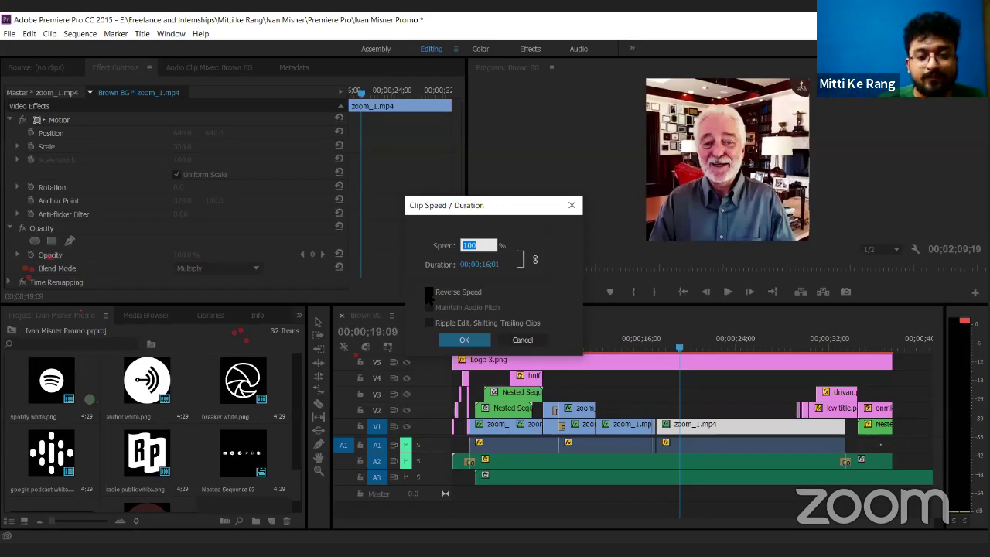
pyautogui.click(429, 296)
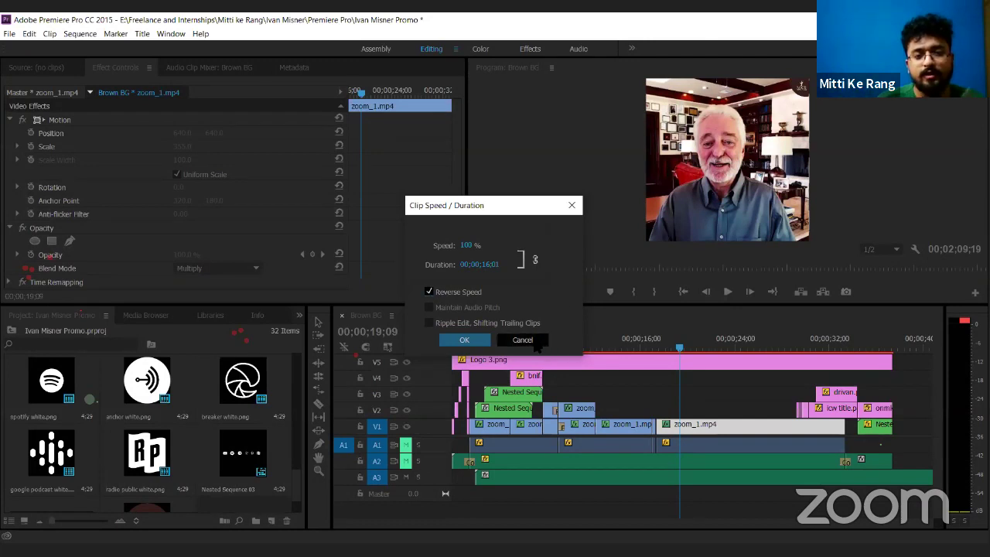
# - Try 00;00;05;01 and 00;00;50;01 as the duration of the long zoom_1.mp4 clip, and discard the speed and duration changes
pyautogui.click(490, 264)
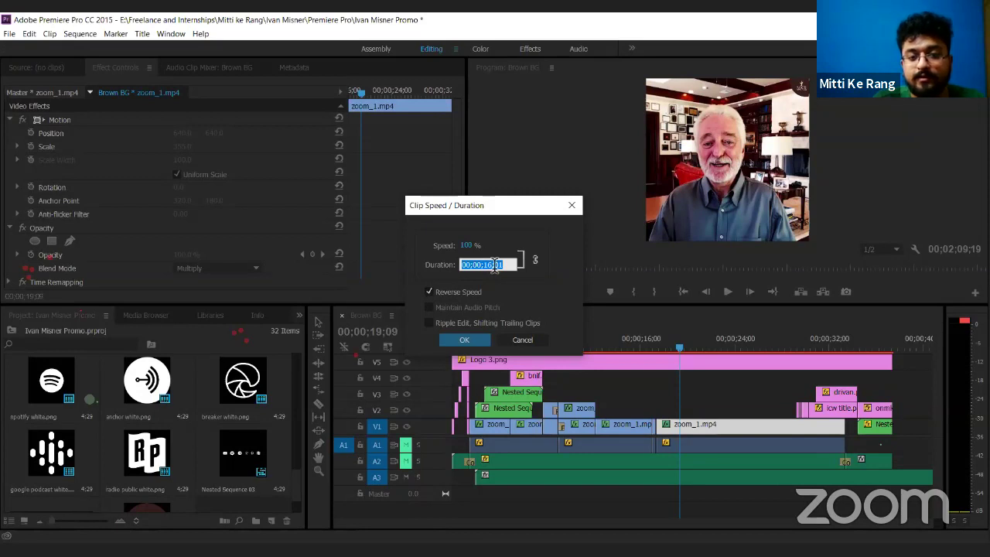
pyautogui.click(491, 264)
pyautogui.press('BackSpace')
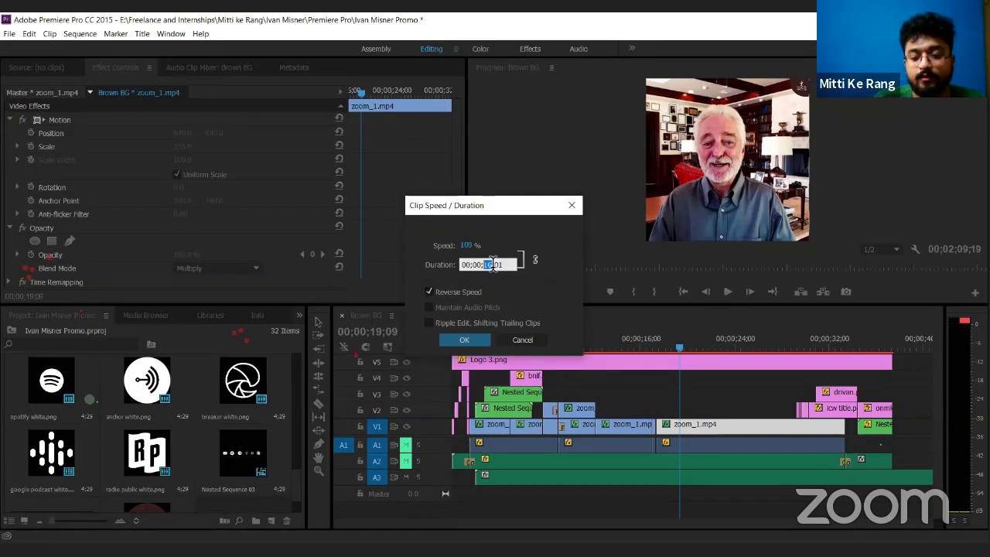
pyautogui.write('05')
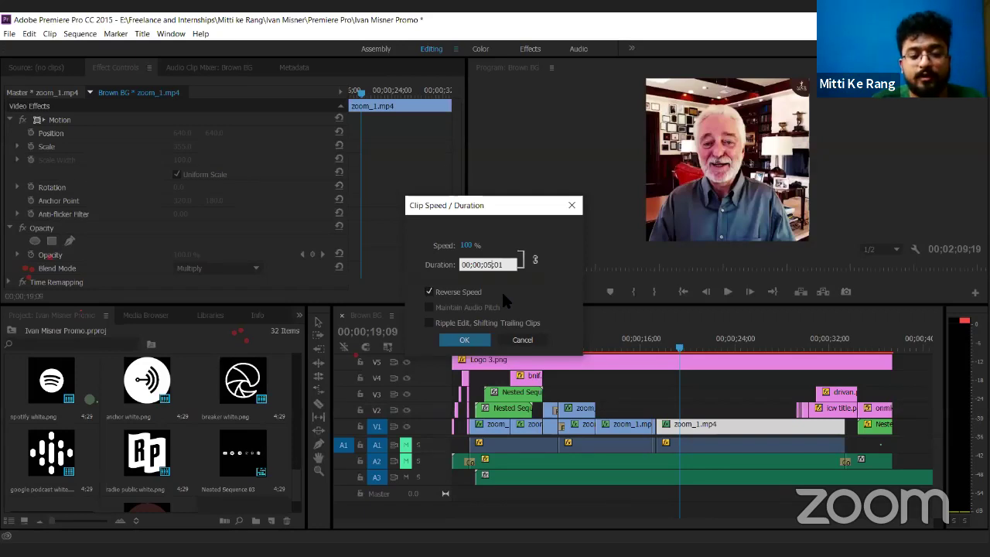
pyautogui.hotkey('shift', 'Left')
pyautogui.hotkey('shift', 'Left')
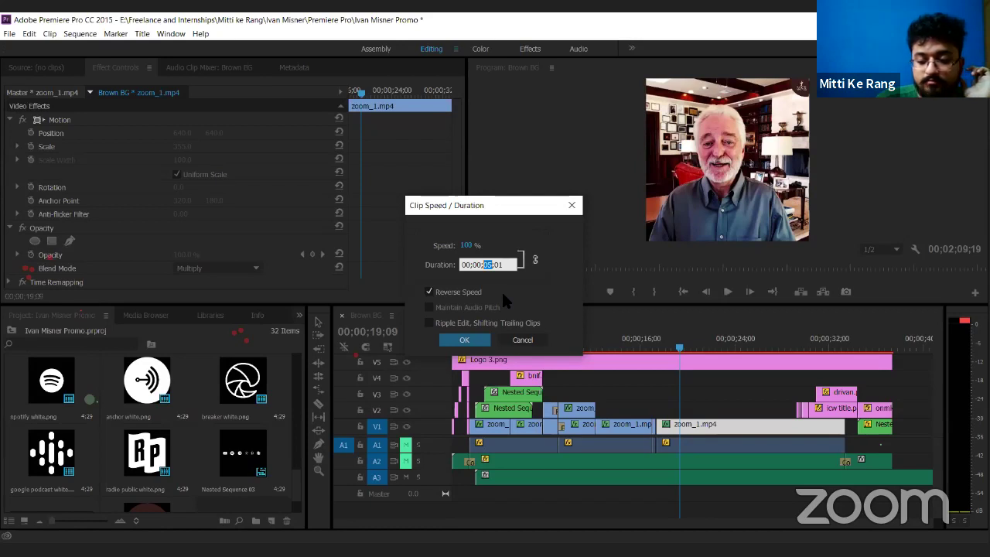
pyautogui.write('50')
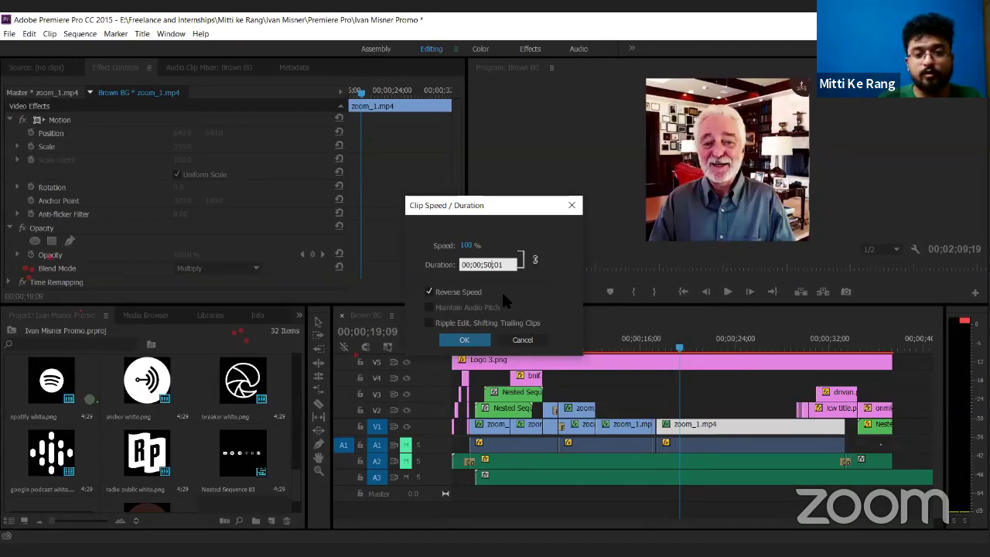
pyautogui.click(522, 340)
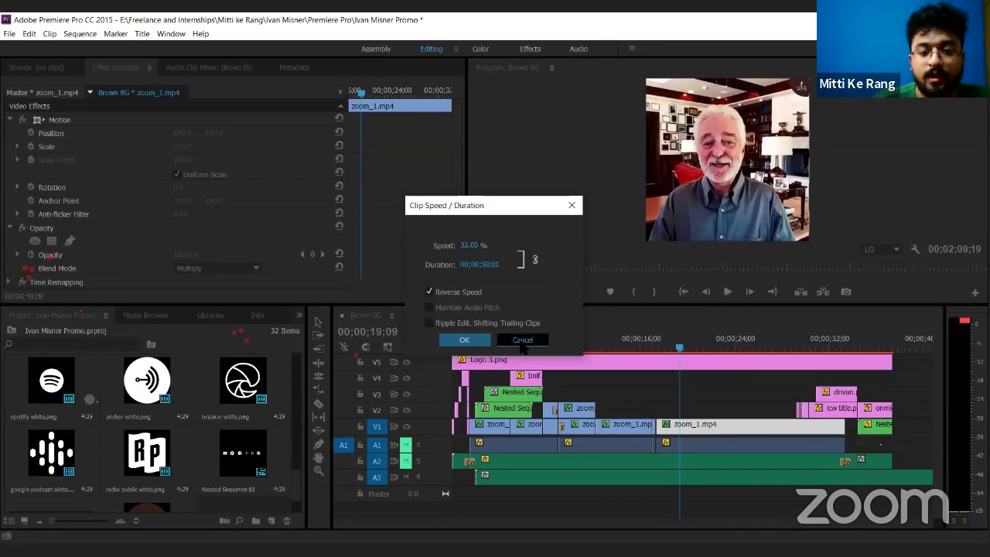
# - View the speed and duration settings of the long audio clip on A2, and the commands for the long zoom_1.mp4 clip on V1
pyautogui.click(572, 461)
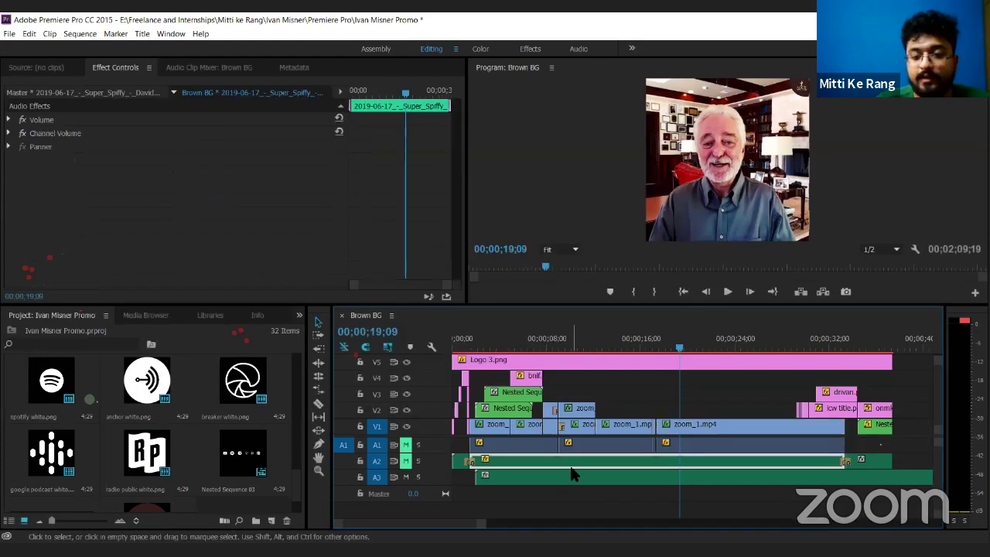
pyautogui.rightClick(572, 469)
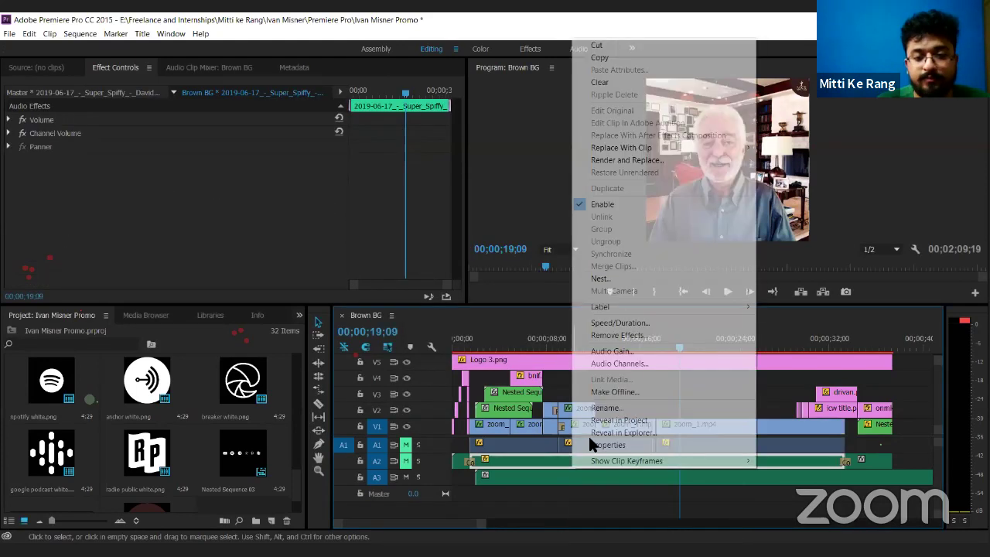
pyautogui.click(628, 331)
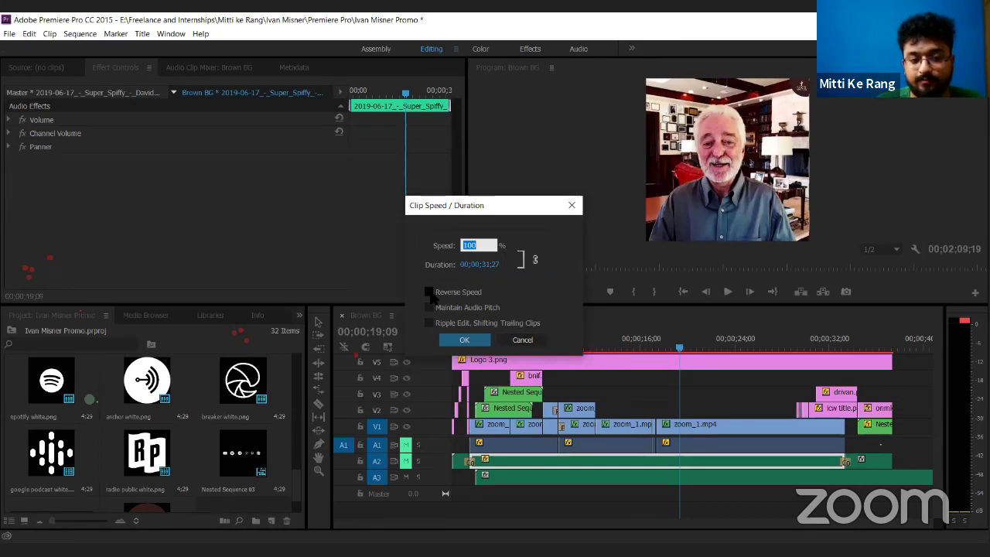
pyautogui.click(541, 340)
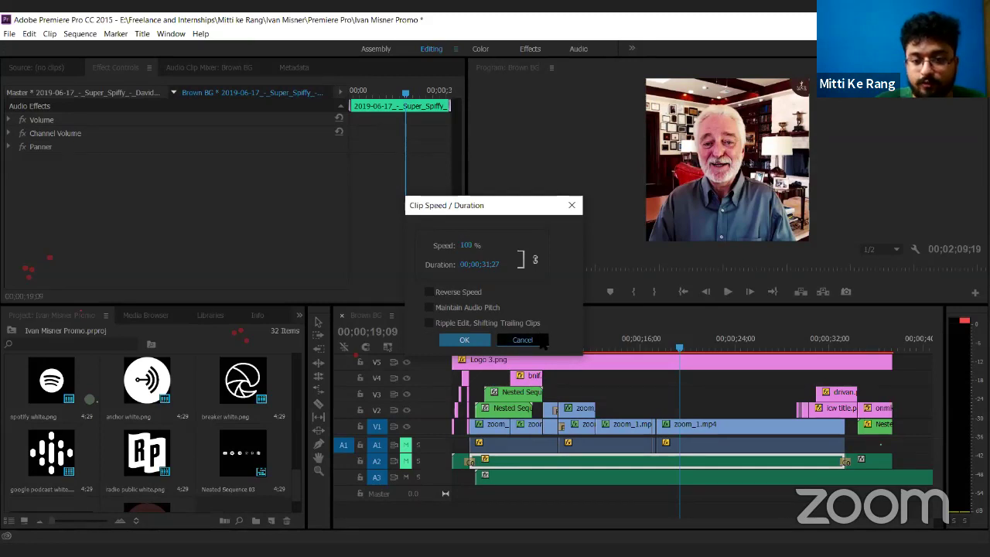
pyautogui.click(715, 423)
pyautogui.rightClick(718, 427)
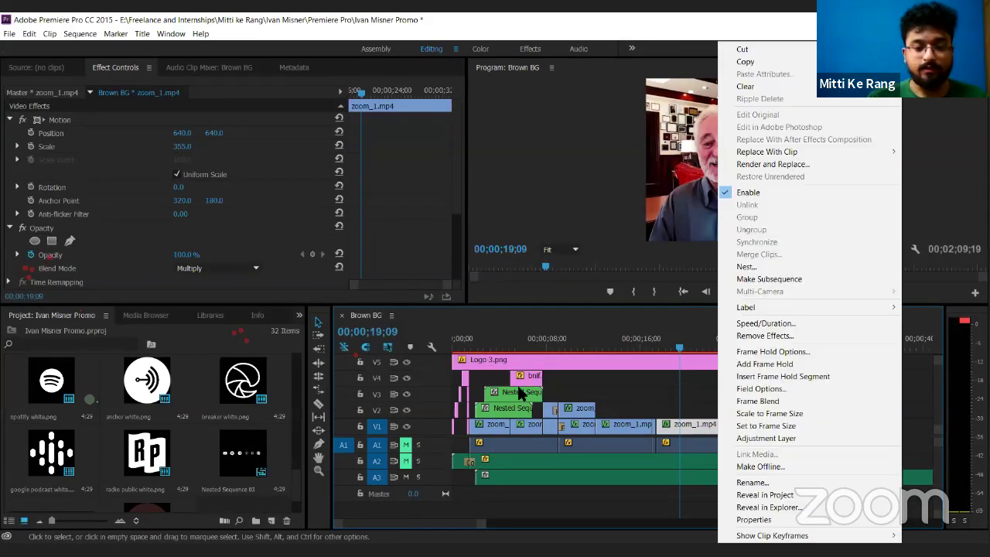
pyautogui.click(666, 385)
# - Link the long zoom_1.mp4 video clip on V1 with the matching audio clip below it on A1
pyautogui.hscroll(3, 667, 385)
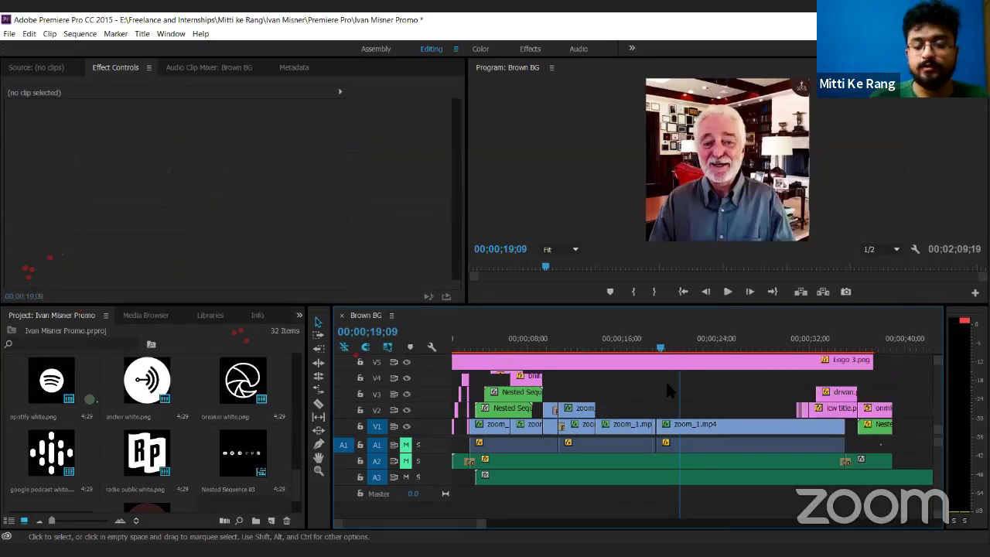
pyautogui.hscroll(2, 666, 385)
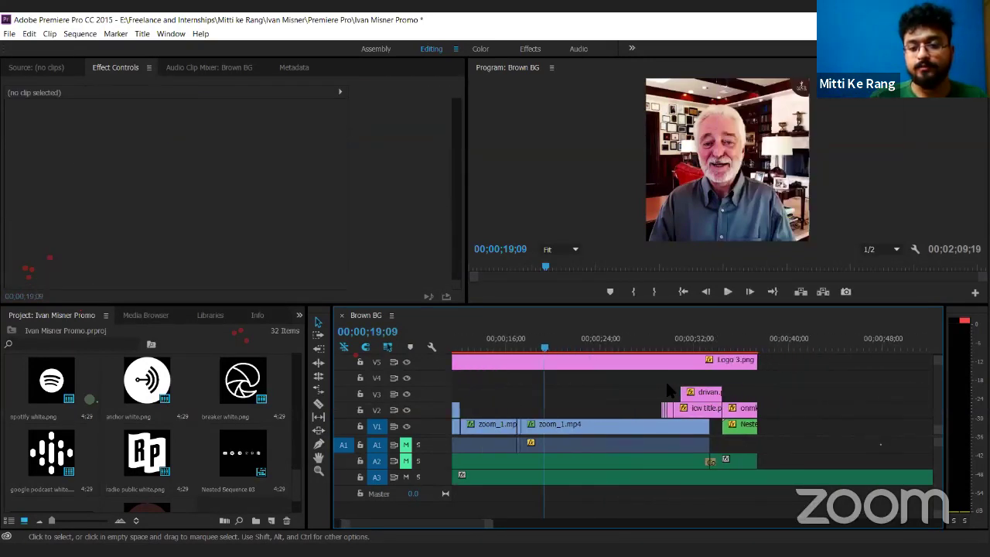
pyautogui.click(597, 422)
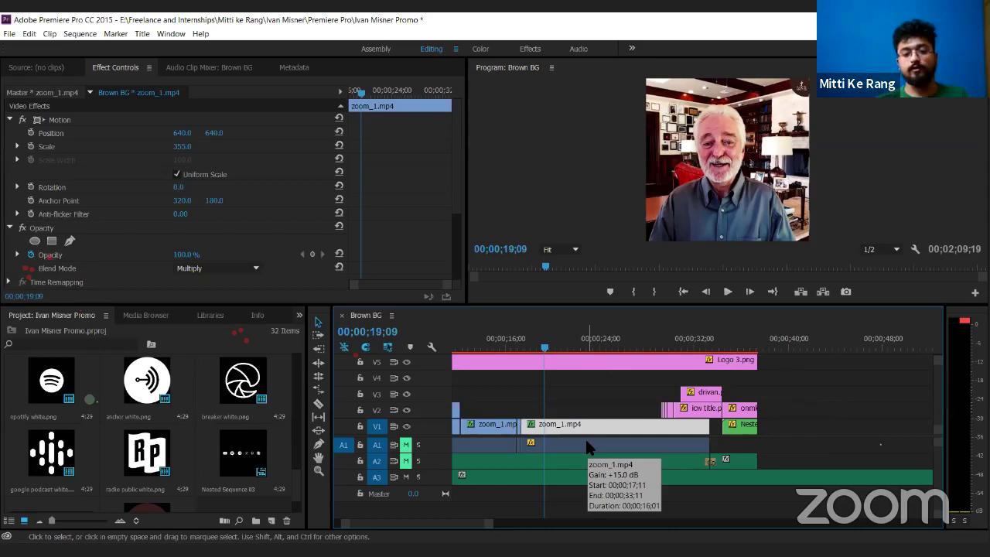
pyautogui.press('shift')
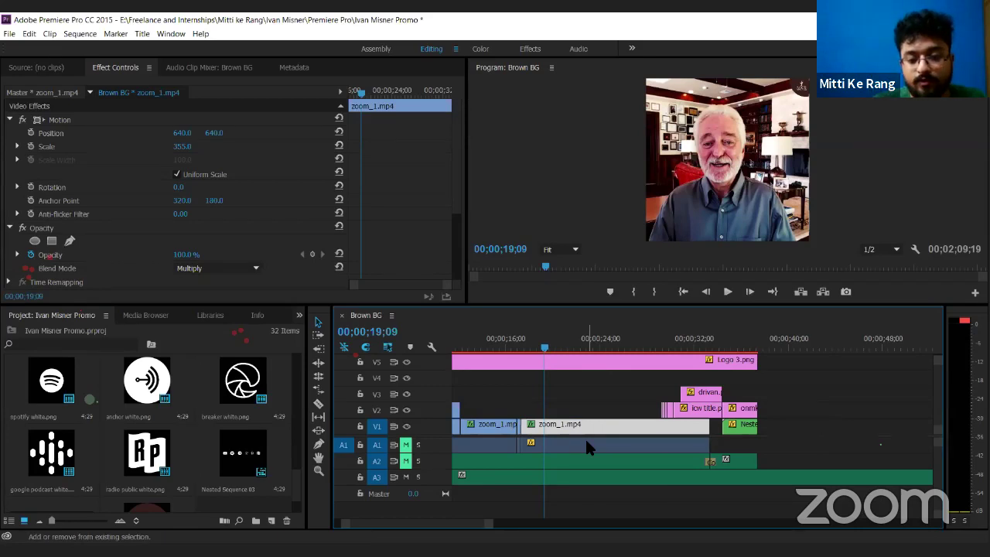
pyautogui.keyDown('shift'); pyautogui.click(586, 443); pyautogui.keyUp('shift')
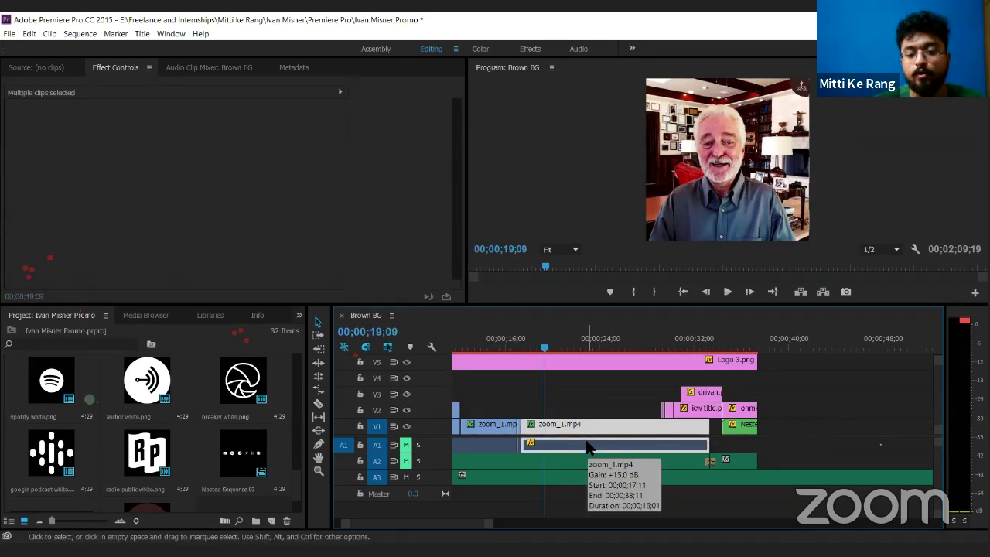
pyautogui.rightClick(587, 446)
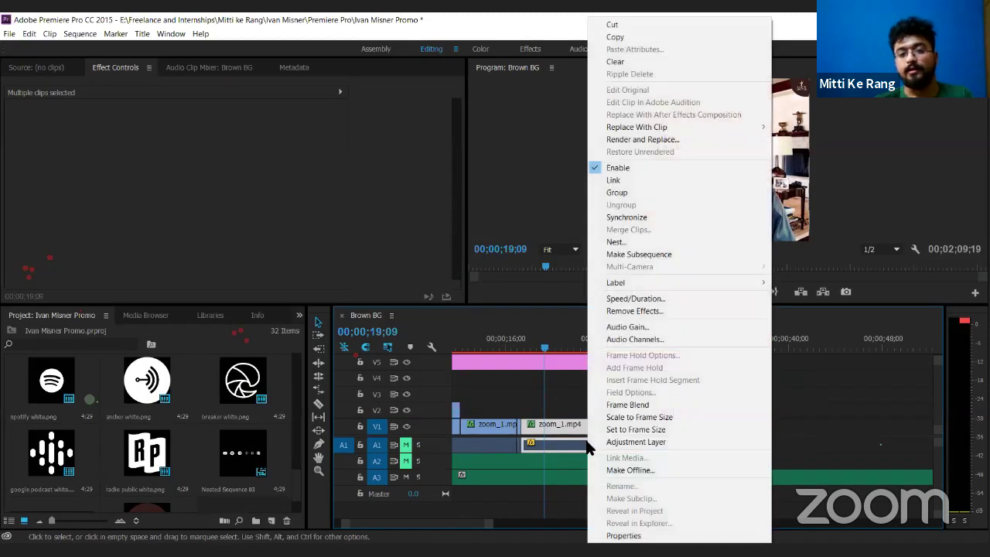
pyautogui.click(613, 180)
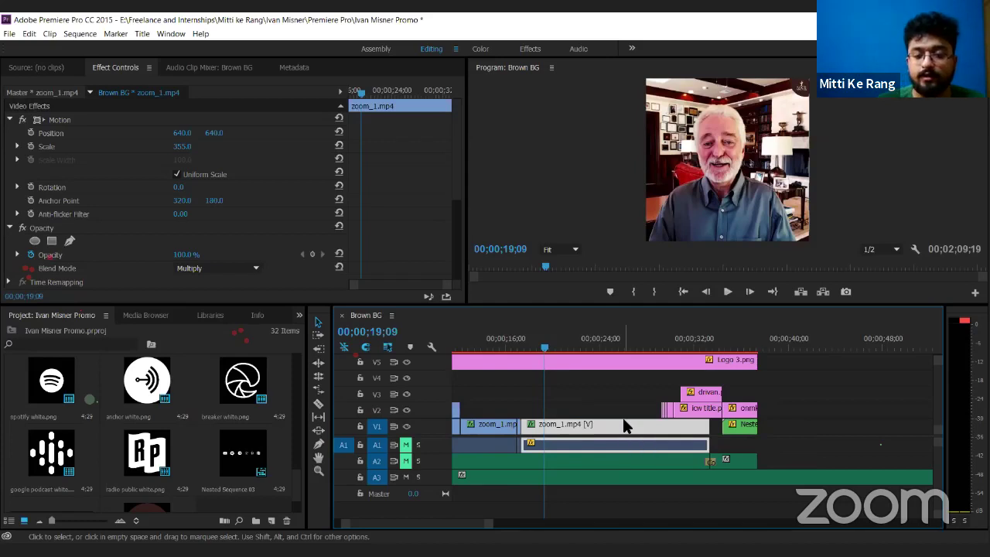
# - View the commands available for the linked zoom_1.mp4 clip, including Unlink, and close them without choosing any
pyautogui.rightClick(623, 420)
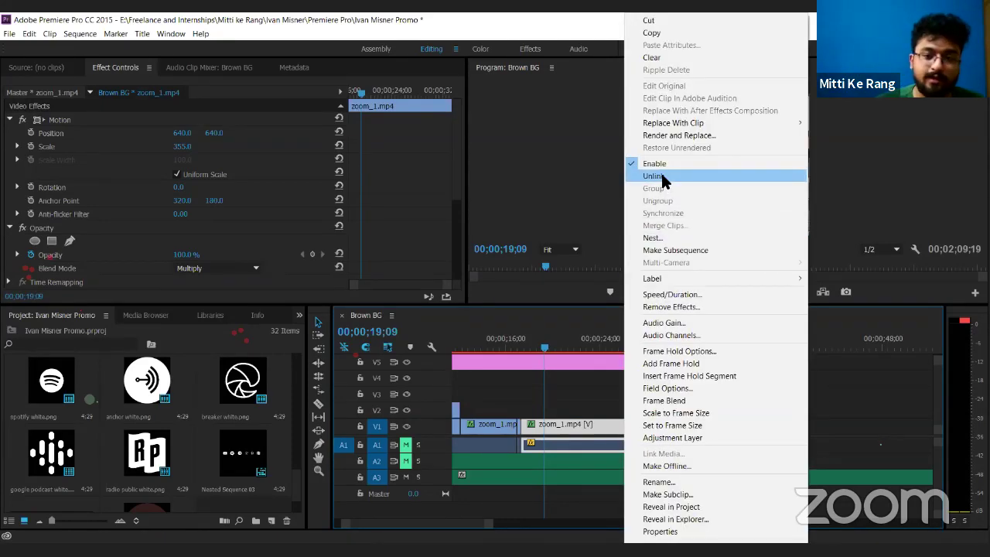
pyautogui.click(592, 391)
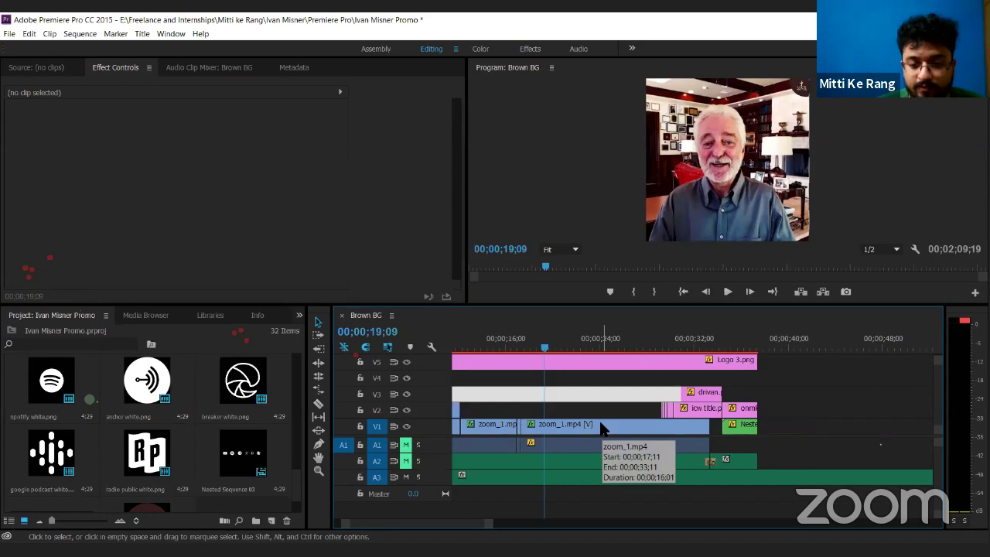
pyautogui.click(601, 429)
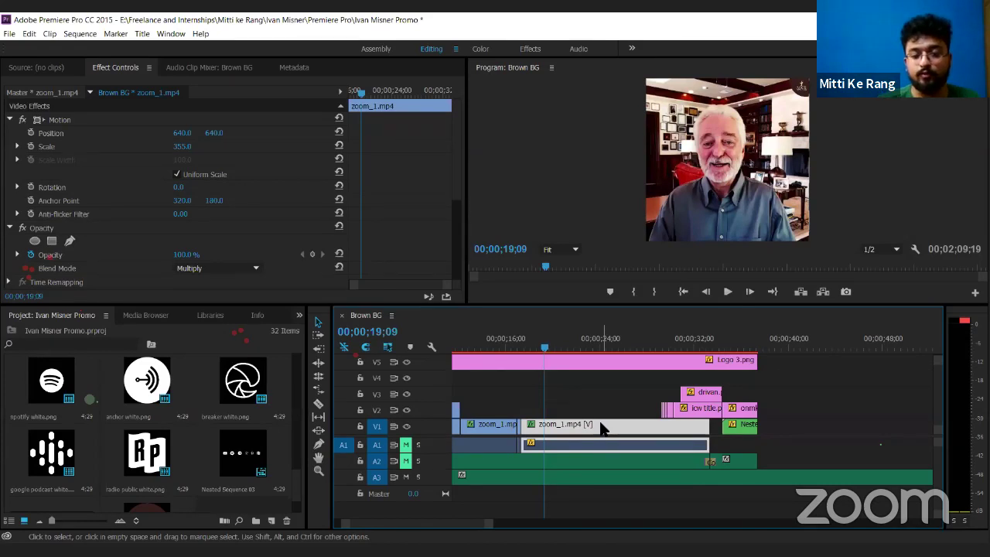
pyautogui.rightClick(599, 424)
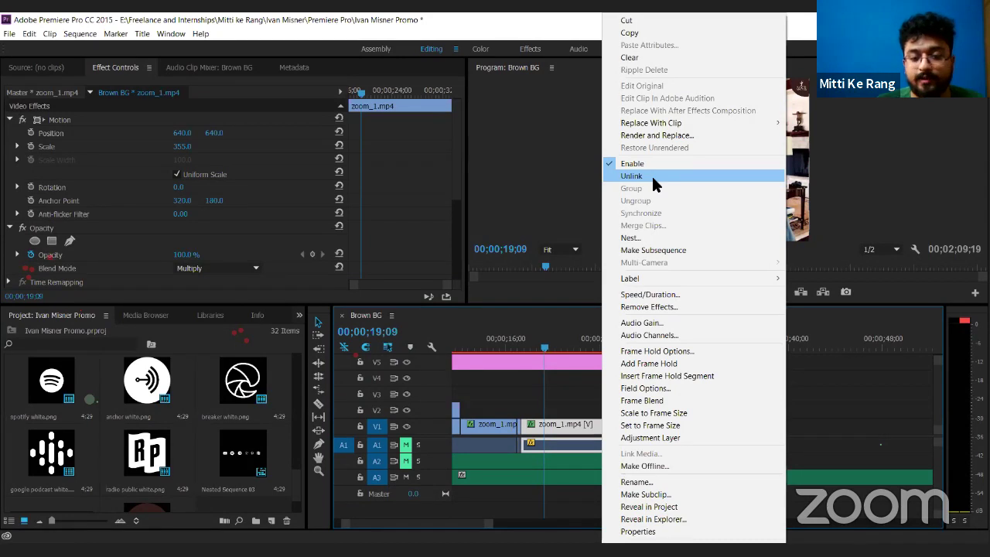
pyautogui.click(494, 398)
# - Split the linked zoom_1.mp4 clip on V1 and A1 with the Razor tool at about 00;00;23;10 and 00;00;26;02
pyautogui.press('c')
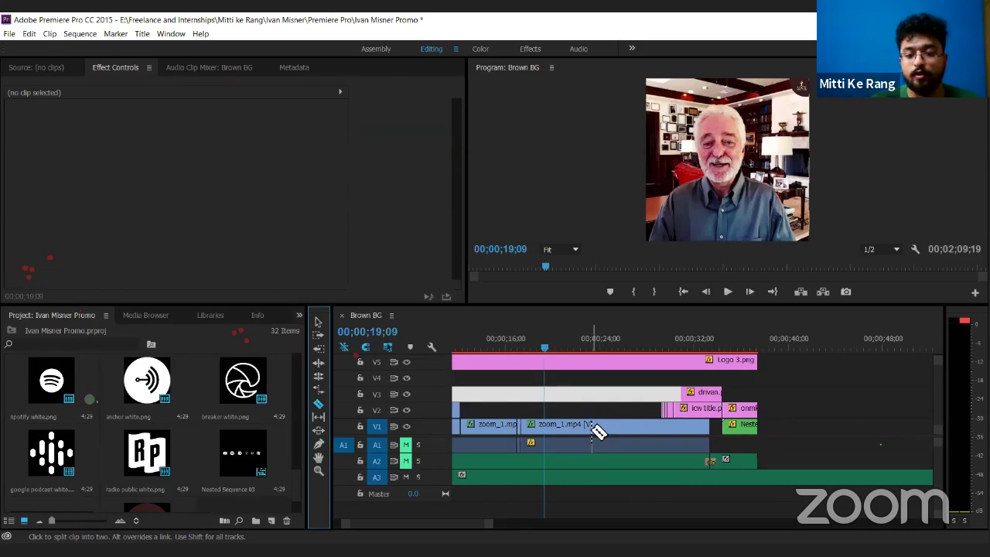
pyautogui.click(592, 428)
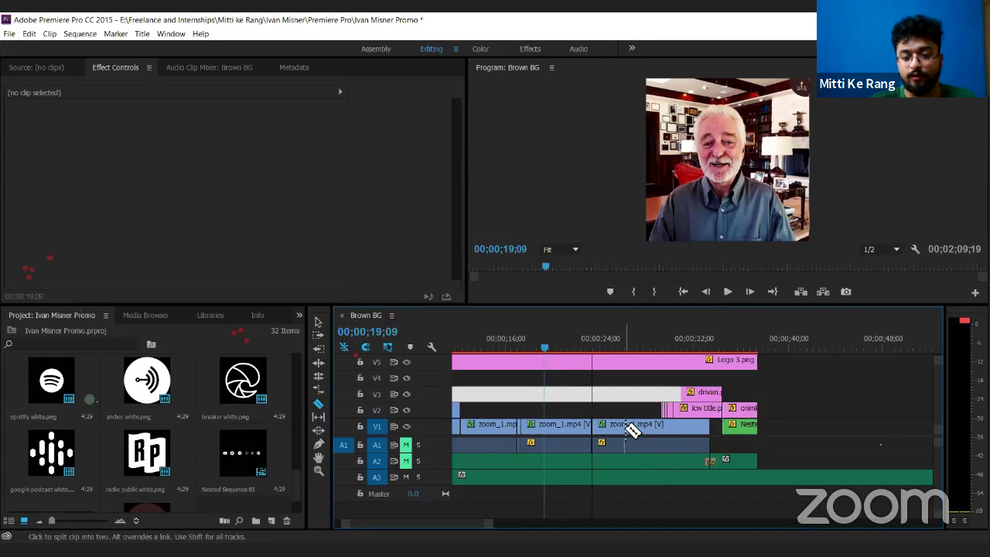
pyautogui.click(625, 430)
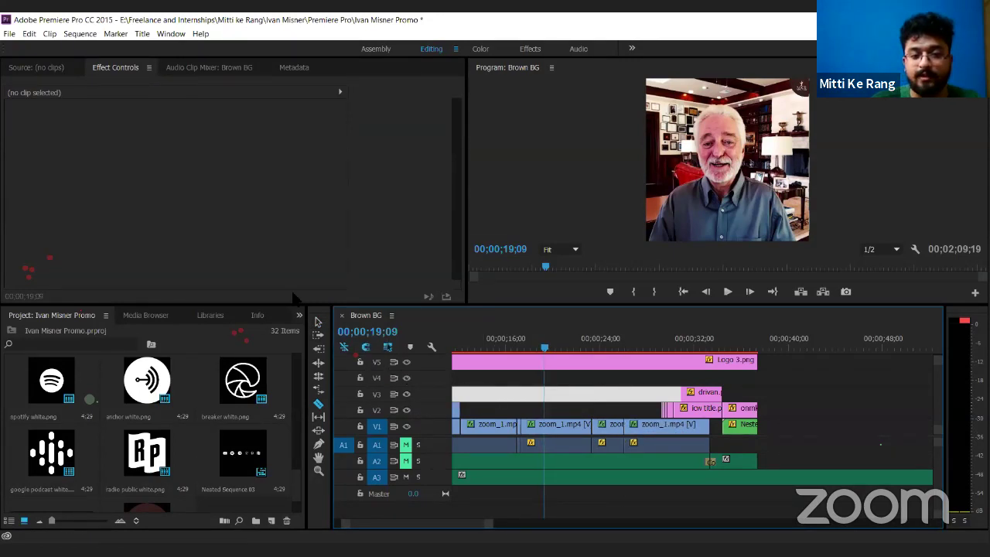
pyautogui.click(318, 322)
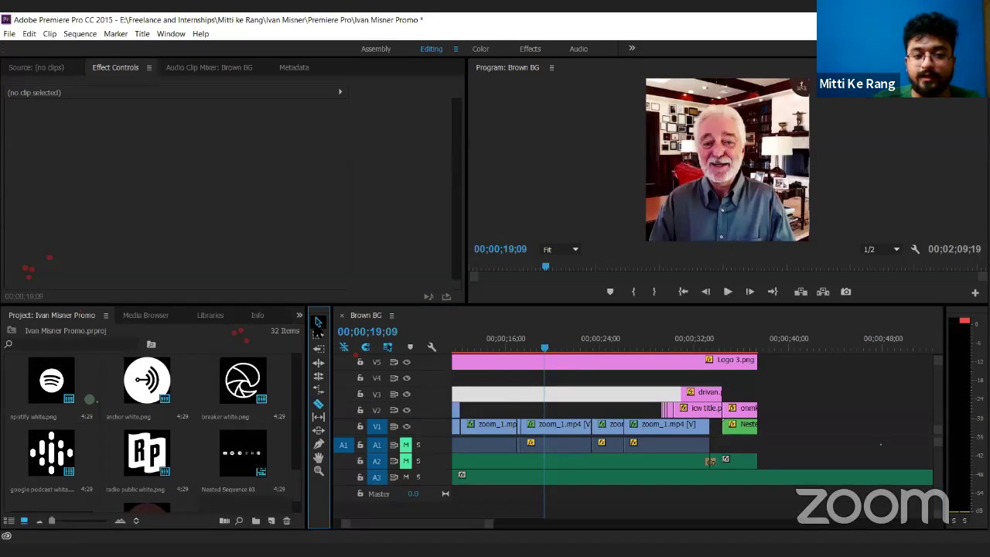
# - Delete the middle piece of the linked clip from V1 and A1, and undo the deletion and both cuts
pyautogui.click(605, 439)
pyautogui.press('Delete')
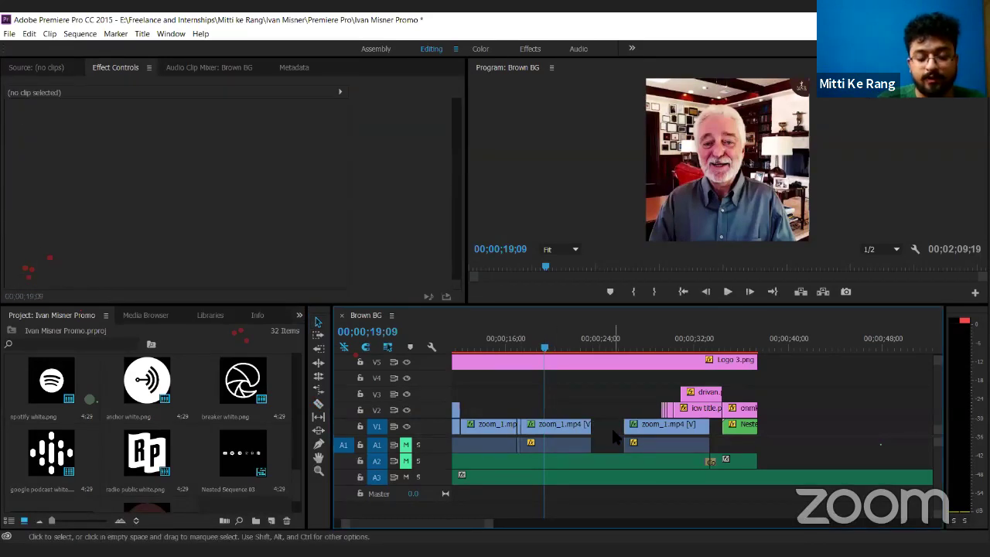
pyautogui.hotkey('ctrl', 'z')
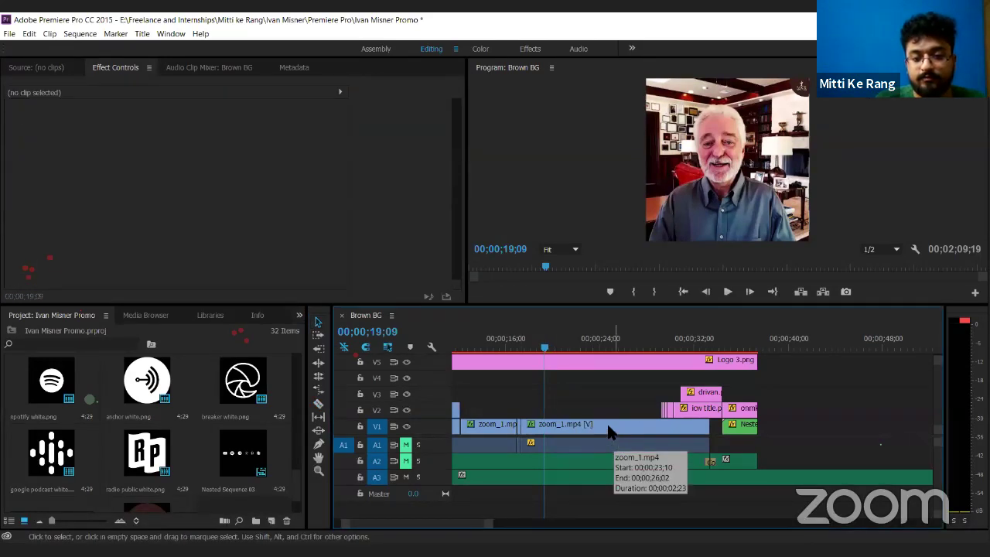
# - Unlink the video and audio of the long zoom_1.mp4 clip
pyautogui.click(609, 431)
pyautogui.rightClick(608, 430)
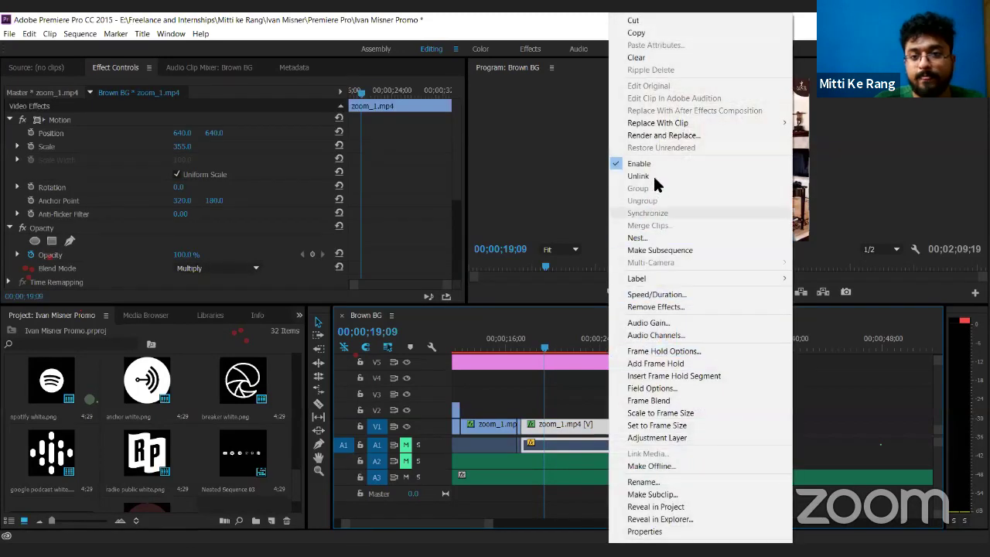
pyautogui.click(654, 179)
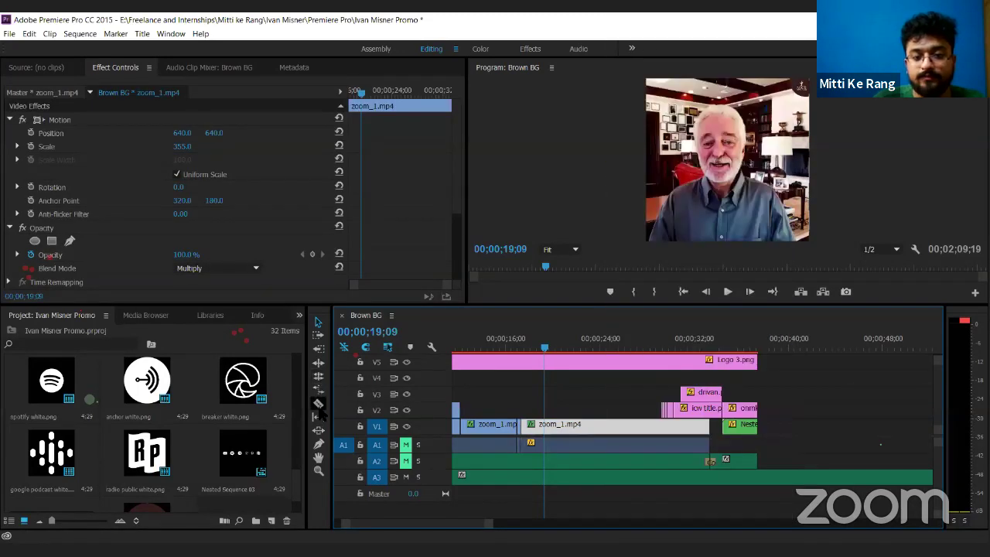
# - Split only the video of the long zoom_1.mp4 clip on V1 with the Razor tool at about 00;00;23;05 and 00;00;24;16
pyautogui.click(318, 403)
pyautogui.click(592, 426)
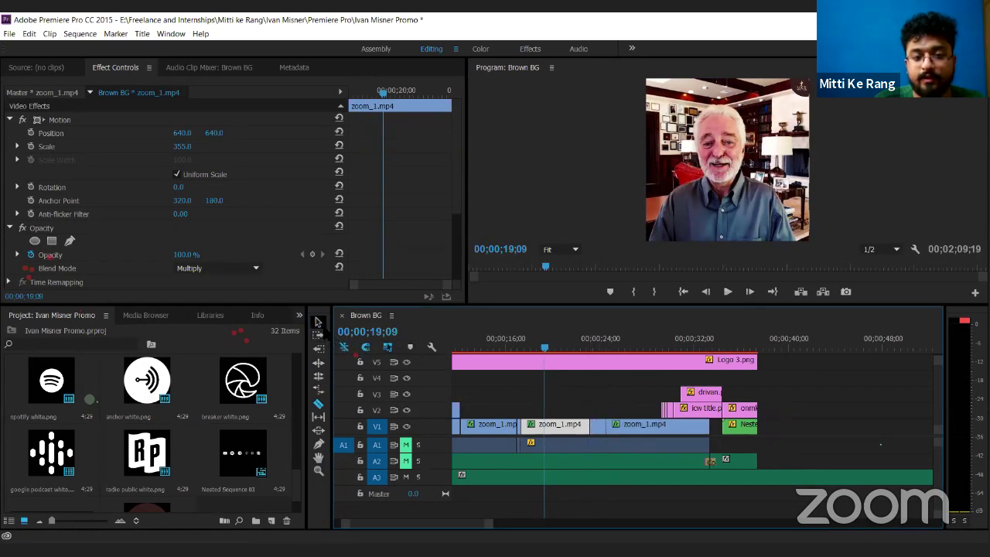
pyautogui.click(318, 322)
# - Delete the short middle video piece from V1, and undo the deletion and both cuts in the unlinked clip
pyautogui.click(600, 427)
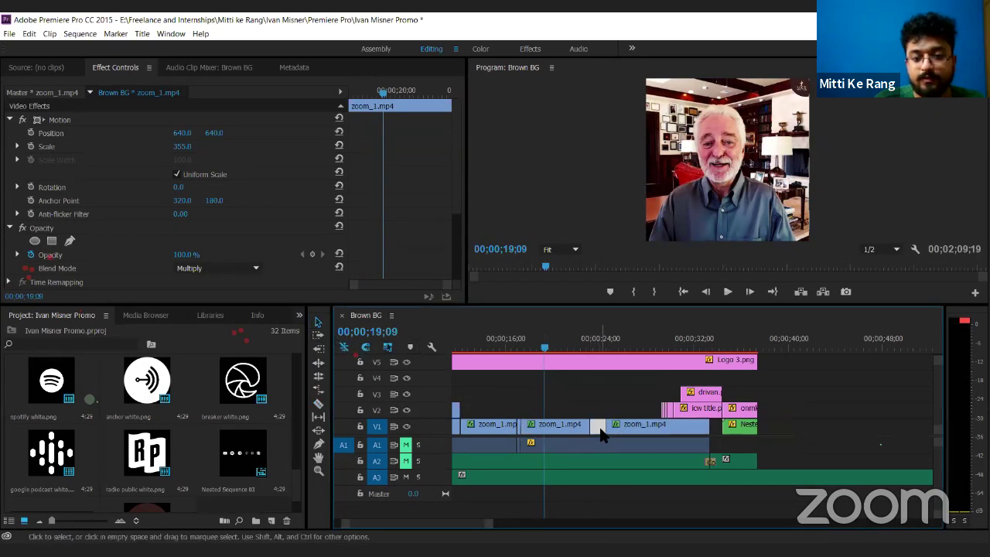
pyautogui.press('Delete')
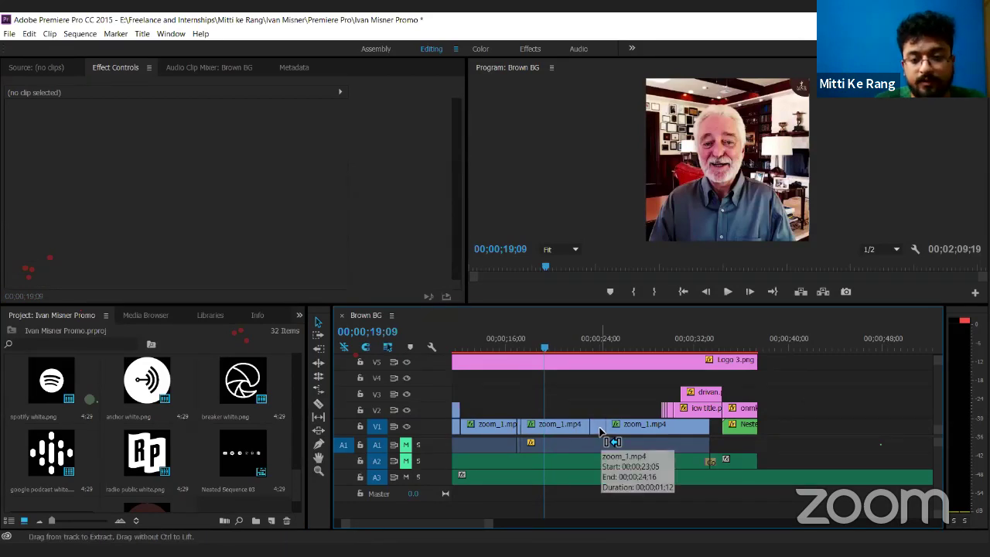
pyautogui.click(601, 430)
pyautogui.press('Delete')
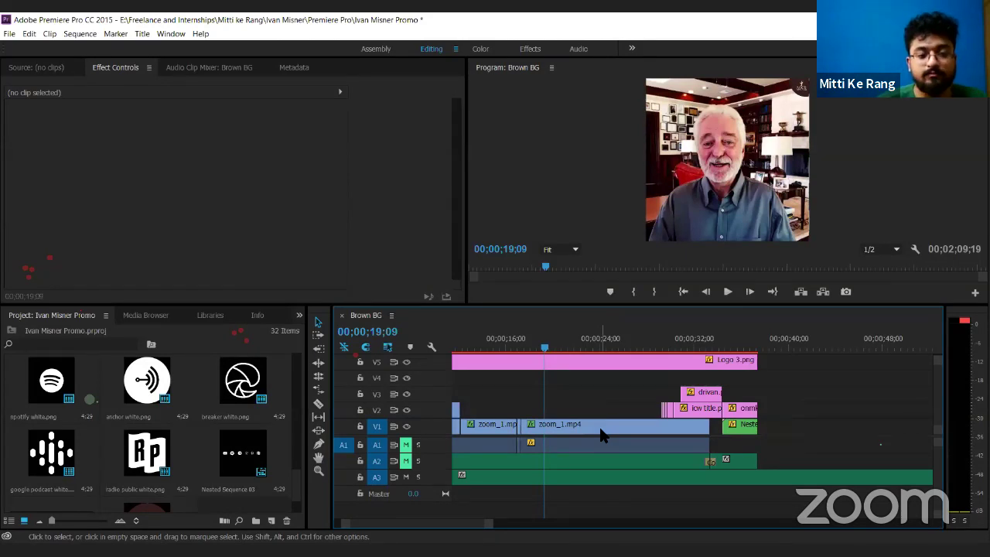
pyautogui.scroll(4, 603, 435)
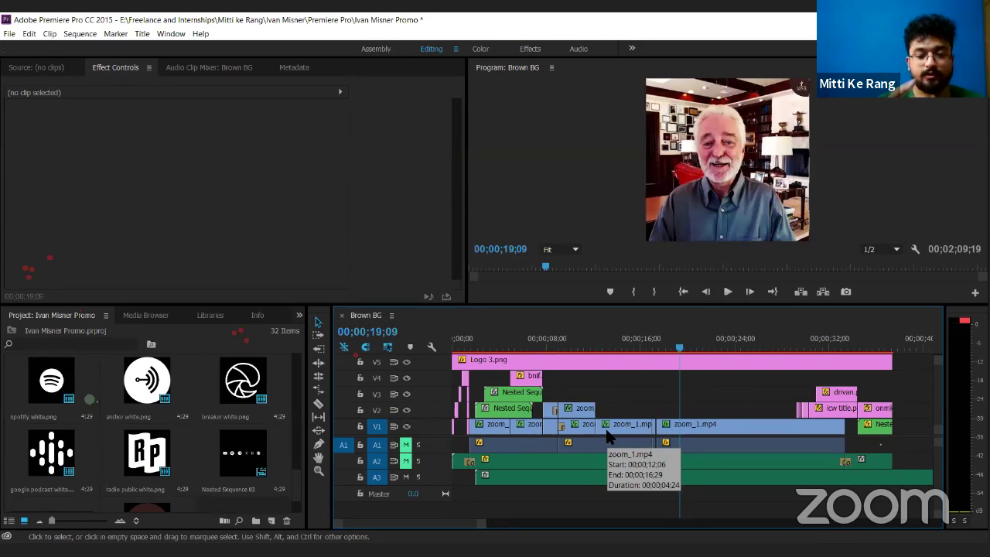
# - Examine the Motion, Opacity and Time Remapping settings of the Logo 3.png clip on V5
pyautogui.click(581, 372)
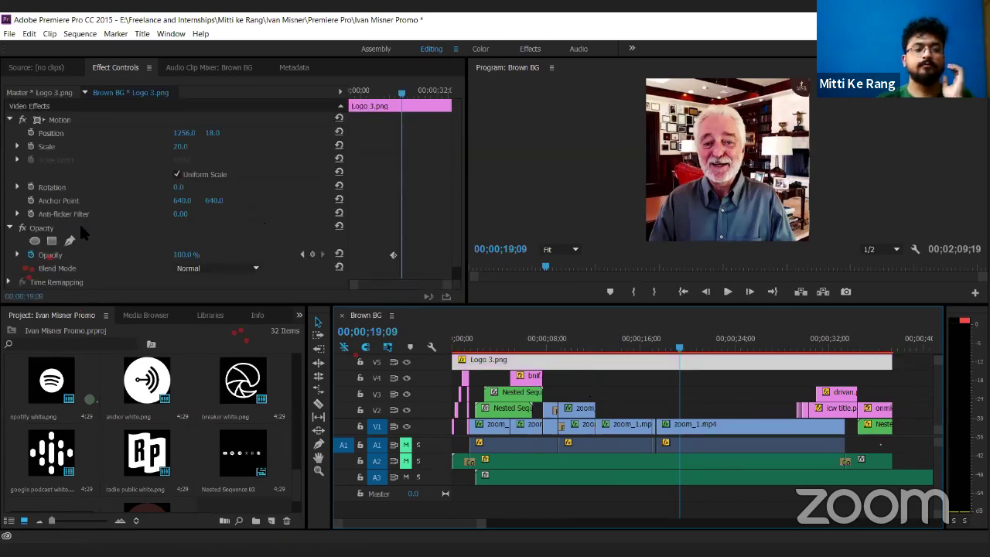
pyautogui.scroll(-1, 70, 237)
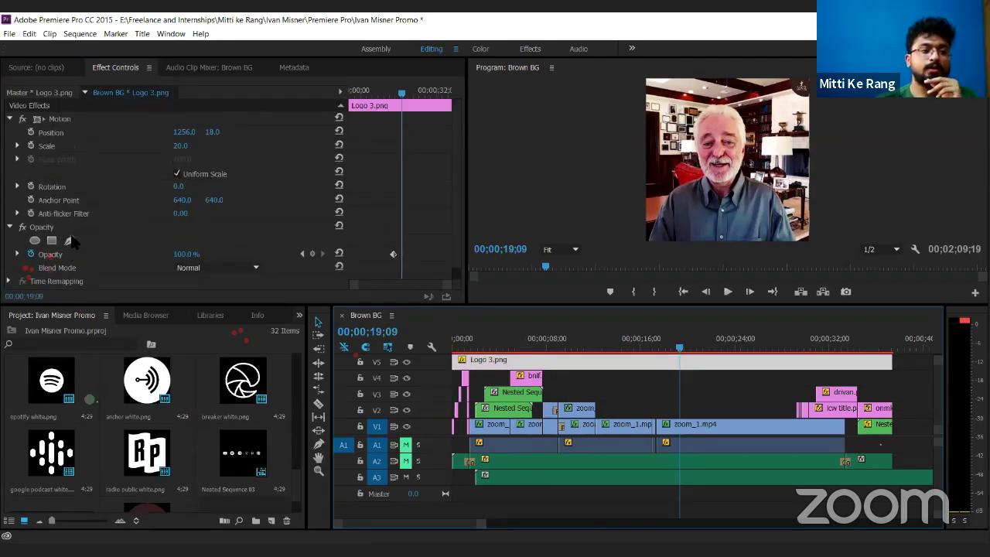
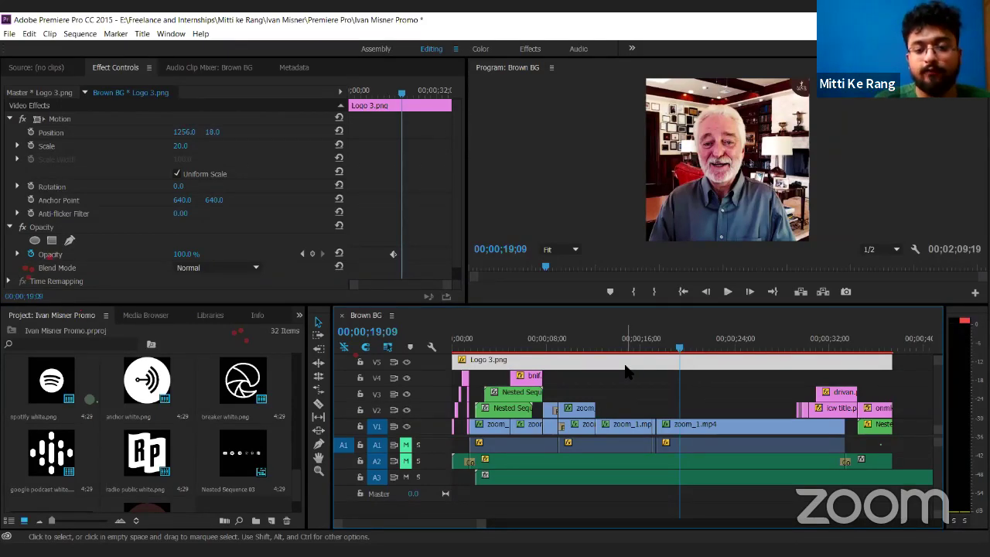
pyautogui.hotkey('ctrl', 's')
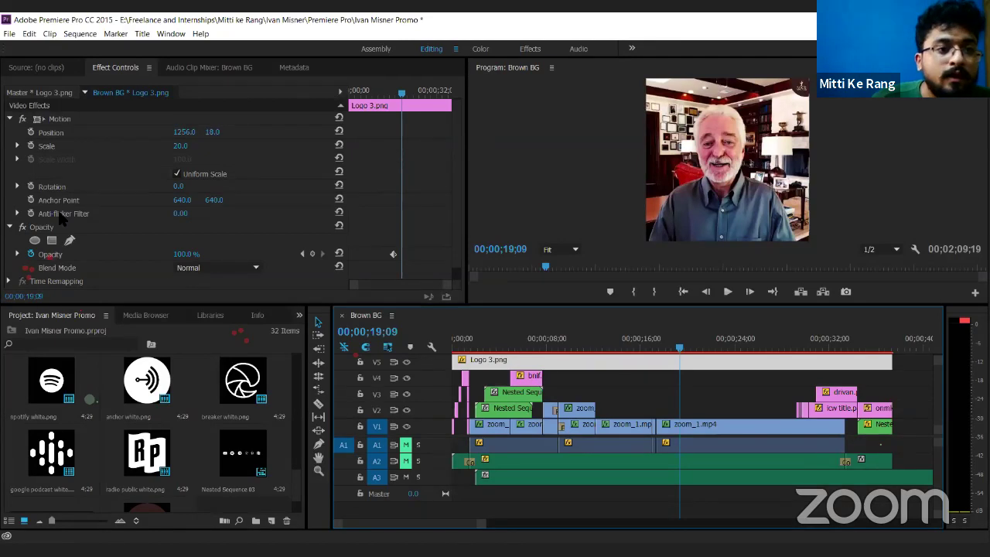
pyautogui.scroll(-1, 228, 77)
# - View the Audio Clip Mixer, Metadata and Source monitor with no clip selected, and return to Effect Controls
pyautogui.click(217, 68)
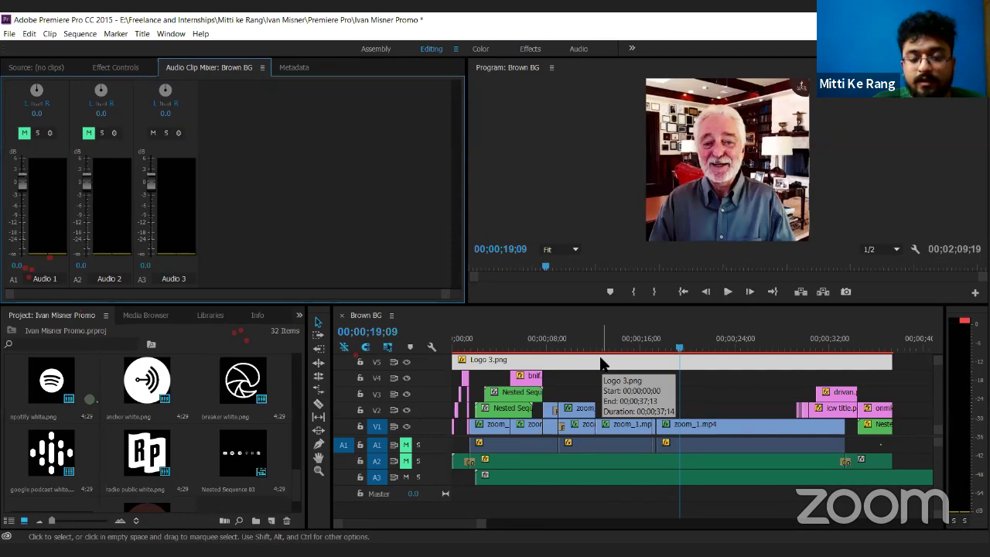
pyautogui.click(625, 377)
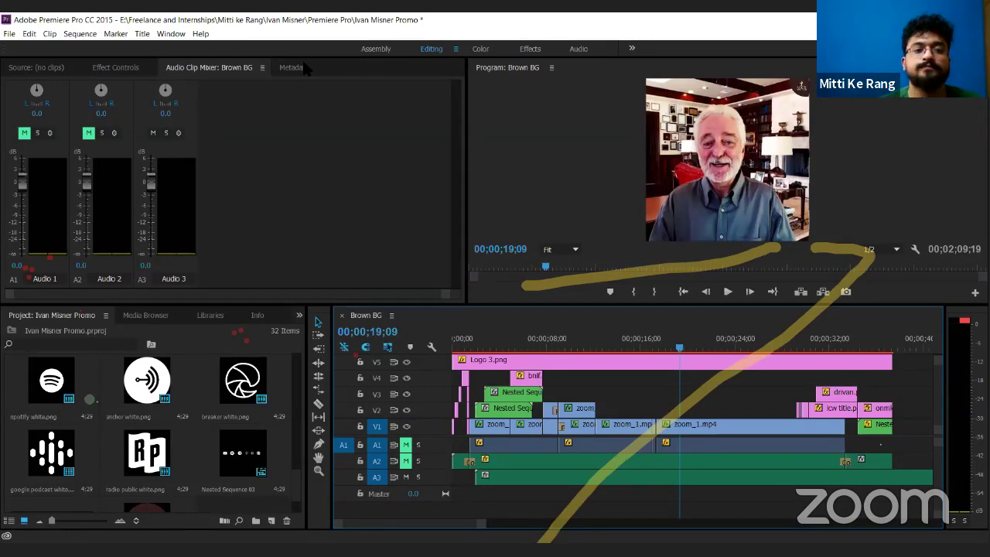
pyautogui.click(307, 68)
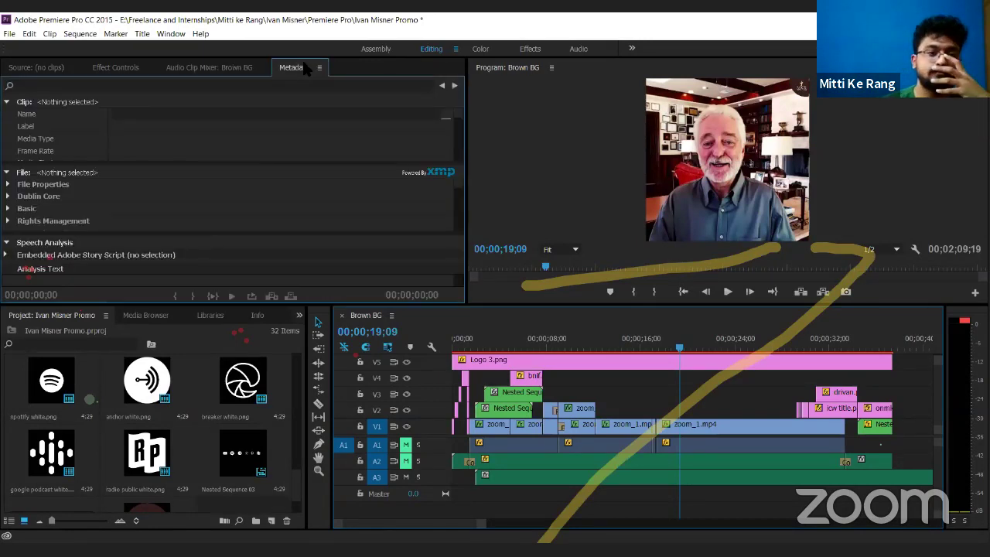
pyautogui.click(58, 70)
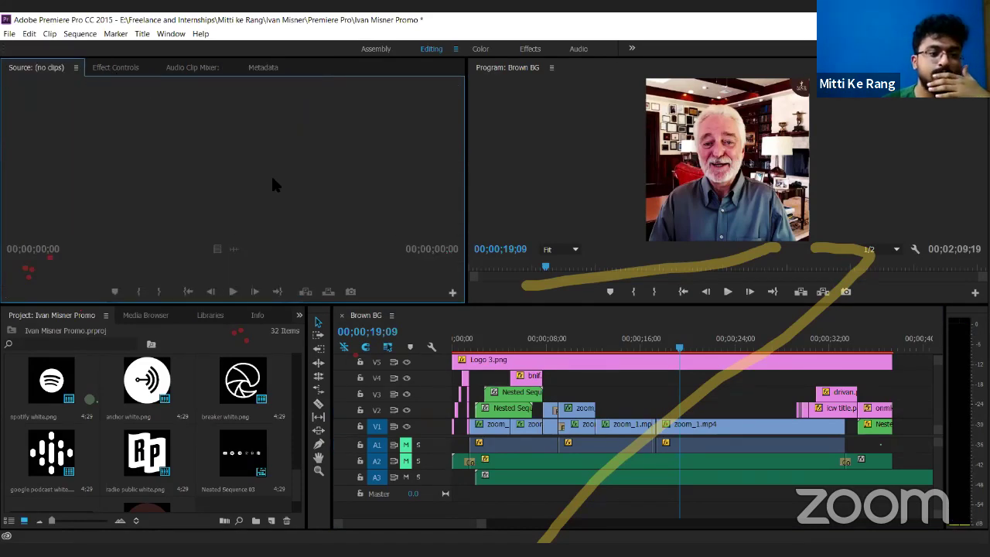
pyautogui.click(115, 67)
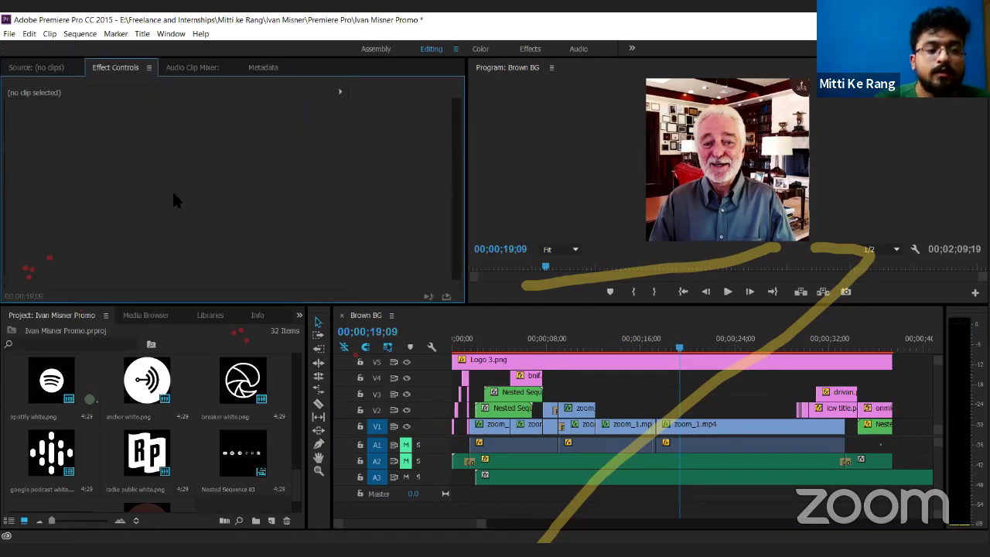
# - Set the Scale of the Logo 3.png clip on V5 to 50 and enable Scale keyframing at 00;00;00;00
pyautogui.click(595, 360)
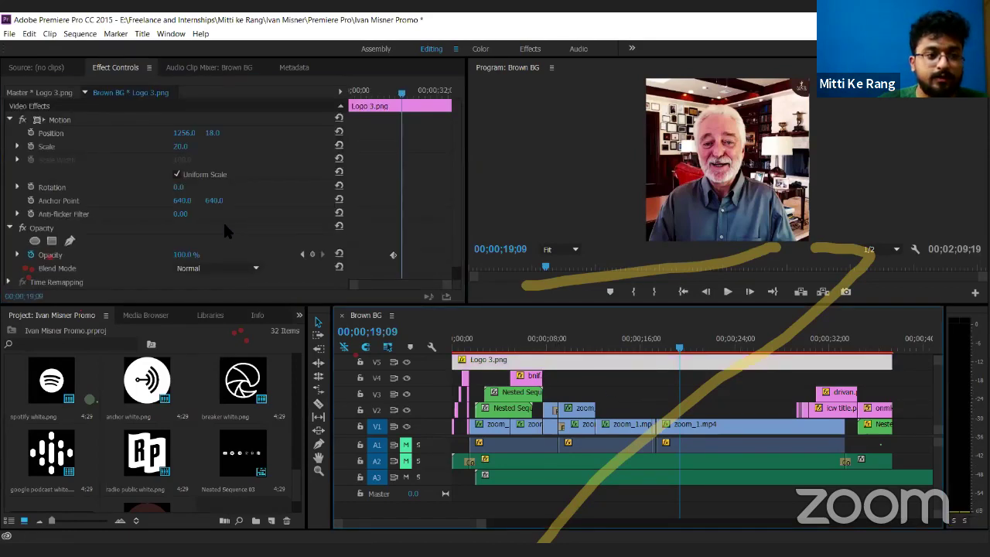
pyautogui.scroll(-1, 223, 220)
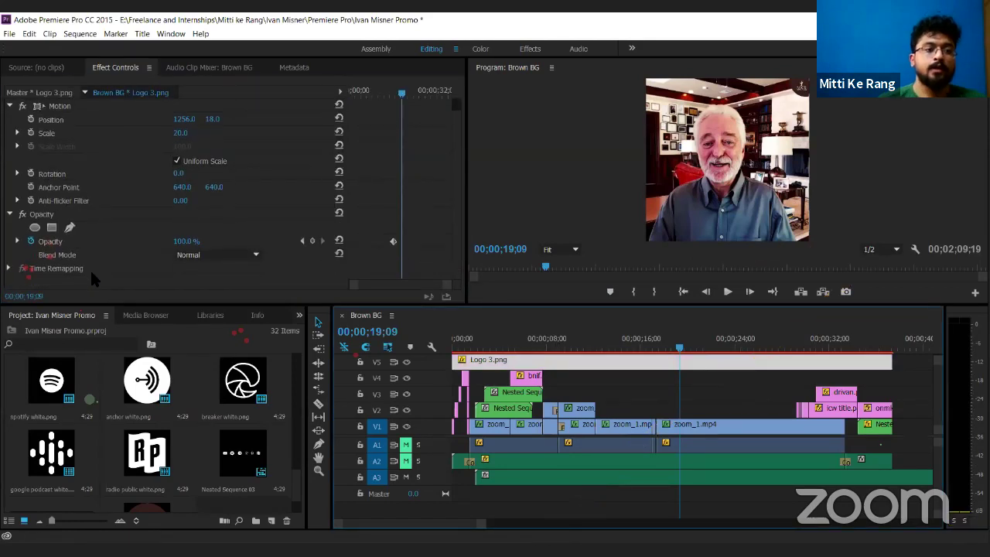
pyautogui.scroll(1, 90, 269)
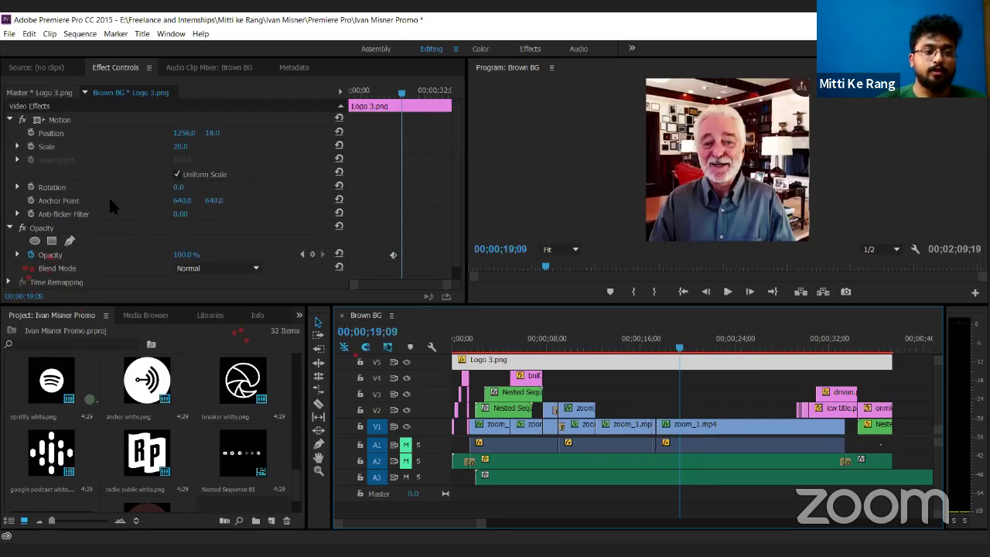
pyautogui.click(658, 349)
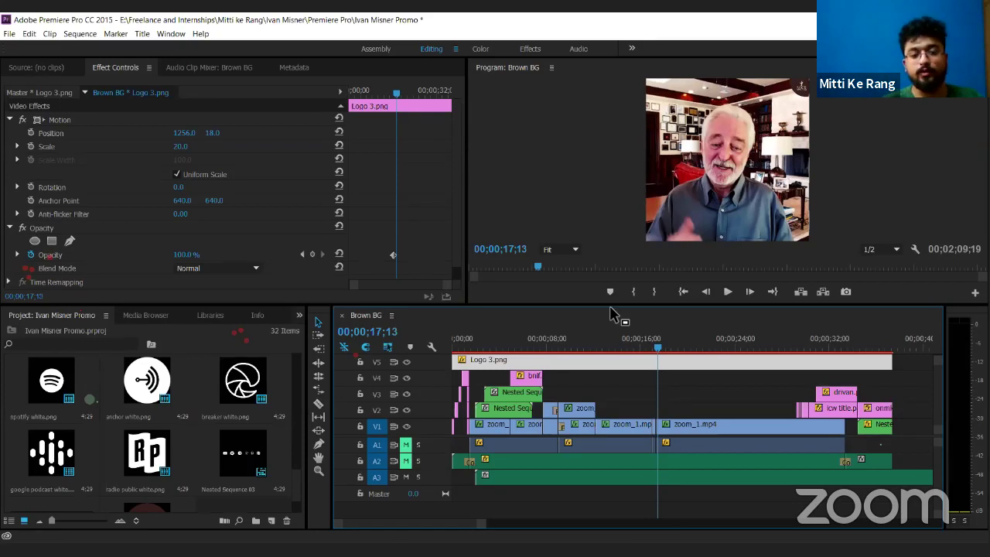
pyautogui.click(469, 341)
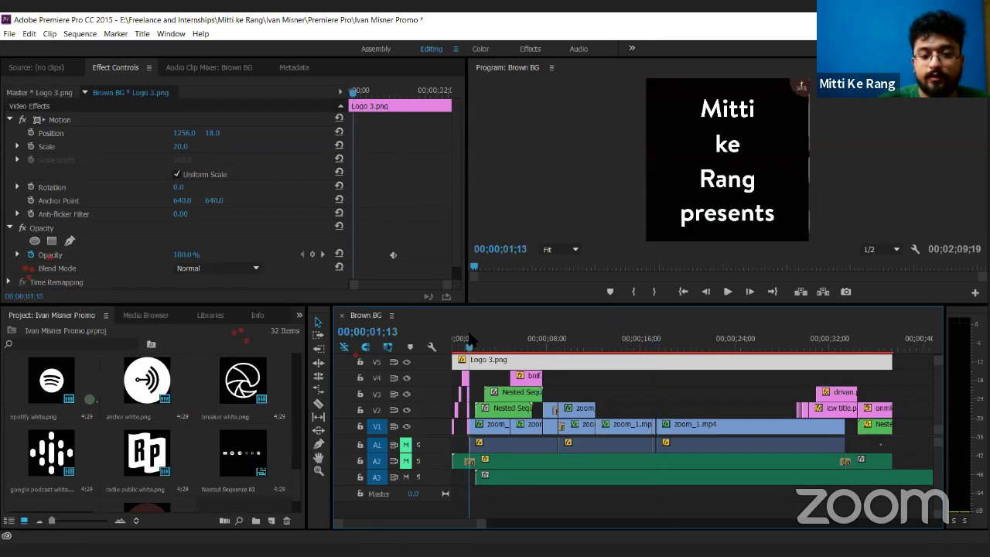
pyautogui.press('Home')
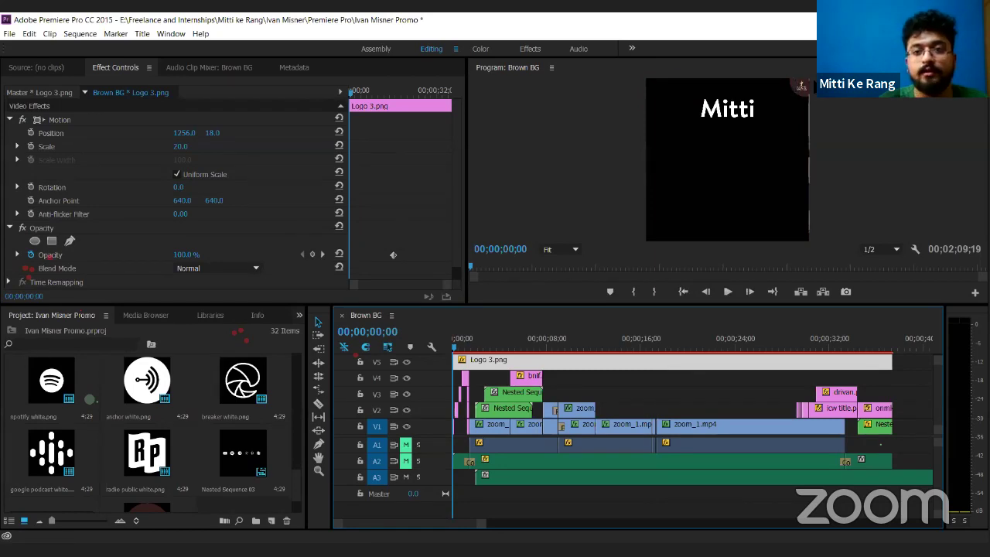
pyautogui.click(193, 149)
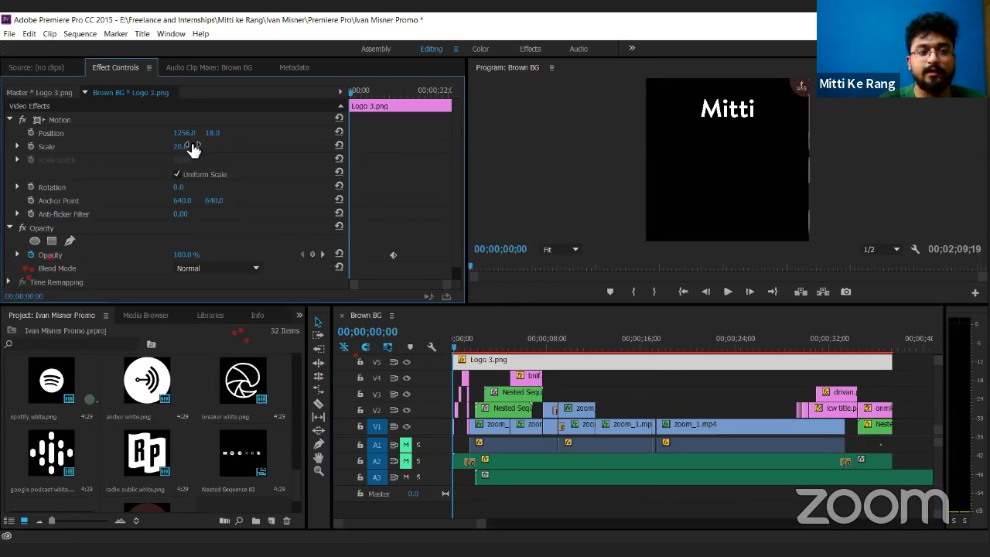
pyautogui.click(191, 147)
pyautogui.write('50')
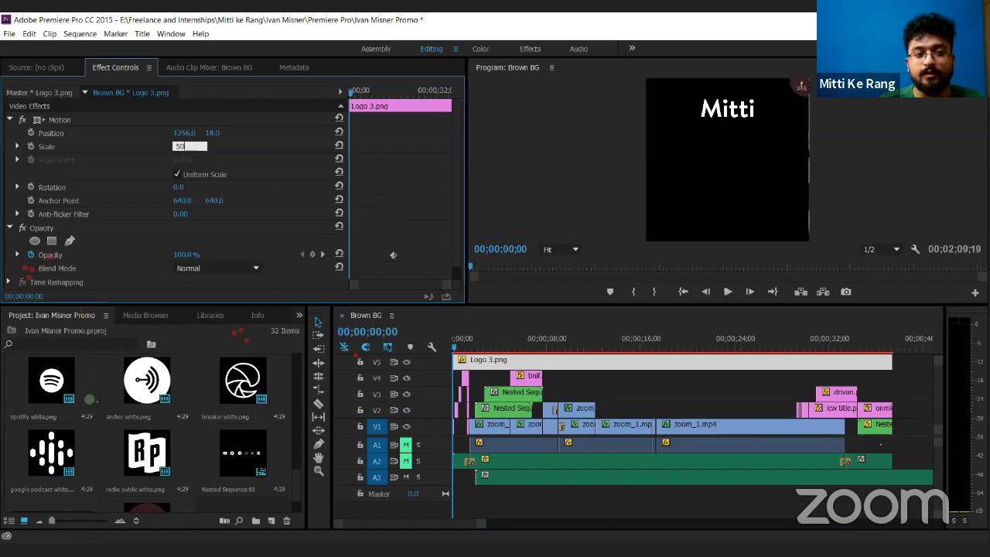
pyautogui.press('Return')
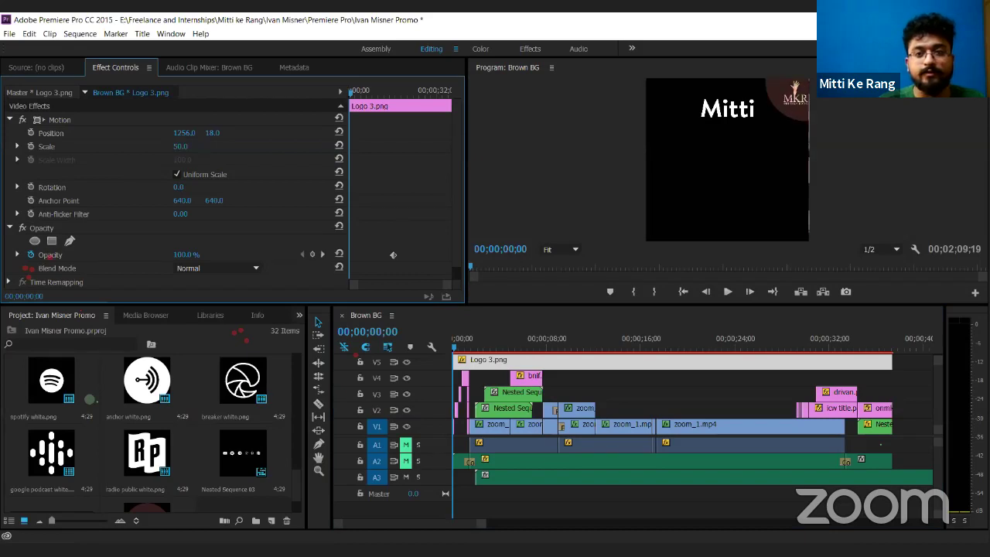
pyautogui.click(31, 146)
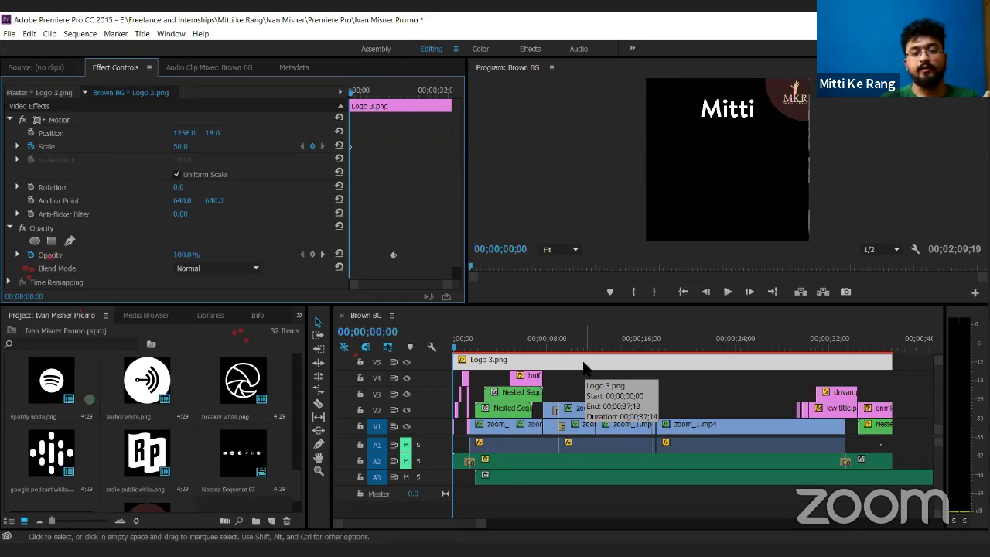
# - Move the playhead to 00;00;37;00, near the end of the Logo 3.png clip
pyautogui.hscroll(2, 660, 375)
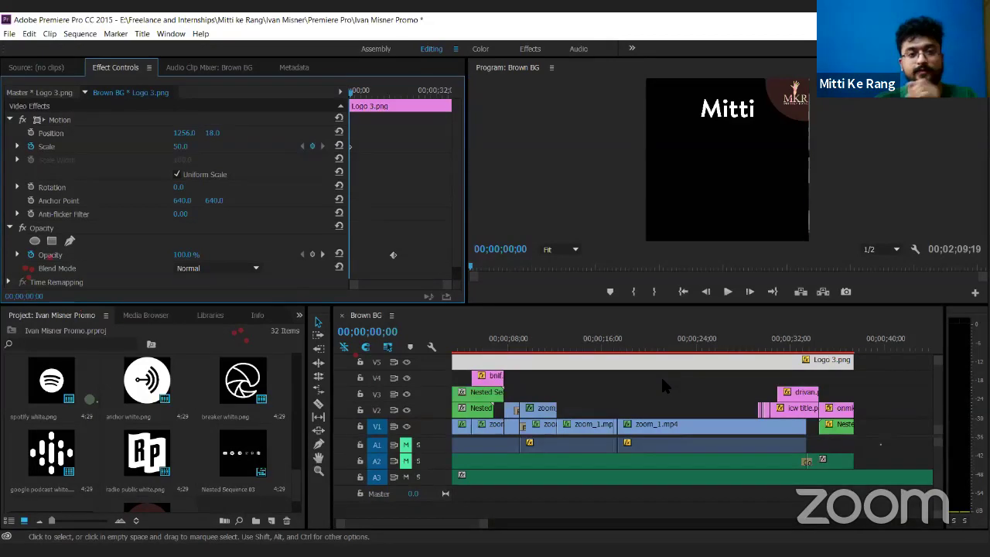
pyautogui.hscroll(-2, 662, 380)
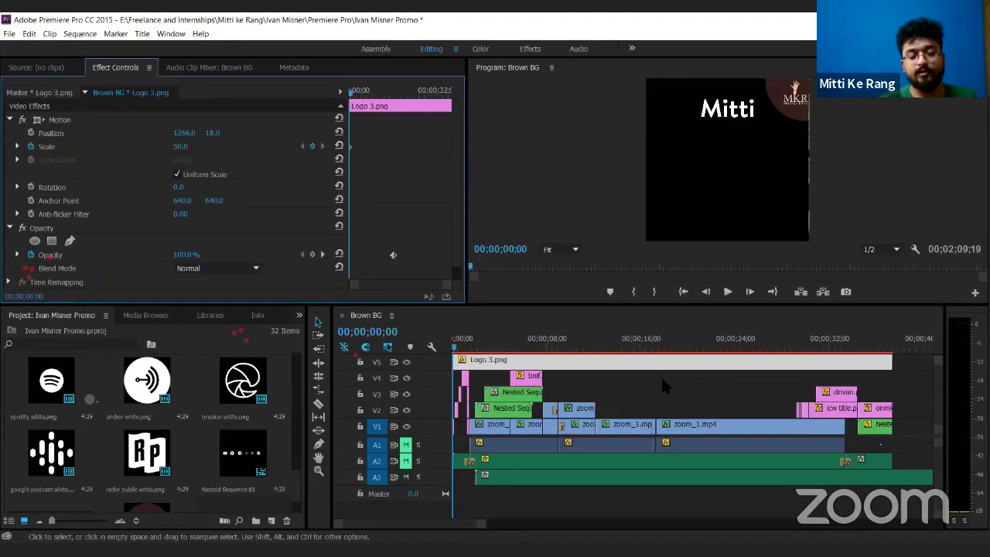
pyautogui.hscroll(6, 661, 374)
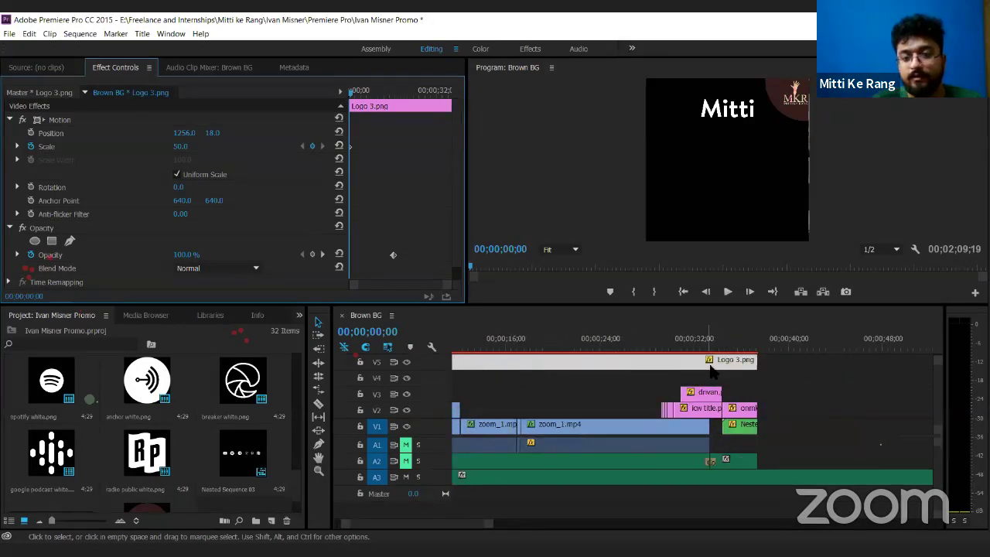
pyautogui.click(753, 339)
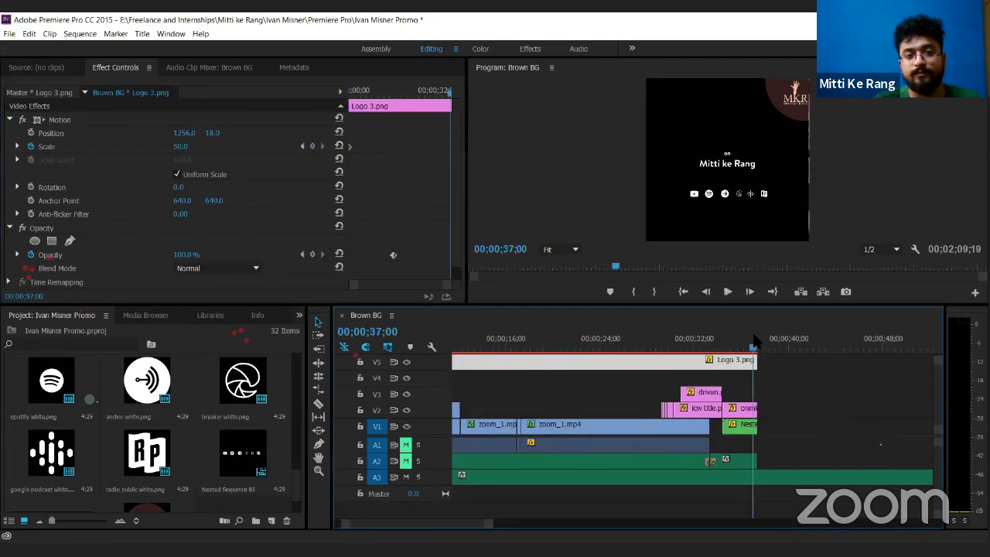
pyautogui.click(313, 152)
pyautogui.click(184, 148)
pyautogui.write('2')
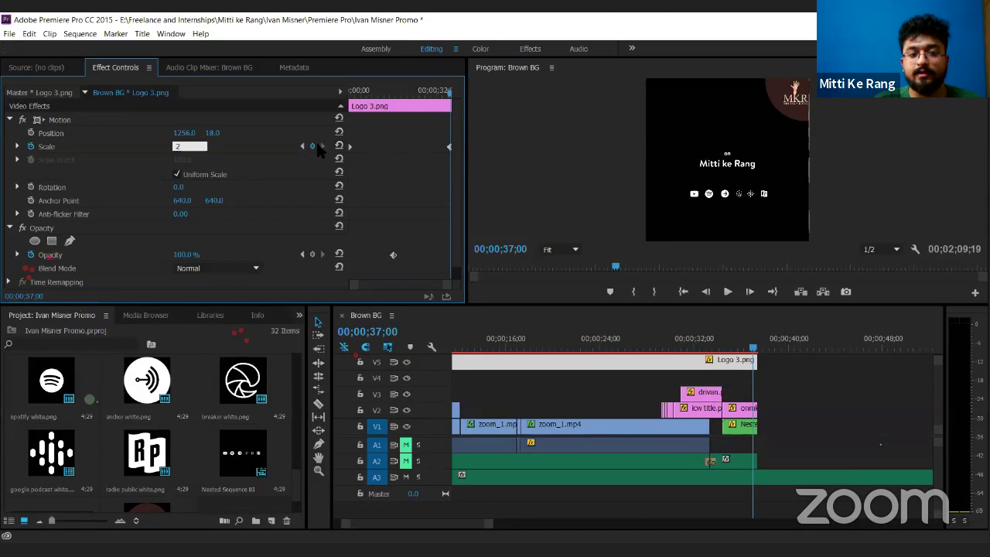
pyautogui.press('Escape')
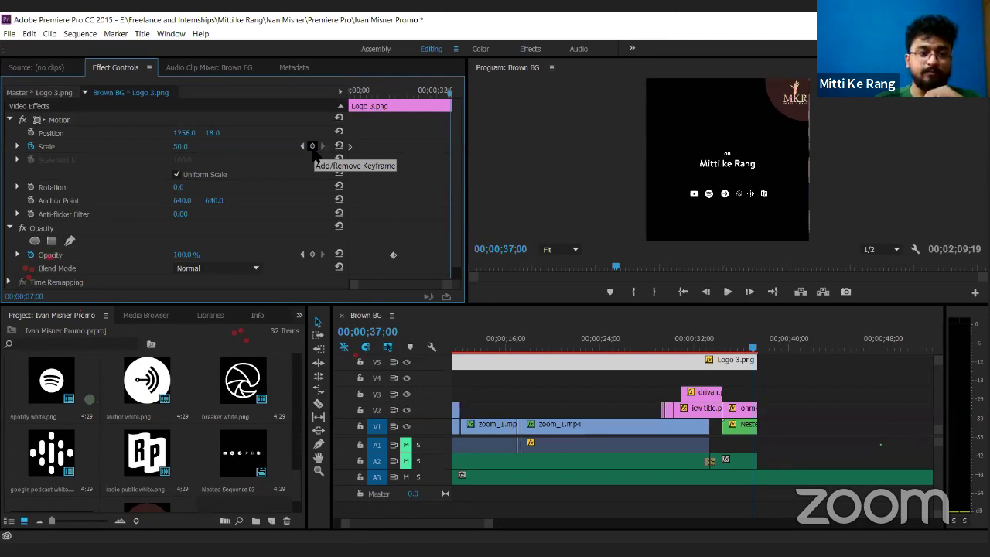
# - Add a Scale keyframe to the Logo 3.png clip at 00;00;37;00 and set its value to 20
pyautogui.click(312, 146)
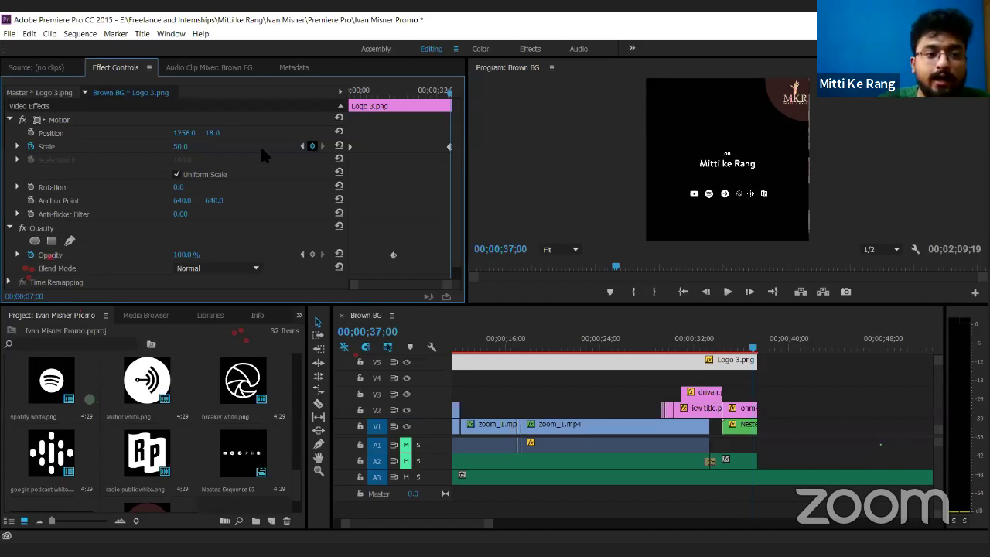
pyautogui.click(182, 146)
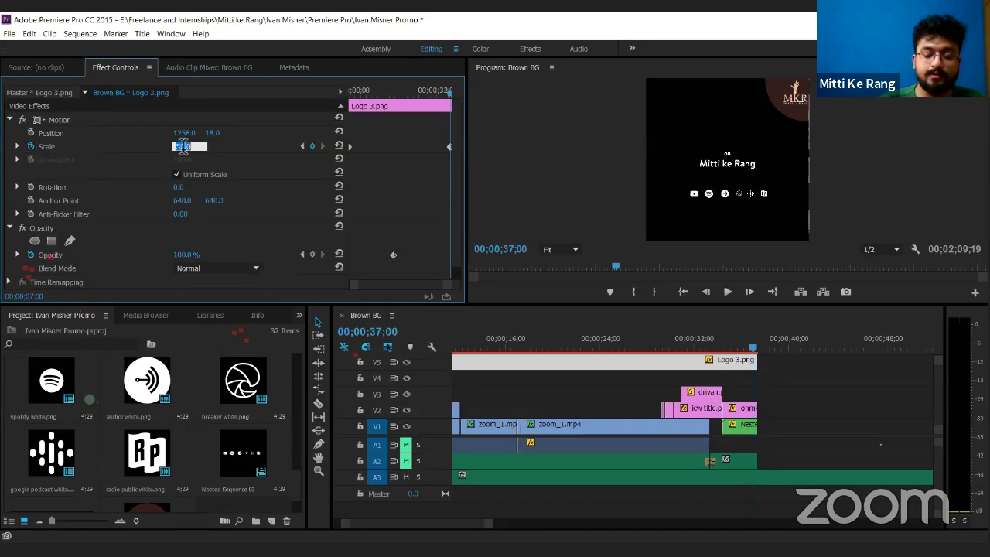
pyautogui.write('20')
pyautogui.press('Return')
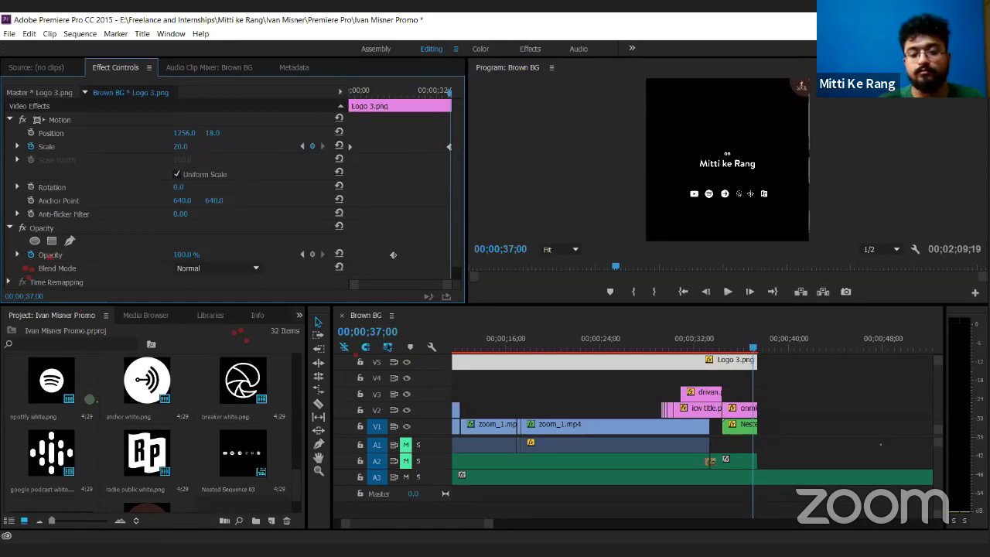
# - Play the sequence from its start to check the logo's scale animation, and move the playhead to 00;00;33;16
pyautogui.press('Home')
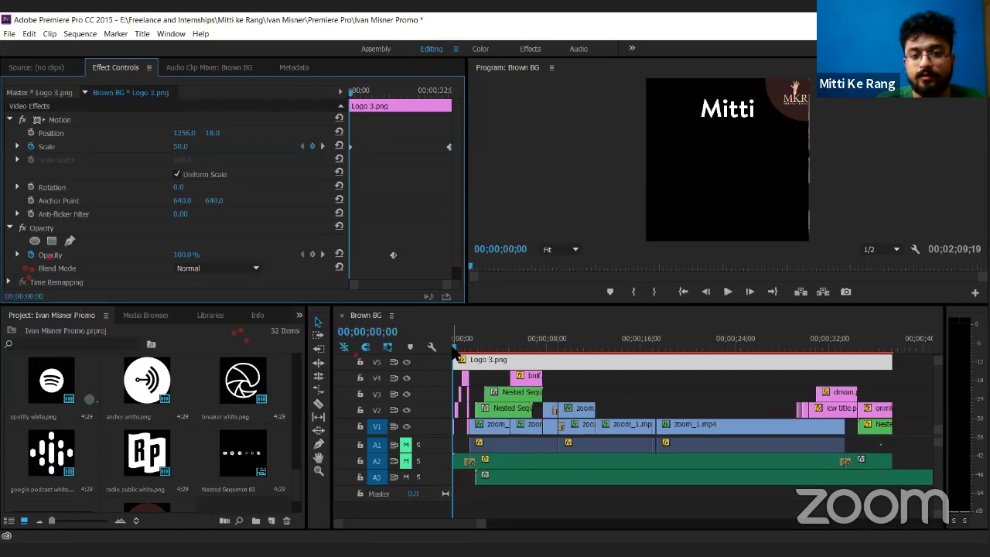
pyautogui.press('space')
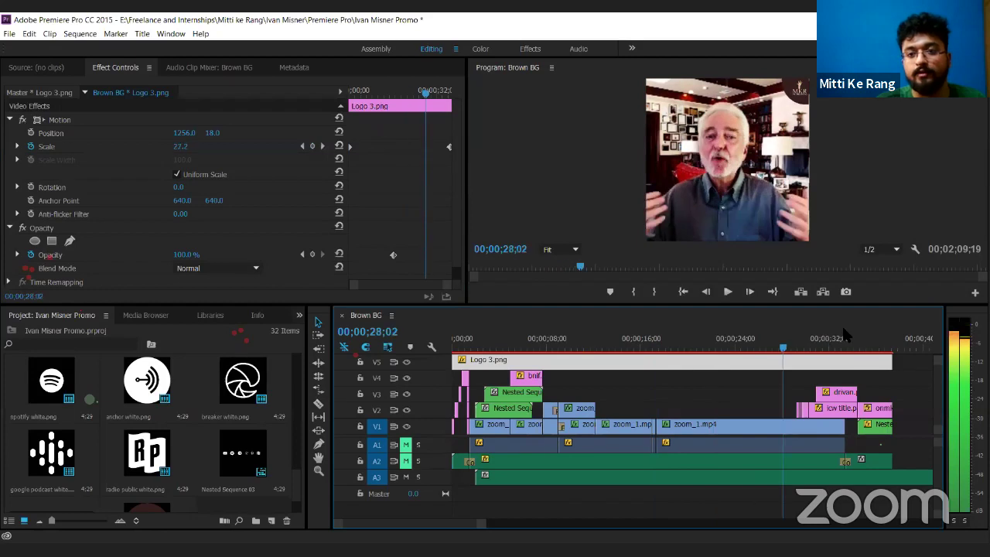
pyautogui.moveTo(854, 331); pyautogui.dragTo(847, 333)
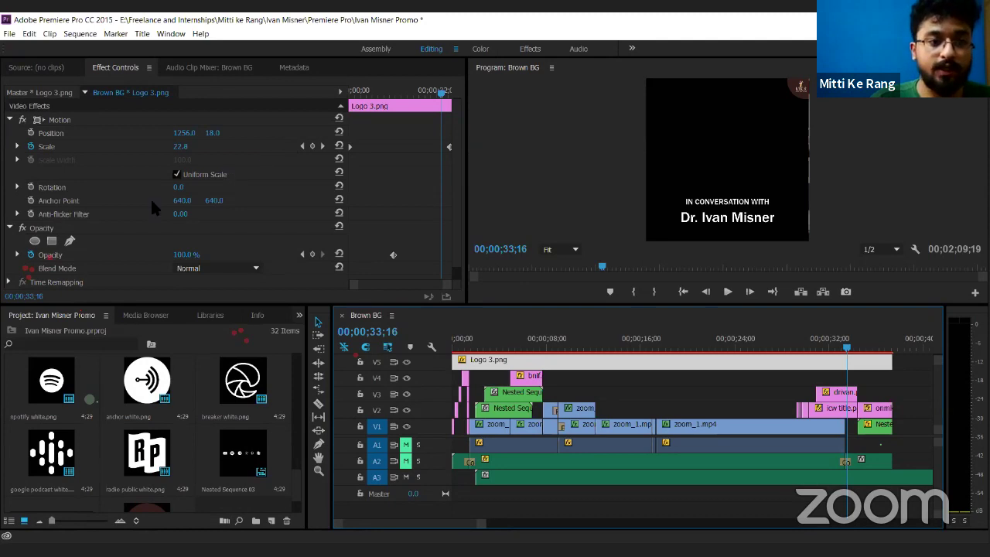
# - Turn off Uniform Scale for the Logo 3.png clip, preview the logo around 00;00;09;27, and undo the change
pyautogui.scroll(-1, 125, 204)
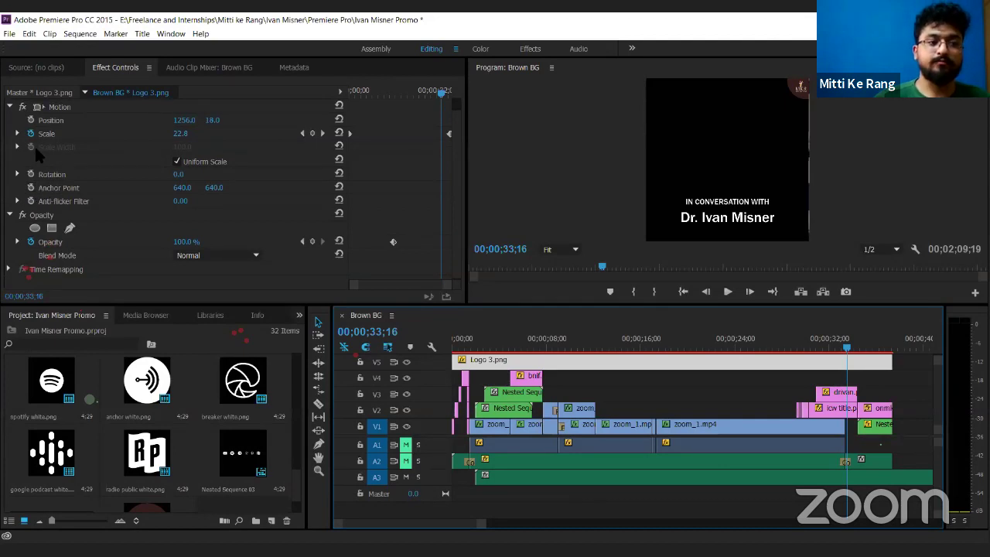
pyautogui.click(177, 162)
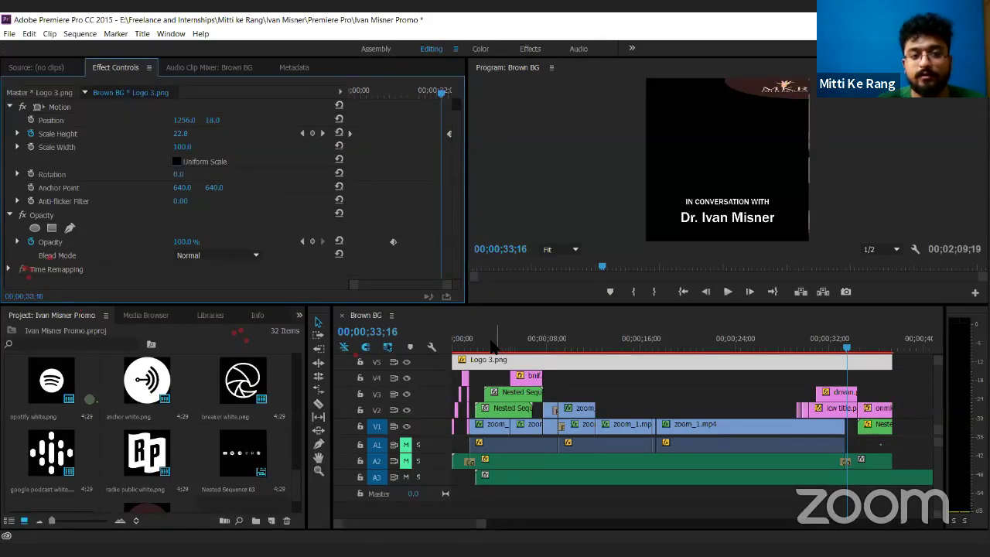
pyautogui.moveTo(492, 344); pyautogui.dragTo(570, 334)
pyautogui.click(764, 340)
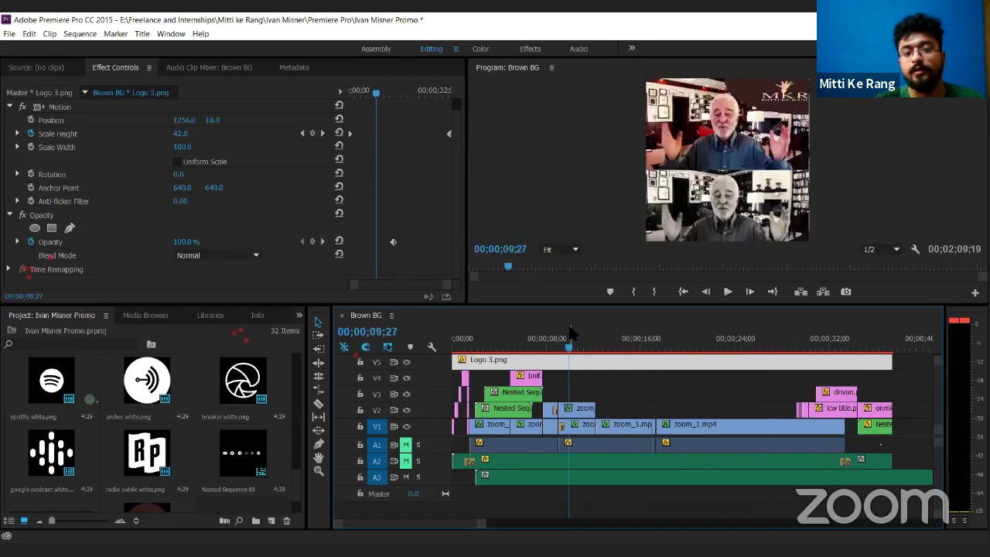
pyautogui.hotkey('ctrl', 'z')
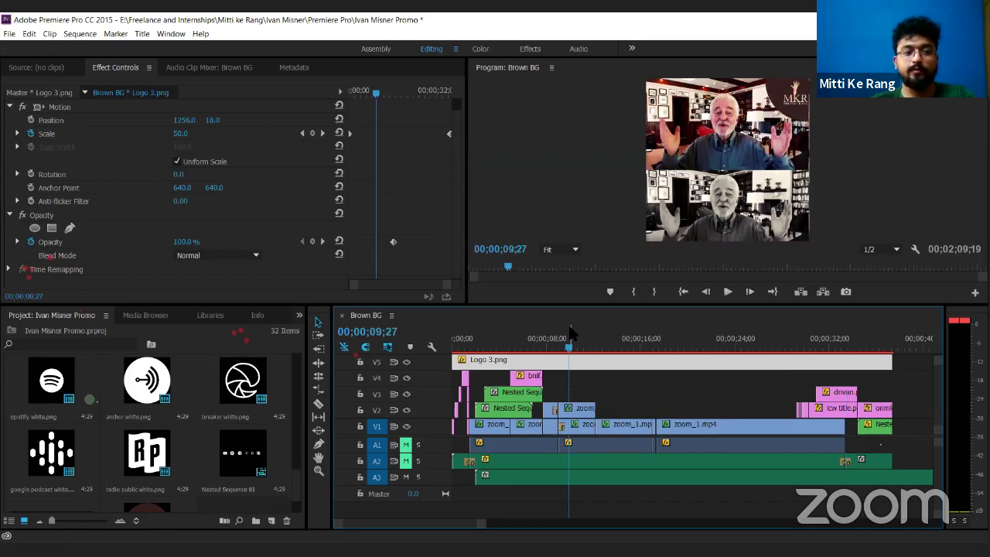
# - Enable Position and Rotation animation for the Logo 3.png clip, adding a keyframe for each at 00;00;09;27
pyautogui.click(30, 121)
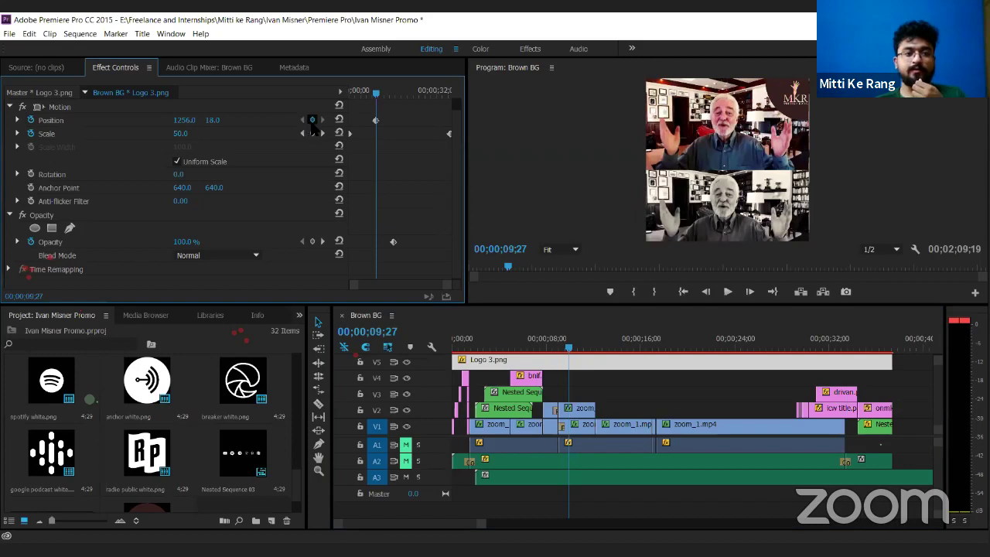
pyautogui.click(29, 174)
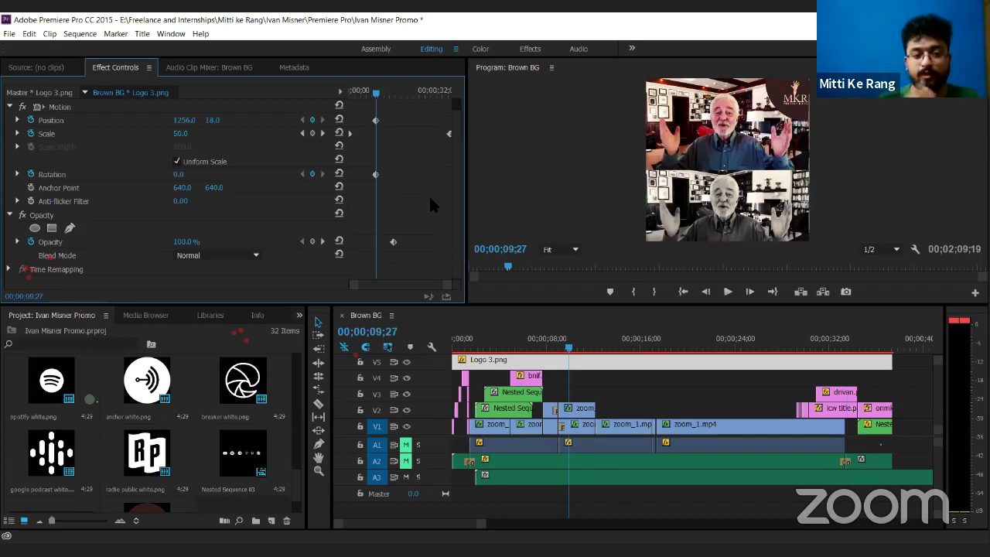
# - Display the Effects panel in place of the project media
pyautogui.click(146, 315)
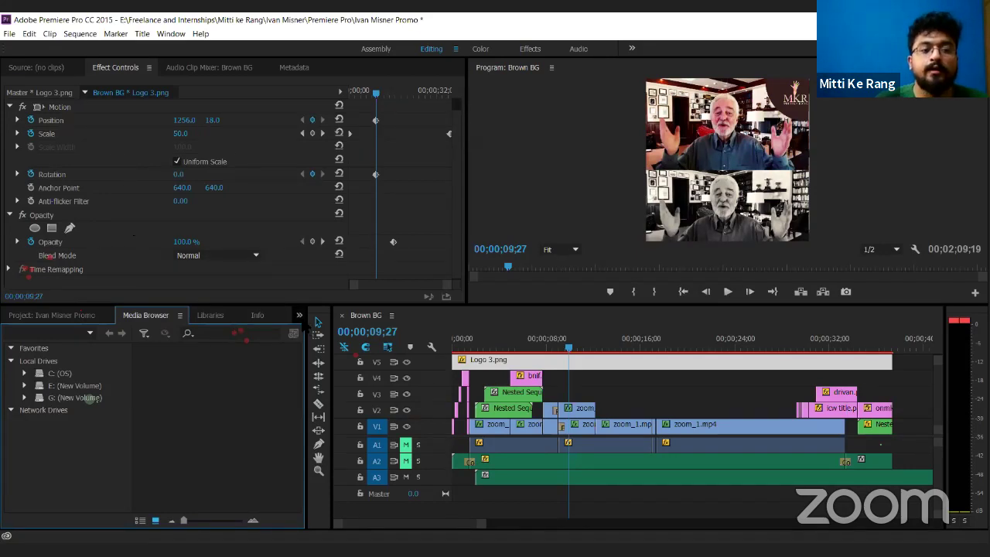
pyautogui.click(299, 314)
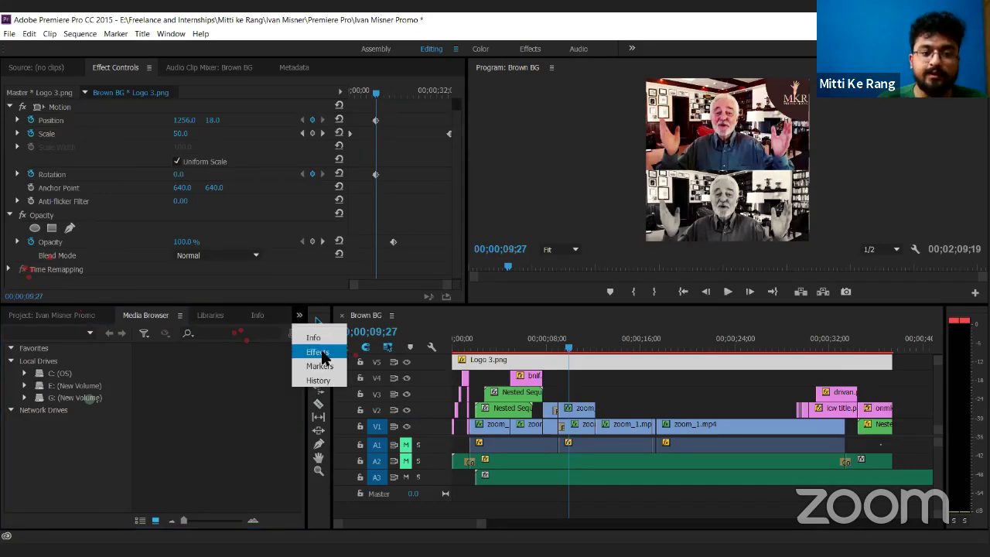
pyautogui.click(317, 352)
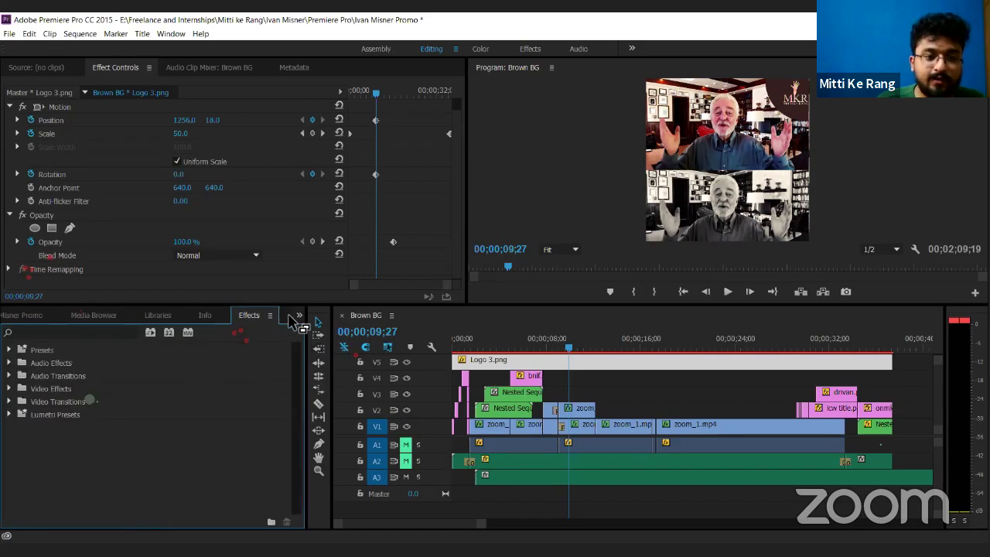
pyautogui.click(297, 316)
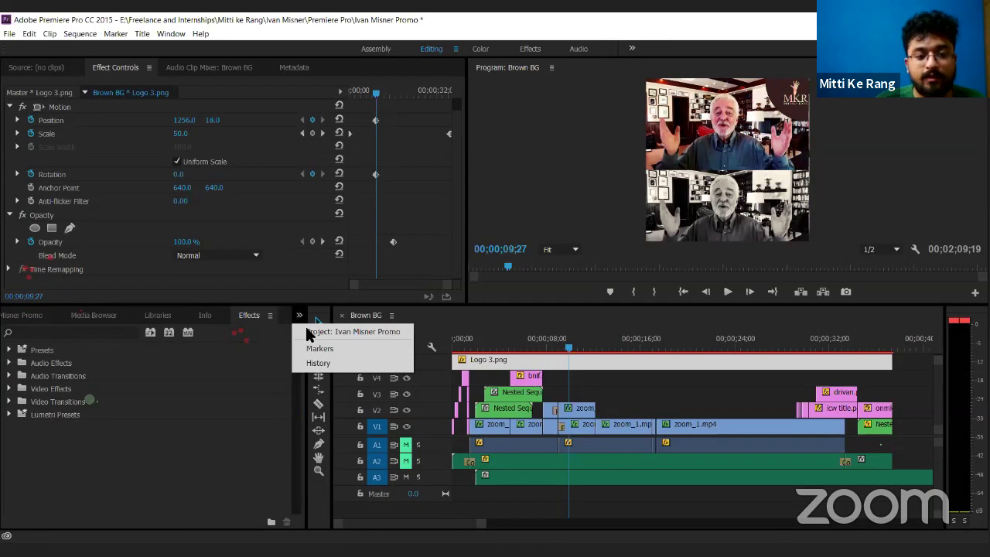
pyautogui.click(184, 406)
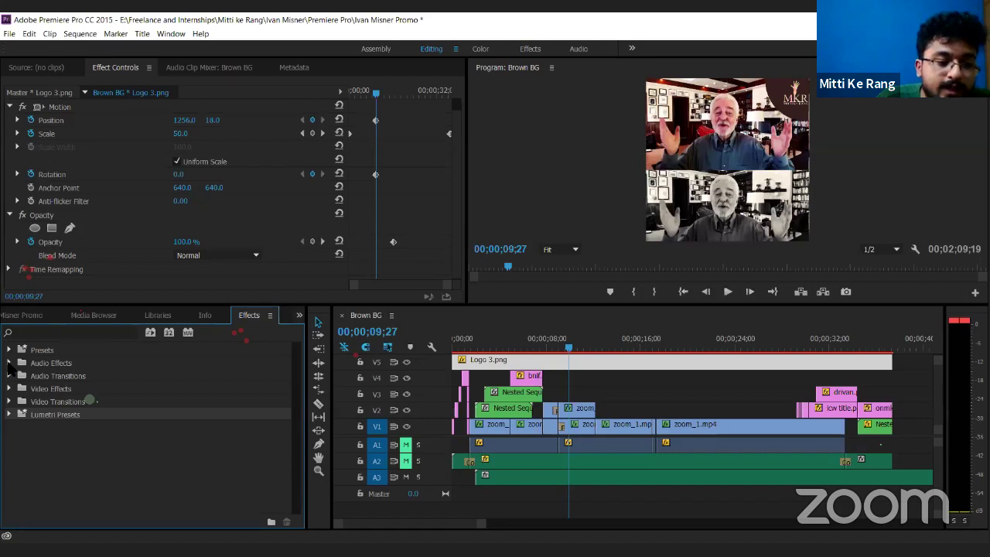
# - Look through the Audio Effects and Video Effects categories, including the Adjust effects
pyautogui.click(9, 363)
pyautogui.click(9, 363)
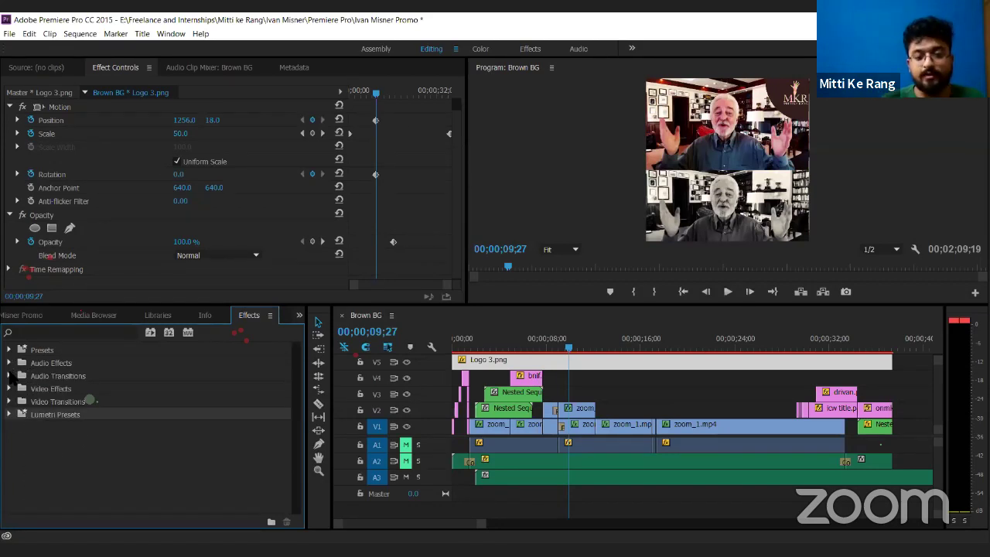
pyautogui.scroll(-3, 611, 464)
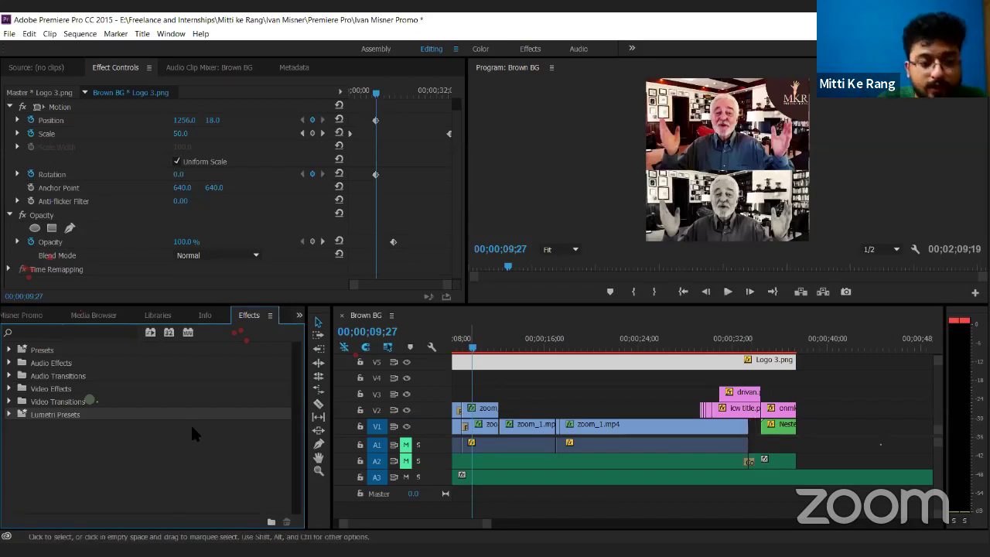
pyautogui.click(8, 388)
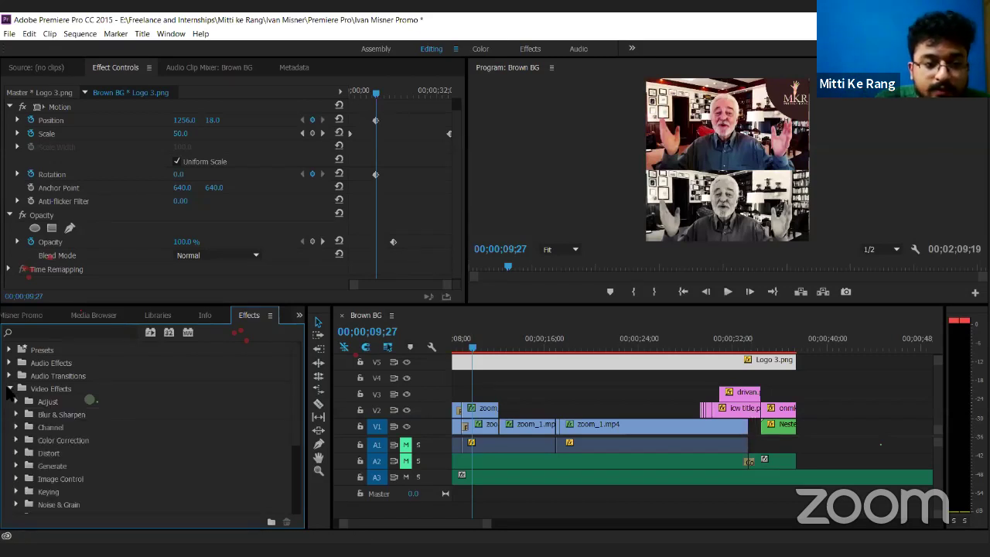
pyautogui.click(15, 401)
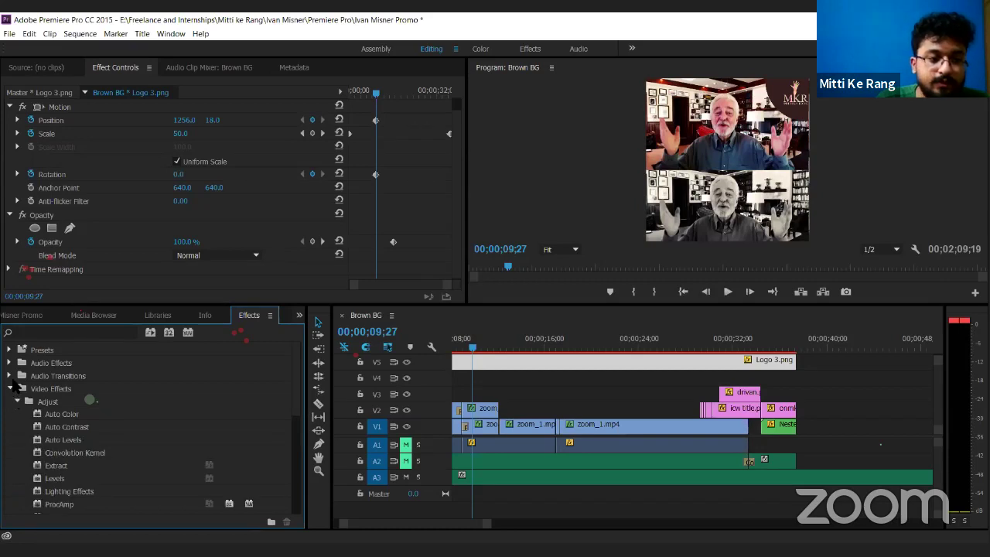
pyautogui.click(15, 401)
# - Apply the Exponential Fade crossfade to the end of the last music clip on A2 and move the playhead to 00;00;36;16
pyautogui.click(10, 376)
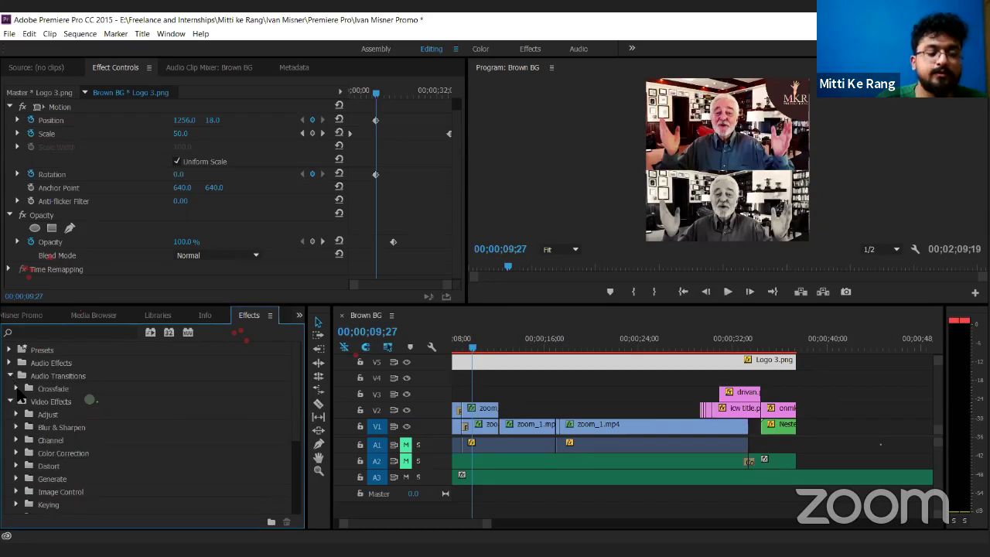
pyautogui.click(17, 389)
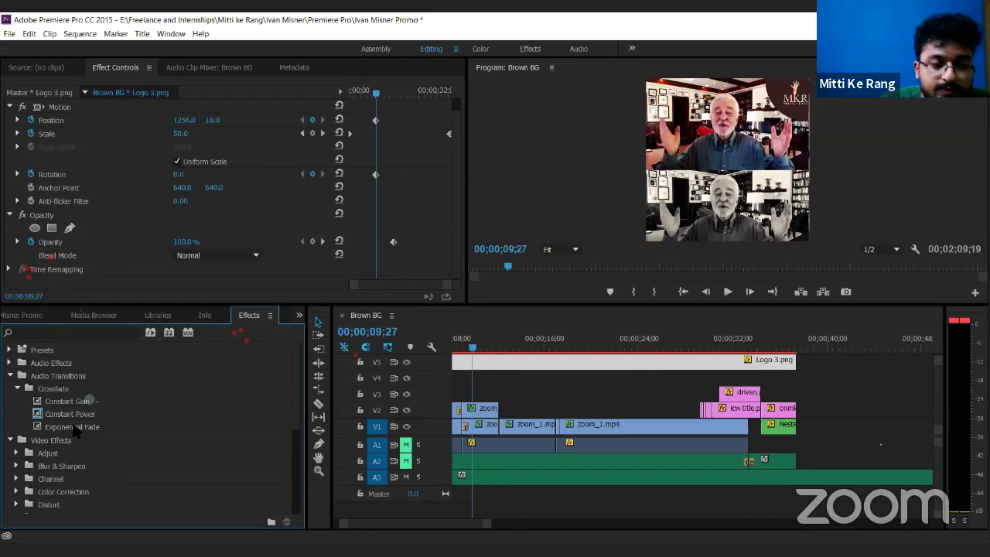
pyautogui.moveTo(75, 427); pyautogui.dragTo(428, 473)
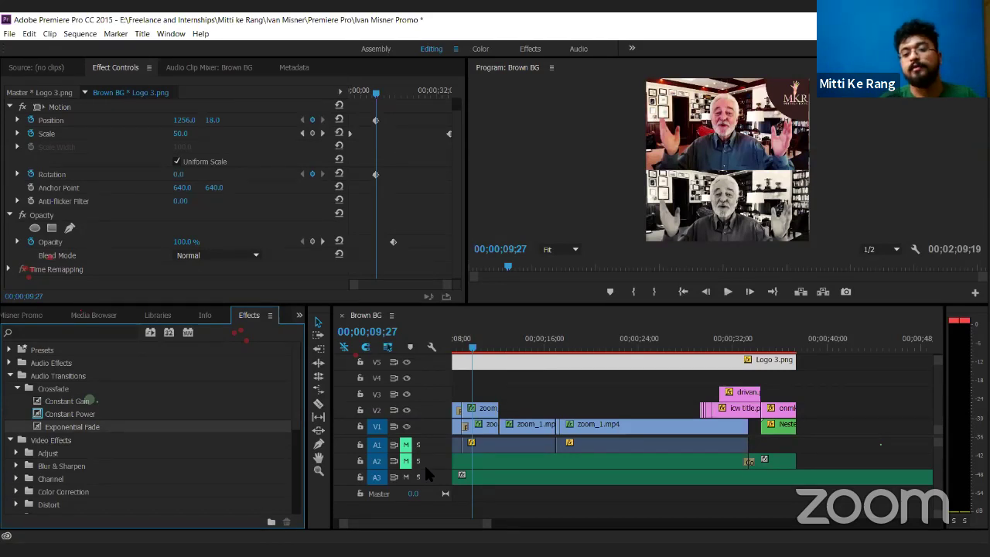
pyautogui.click(787, 345)
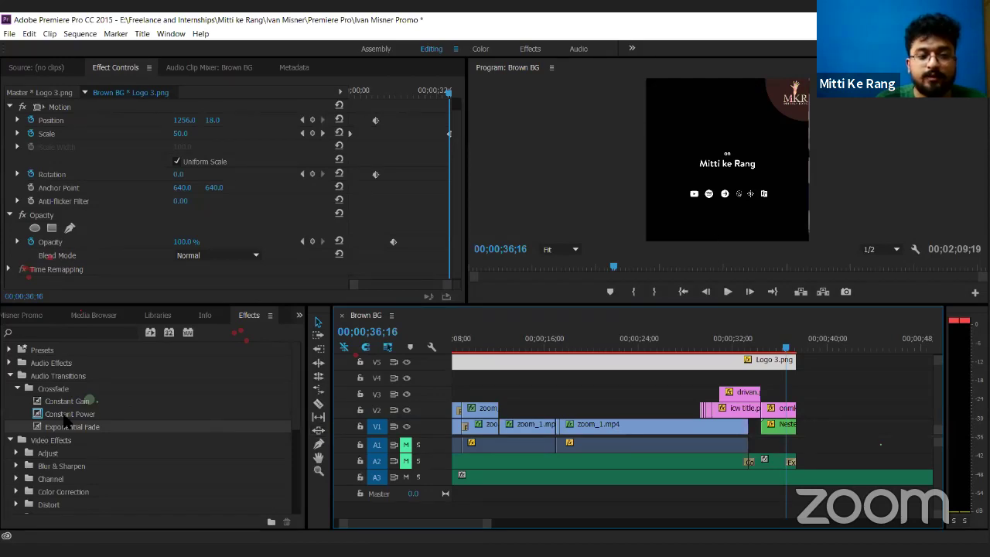
# - Examine the Constant Power transition at the cut on A2 and the two music clips on either side of it
pyautogui.click(748, 461)
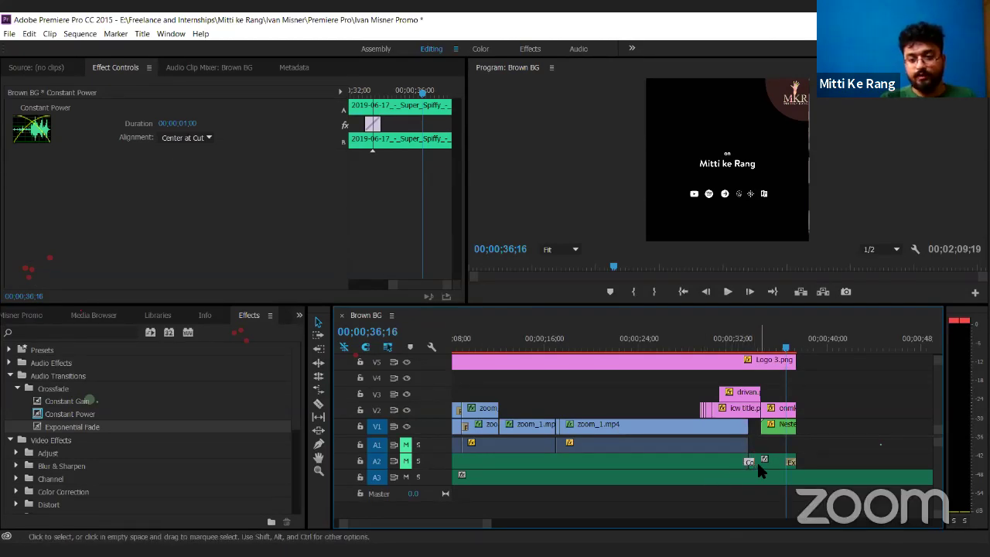
pyautogui.click(757, 464)
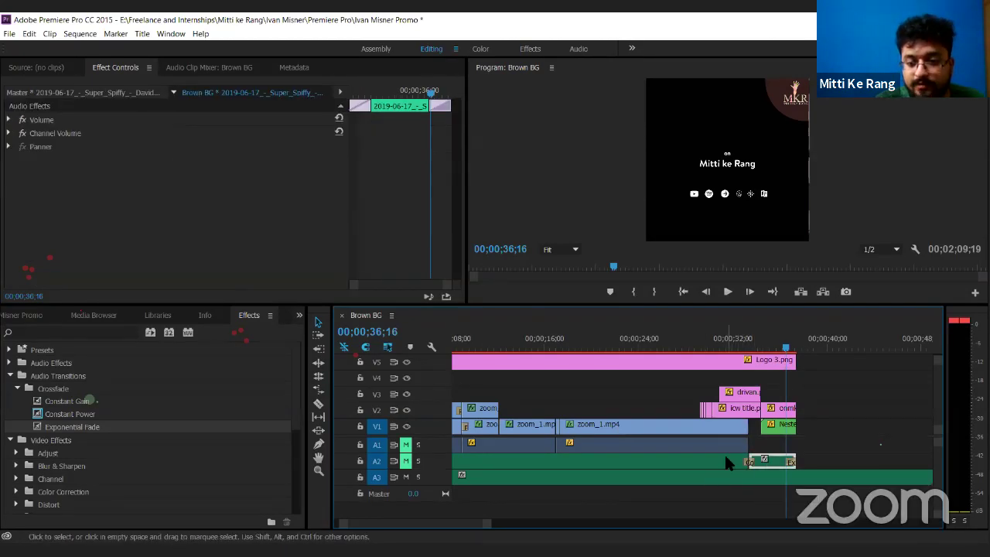
pyautogui.click(725, 458)
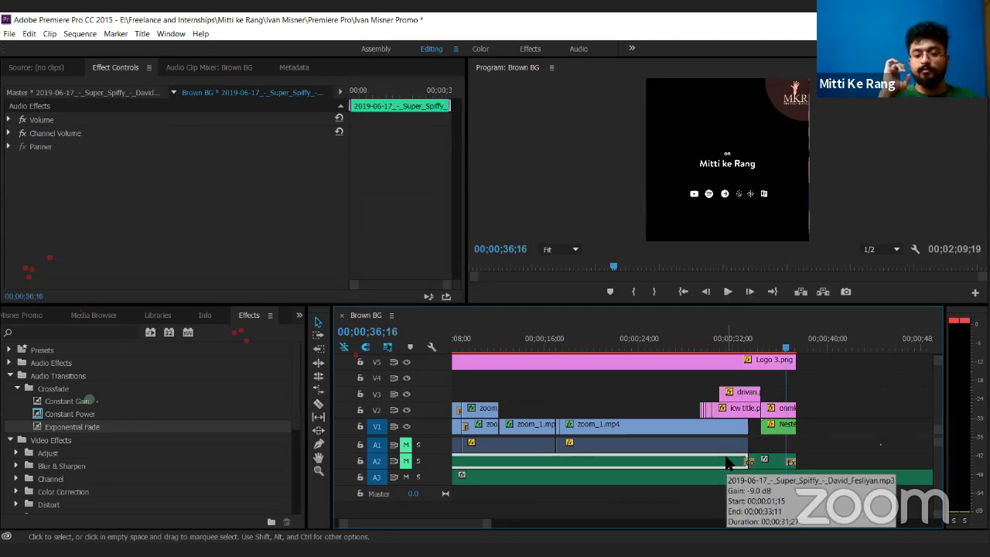
pyautogui.click(772, 457)
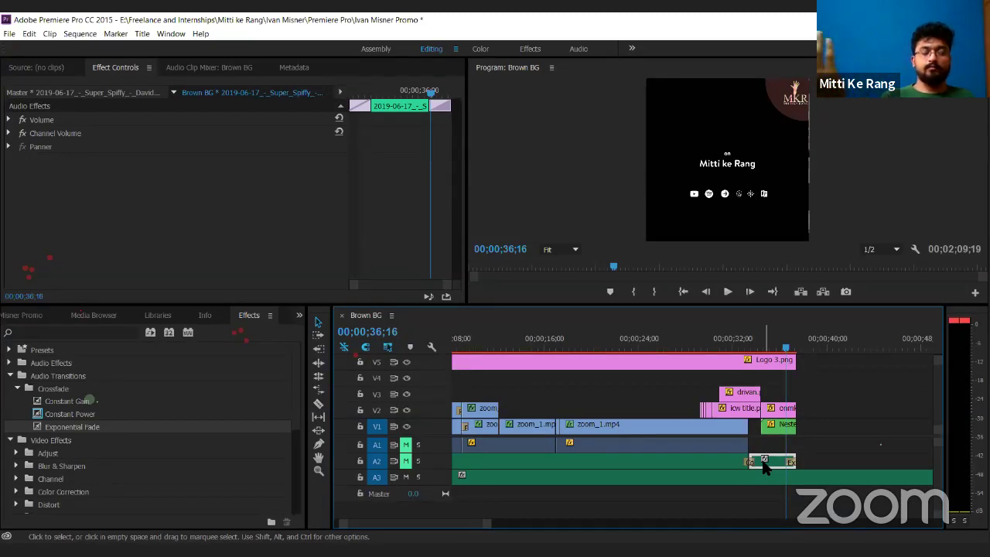
pyautogui.click(709, 458)
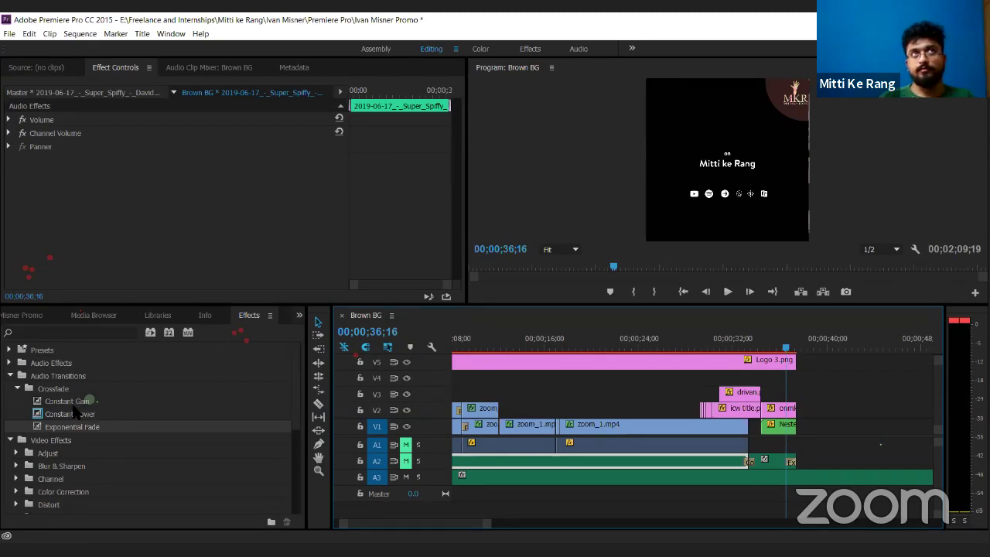
pyautogui.moveTo(75, 411); pyautogui.dragTo(778, 469)
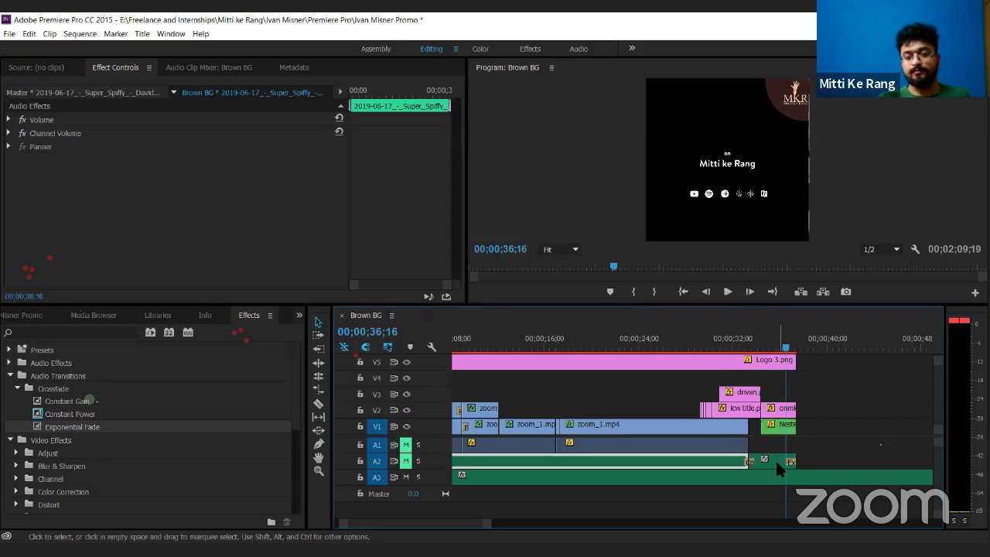
# - Move the short music clip at the end of A2 to A1, directly after the zoom_1.mp4 audio
pyautogui.click(735, 446)
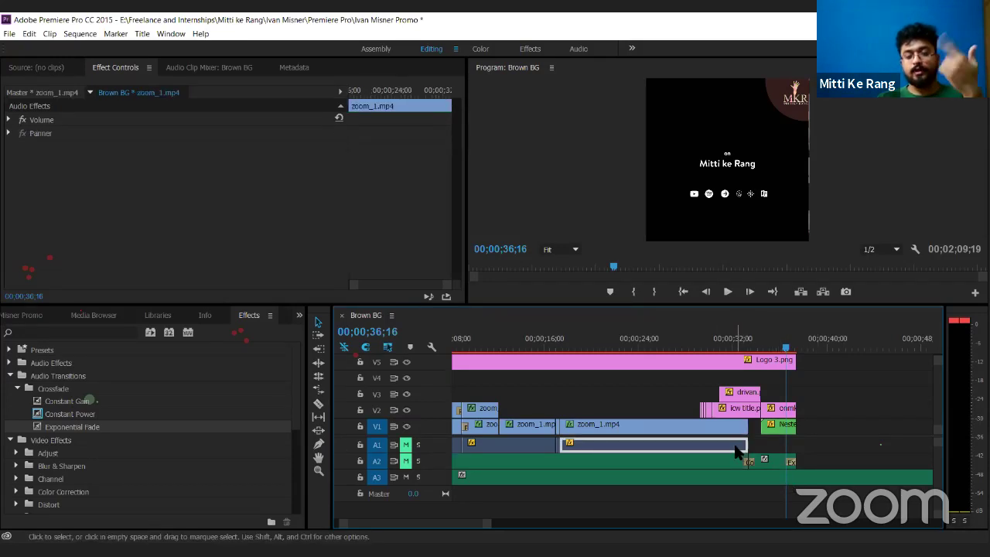
pyautogui.click(777, 458)
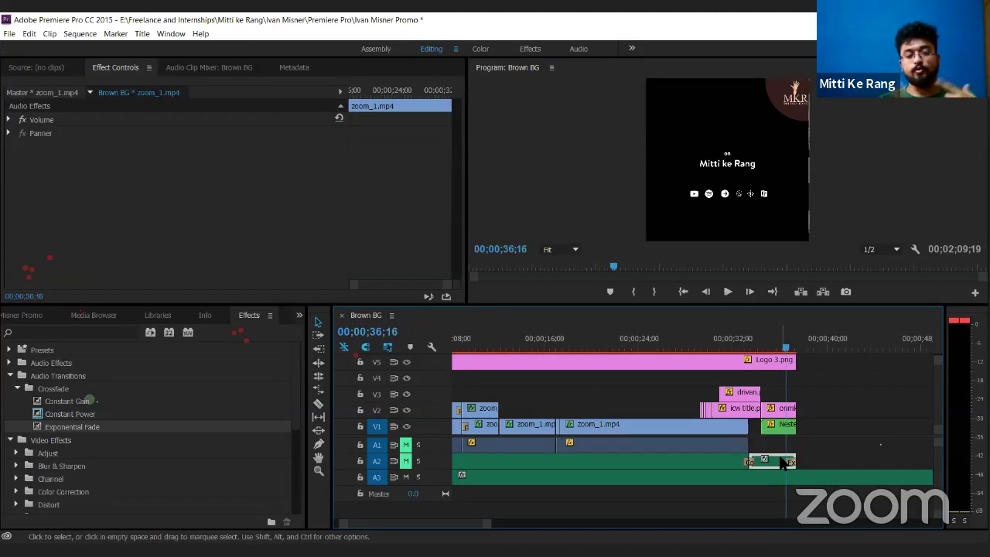
pyautogui.moveTo(781, 462); pyautogui.dragTo(780, 446)
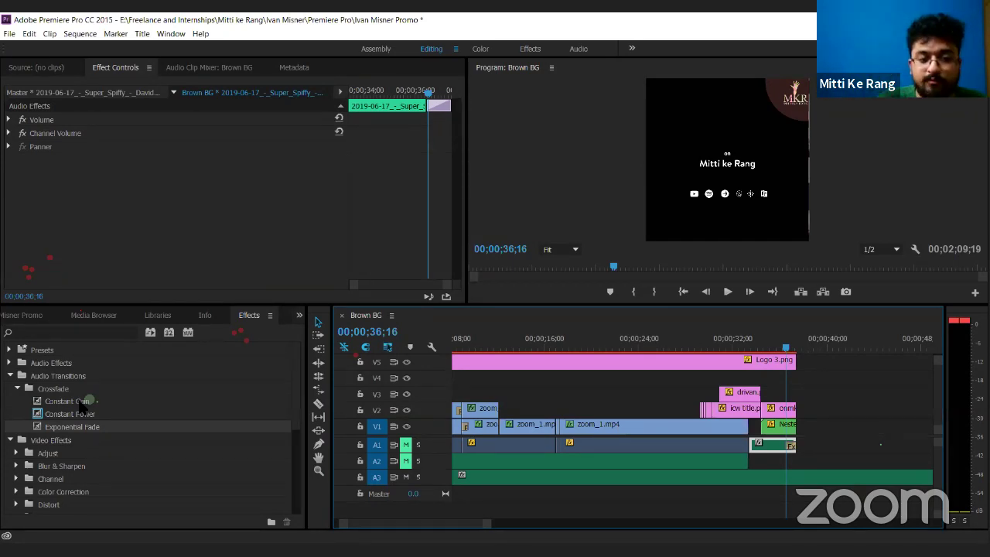
# - Find DeNoiser among the audio effects and apply it to the long zoom_1.mp4 audio clip on A1
pyautogui.click(10, 376)
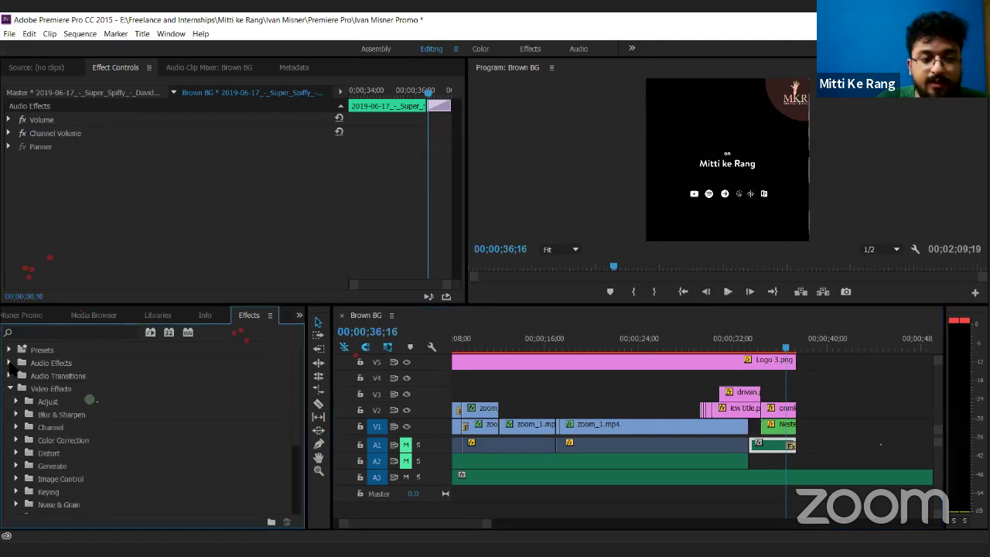
pyautogui.click(10, 362)
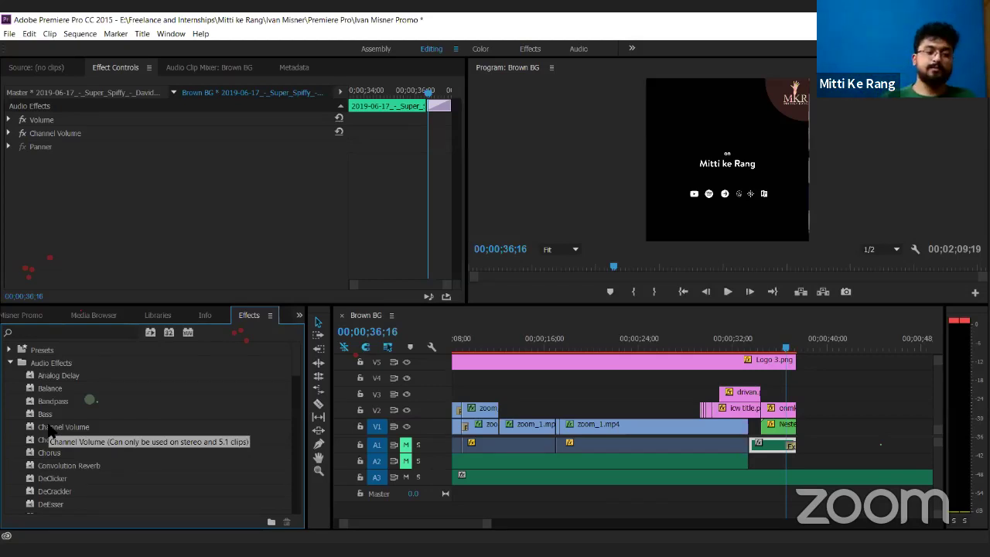
pyautogui.scroll(-3, 135, 471)
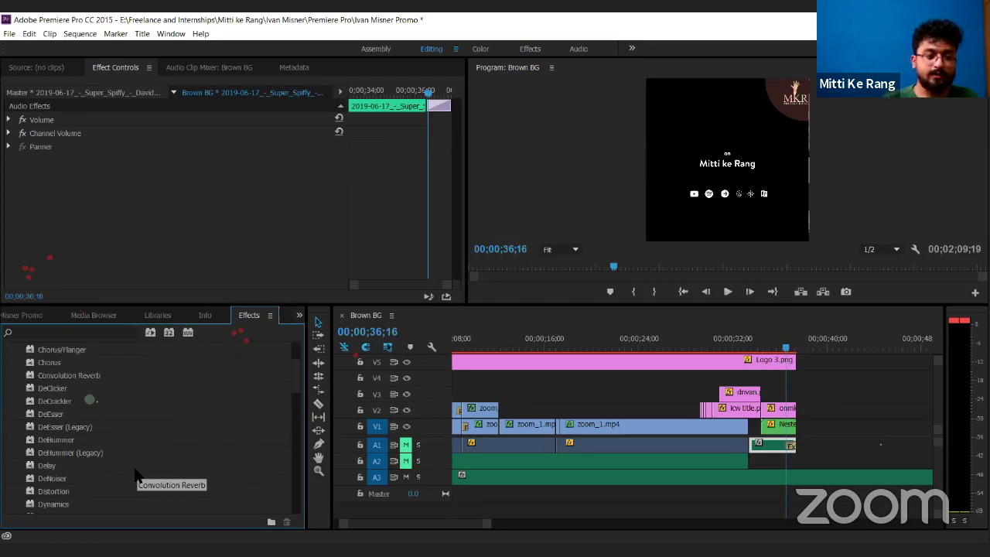
pyautogui.scroll(-3, 135, 473)
pyautogui.scroll(2, 84, 420)
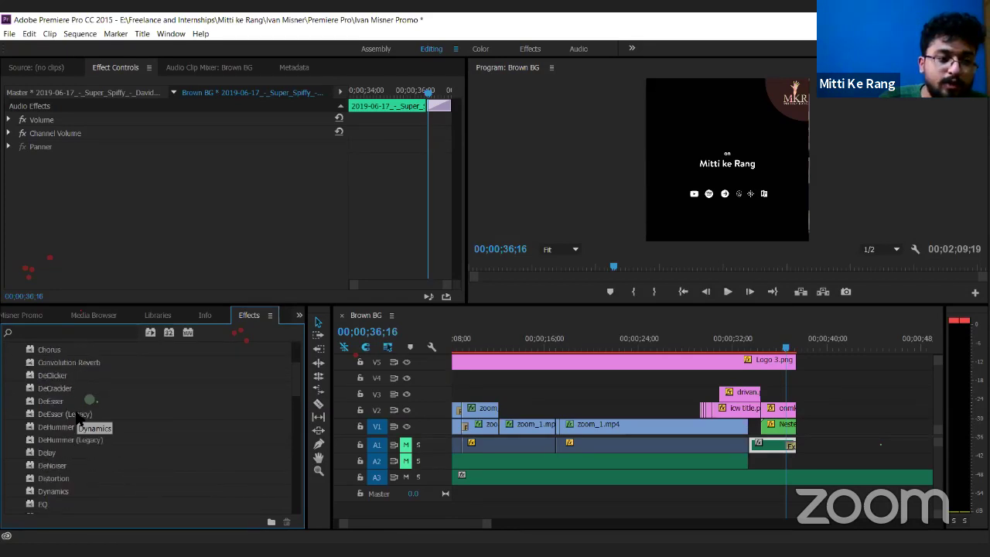
pyautogui.scroll(-1, 81, 418)
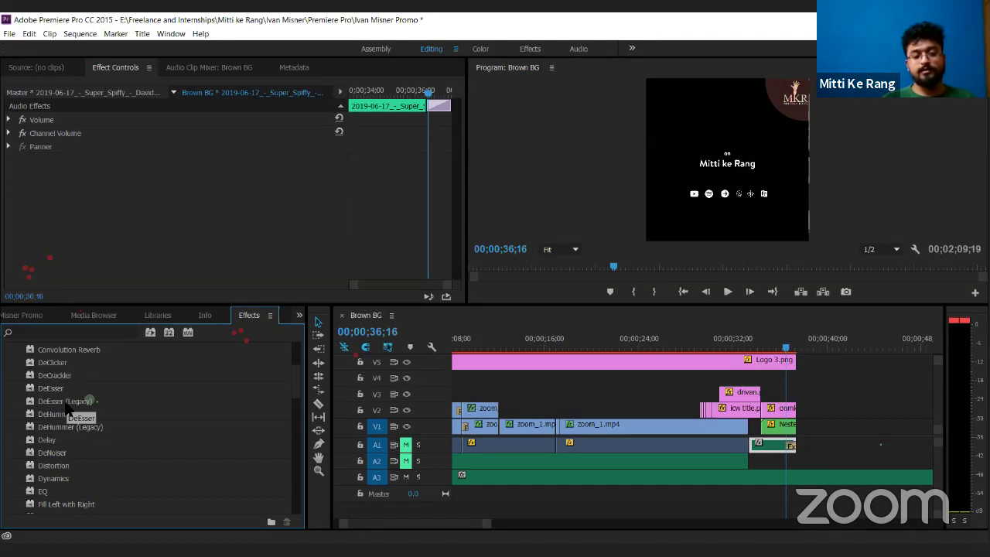
pyautogui.click(68, 452)
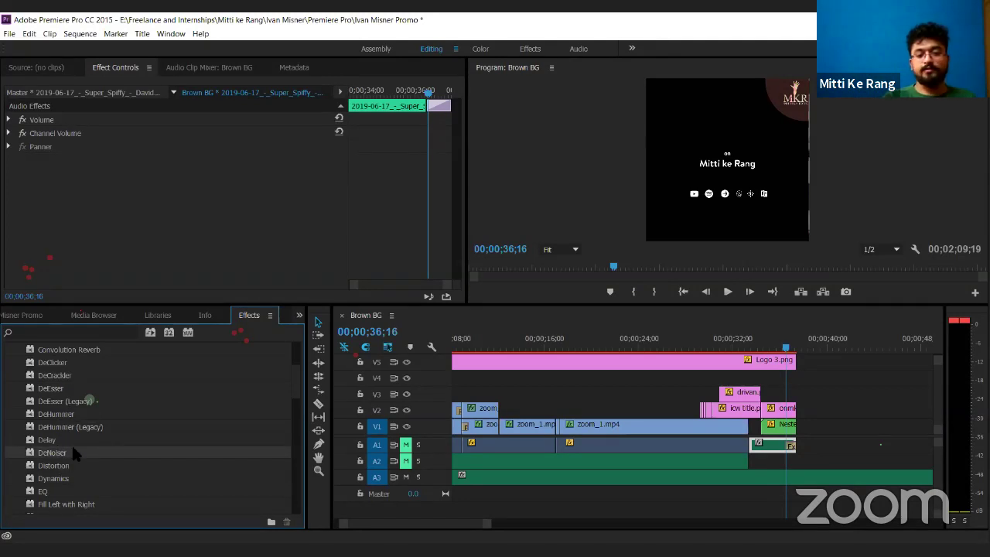
pyautogui.moveTo(74, 451); pyautogui.dragTo(603, 447)
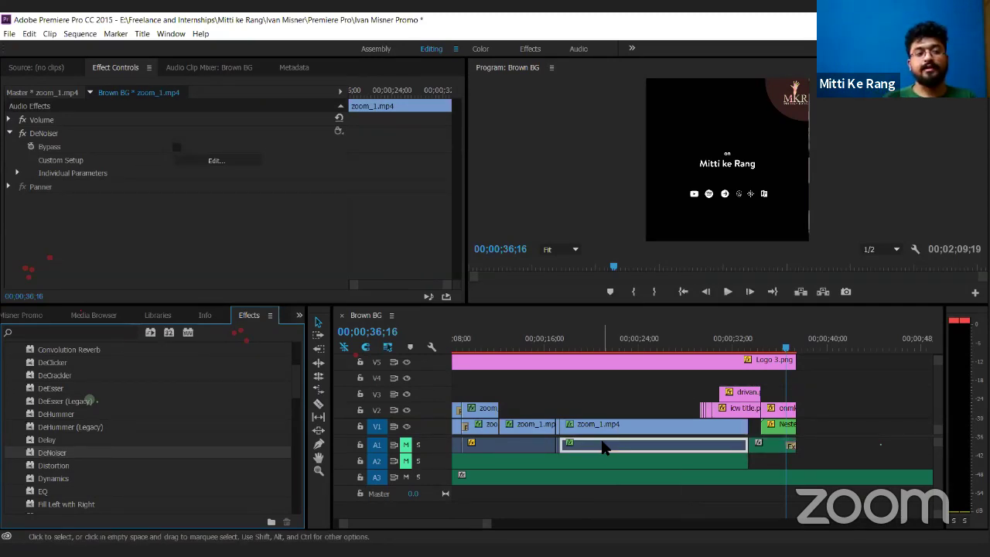
# - Examine the Pan slider in the zoom_1.mp4 audio's Panner settings and the other available audio effects
pyautogui.click(9, 188)
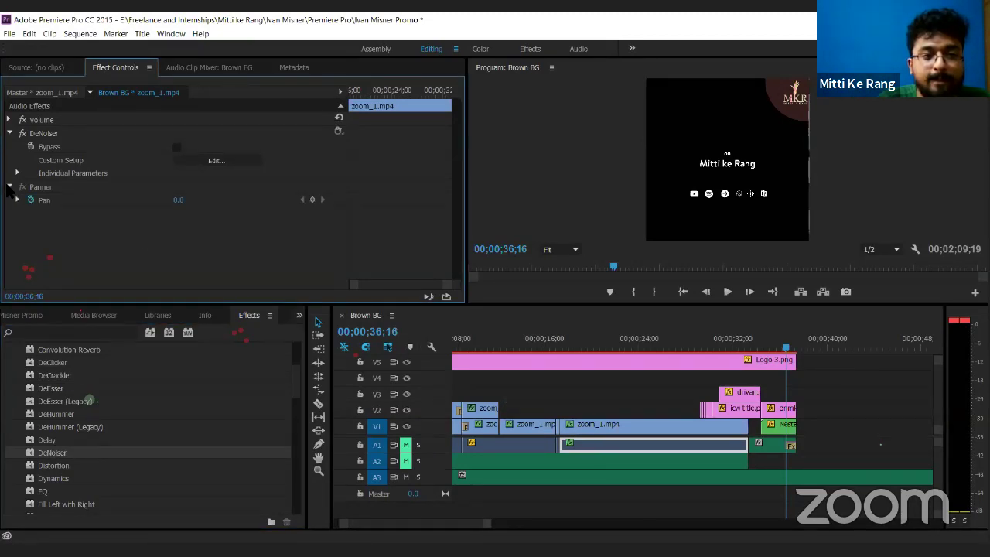
pyautogui.click(10, 189)
pyautogui.click(9, 188)
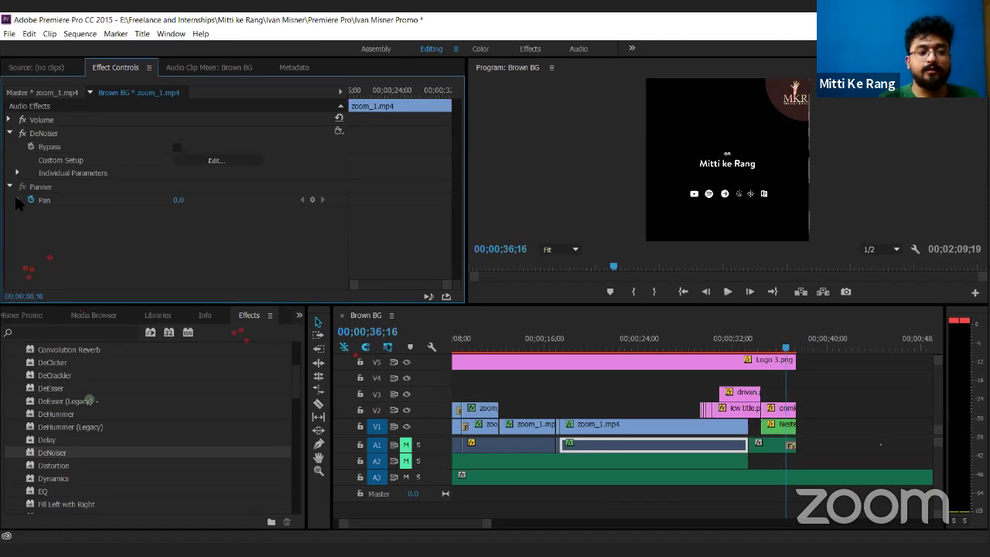
pyautogui.click(17, 199)
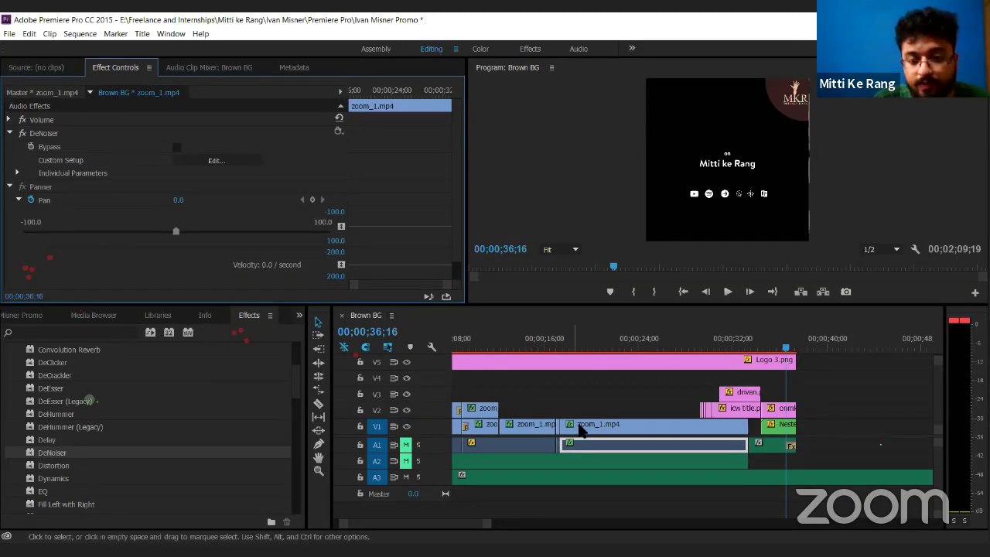
pyautogui.scroll(-3, 71, 433)
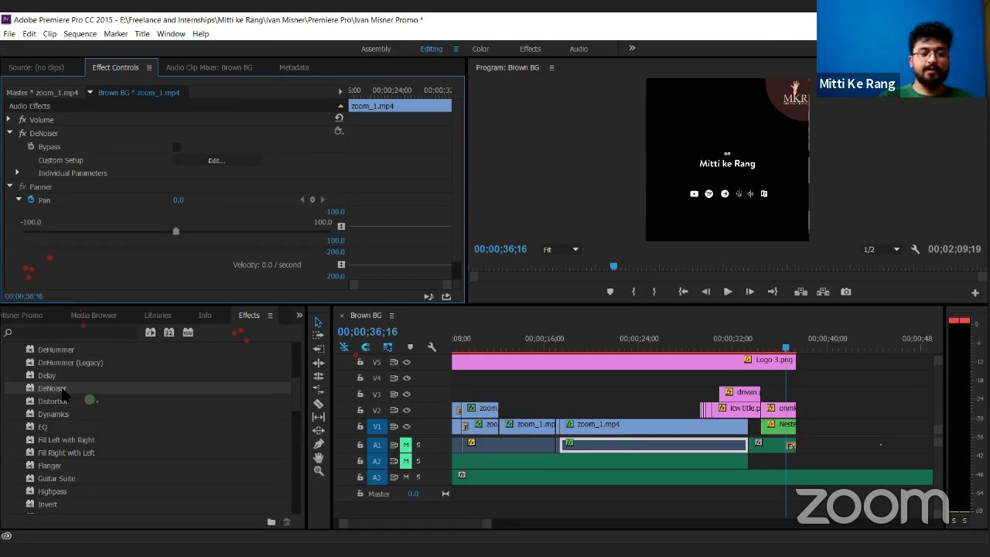
# - Find Lowpass among the audio effects and apply it to the long zoom_1.mp4 audio clip on A1
pyautogui.scroll(-4, 64, 395)
pyautogui.scroll(2, 58, 393)
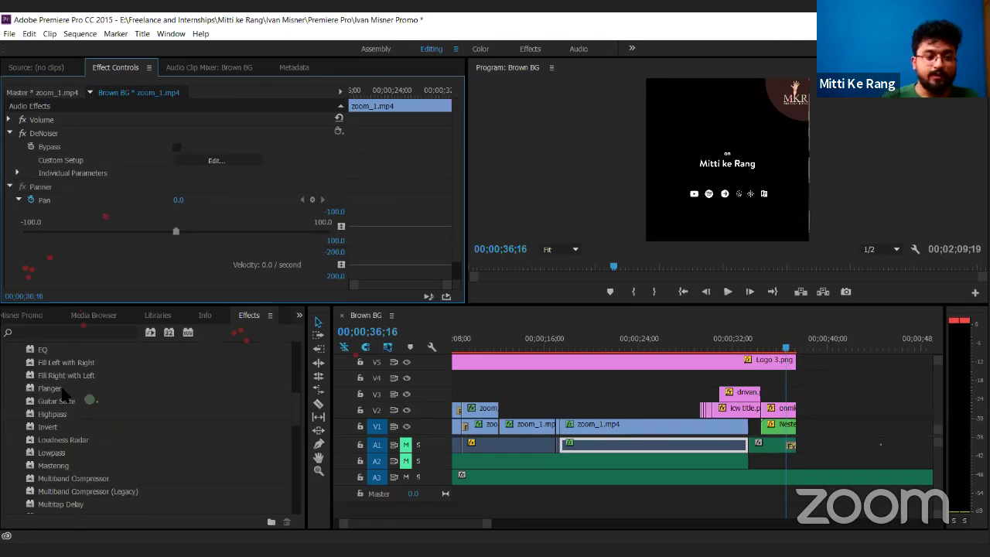
pyautogui.click(56, 457)
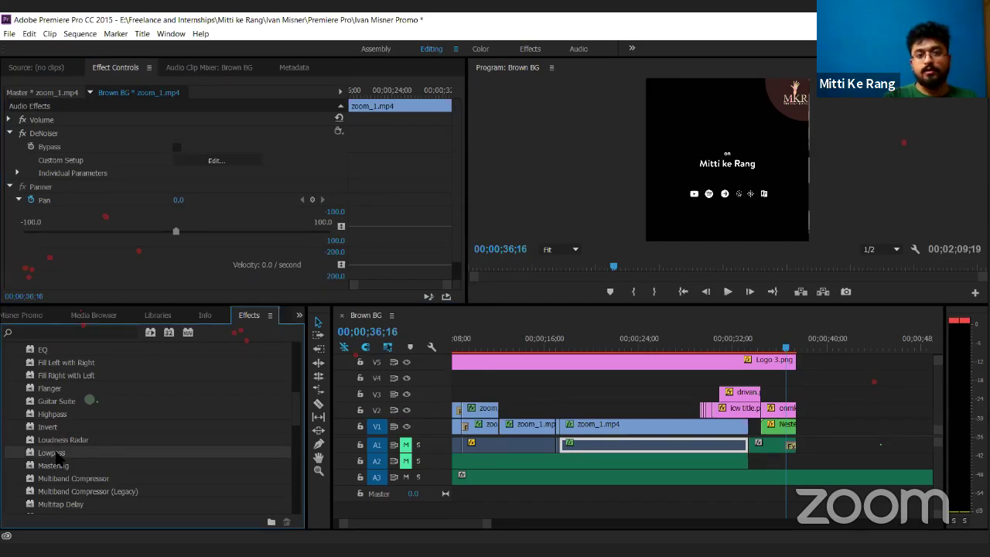
pyautogui.moveTo(579, 449); pyautogui.dragTo(579, 448)
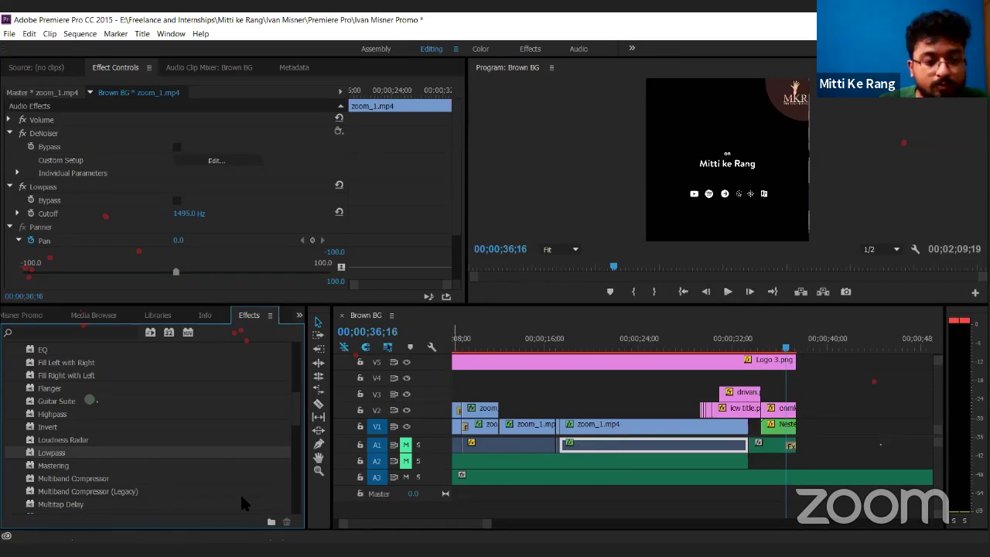
# - Examine the remaining audio effects and the clip options available for the long zoom_1.mp4 audio clip on A1
pyautogui.scroll(-1, 213, 487)
pyautogui.scroll(-3, 206, 477)
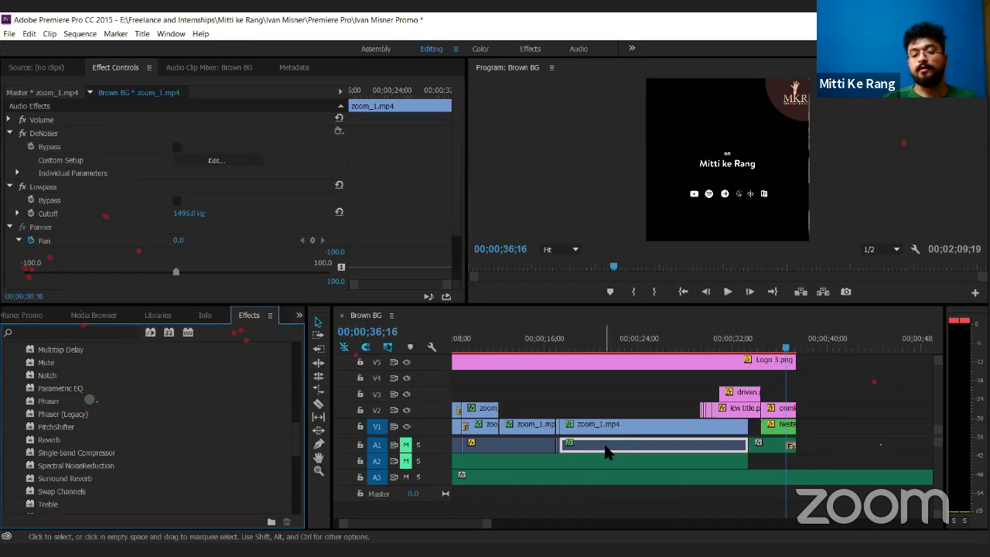
pyautogui.click(483, 446)
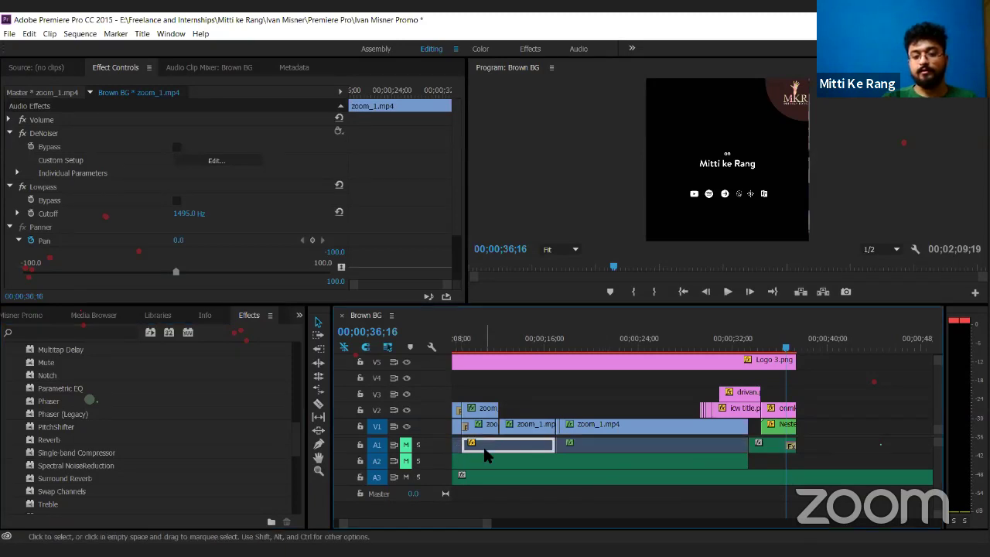
pyautogui.click(606, 445)
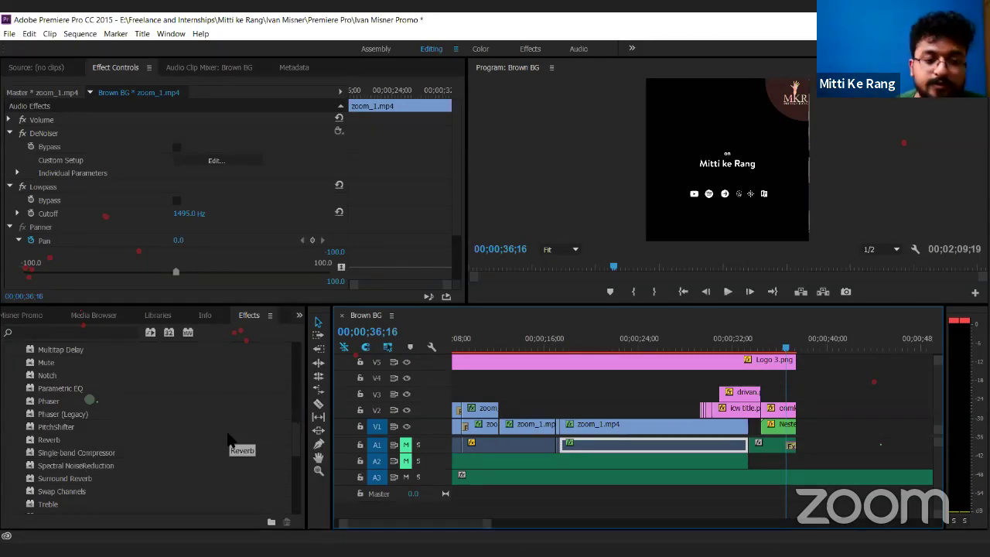
pyautogui.scroll(-3, 232, 441)
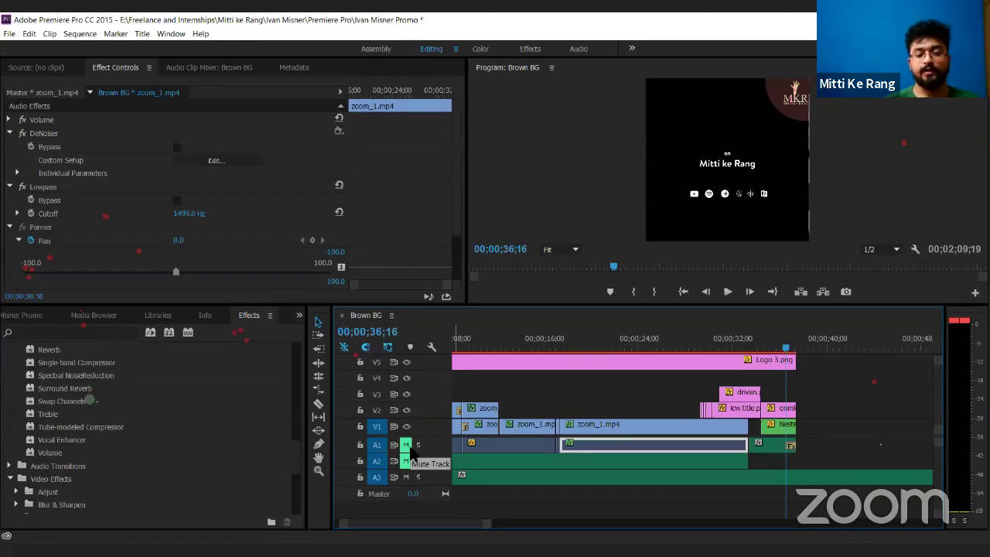
pyautogui.rightClick(661, 449)
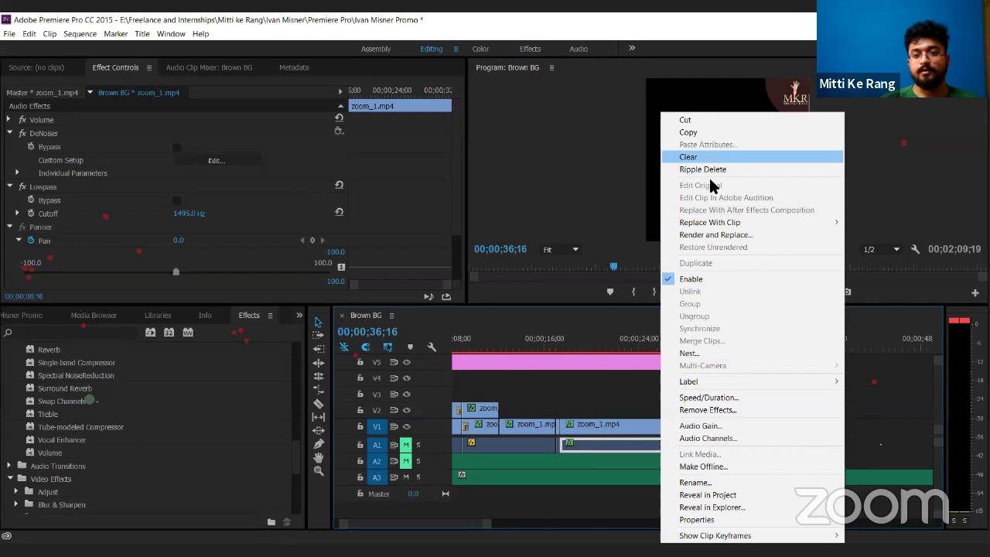
pyautogui.click(710, 279)
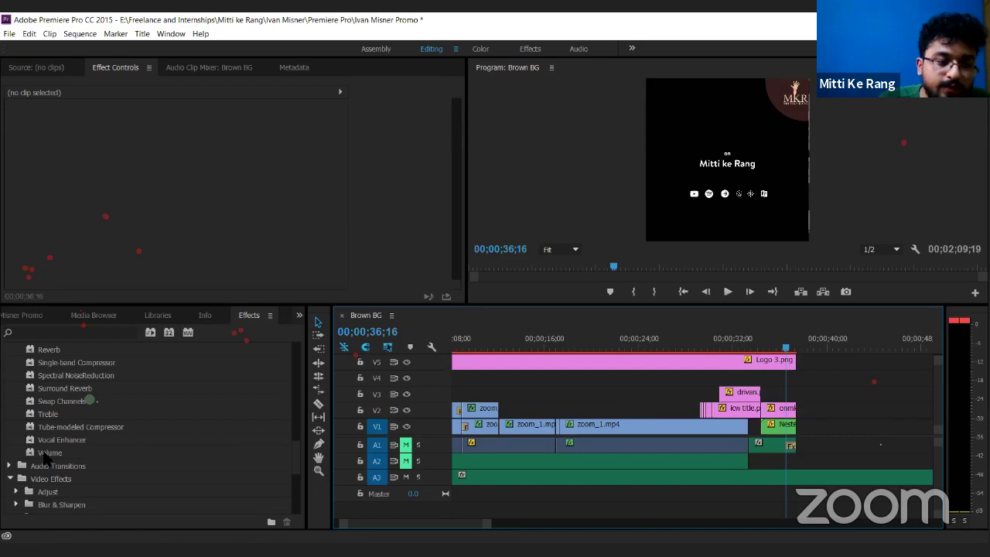
# - Apply the Volume audio effect to the long zoom_1.mp4 audio clip on A1 and examine its Level setting
pyautogui.scroll(3, 44, 459)
pyautogui.scroll(-4, 45, 459)
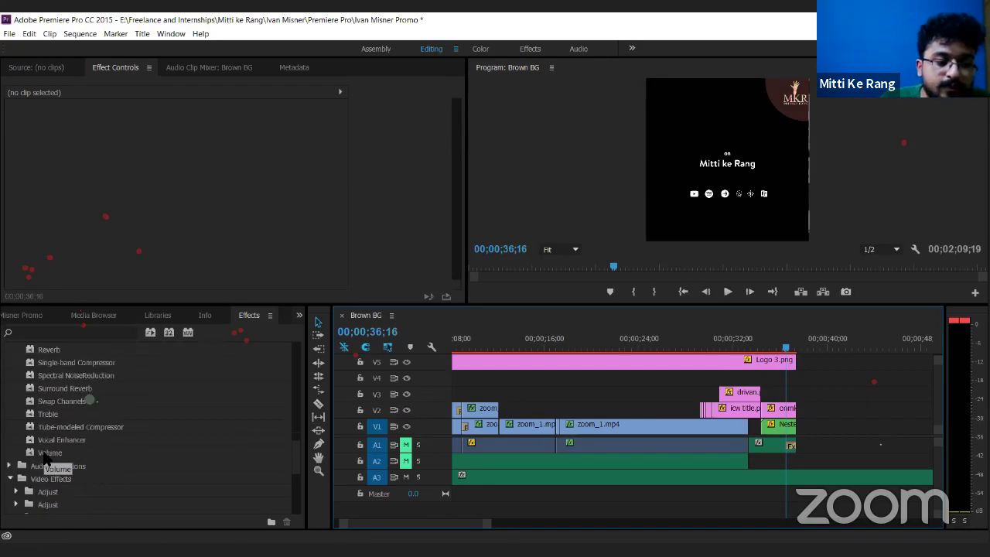
pyautogui.click(54, 441)
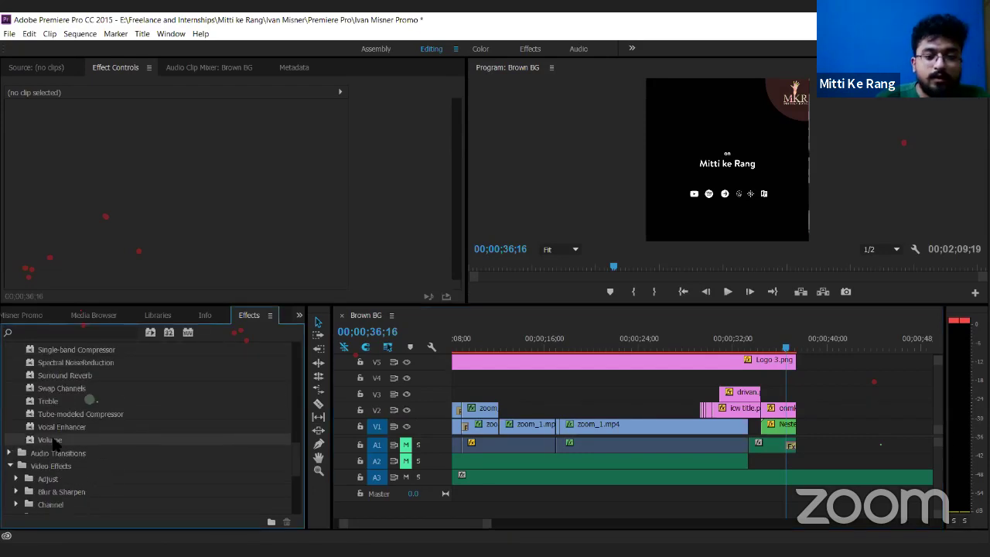
pyautogui.moveTo(54, 440); pyautogui.dragTo(602, 445)
pyautogui.scroll(-3, 77, 232)
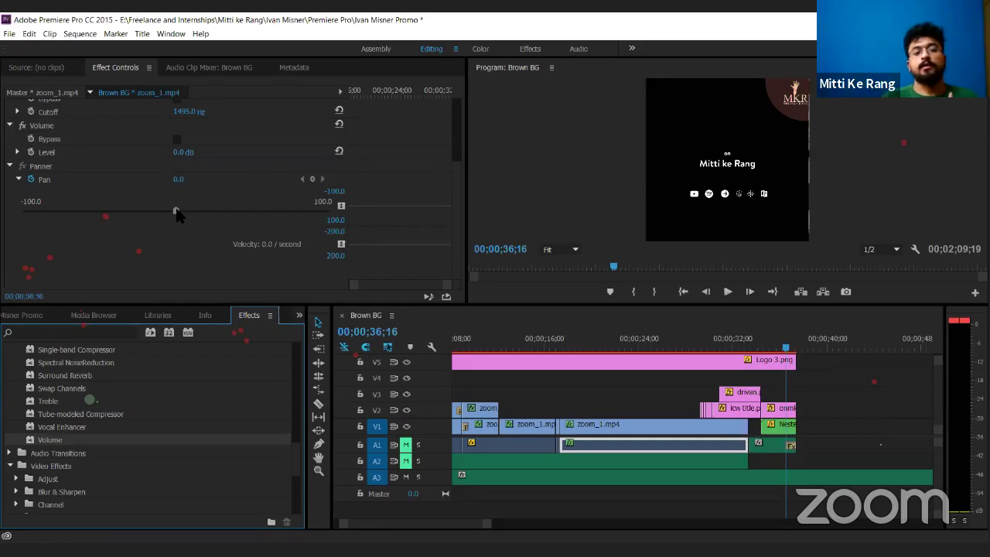
# - Try the Vocal Enhancer effect on the long zoom_1.mp4 audio clip and undo the added Volume effect
pyautogui.click(79, 427)
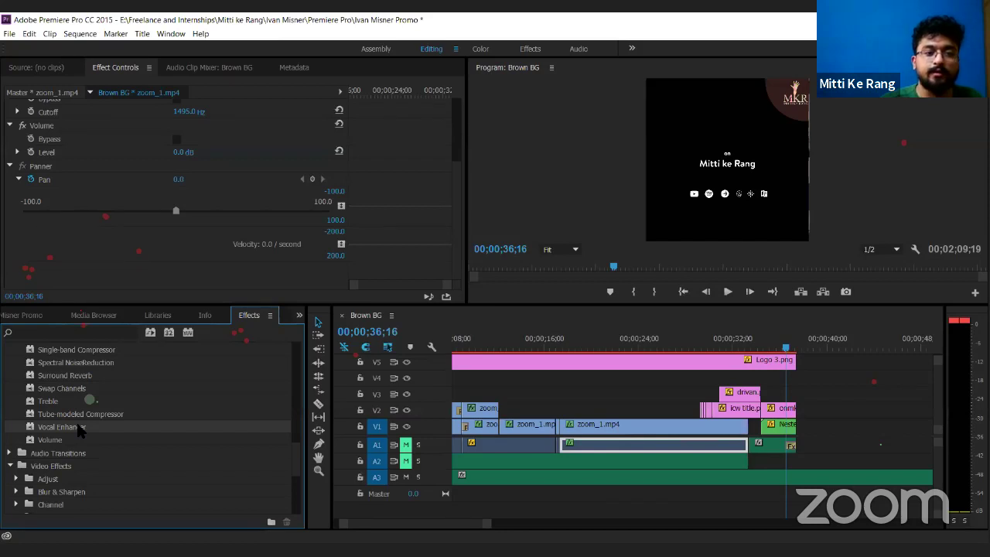
pyautogui.click(670, 446)
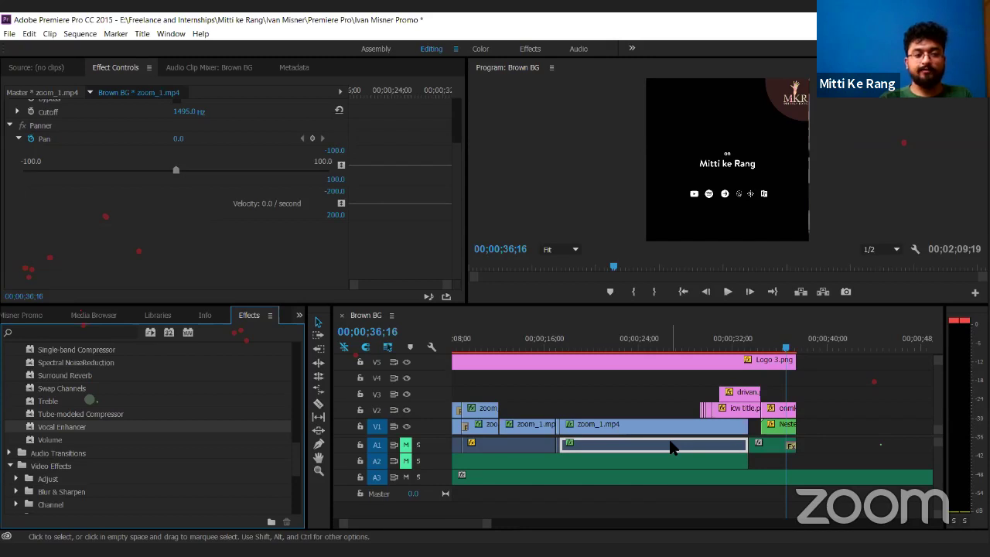
pyautogui.scroll(3, 239, 249)
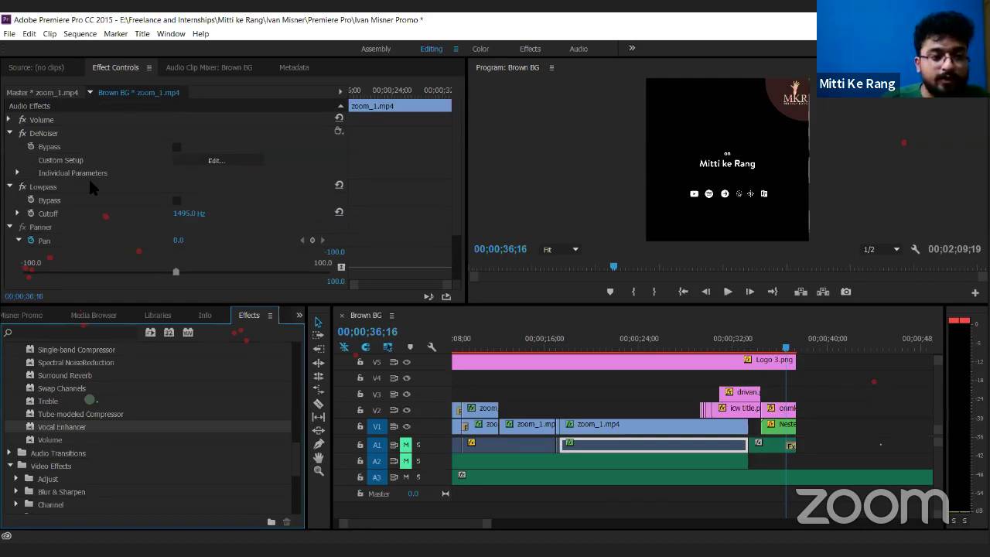
# - Look through the available audio effects, from Analog Delay to Volume, in the Audio Effects folder
pyautogui.scroll(-2, 90, 186)
pyautogui.scroll(2, 90, 186)
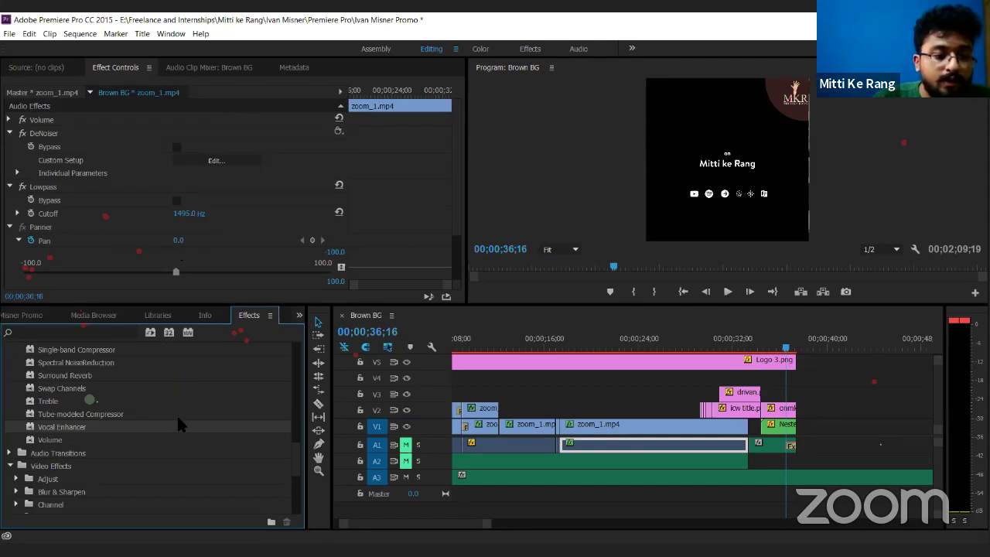
pyautogui.scroll(-1, 178, 423)
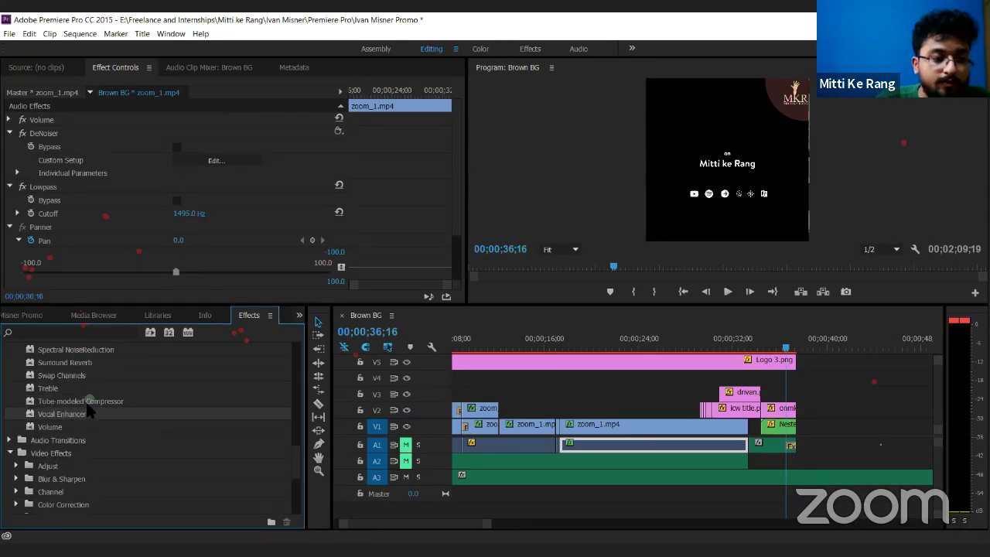
pyautogui.scroll(3, 87, 409)
pyautogui.scroll(5, 116, 402)
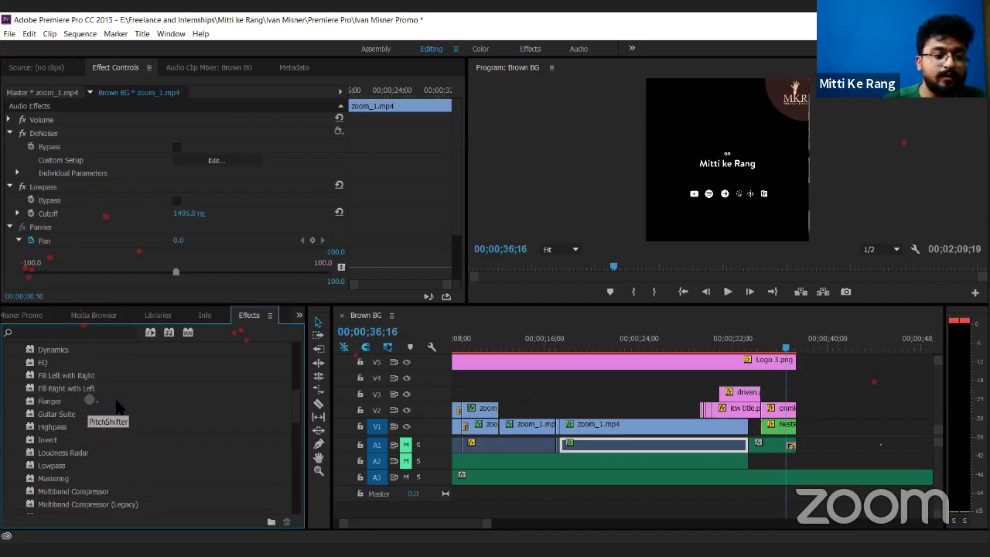
pyautogui.scroll(-6, 116, 402)
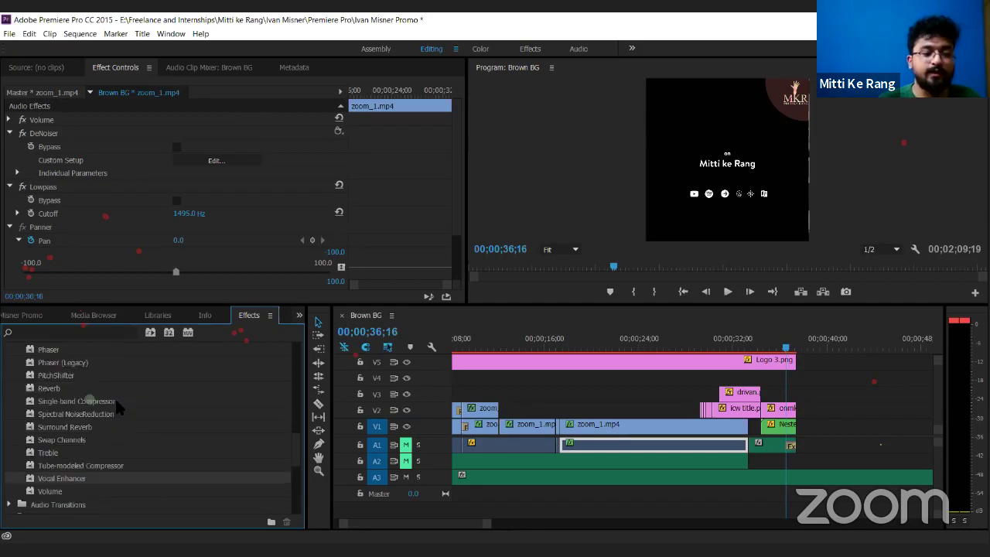
pyautogui.scroll(2, 114, 396)
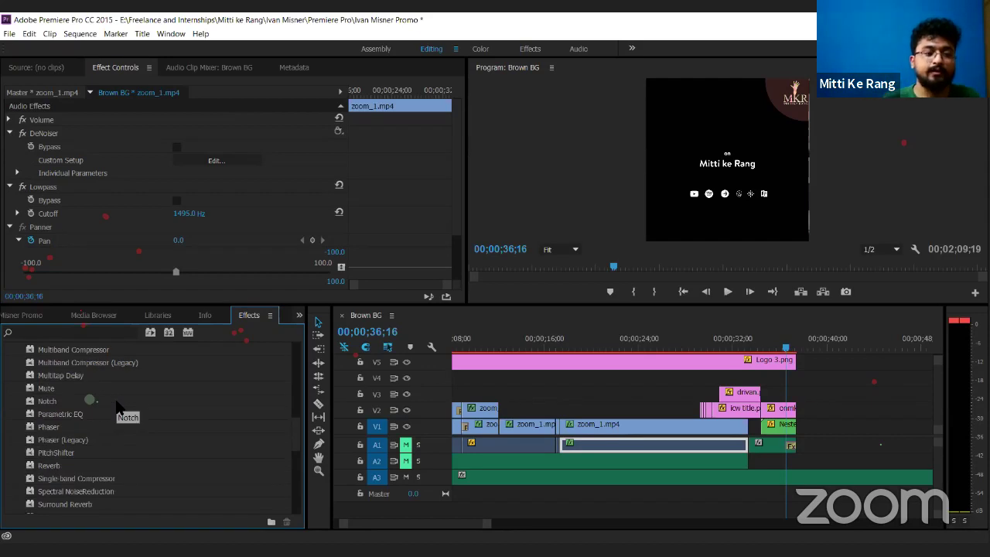
pyautogui.scroll(10, 116, 407)
pyautogui.scroll(-15, 116, 406)
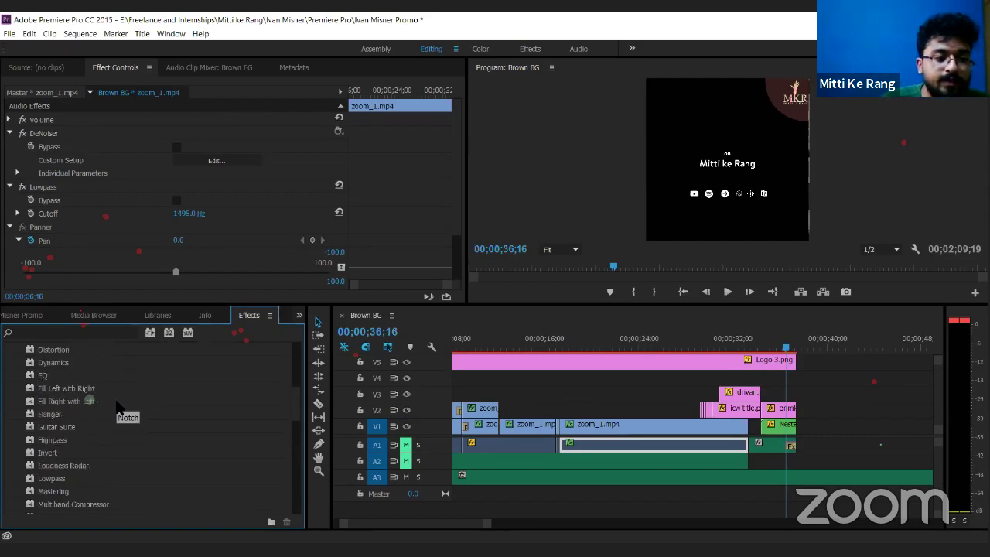
pyautogui.scroll(3, 115, 406)
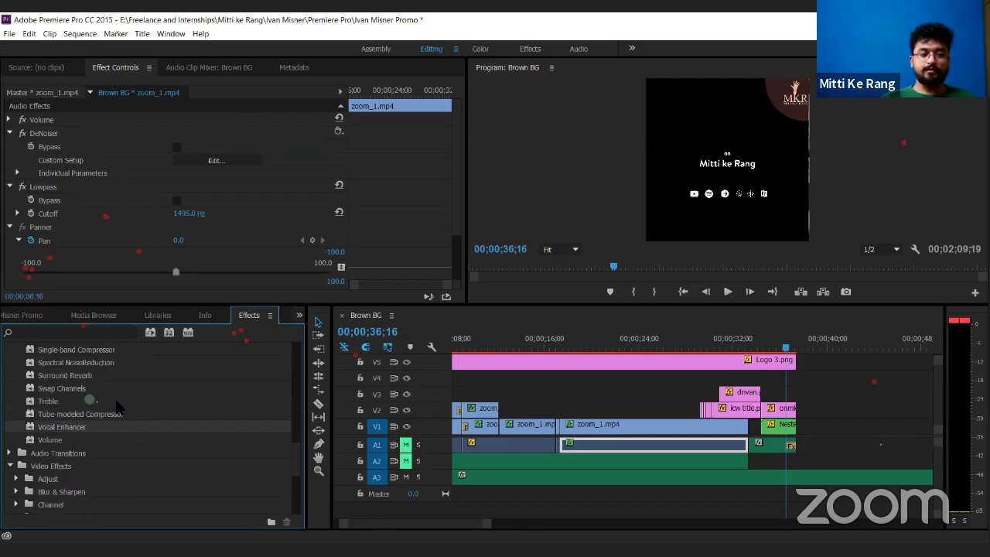
pyautogui.scroll(15, 116, 406)
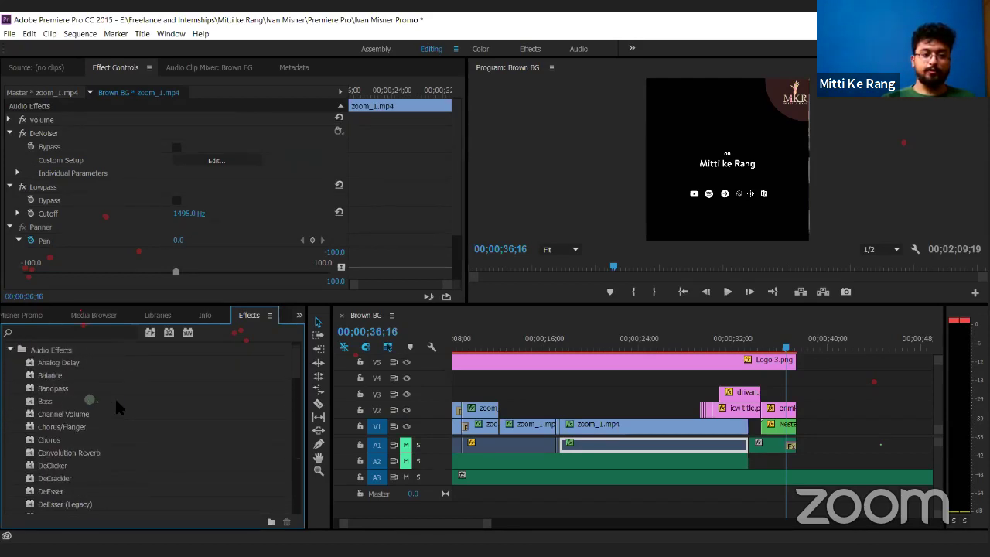
# - Collapse the Audio Effects and Video Effects folders and expand the Video Transitions folder
pyautogui.click(10, 350)
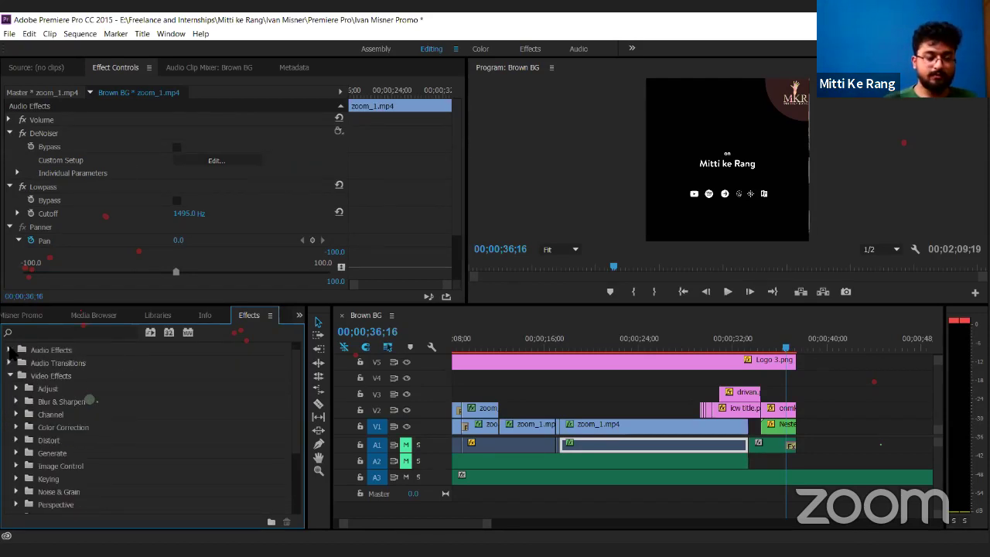
pyautogui.click(10, 375)
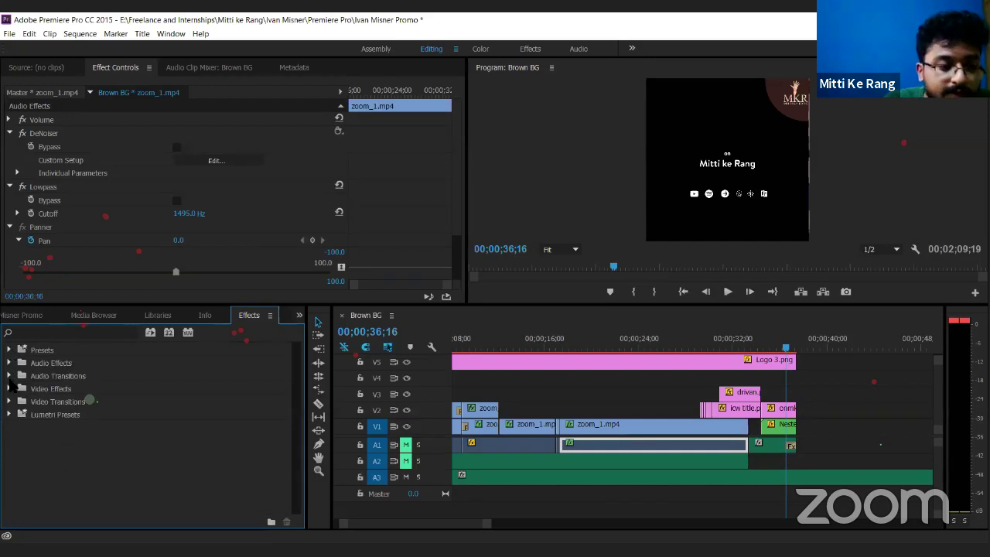
pyautogui.click(10, 389)
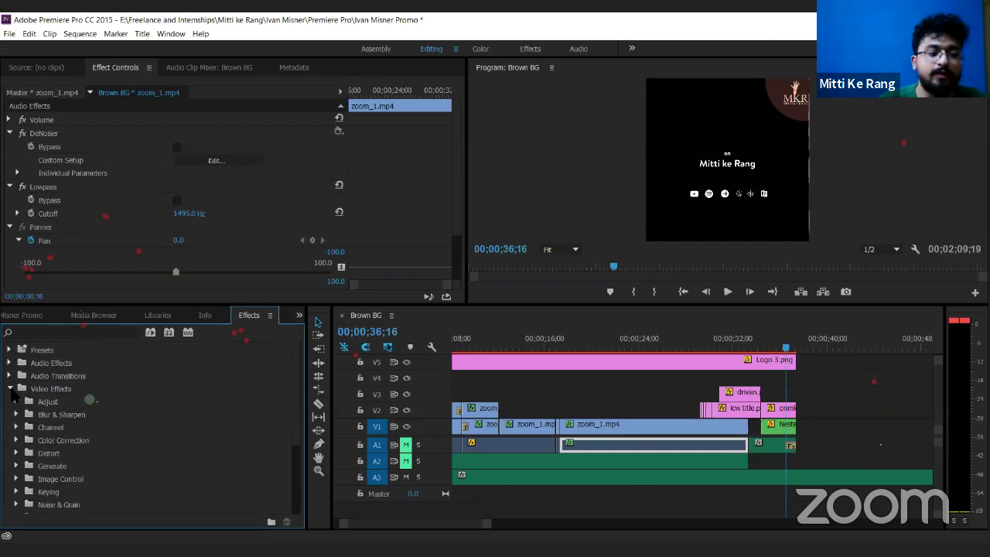
pyautogui.click(10, 389)
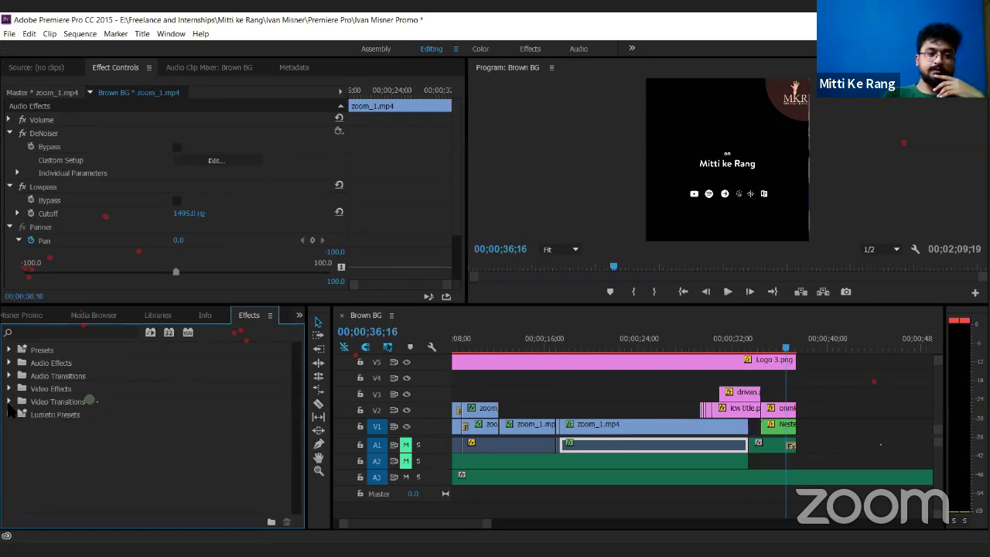
pyautogui.click(9, 402)
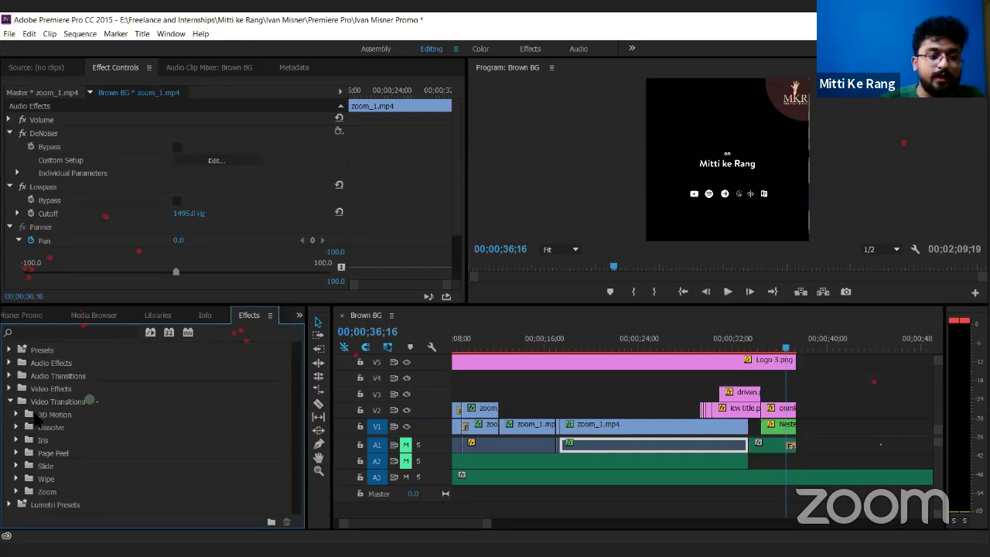
# - Look over the transitions in the Dissolve group, then collapse the group within Video Transitions
pyautogui.click(16, 428)
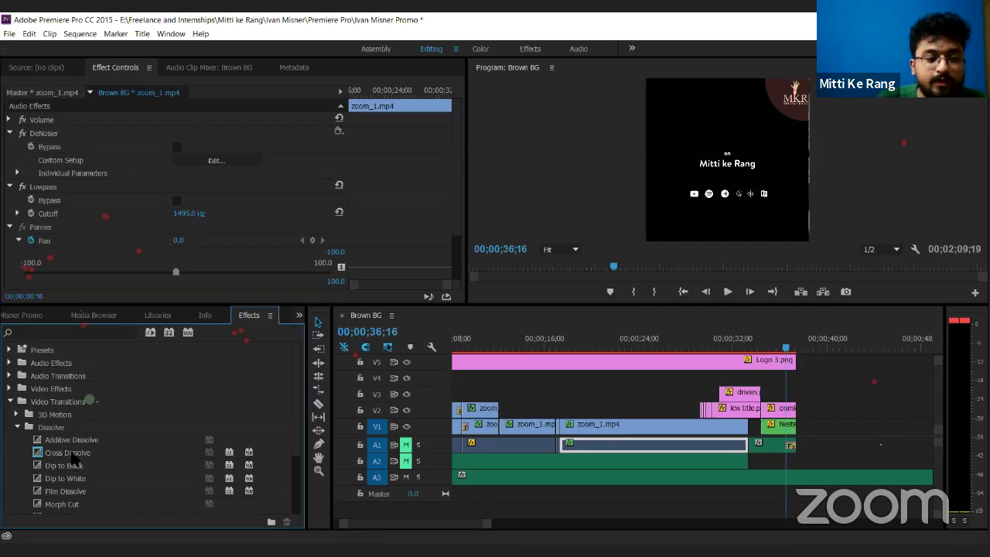
pyautogui.scroll(-3, 71, 454)
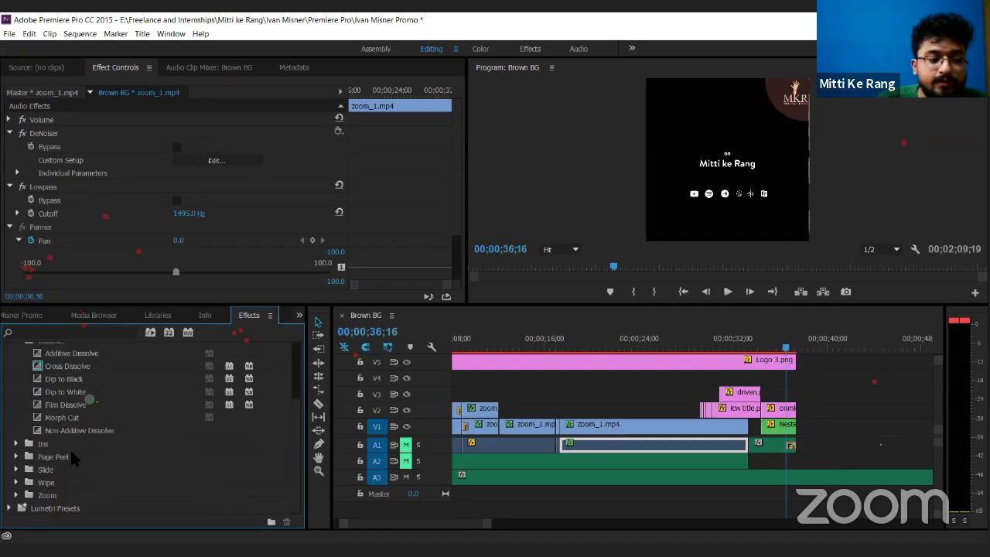
pyautogui.scroll(2, 31, 417)
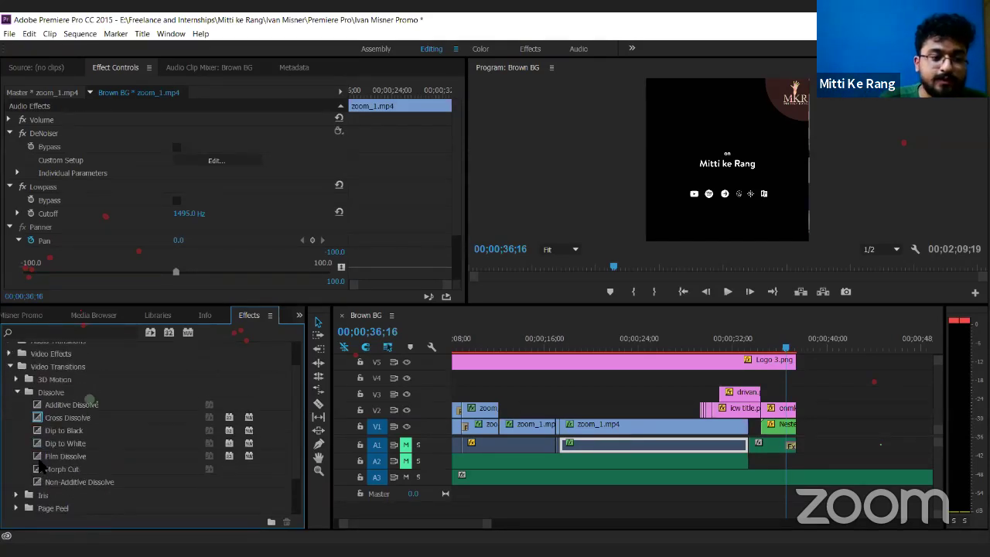
pyautogui.click(17, 393)
pyautogui.click(16, 391)
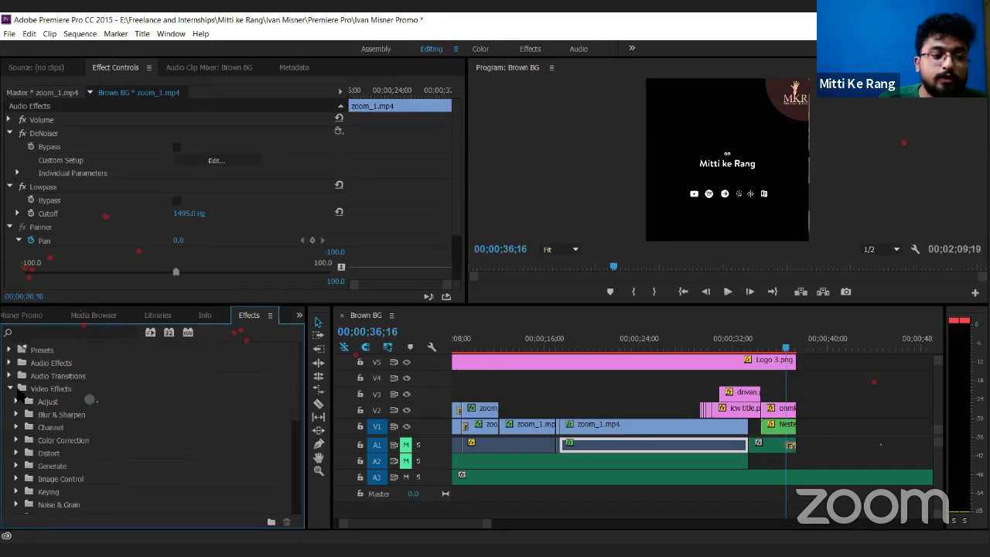
pyautogui.click(10, 388)
pyautogui.click(11, 401)
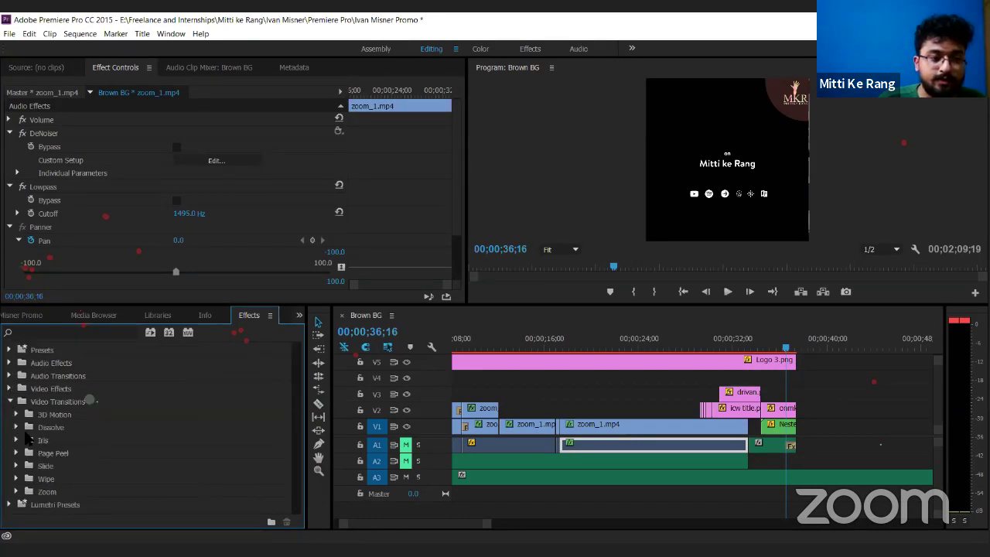
# - Apply Cross Dissolve to the V1 cut between the last two zoom_1.mp4 clips and play through it
pyautogui.click(16, 427)
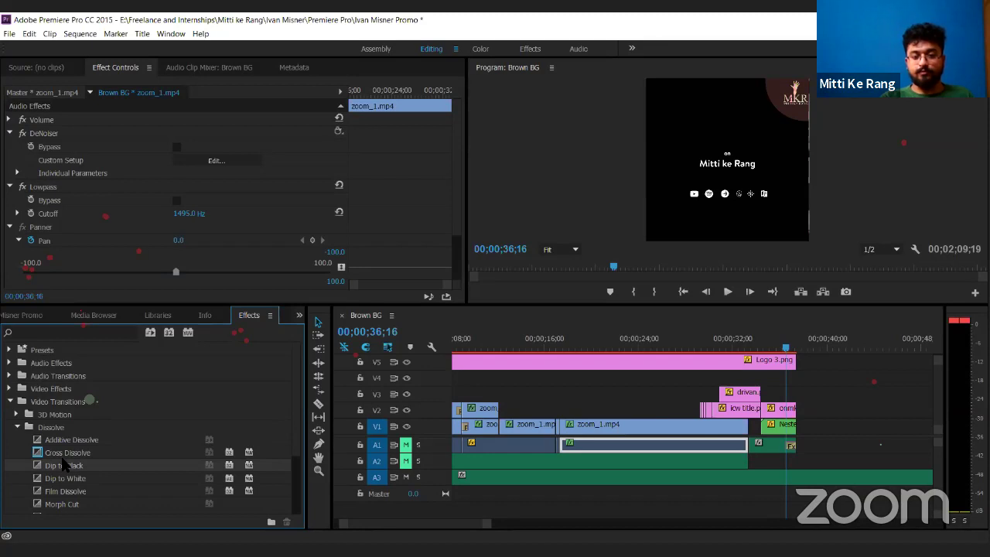
pyautogui.moveTo(67, 452); pyautogui.dragTo(562, 426)
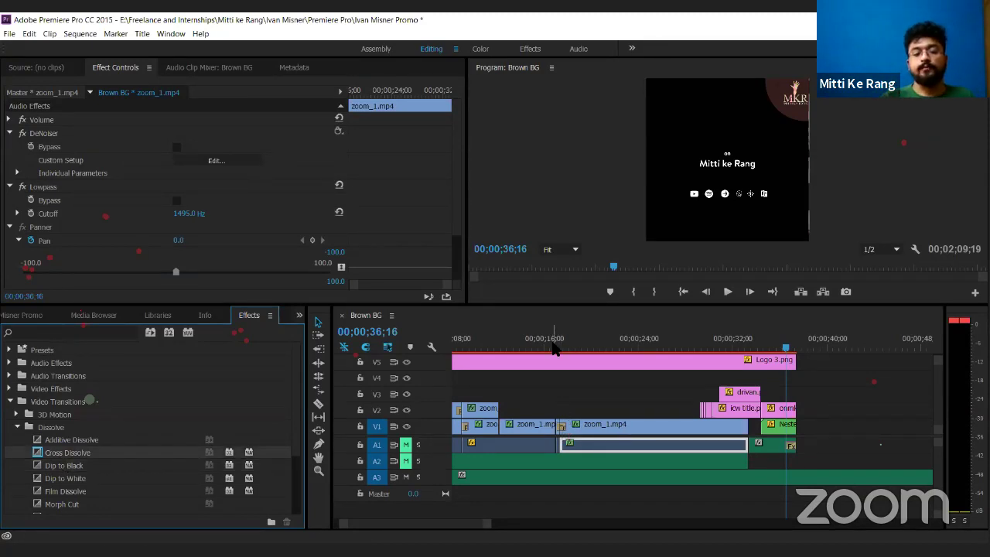
pyautogui.click(554, 348)
pyautogui.press('space')
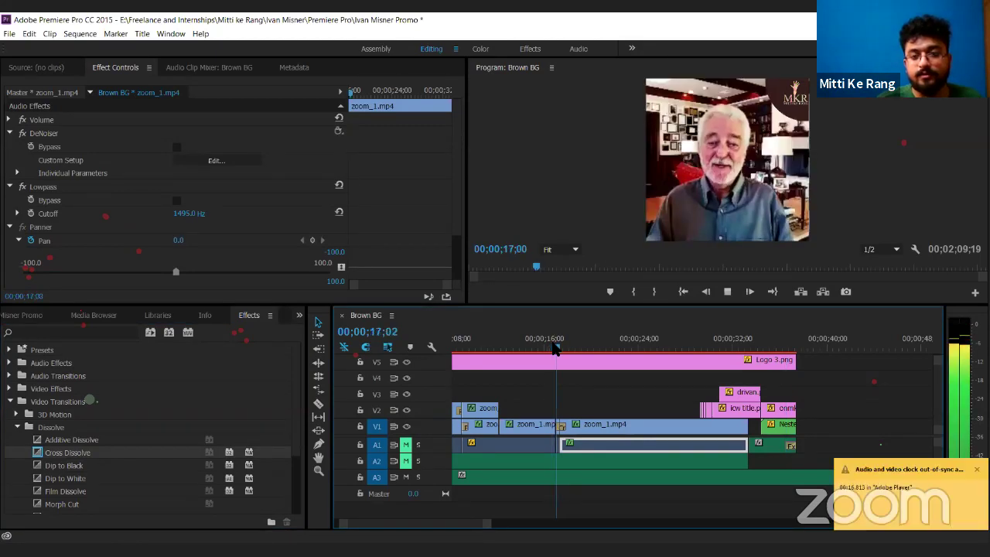
pyautogui.press('space')
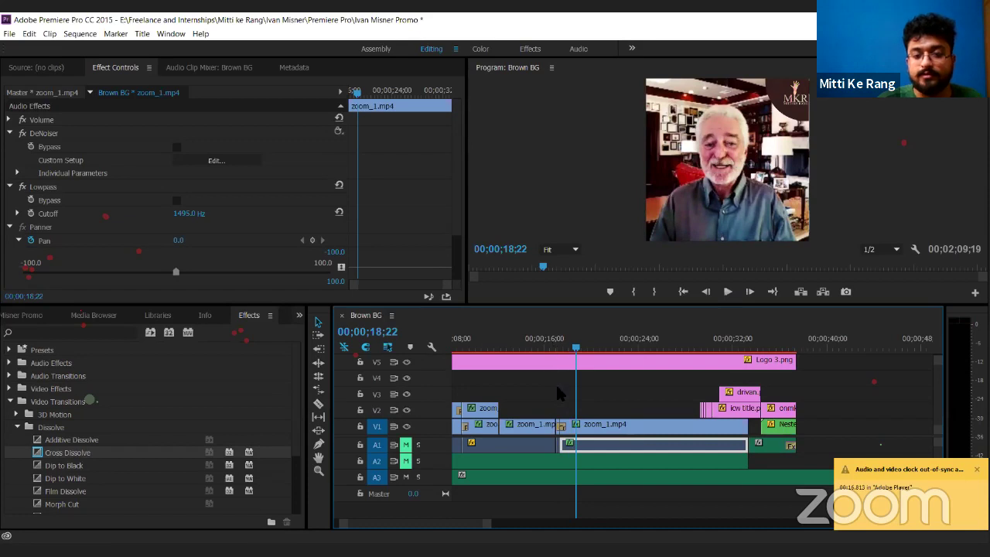
# - Replace the Cross Dissolve between the two zoom_1.mp4 clips on V1 with Additive Dissolve
pyautogui.click(561, 432)
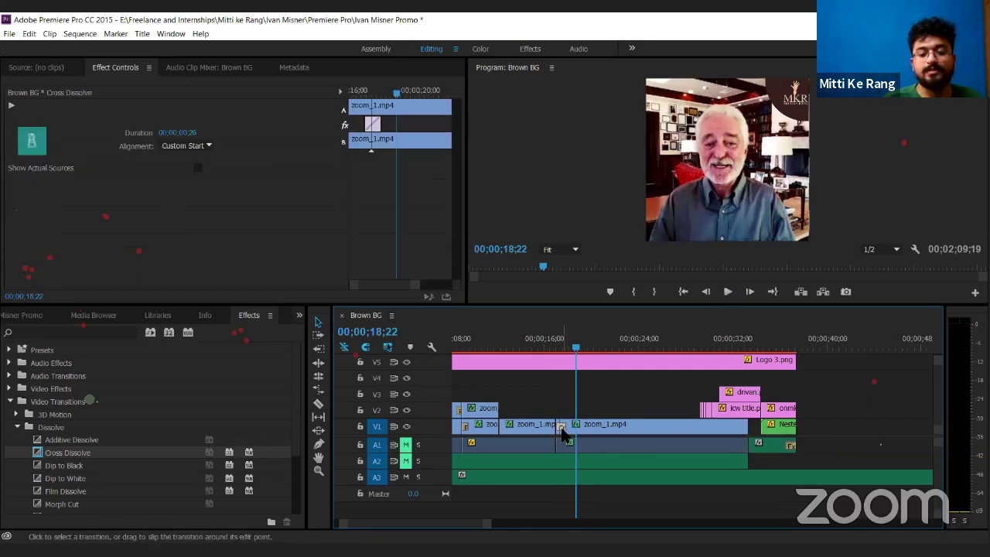
pyautogui.press('Delete')
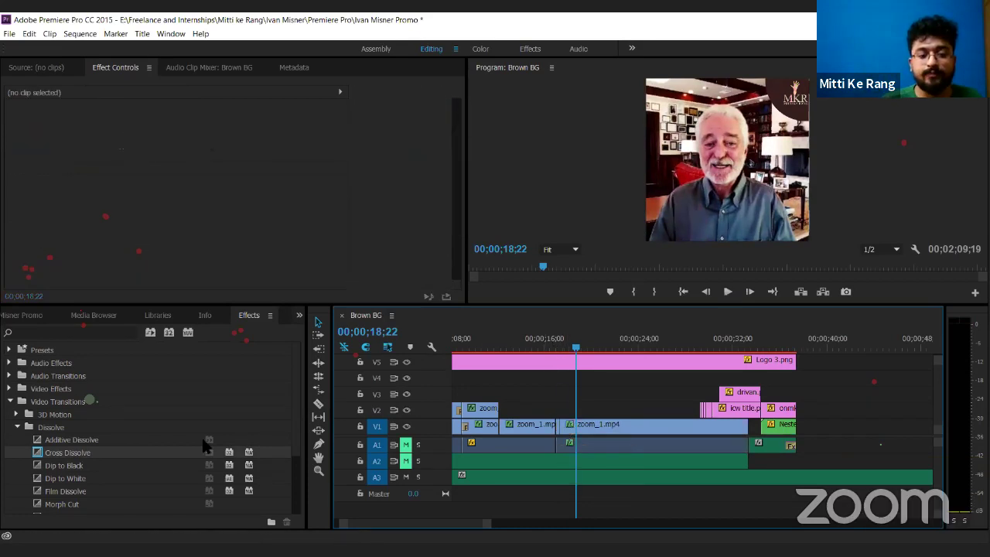
pyautogui.click(62, 439)
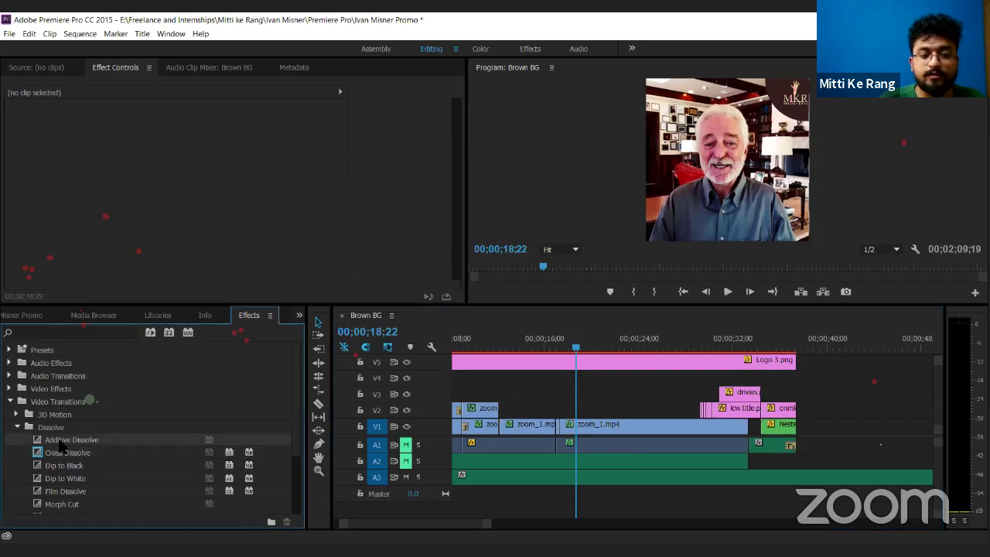
pyautogui.moveTo(61, 443); pyautogui.dragTo(558, 426)
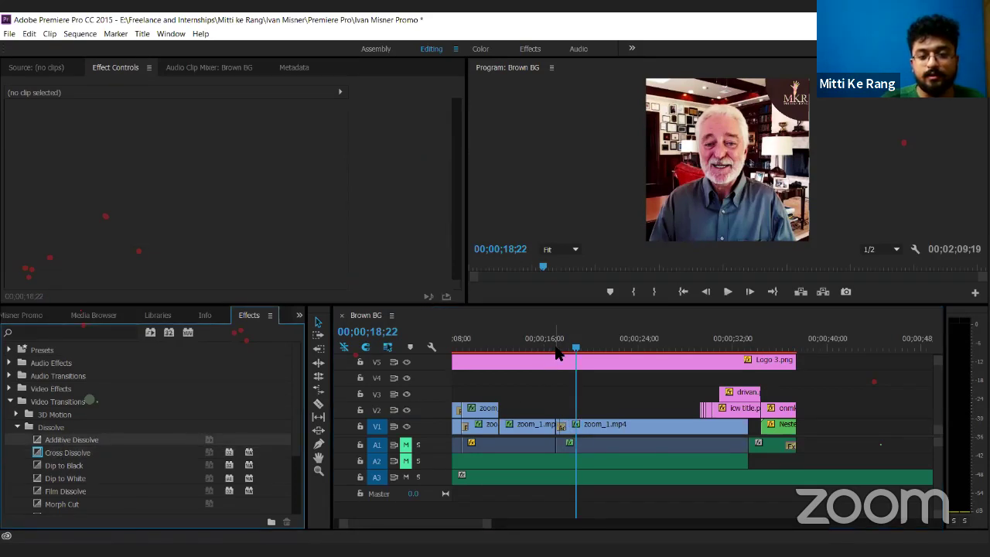
# - Preview the Additive Dissolve at the zoom_1.mp4 cut, then delete it from the timeline
pyautogui.click(555, 350)
pyautogui.press('space')
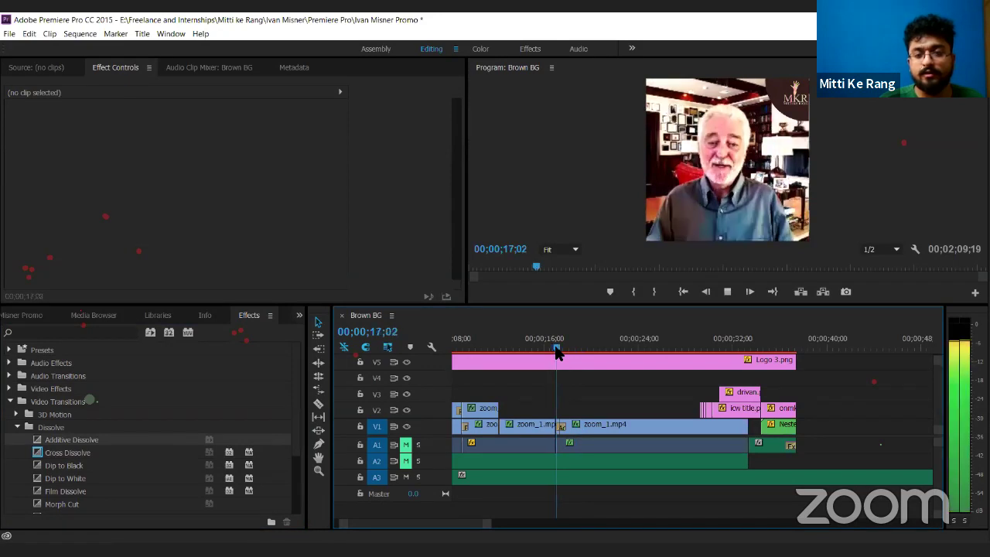
pyautogui.press('space')
pyautogui.moveTo(567, 353); pyautogui.dragTo(559, 349)
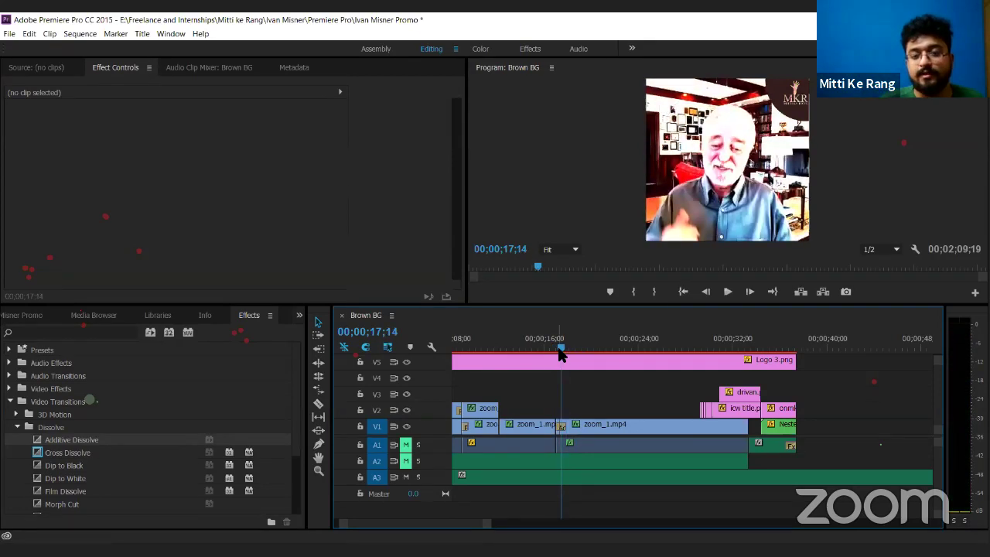
pyautogui.click(561, 430)
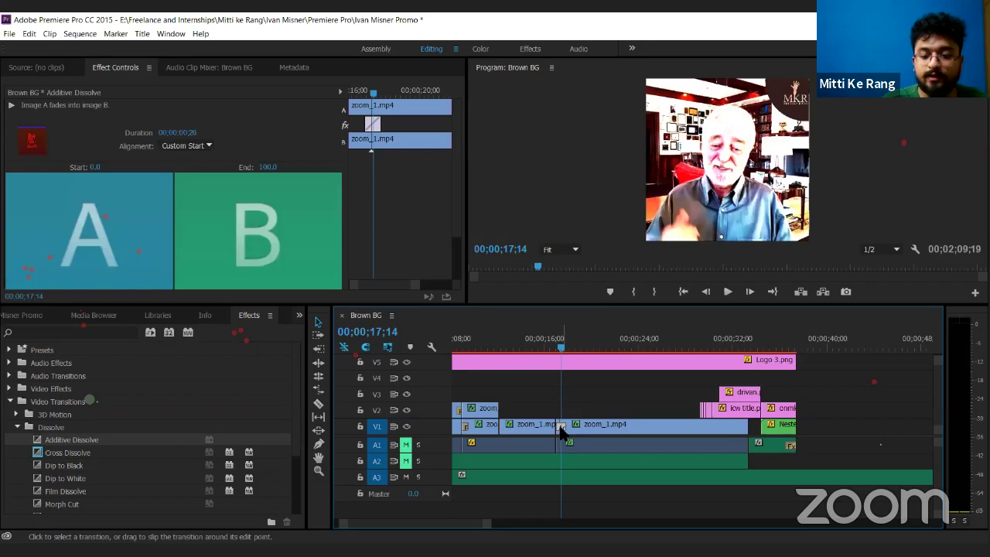
pyautogui.press('Delete')
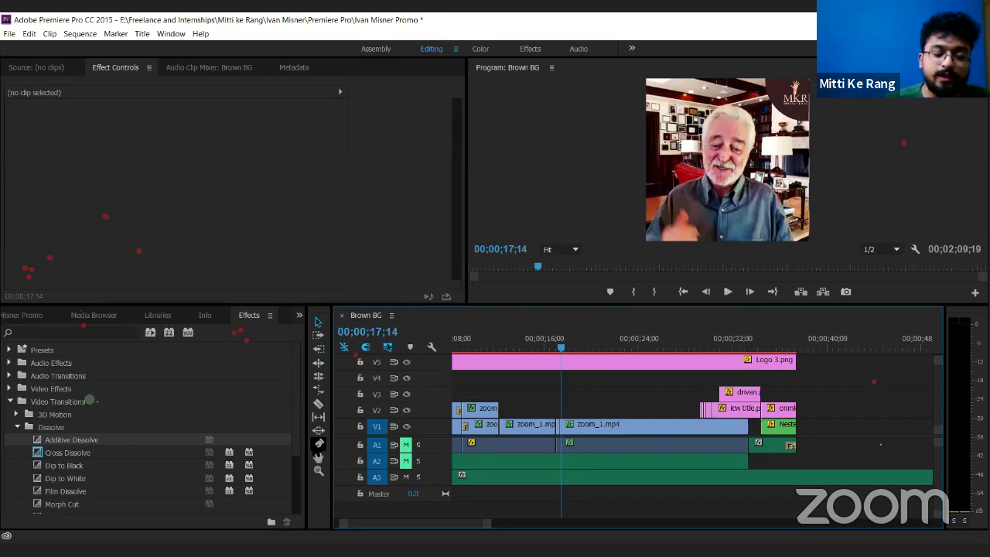
# - Expand the Iris, Page Peel and Slide groups under Video Transitions and look over their transitions
pyautogui.scroll(-3, 57, 461)
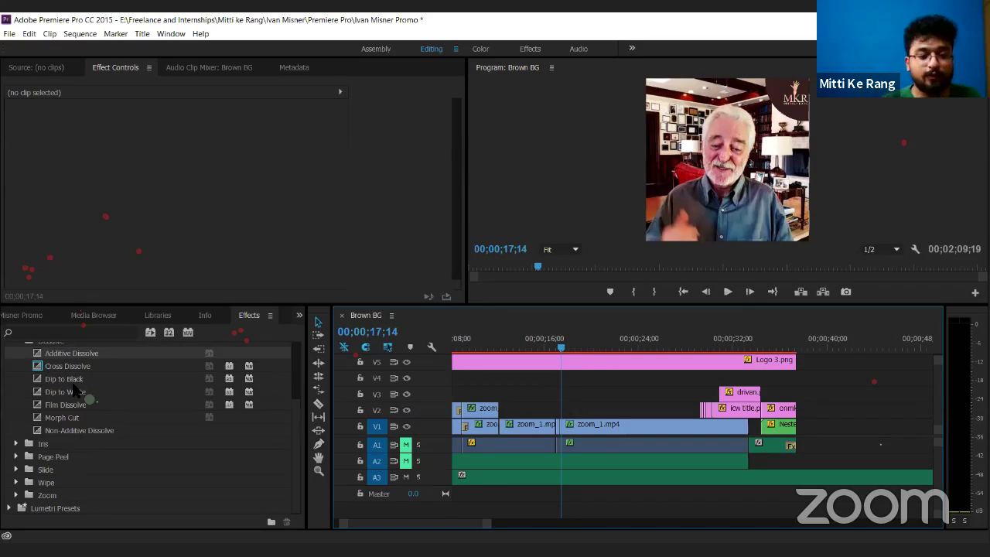
pyautogui.click(16, 443)
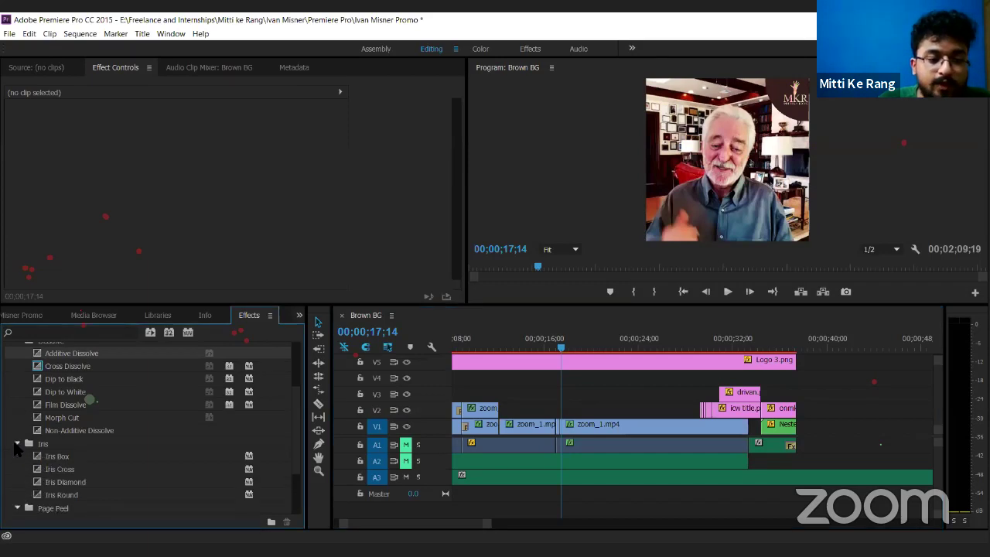
pyautogui.scroll(-2, 35, 458)
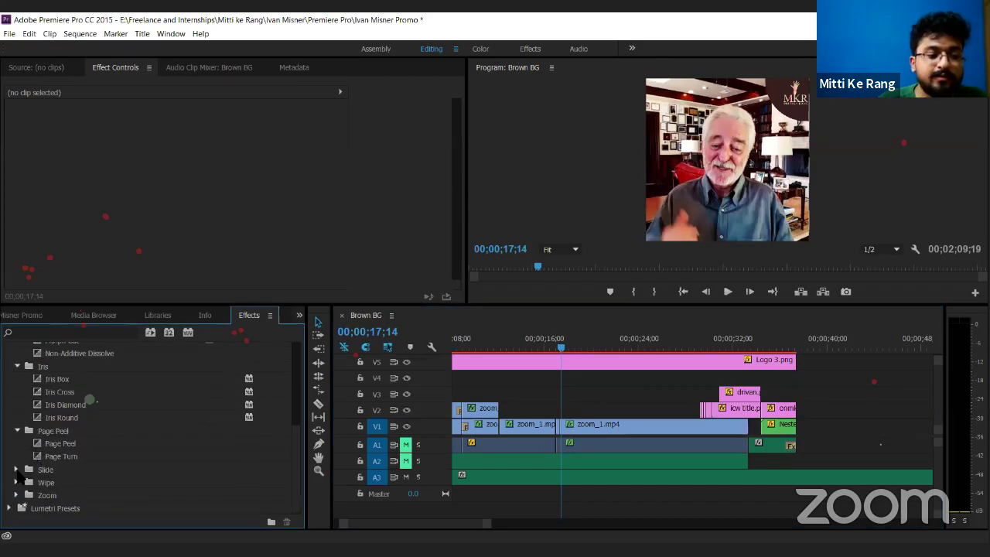
pyautogui.click(16, 469)
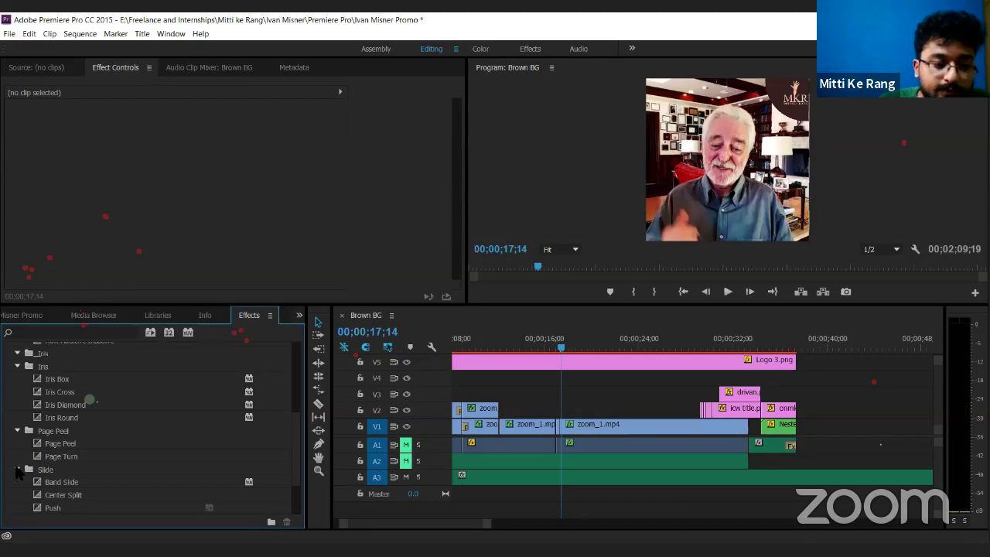
pyautogui.scroll(-2, 46, 464)
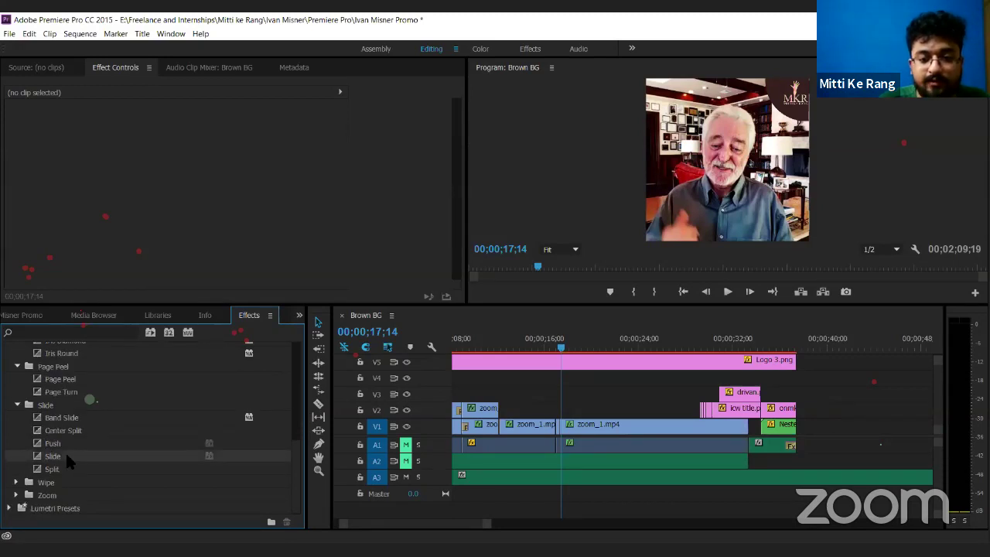
# - Apply the Slide transition to the V1 cut between the last two zoom_1.mp4 clips and play through it
pyautogui.moveTo(66, 457); pyautogui.dragTo(563, 426)
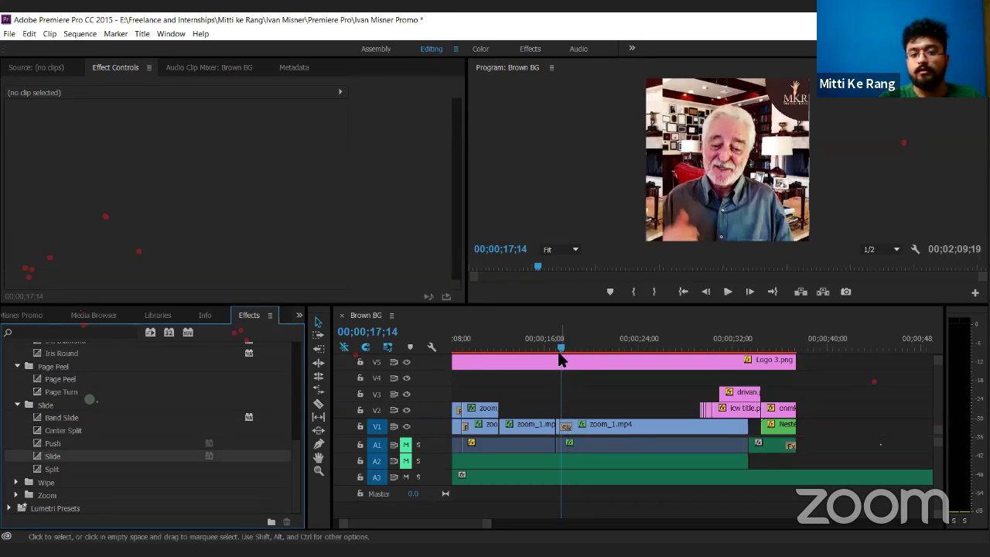
pyautogui.press('space')
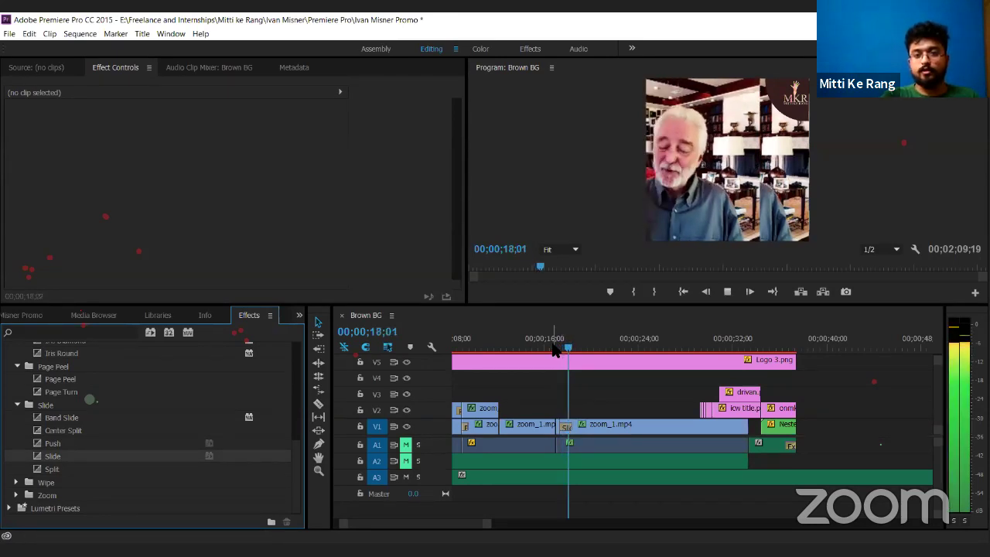
pyautogui.press('space')
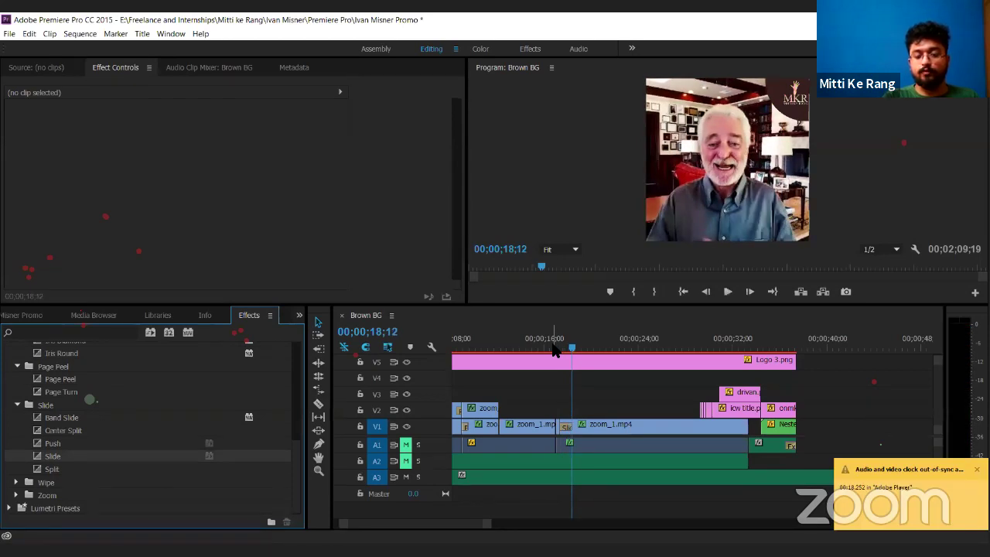
# - Replay the Slide transition at the zoom_1.mp4 cut, then delete it from the timeline
pyautogui.click(556, 348)
pyautogui.press('space')
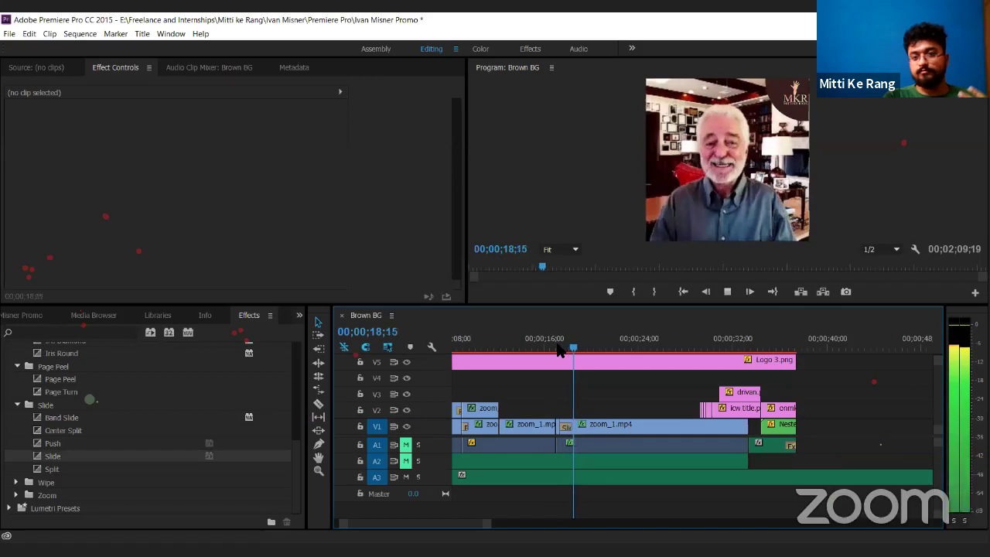
pyautogui.press('space')
pyautogui.click(567, 428)
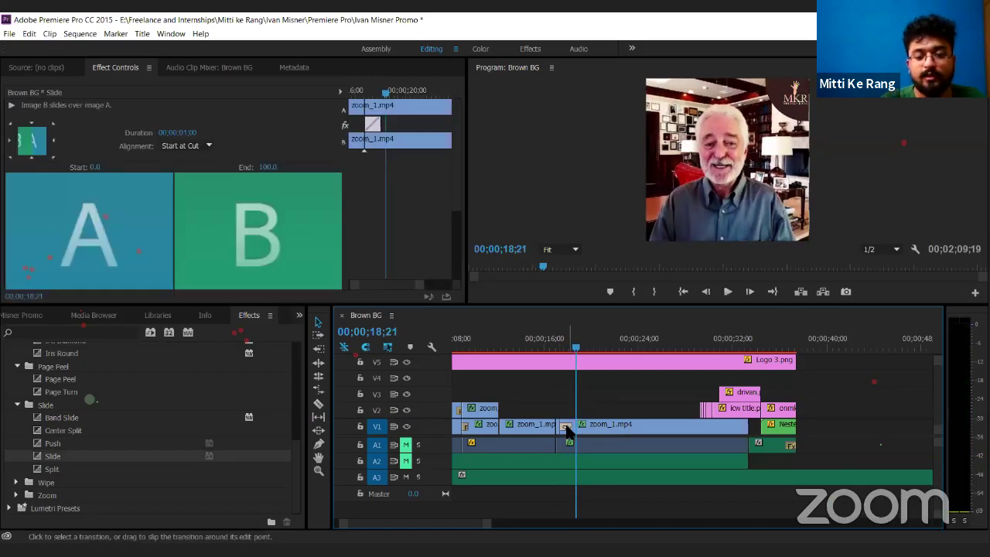
pyautogui.press('Delete')
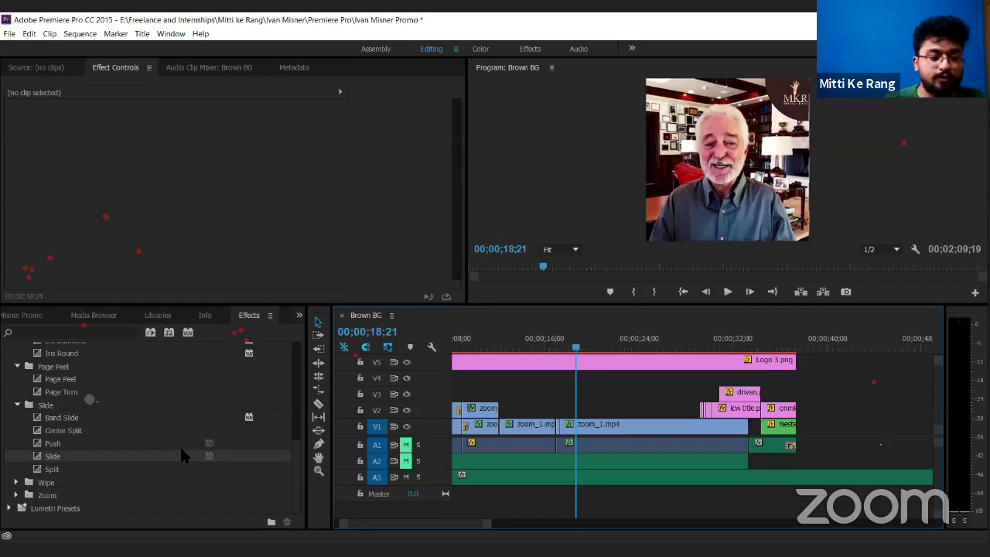
# - Expand the Wipe group under Video Transitions and look over its transitions
pyautogui.click(15, 483)
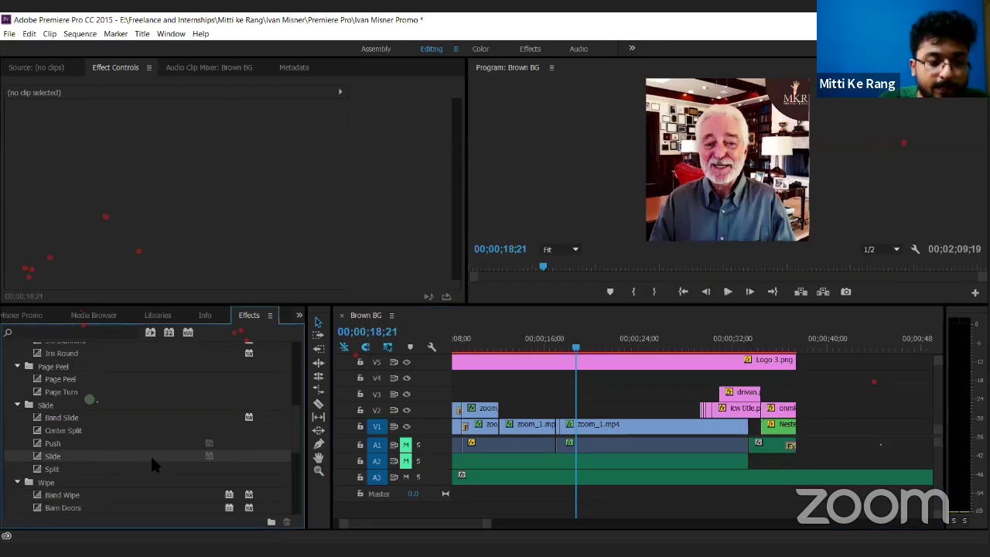
pyautogui.scroll(-5, 151, 464)
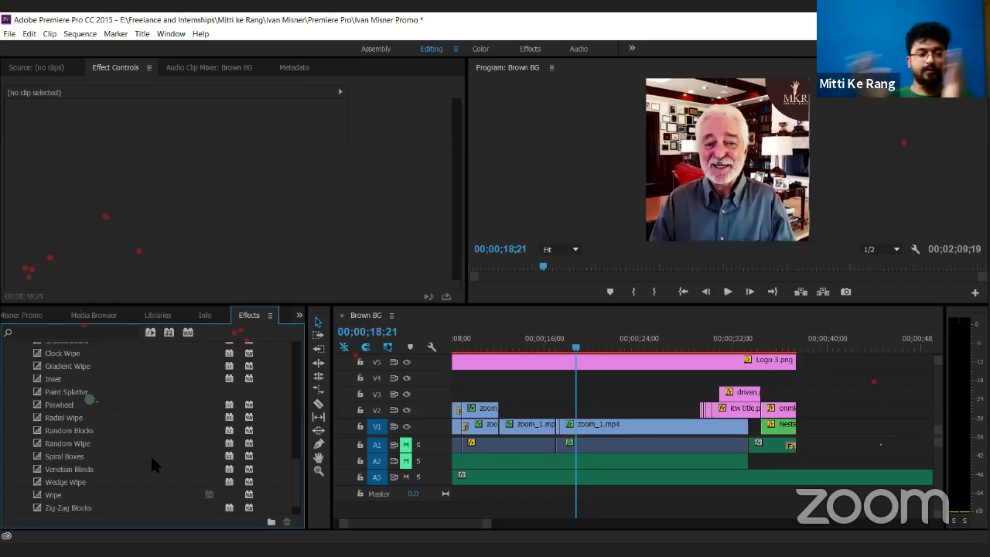
pyautogui.hotkey('ctrl', 's')
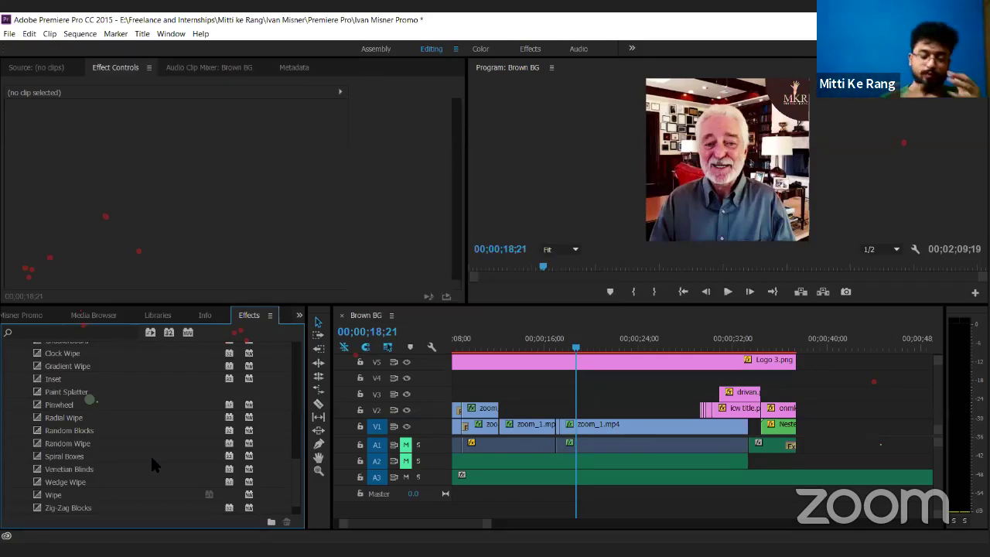
pyautogui.scroll(-2, 151, 458)
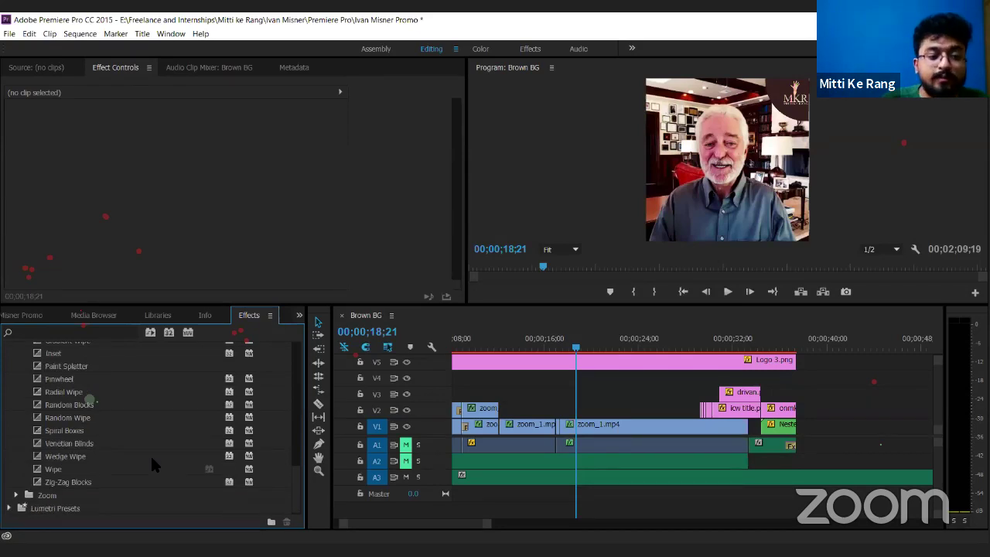
pyautogui.scroll(5, 152, 463)
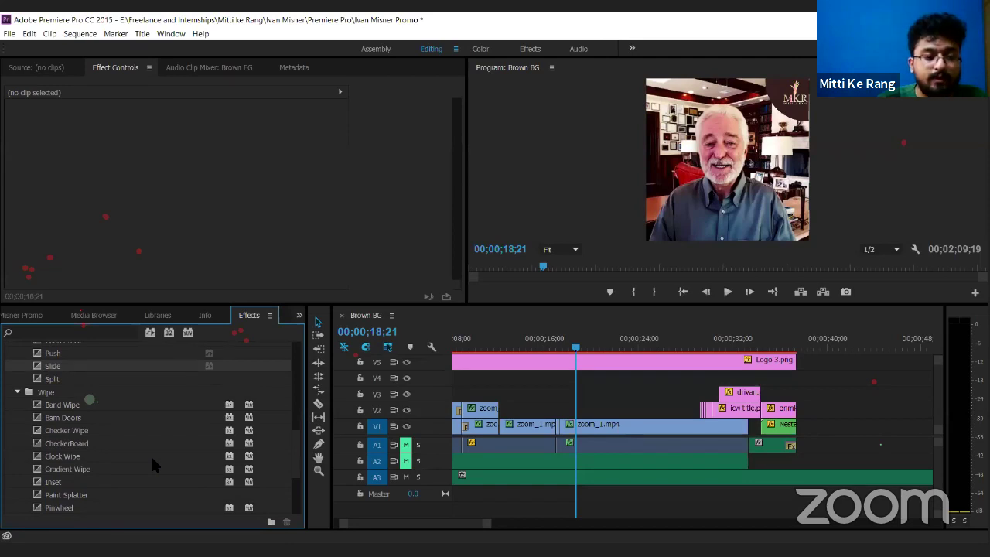
pyautogui.scroll(-5, 152, 459)
pyautogui.scroll(-1, 150, 454)
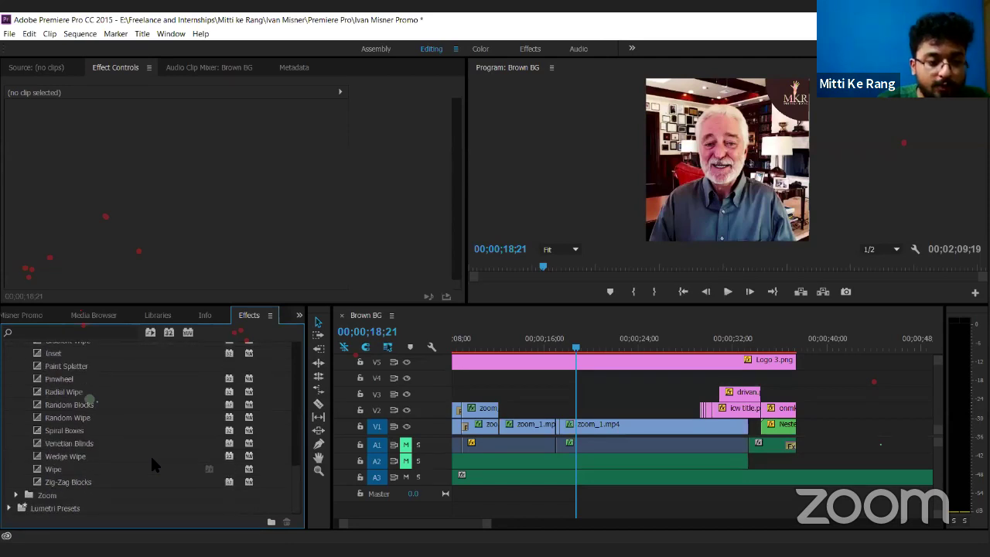
pyautogui.scroll(20, 64, 424)
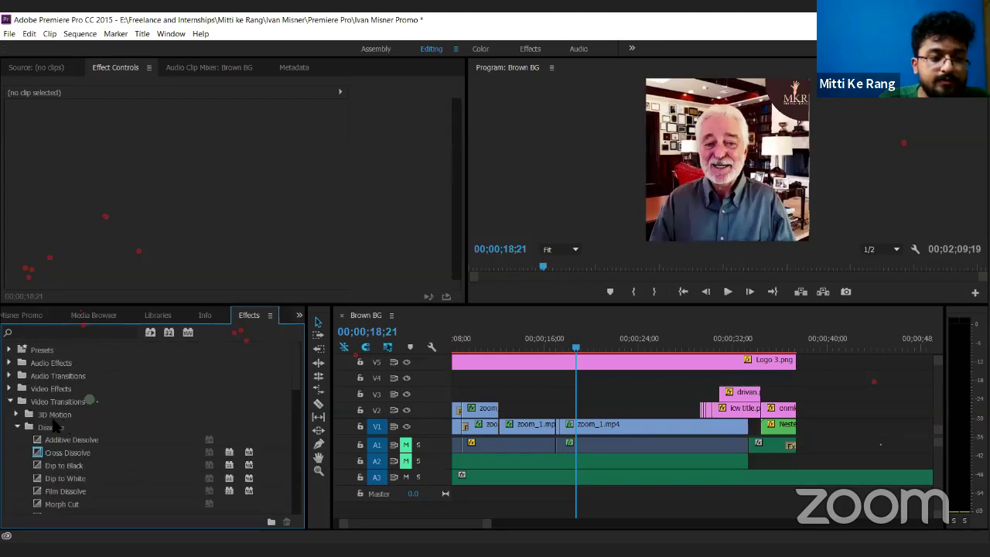
# - Collapse Video Transitions, select the last zoom_1.mp4 clip on V1, and look into the Adjust and Blur & Sharpen groups under Video Effects
pyautogui.click(10, 402)
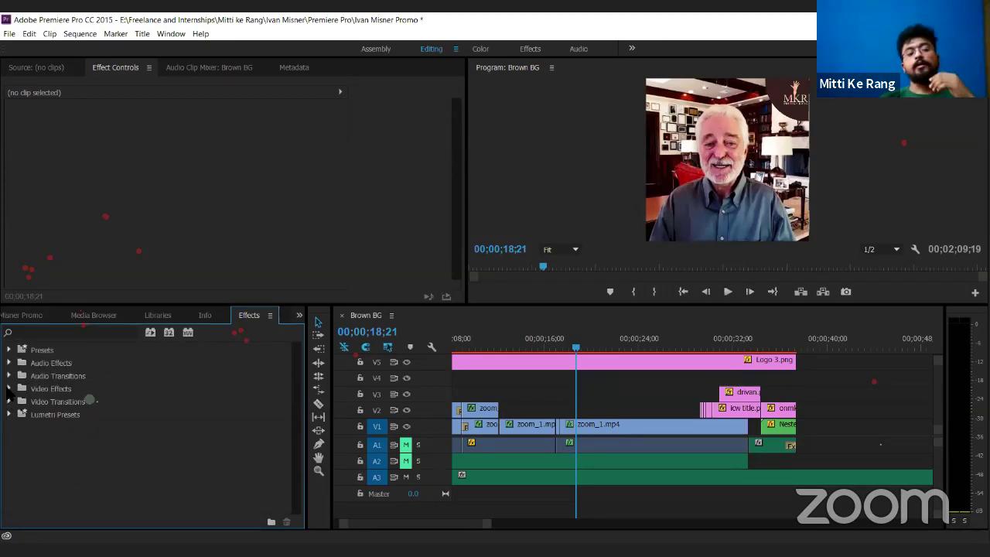
pyautogui.click(9, 389)
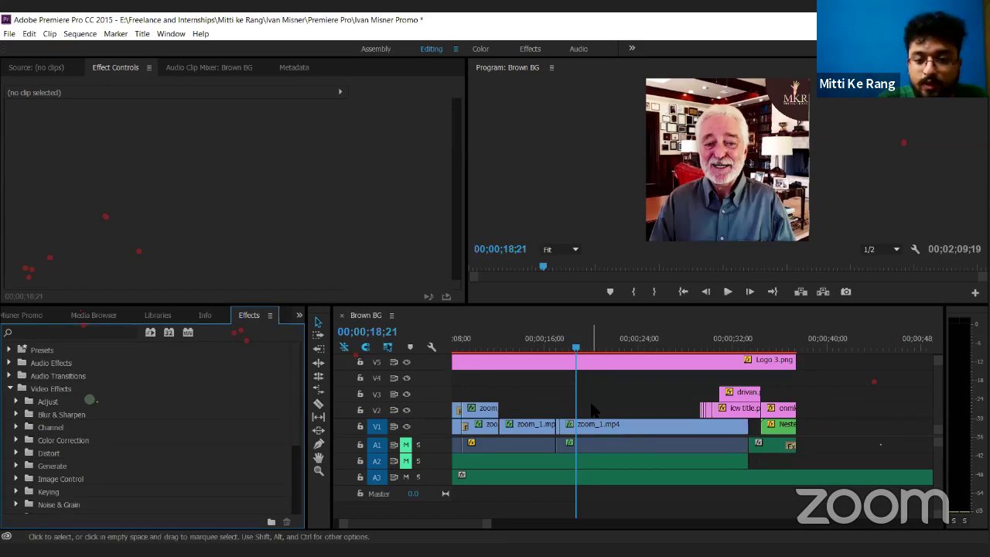
pyautogui.click(612, 433)
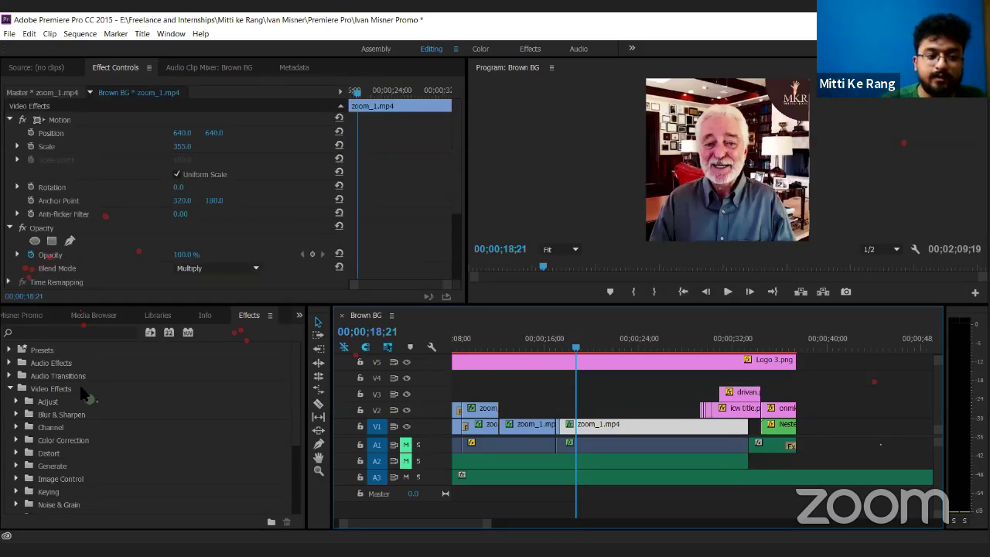
pyautogui.click(16, 401)
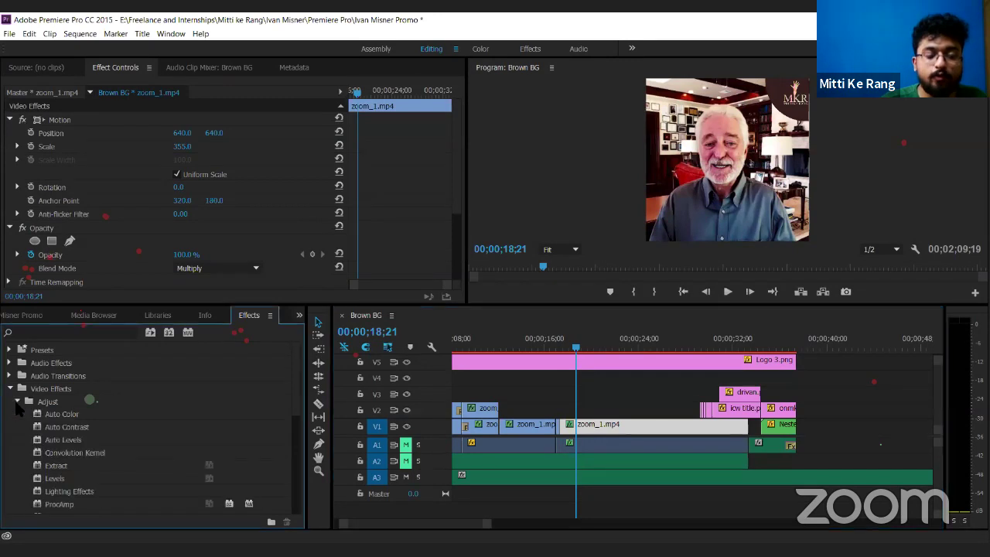
pyautogui.click(17, 402)
pyautogui.click(17, 413)
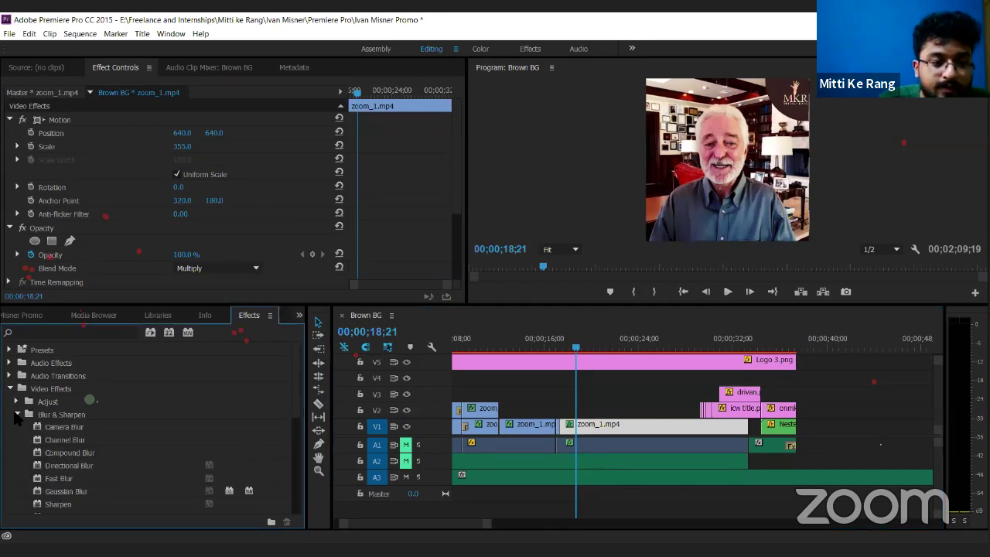
# - Apply Gaussian Blur to the last zoom_1.mp4 clip on V1 and bring its settings into view
pyautogui.scroll(-3, 61, 458)
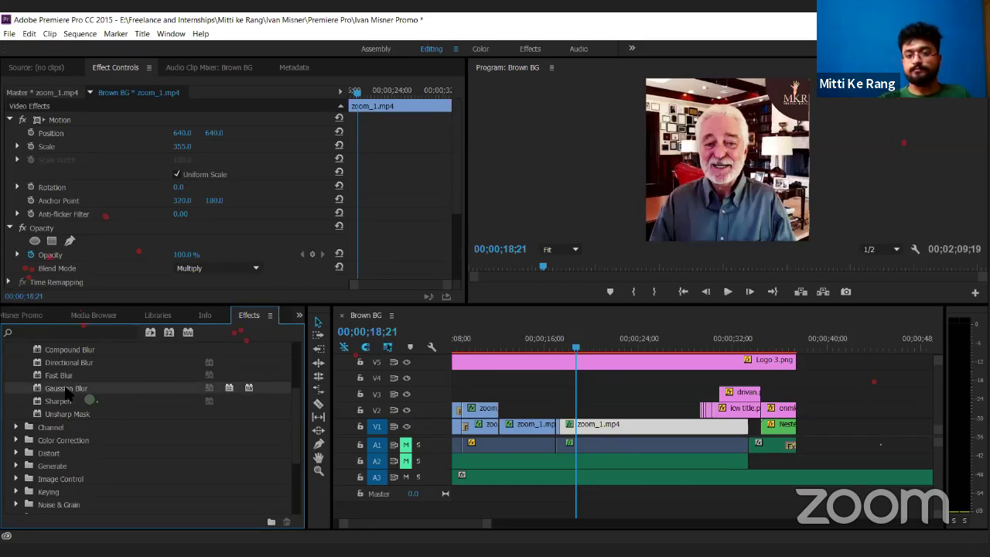
pyautogui.moveTo(67, 393); pyautogui.dragTo(594, 430)
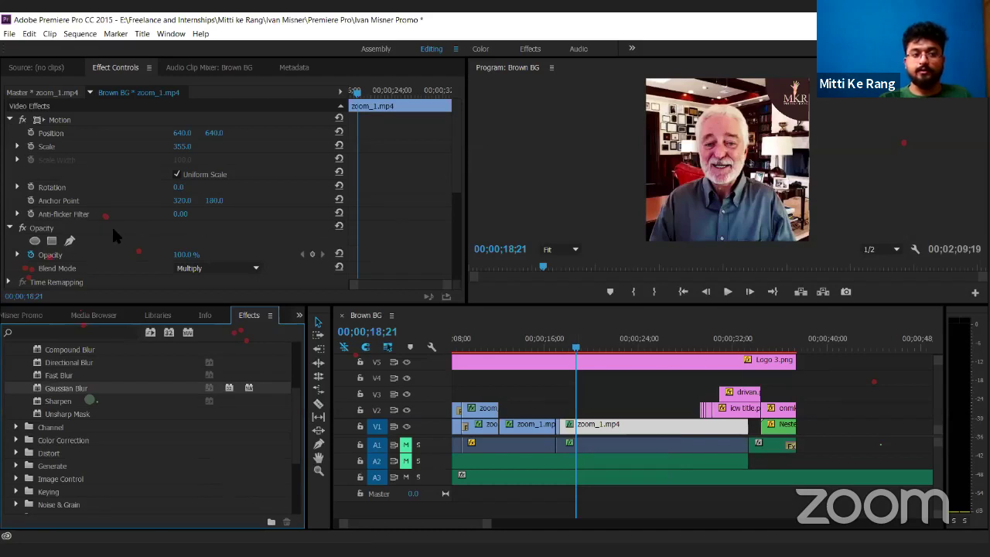
pyautogui.scroll(-3, 144, 236)
pyautogui.scroll(-2, 143, 230)
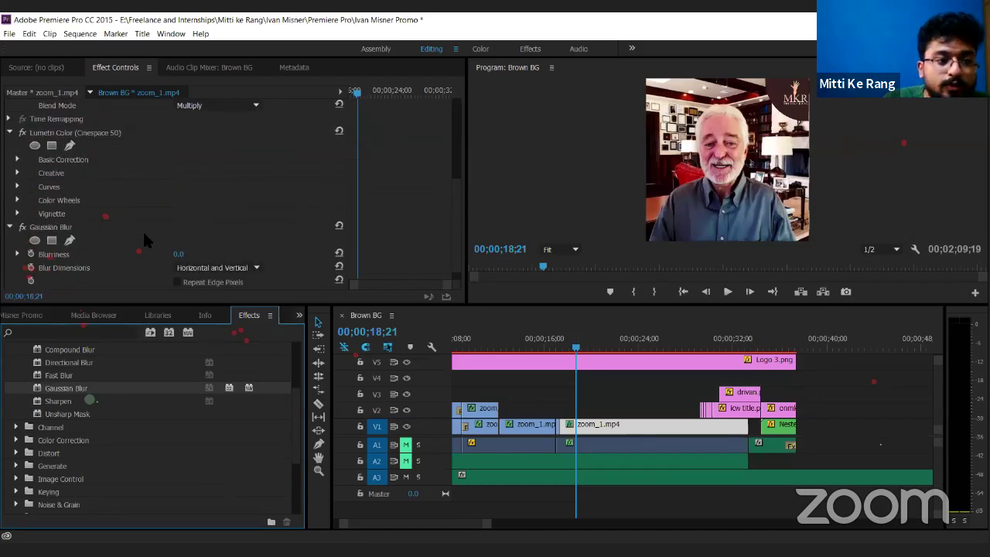
pyautogui.scroll(-1, 142, 230)
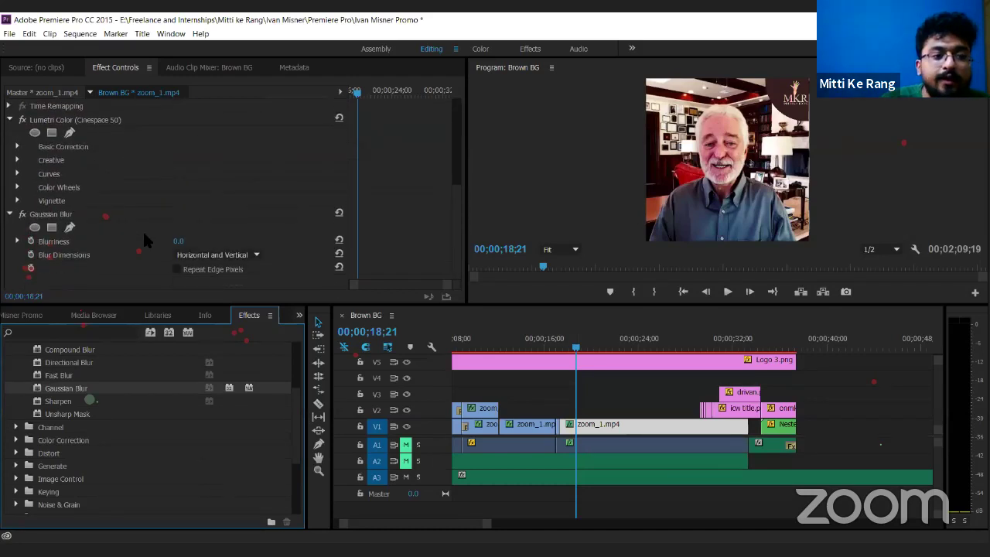
# - Try a Gaussian Blur Blurriness of 50 on the zoom_1.mp4 clip, scrubbing through it, then undo the value
pyautogui.click(183, 242)
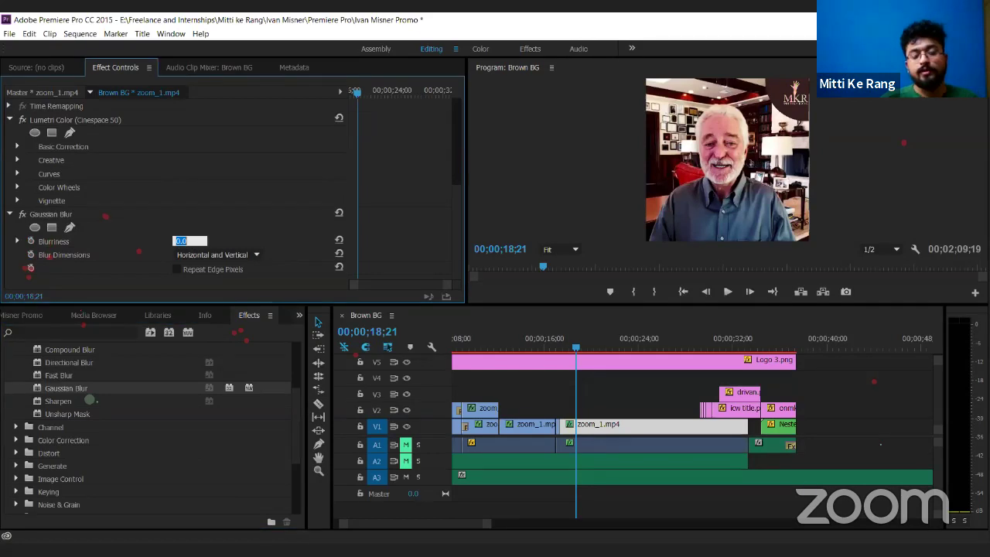
pyautogui.write('50')
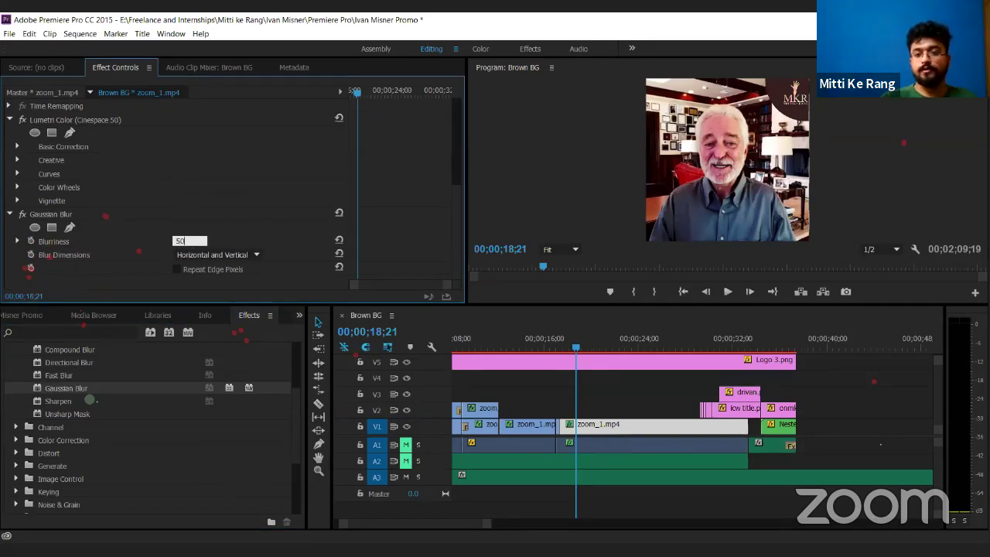
pyautogui.press('Return')
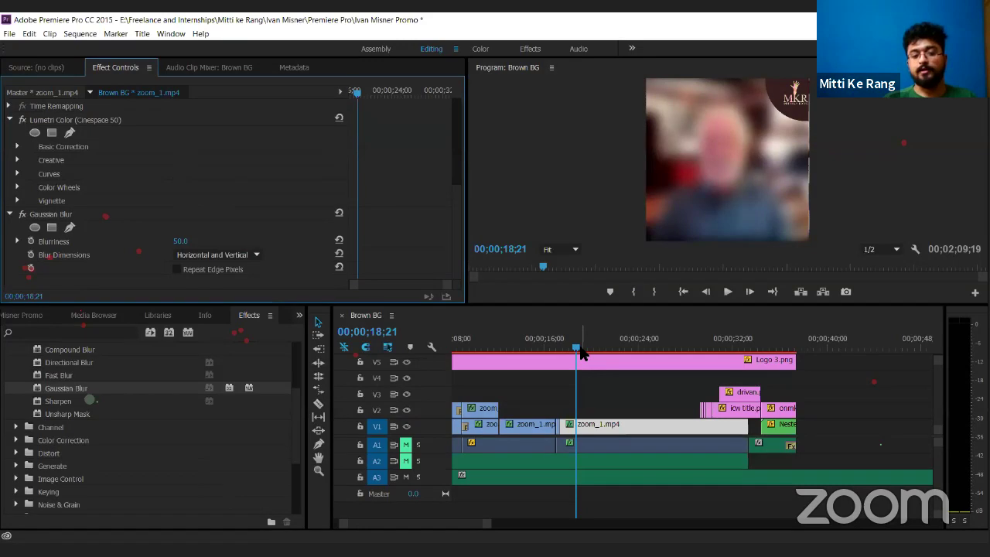
pyautogui.moveTo(581, 352); pyautogui.dragTo(613, 348)
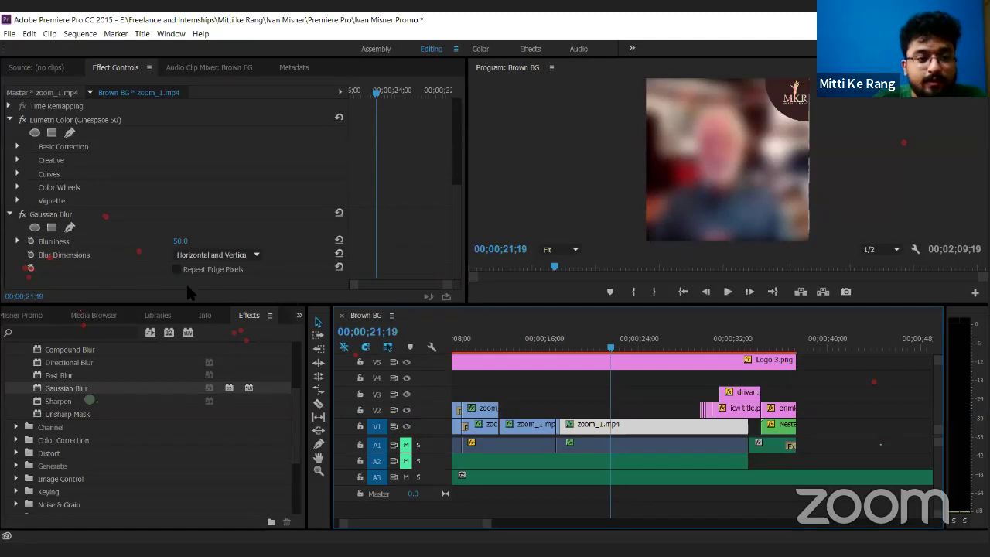
pyautogui.hotkey('ctrl', 'z')
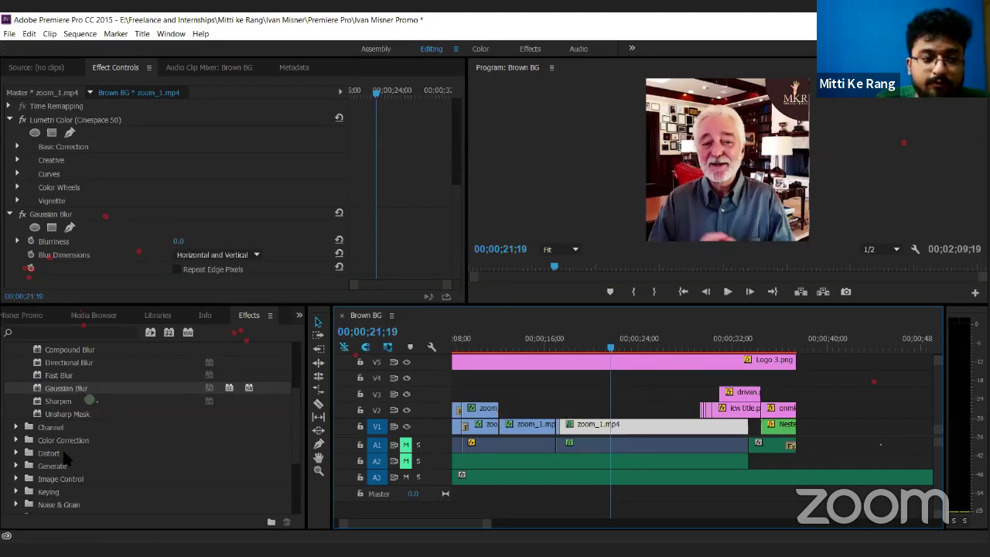
# - Expand the Channel, Adjust, Time and Color Correction groups under Video Effects and look over their effects
pyautogui.click(16, 428)
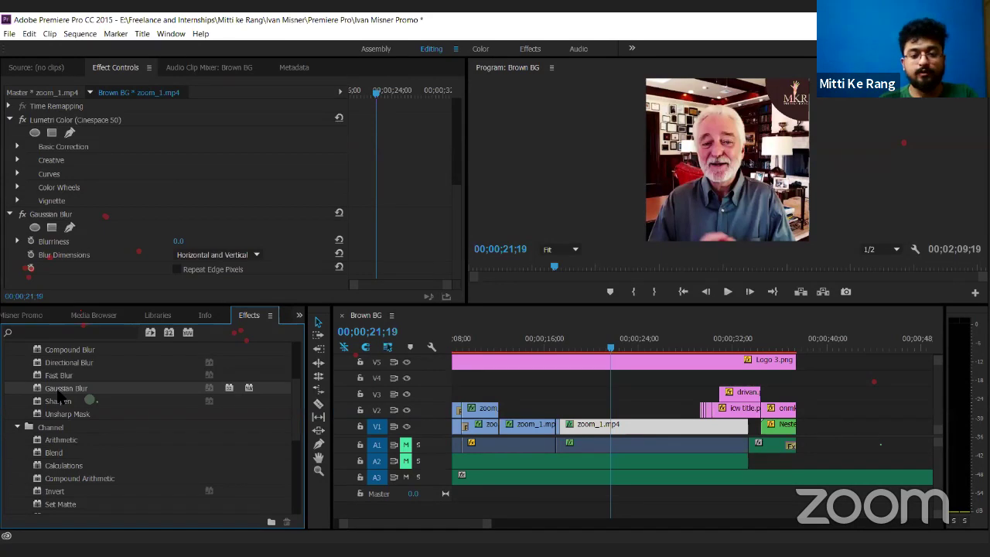
pyautogui.scroll(3, 58, 393)
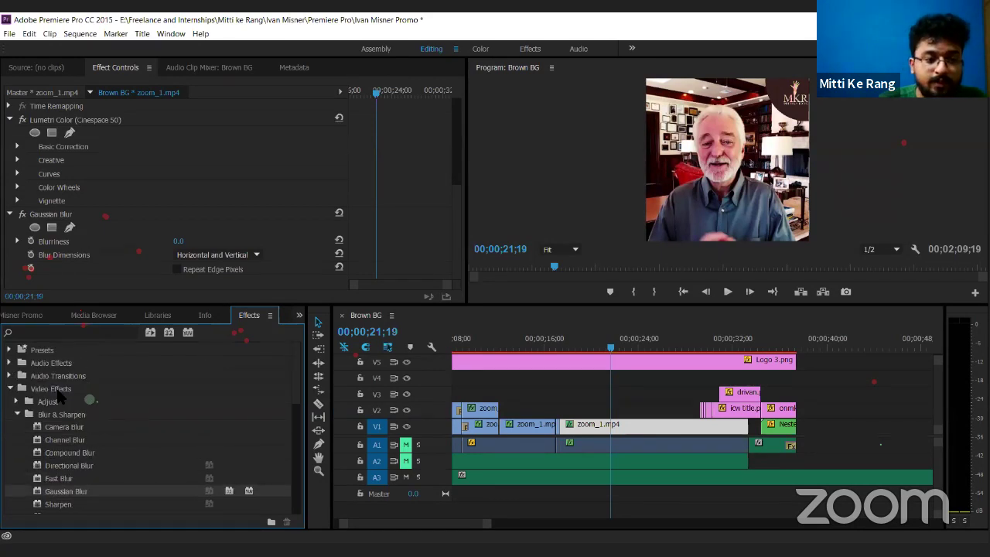
pyautogui.click(16, 402)
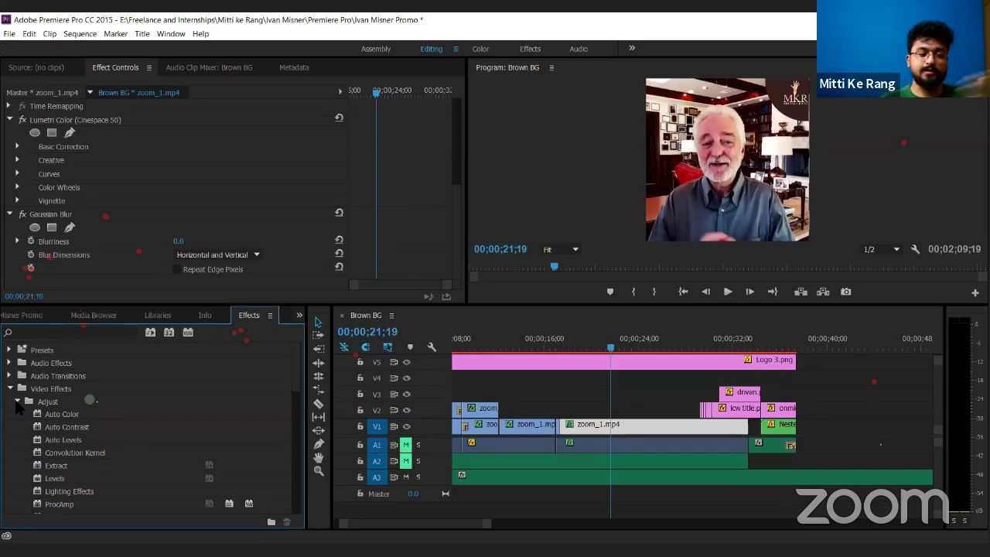
pyautogui.scroll(-4, 137, 477)
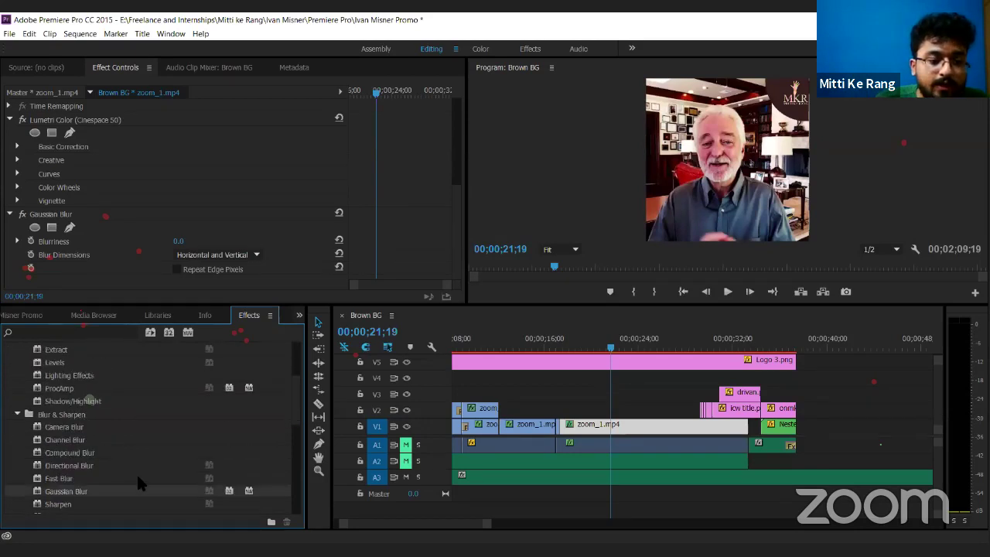
pyautogui.scroll(-4, 137, 478)
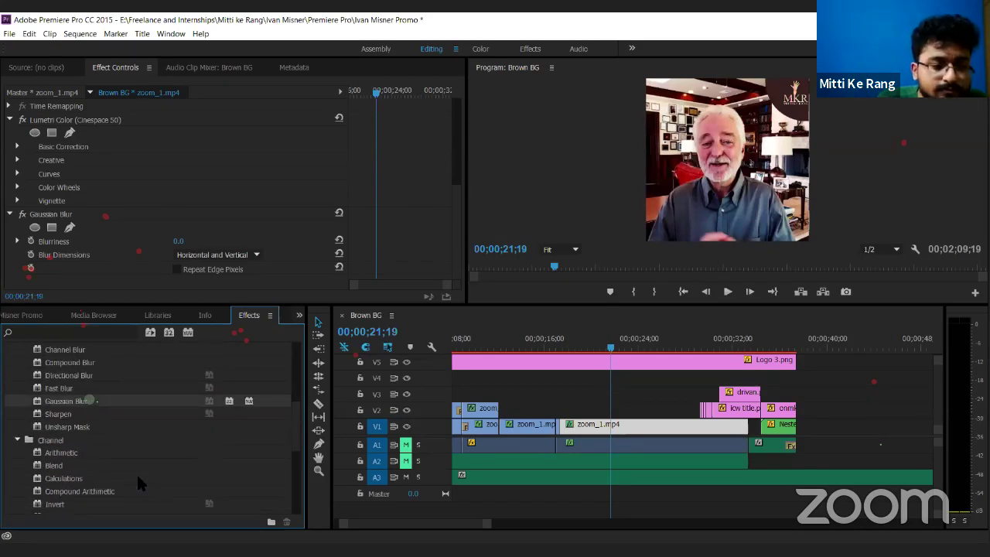
pyautogui.scroll(-5, 137, 477)
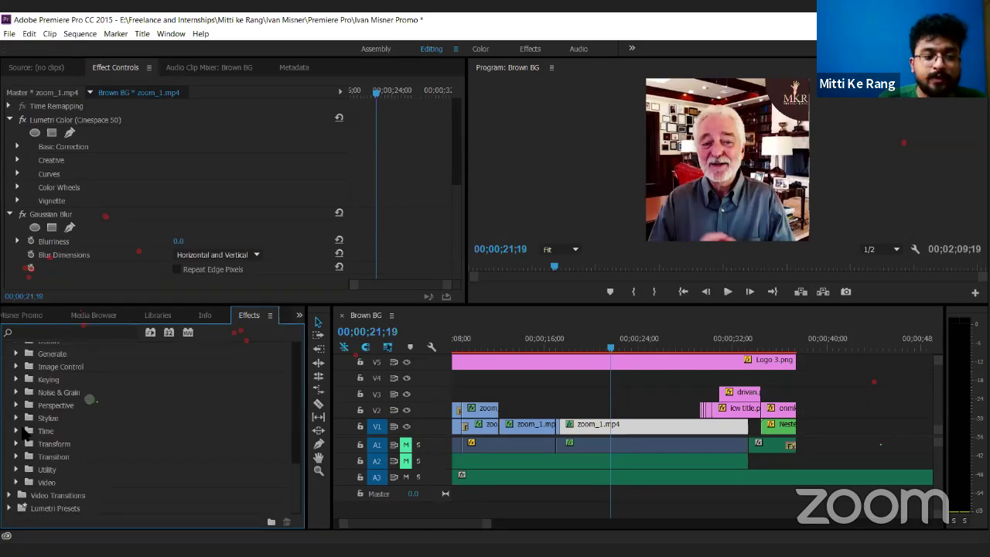
pyautogui.click(17, 430)
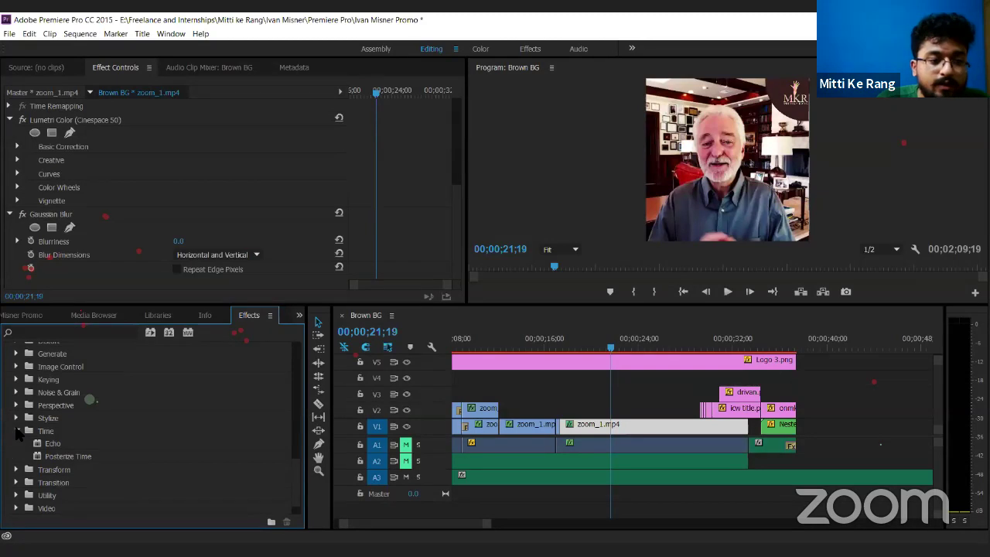
pyautogui.scroll(3, 17, 435)
pyautogui.click(17, 443)
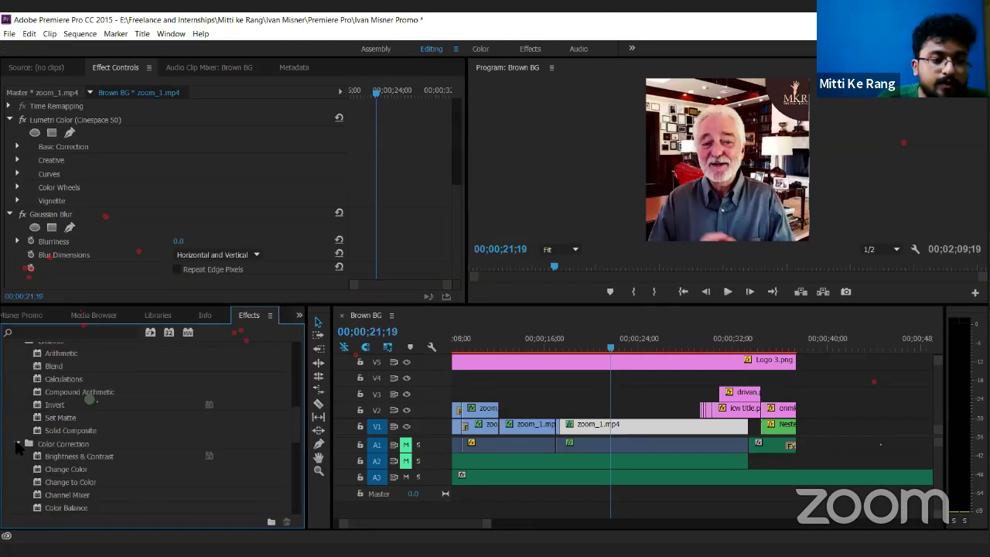
# - Apply Brightness & Contrast to the selected zoom_1.mp4 clip, try a Brightness of 50 and undo that value
pyautogui.scroll(-3, 17, 445)
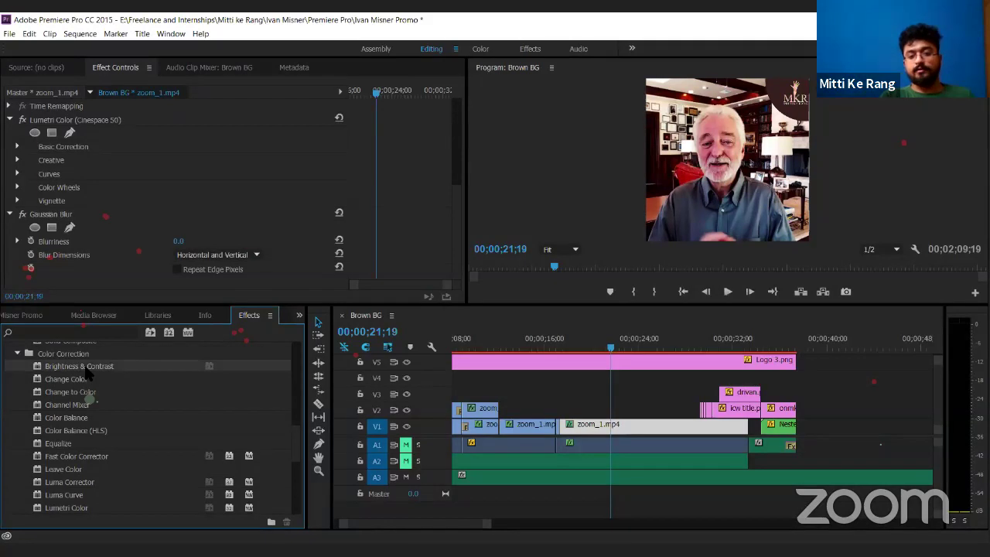
pyautogui.moveTo(87, 374); pyautogui.dragTo(160, 180)
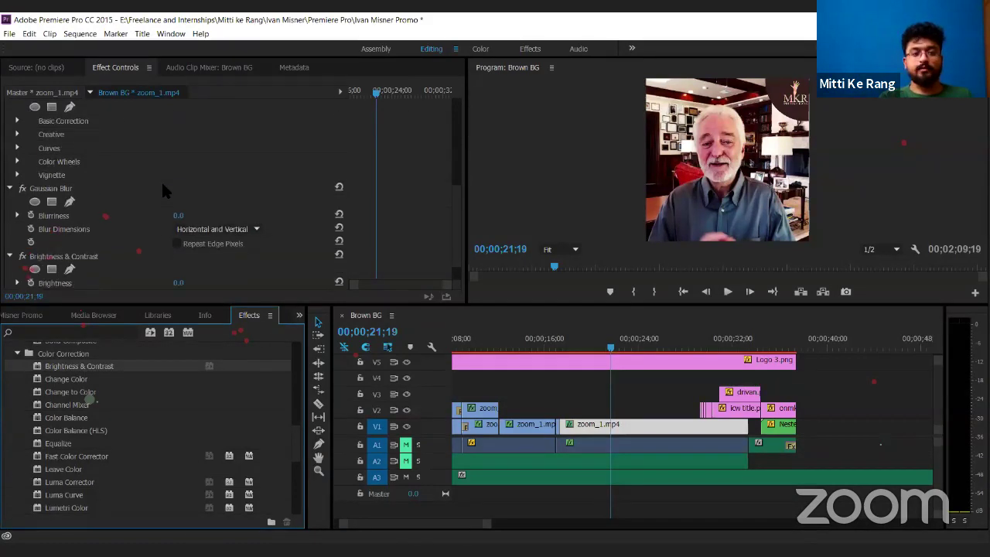
pyautogui.click(178, 255)
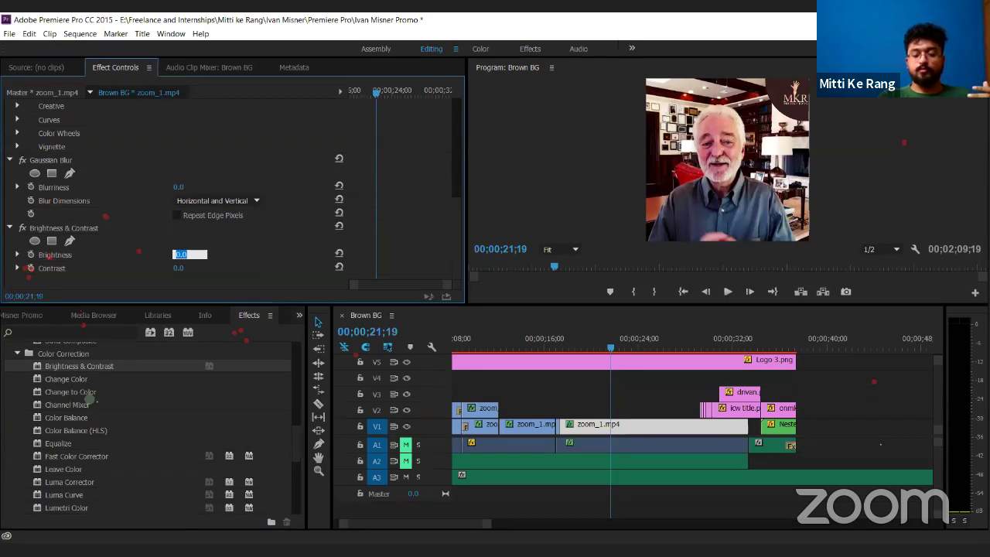
pyautogui.write('50')
pyautogui.press('Return')
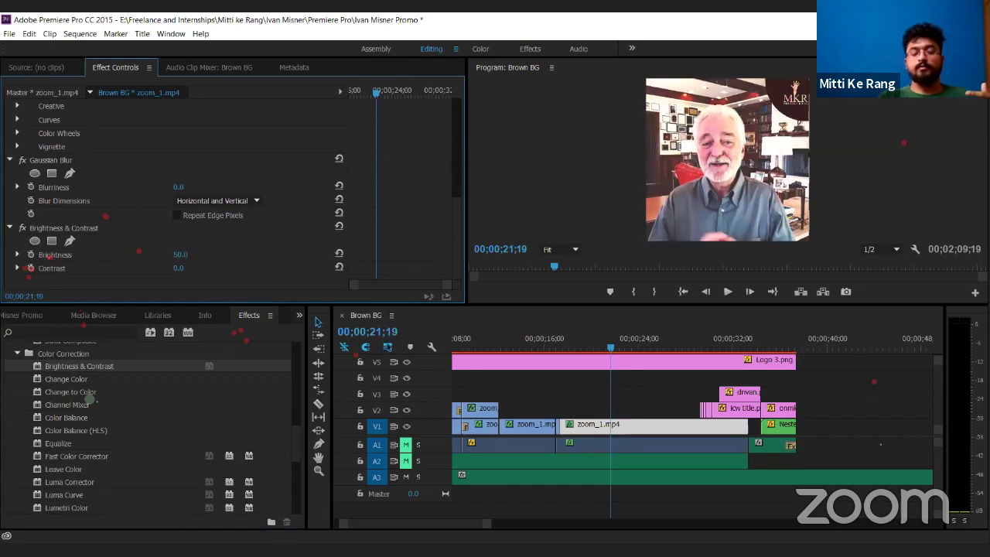
pyautogui.hotkey('ctrl', 'z')
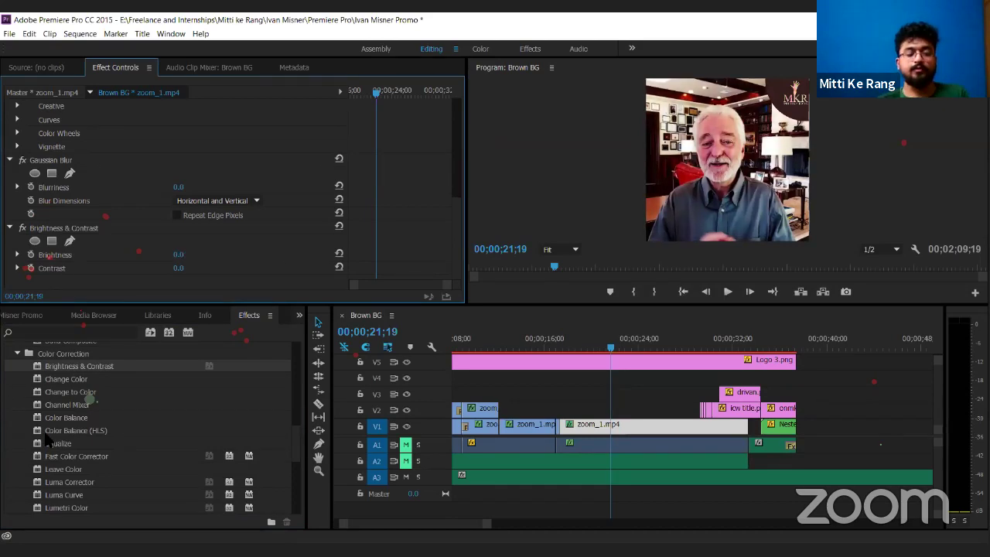
# - Look into the Stylize and Noise & Grain groups and apply the Noise effect to the last zoom_1.mp4 clip on V1
pyautogui.scroll(-3, 44, 462)
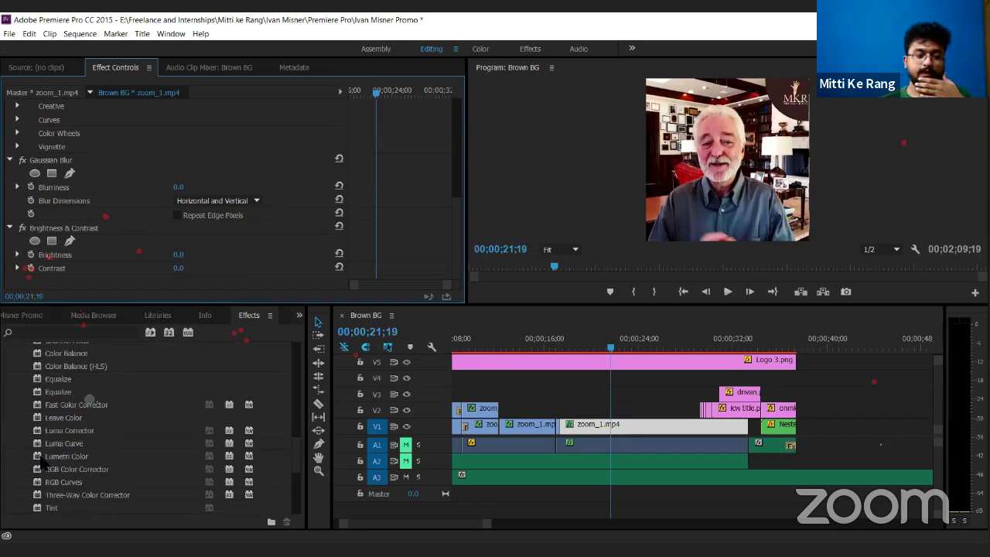
pyautogui.scroll(-6, 44, 461)
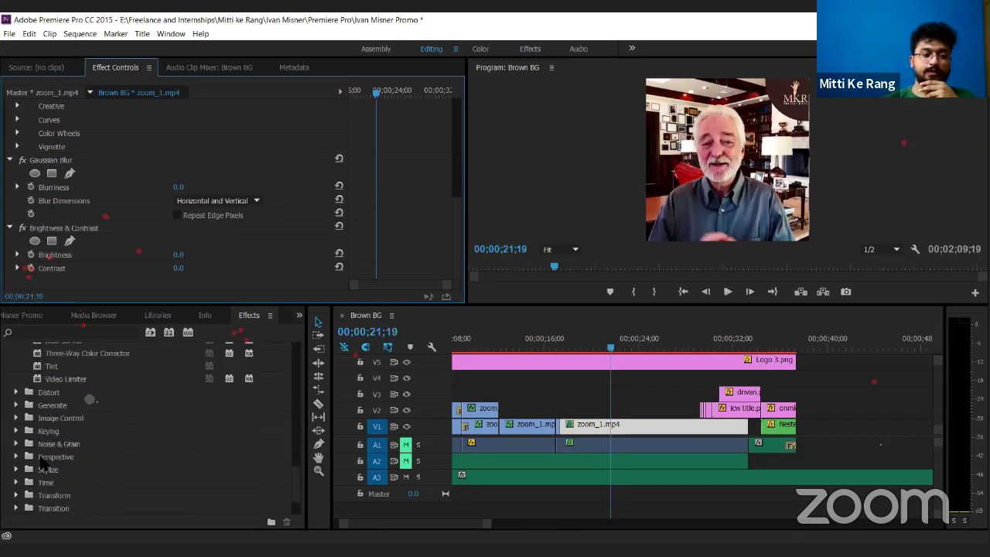
pyautogui.scroll(-2, 42, 461)
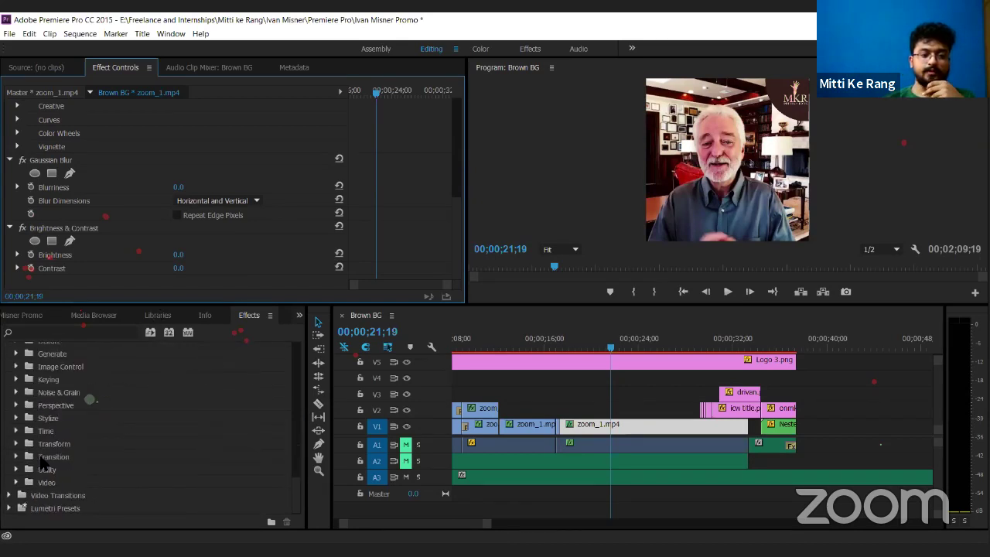
pyautogui.click(16, 417)
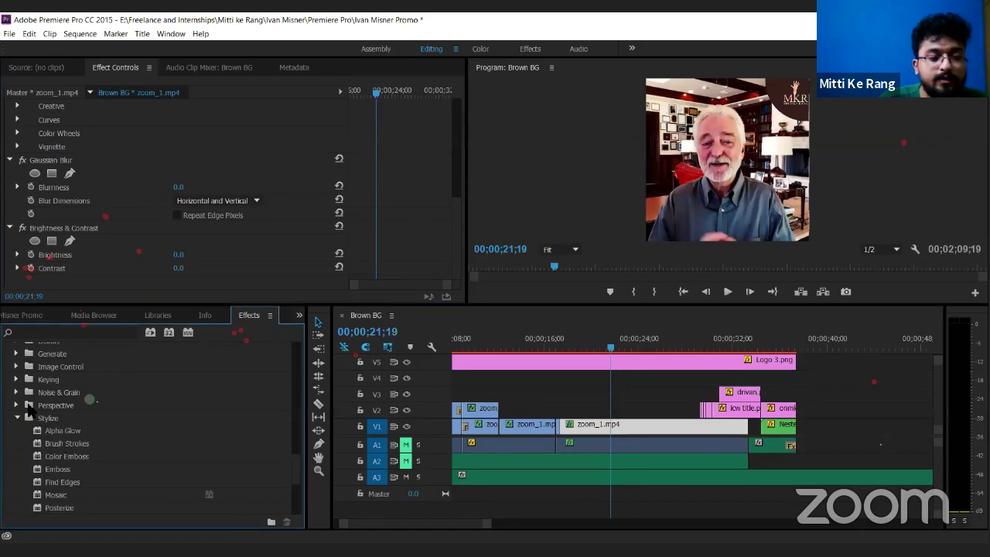
pyautogui.click(17, 392)
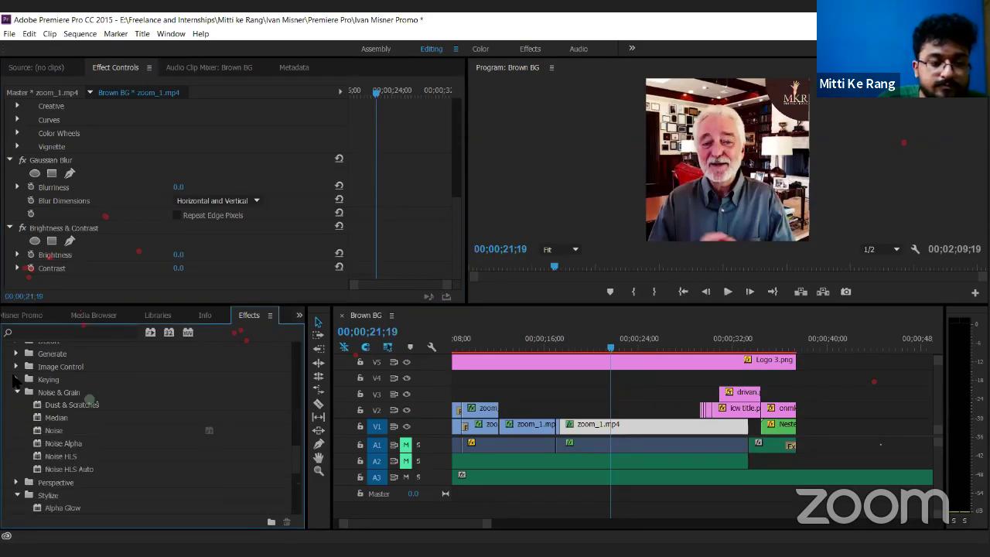
pyautogui.click(49, 430)
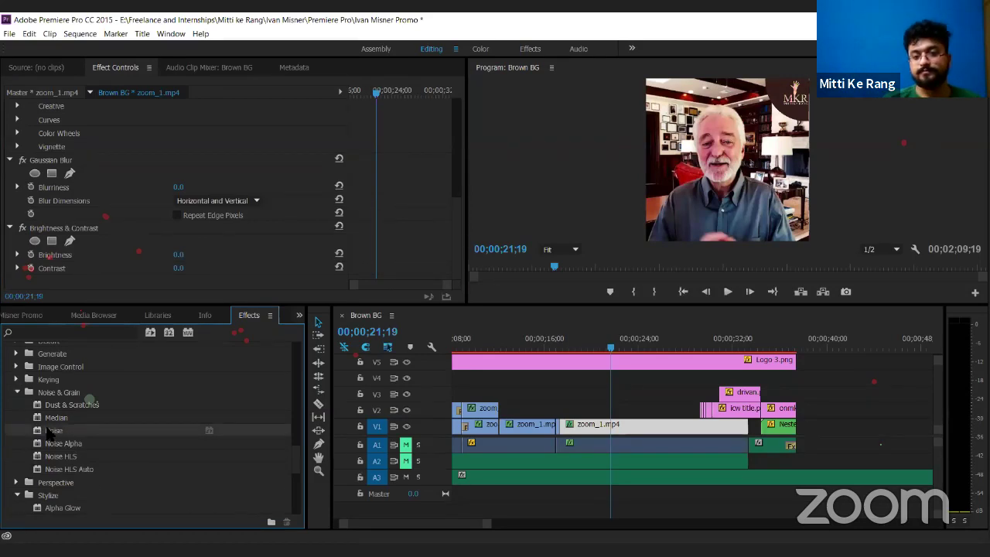
pyautogui.moveTo(49, 433); pyautogui.dragTo(657, 431)
pyautogui.scroll(-2, 264, 230)
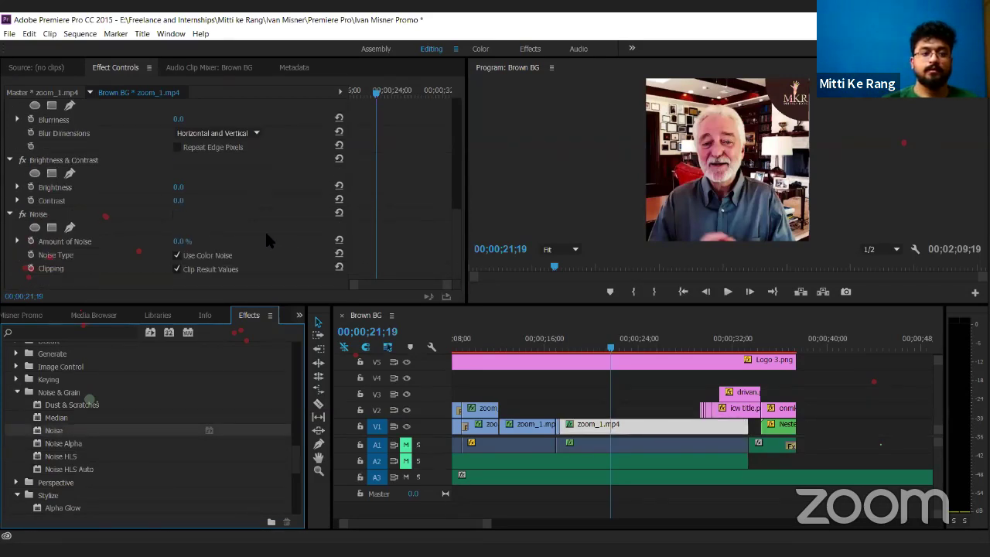
# - Try an Amount of Noise of 50% on the zoom_1.mp4 clip, and set it back to 0
pyautogui.click(183, 237)
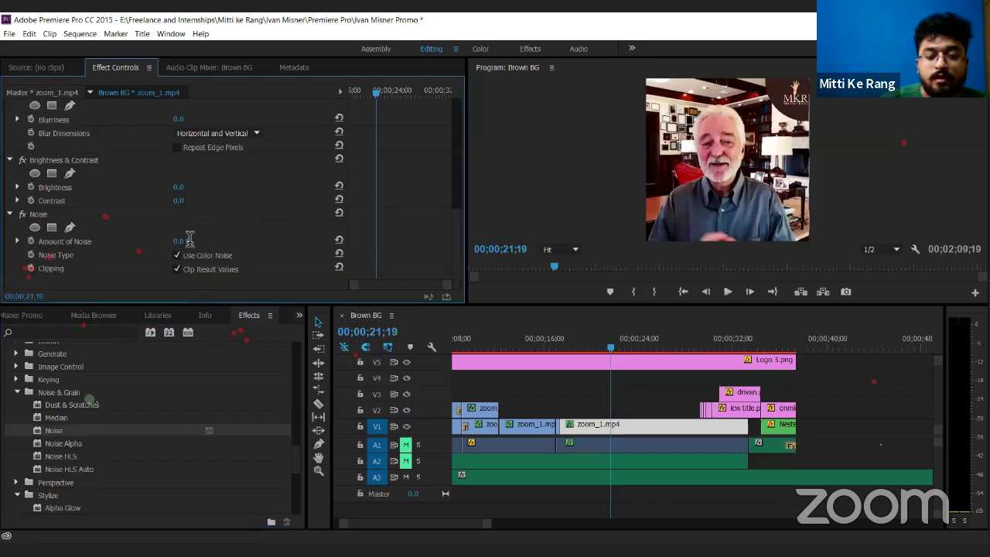
pyautogui.click(190, 238)
pyautogui.write('50')
pyautogui.press('Return')
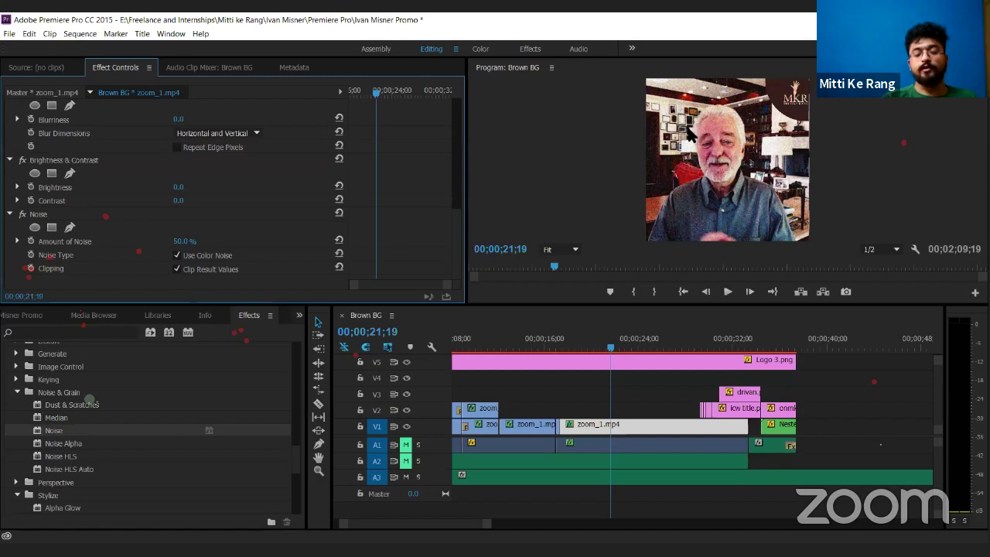
pyautogui.click(197, 243)
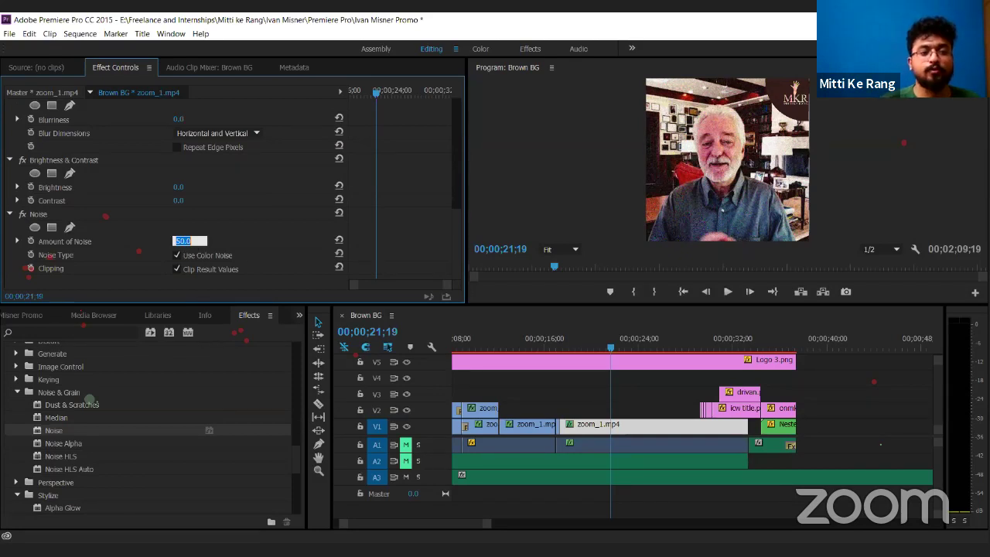
pyautogui.write('0')
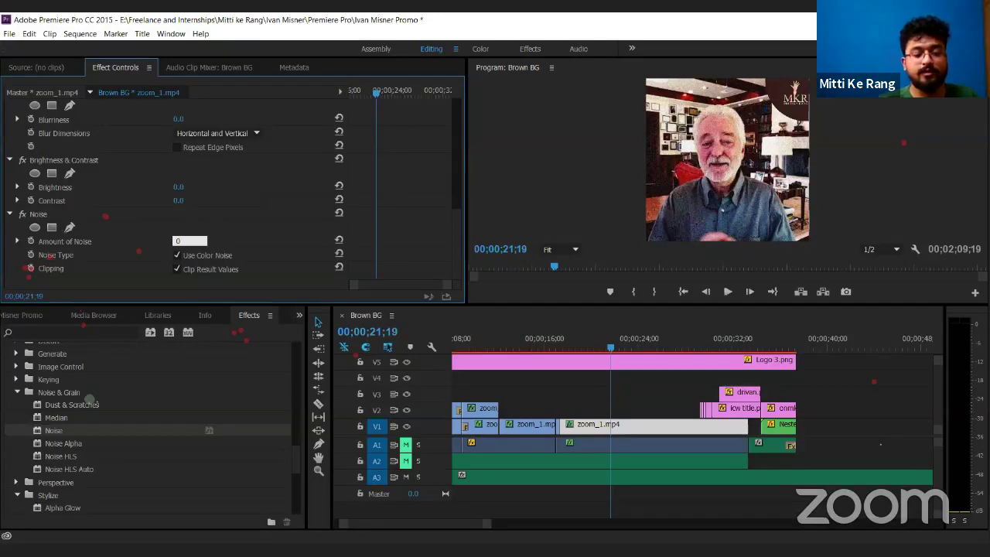
pyautogui.press('Return')
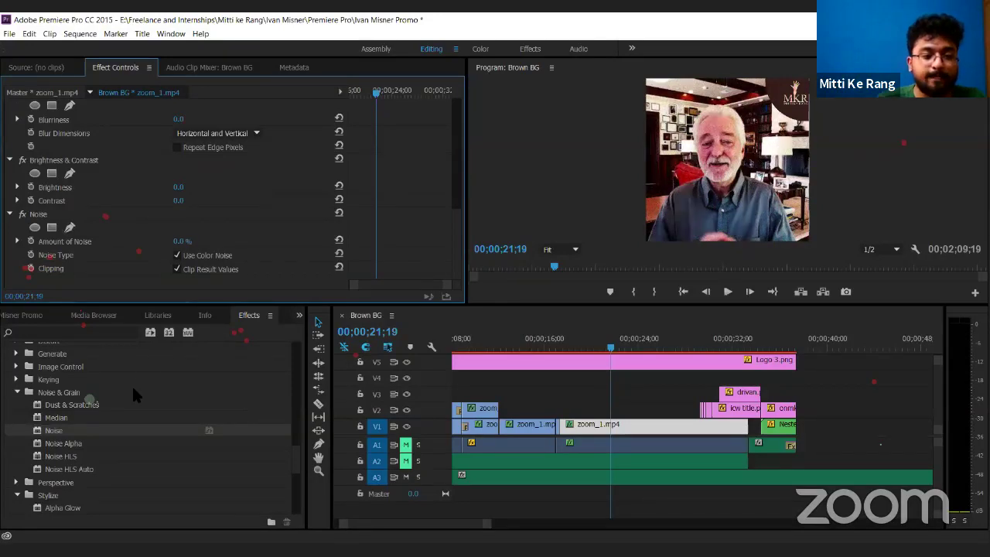
# - Search the effects for "black white", try Black & White on the last zoom_1.mp4 clip on V1, and clear the search
pyautogui.scroll(-3, 133, 394)
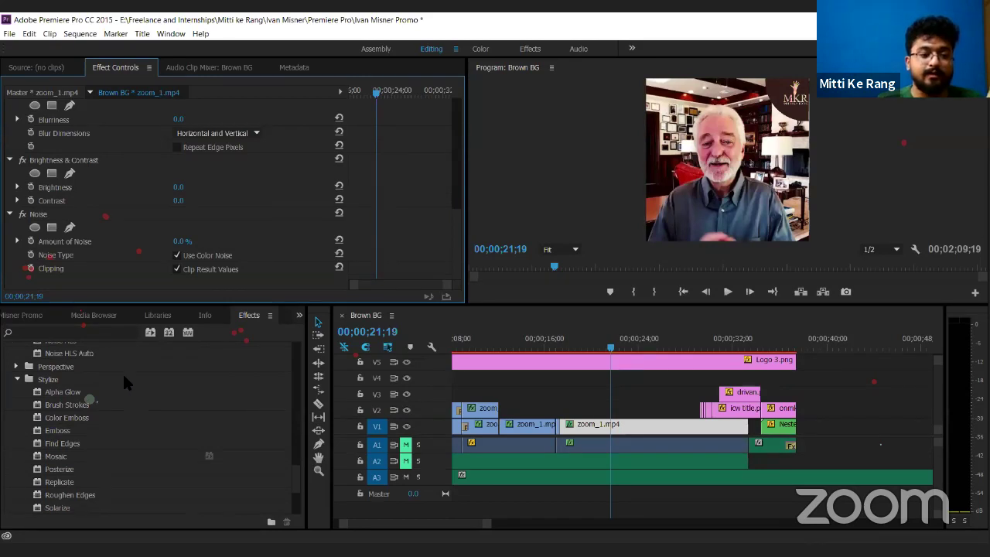
pyautogui.click(67, 330)
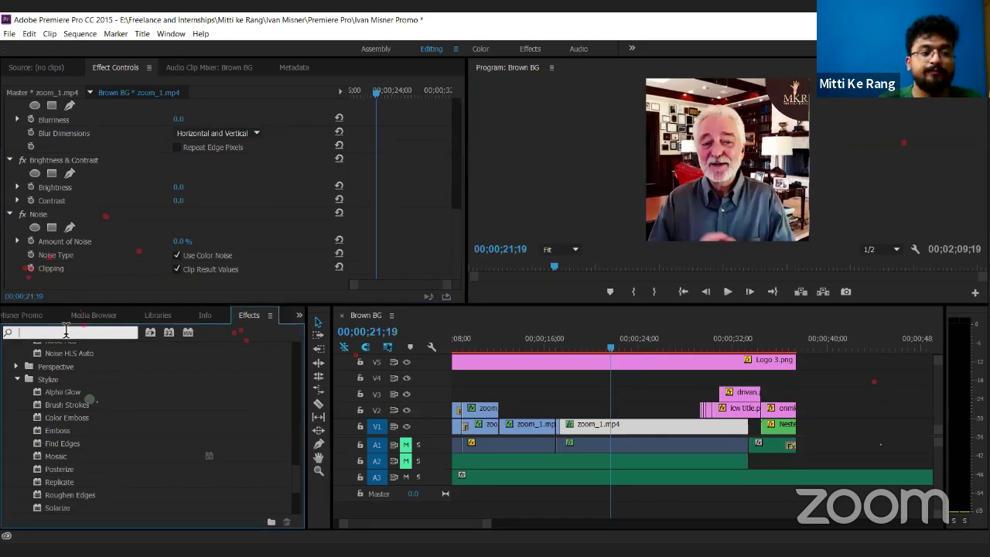
pyautogui.write('blac')
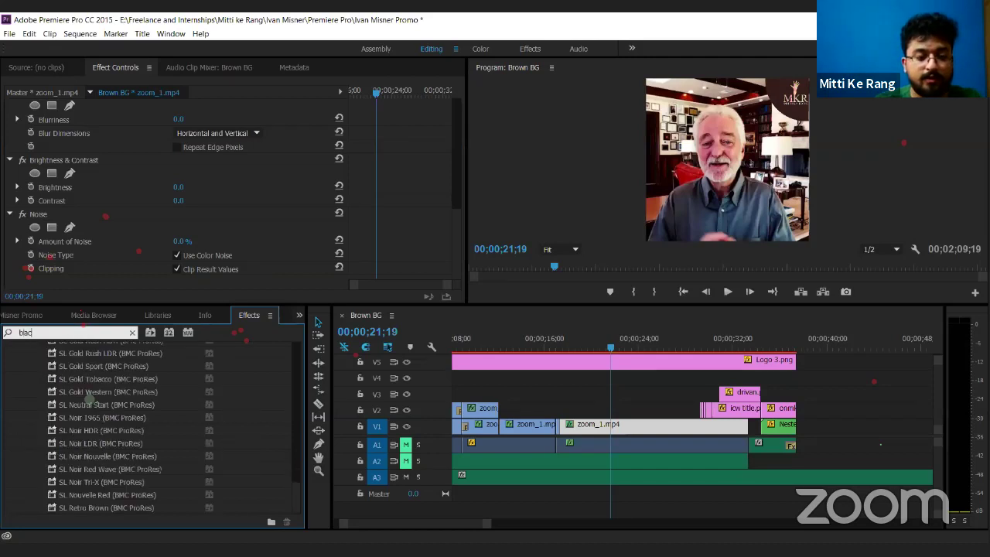
pyautogui.write('k whit')
pyautogui.write('e')
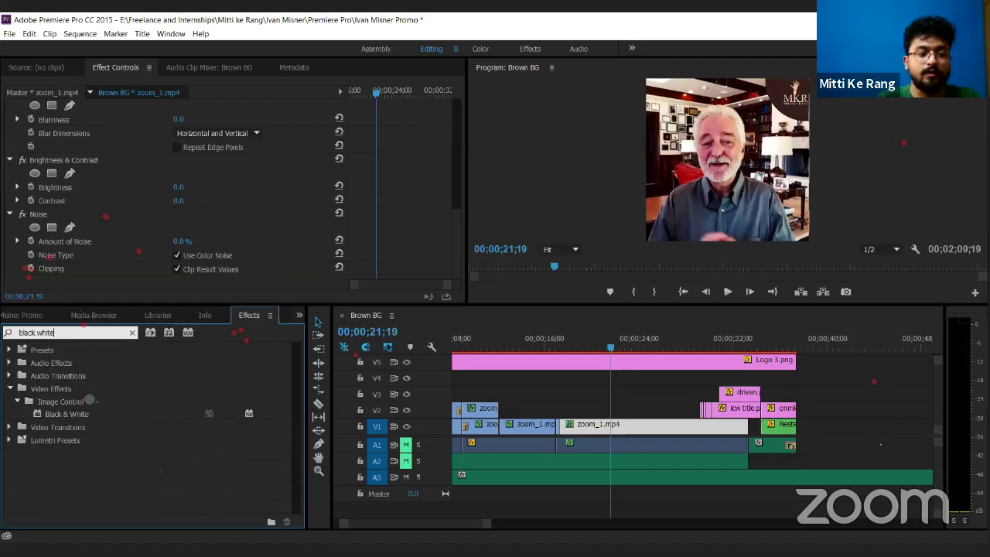
pyautogui.click(60, 418)
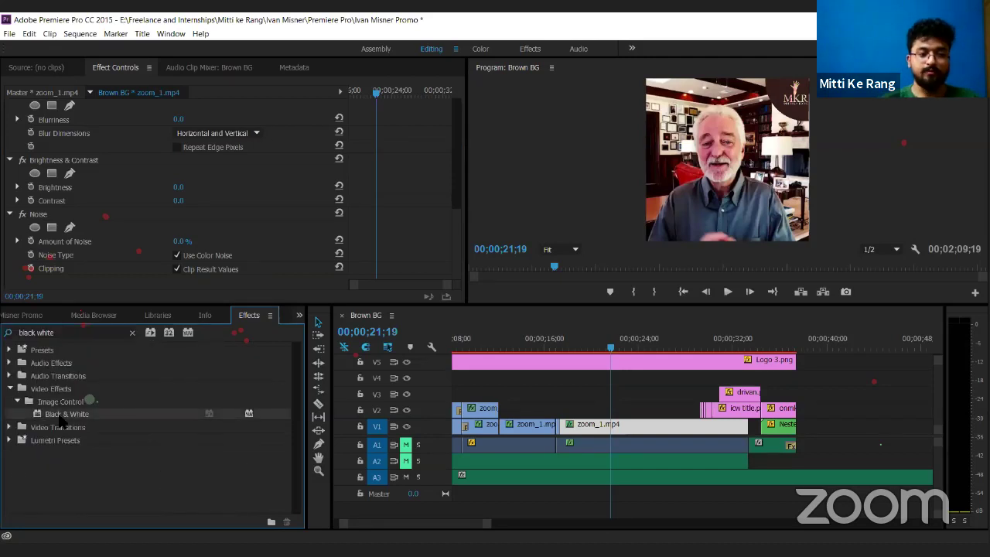
pyautogui.moveTo(59, 420); pyautogui.dragTo(622, 431)
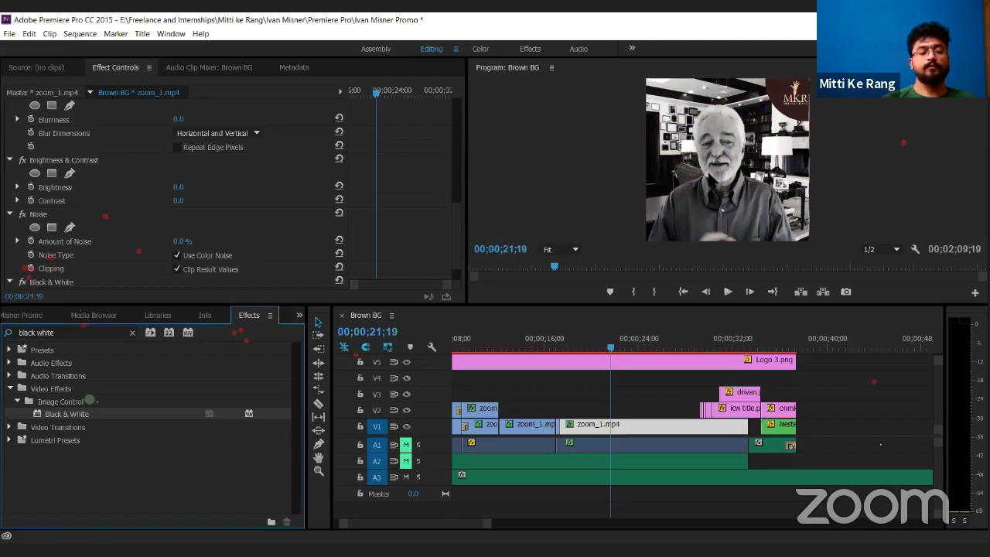
pyautogui.click(132, 333)
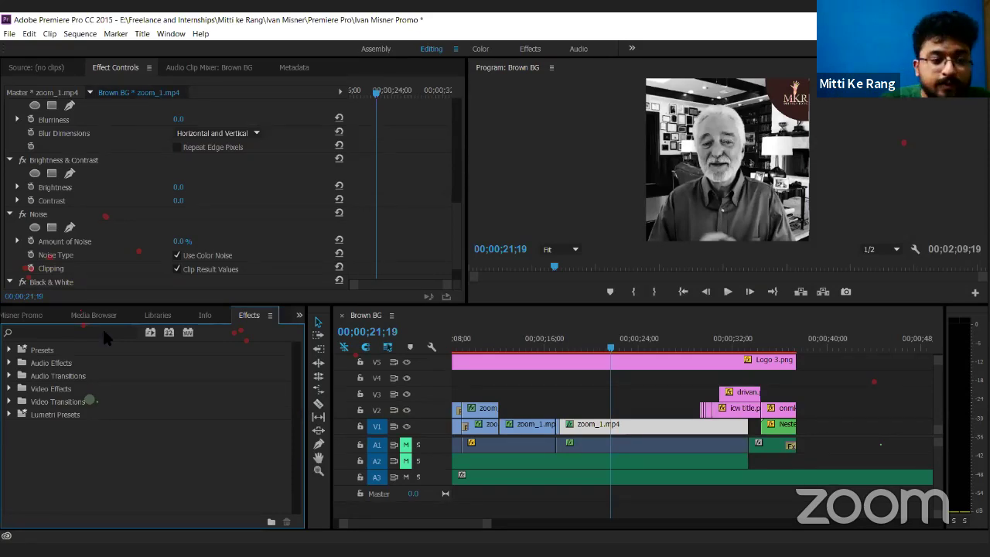
# - Look over the Video Transitions groups including Dissolve, the Video Effects groups and the Presets groups, collapsing each folder again
pyautogui.click(10, 402)
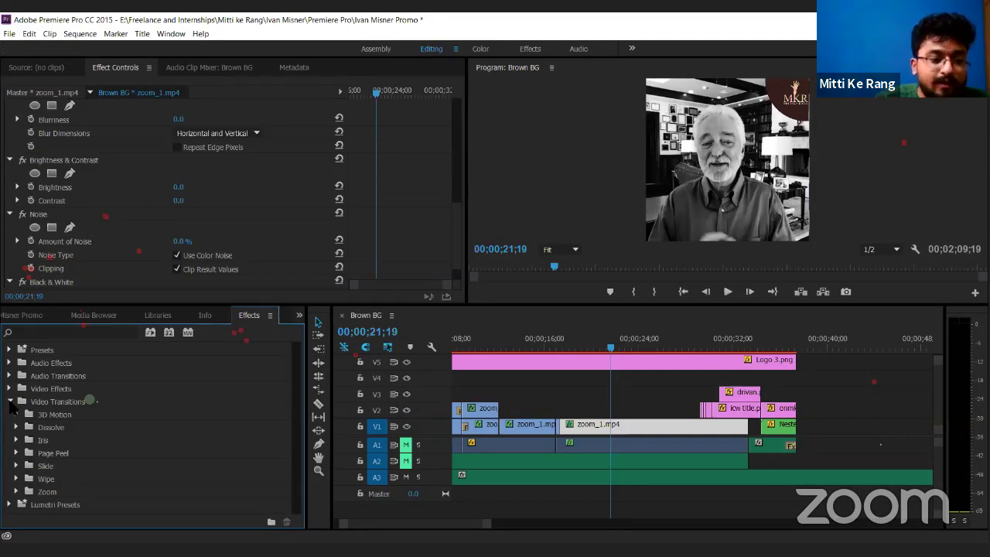
pyautogui.click(16, 415)
pyautogui.click(16, 415)
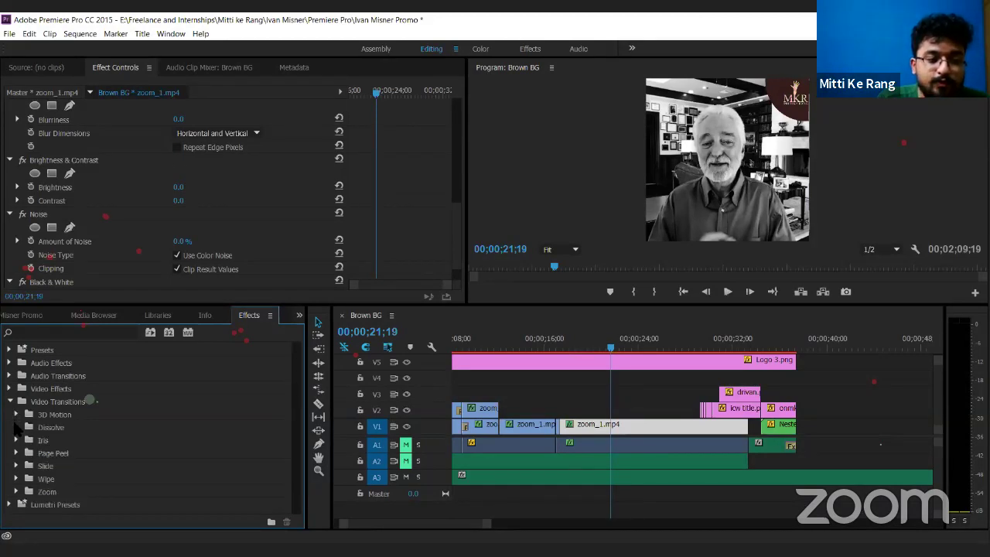
pyautogui.click(16, 427)
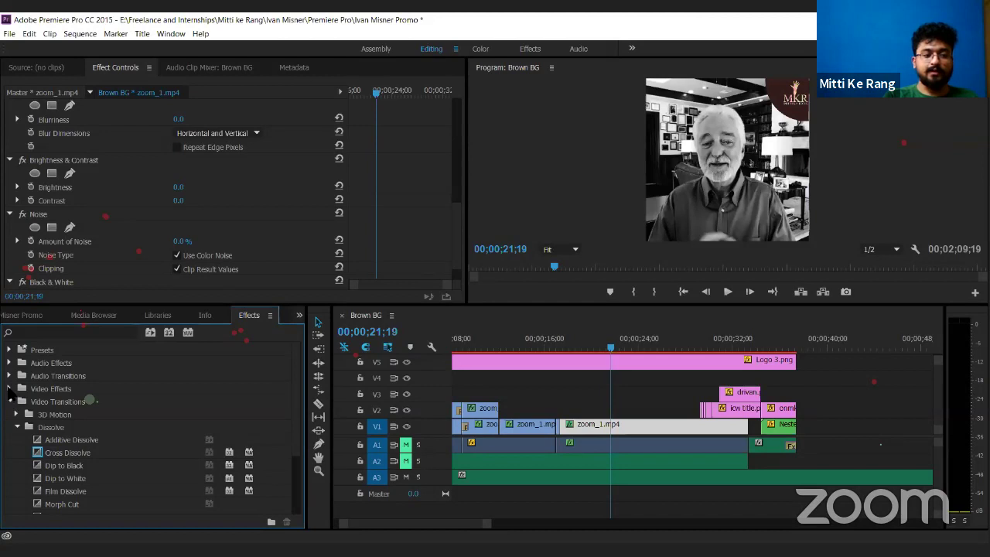
pyautogui.click(10, 389)
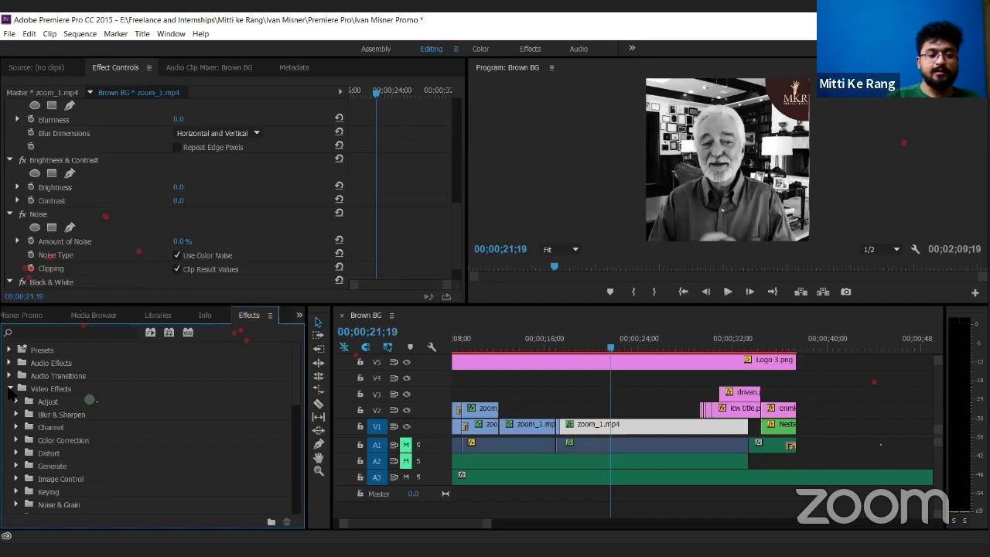
pyautogui.click(10, 389)
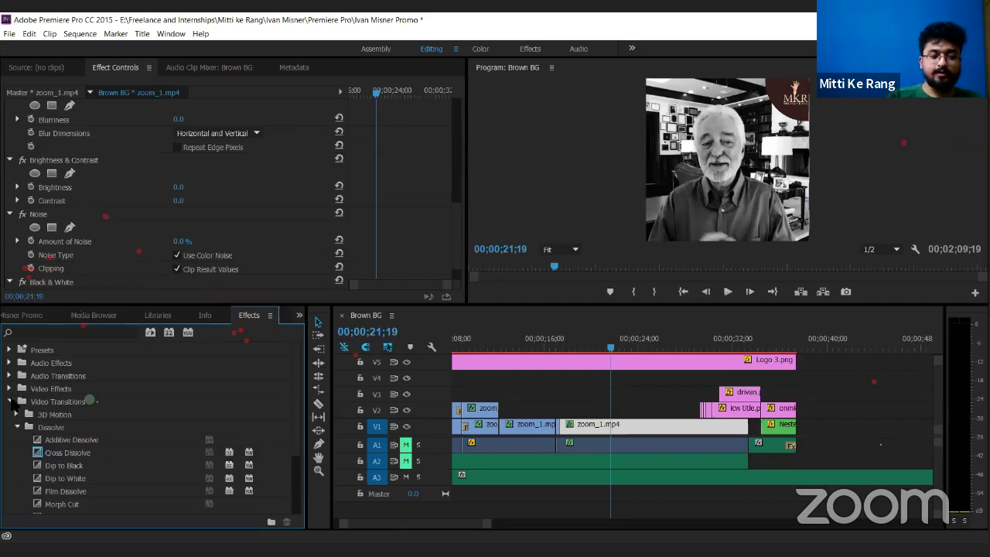
pyautogui.click(10, 401)
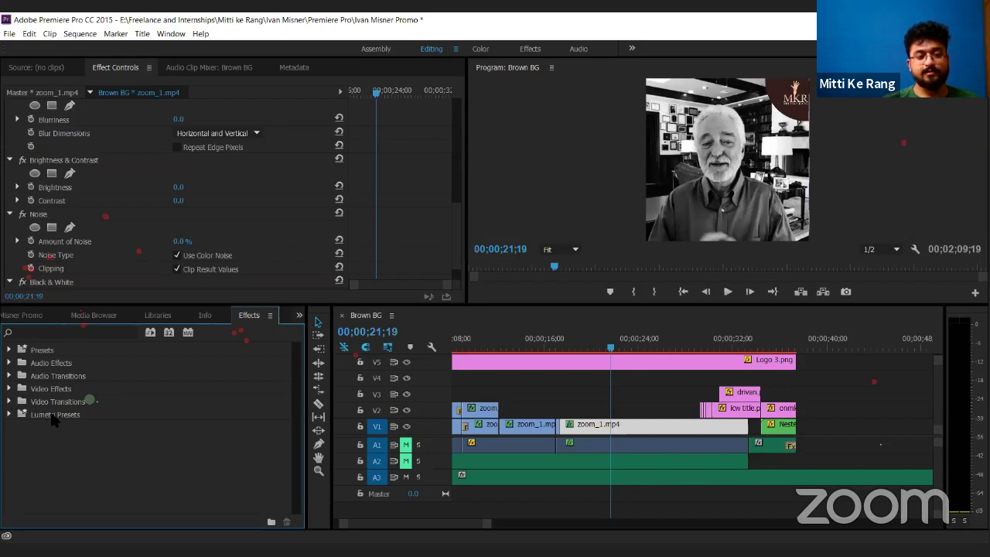
pyautogui.click(9, 350)
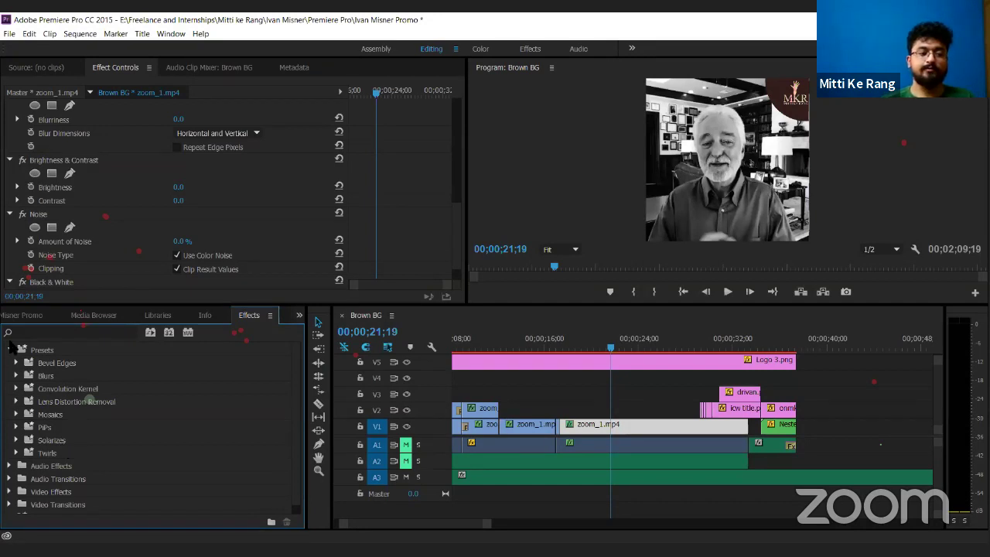
pyautogui.click(10, 350)
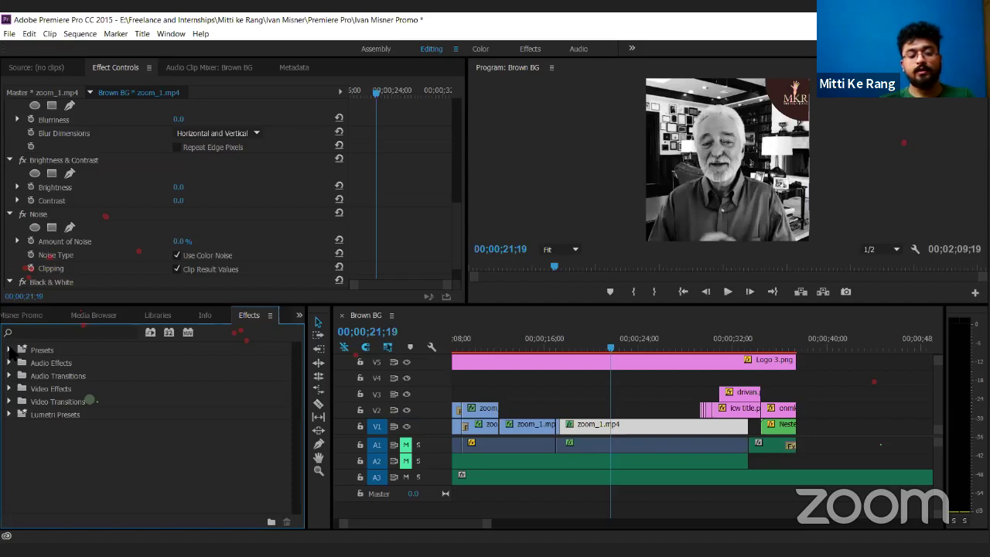
# - Undo the Black & White effect on the zoom_1.mp4 clip
pyautogui.hotkey('ctrl', 'z')
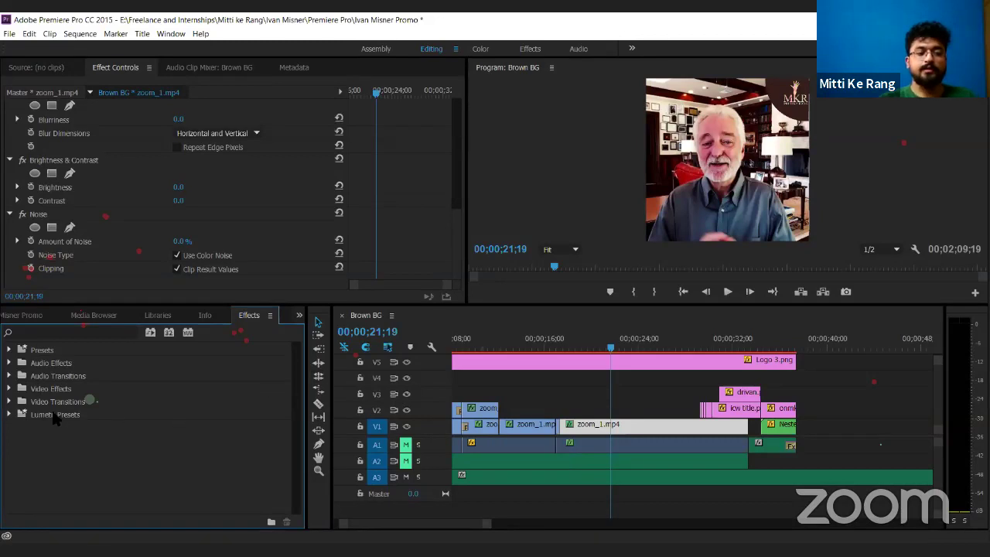
# - Apply the Cinespace 100 preset from the Cinematic Lumetri presets to the last zoom_1.mp4 clip on V1
pyautogui.click(9, 414)
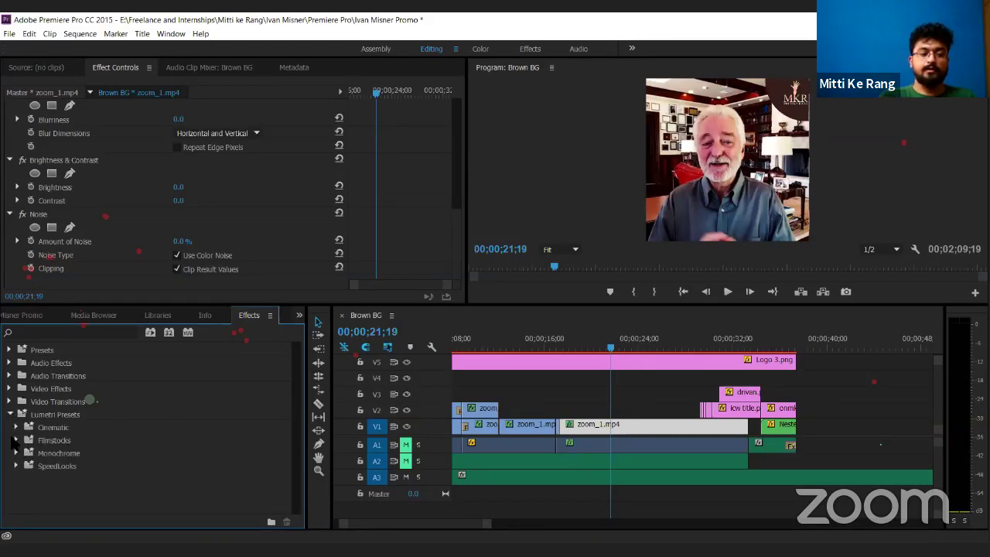
pyautogui.click(15, 427)
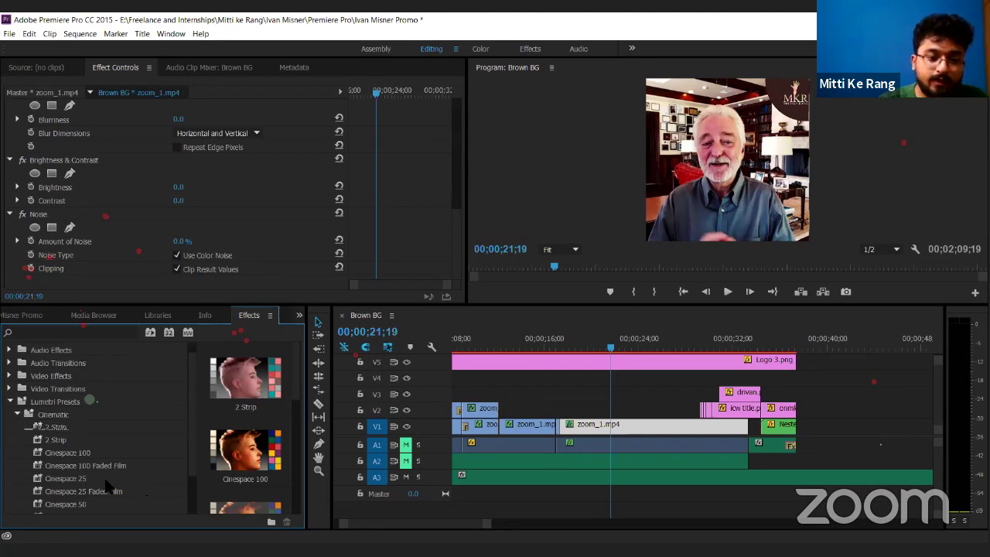
pyautogui.scroll(-2, 108, 476)
pyautogui.click(48, 393)
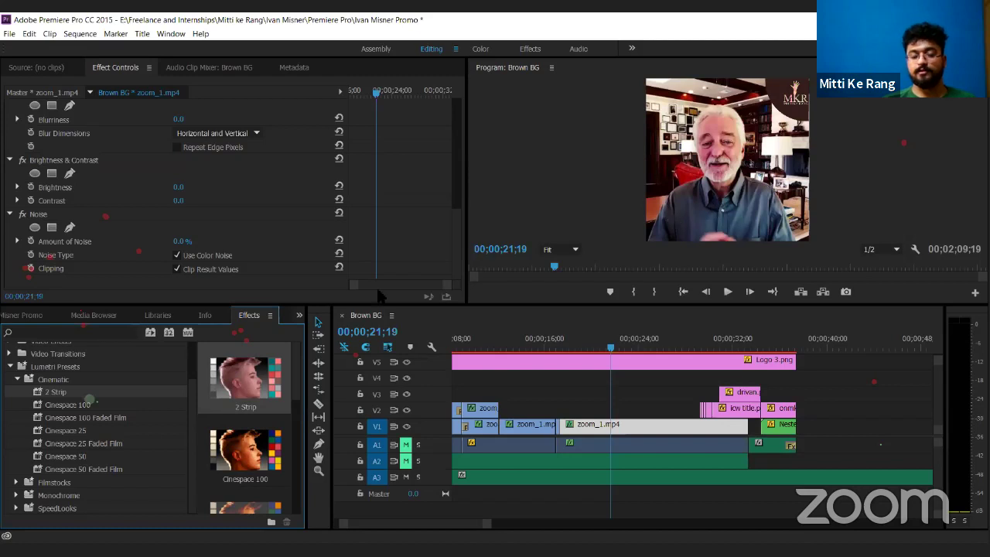
pyautogui.click(72, 406)
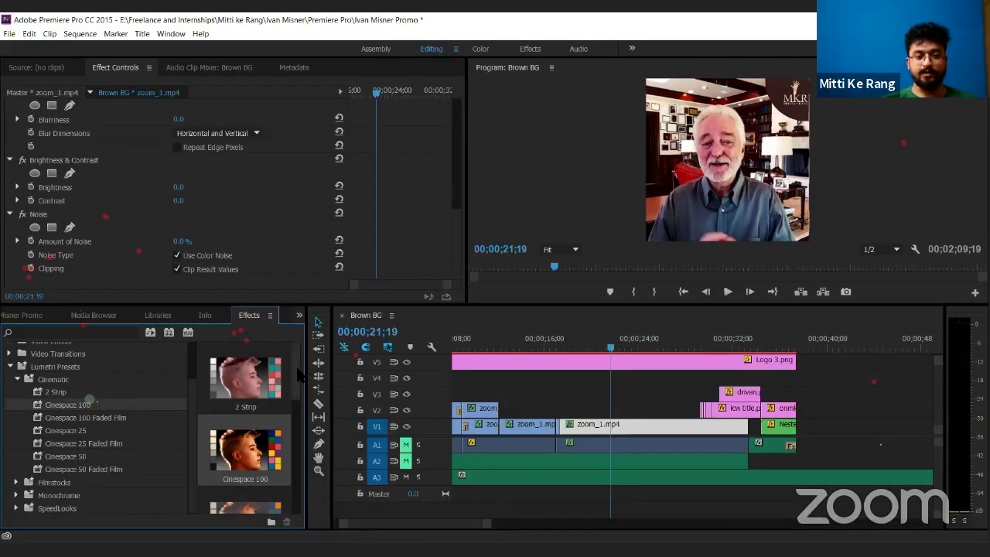
pyautogui.scroll(-2, 302, 409)
pyautogui.scroll(2, 302, 405)
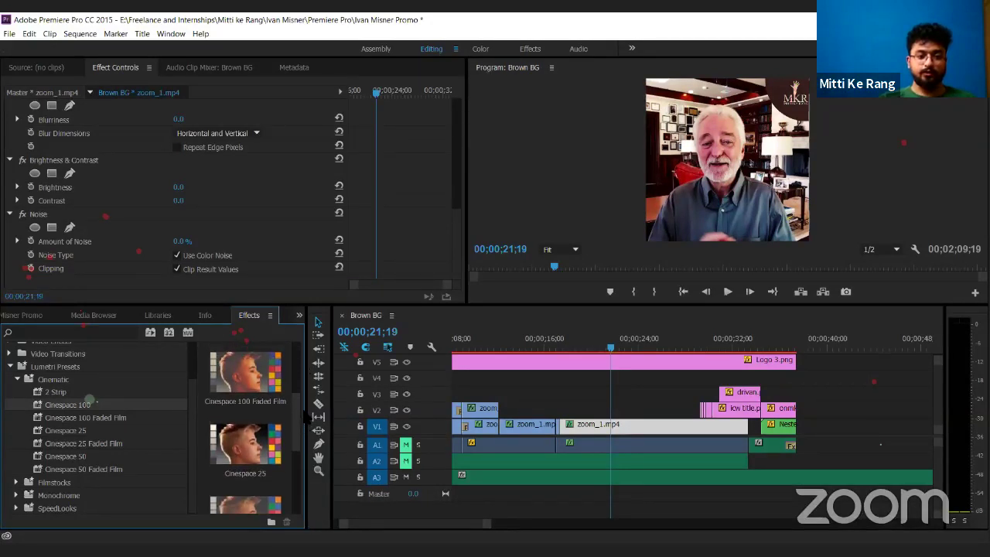
pyautogui.scroll(2, 298, 386)
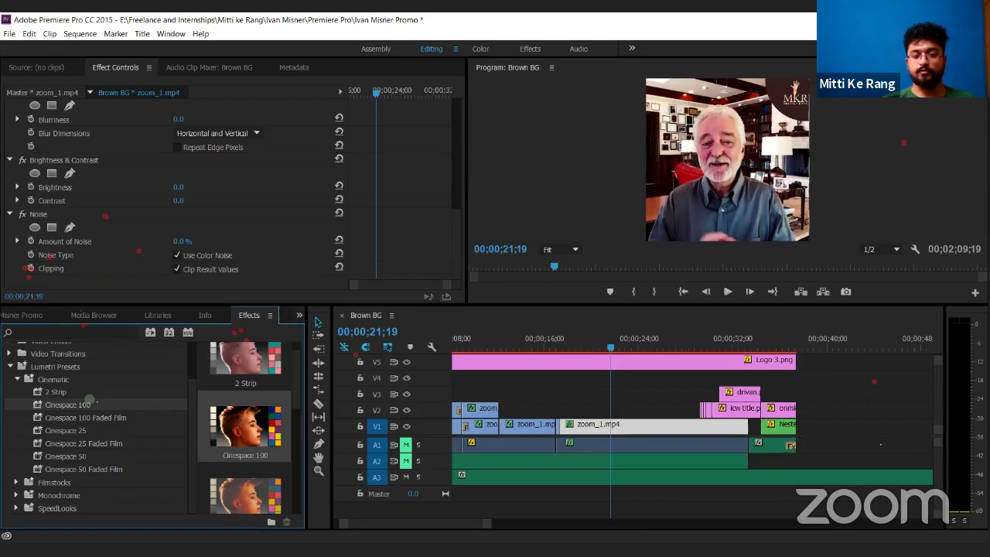
pyautogui.moveTo(245, 425); pyautogui.dragTo(596, 433)
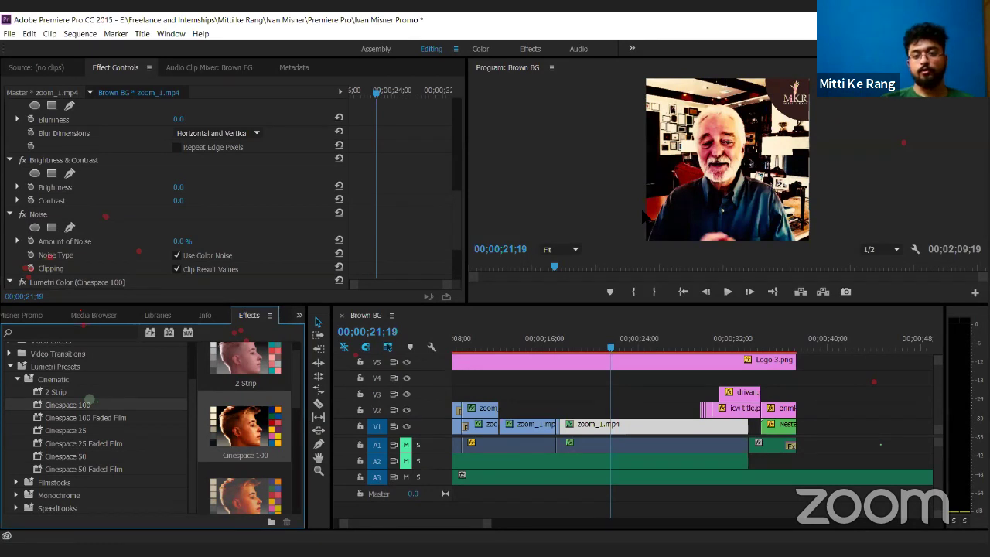
# - Compare the frames of the preceding zoom_1.mp4 clip with the Cinespace 100 clip, ending at 00;00;20;15
pyautogui.click(545, 342)
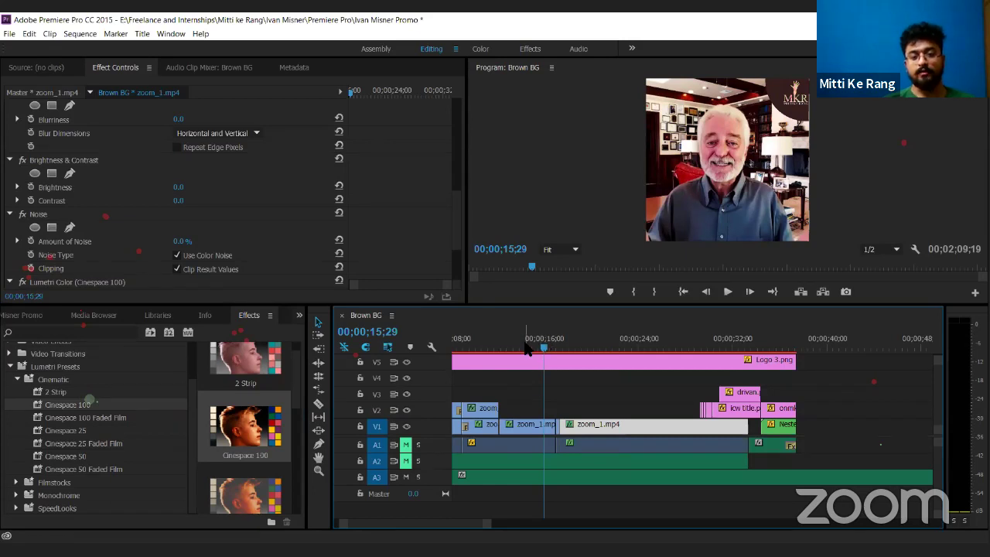
pyautogui.click(526, 347)
pyautogui.click(597, 346)
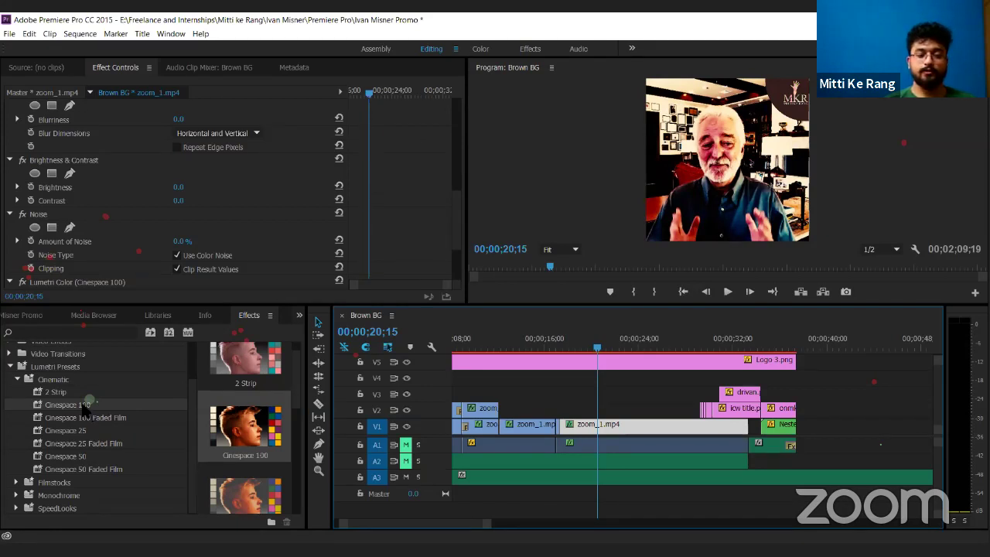
# - Look over the Filmstocks, Monochrome and SpeedLooks Universal groups of the Lumetri presets
pyautogui.click(85, 409)
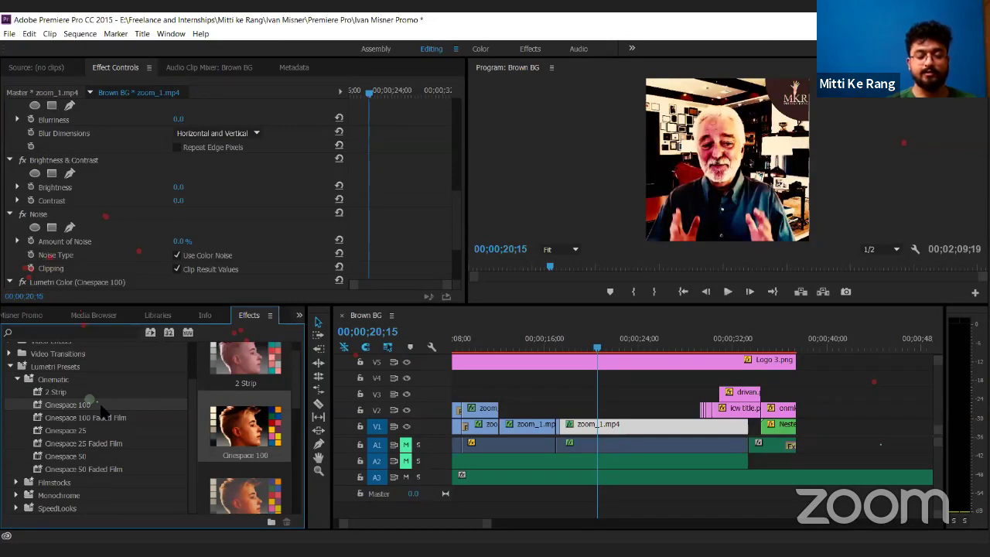
pyautogui.click(17, 482)
pyautogui.scroll(-3, 80, 480)
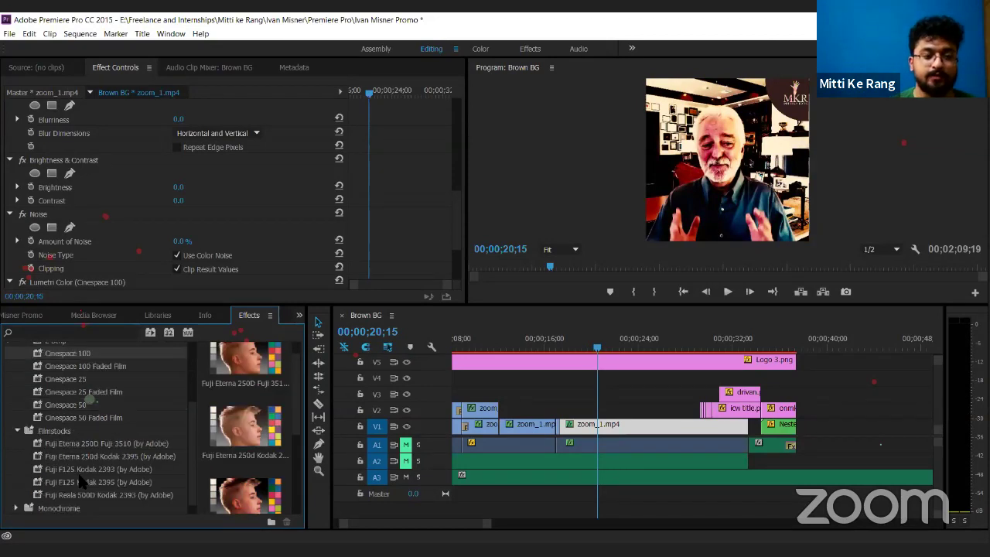
pyautogui.click(16, 496)
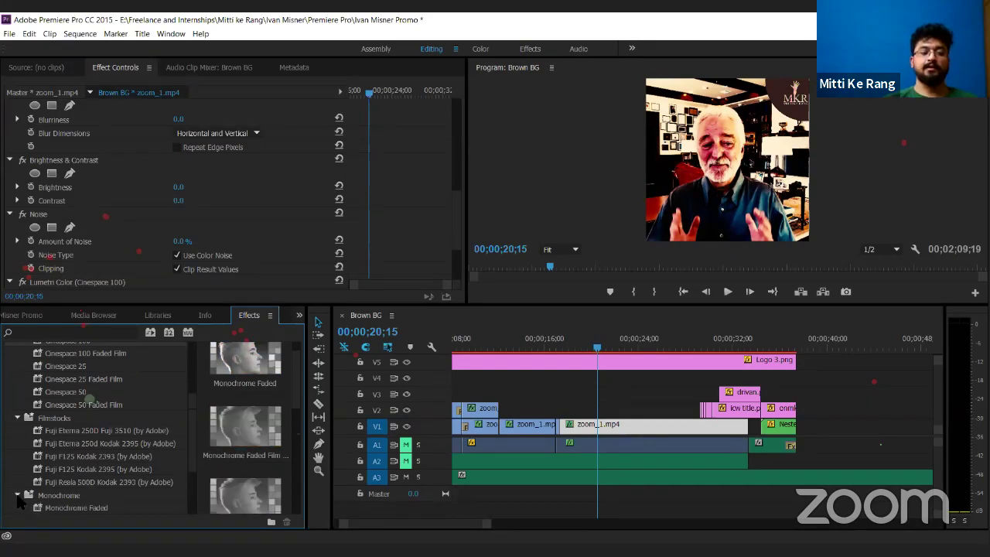
pyautogui.scroll(-4, 91, 458)
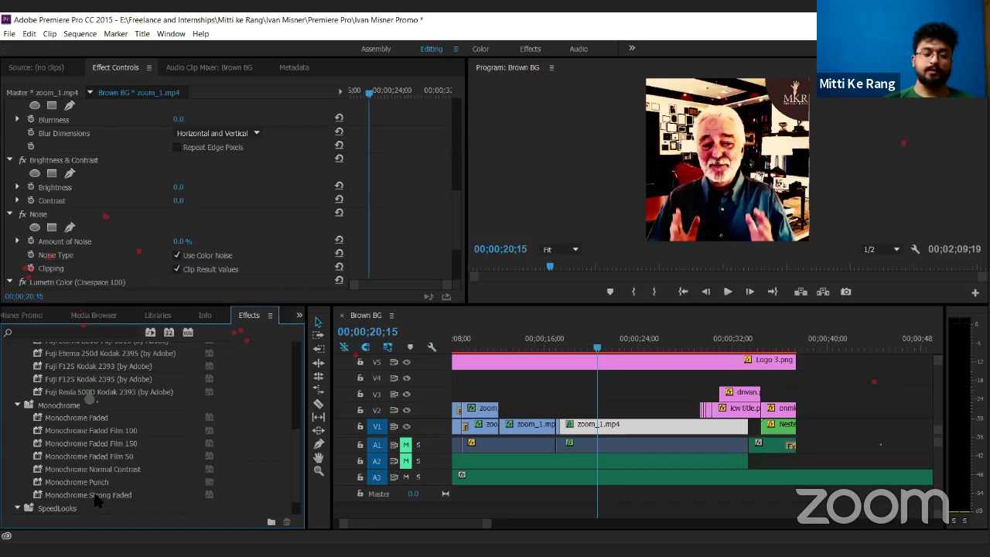
pyautogui.click(16, 508)
pyautogui.click(24, 507)
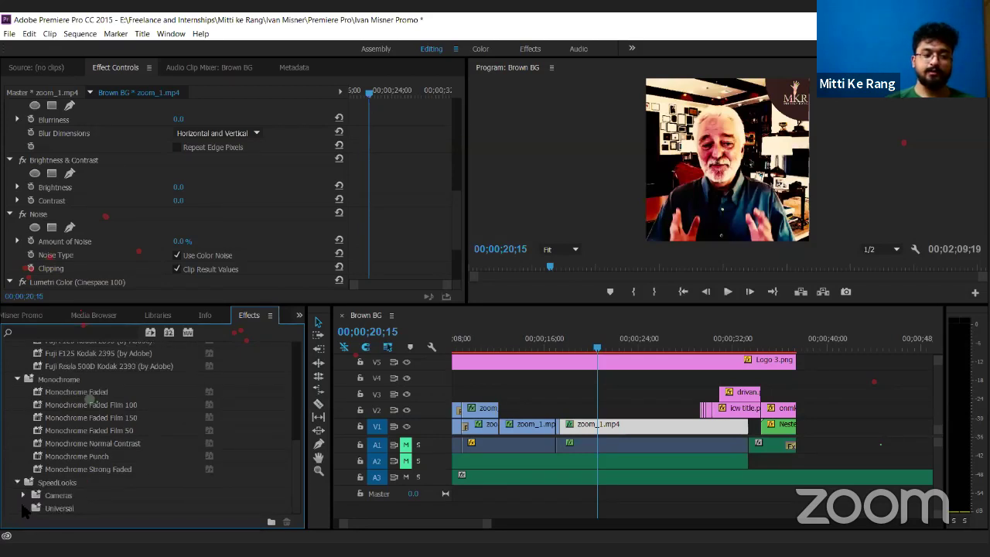
pyautogui.scroll(-5, 130, 464)
pyautogui.scroll(10, 127, 460)
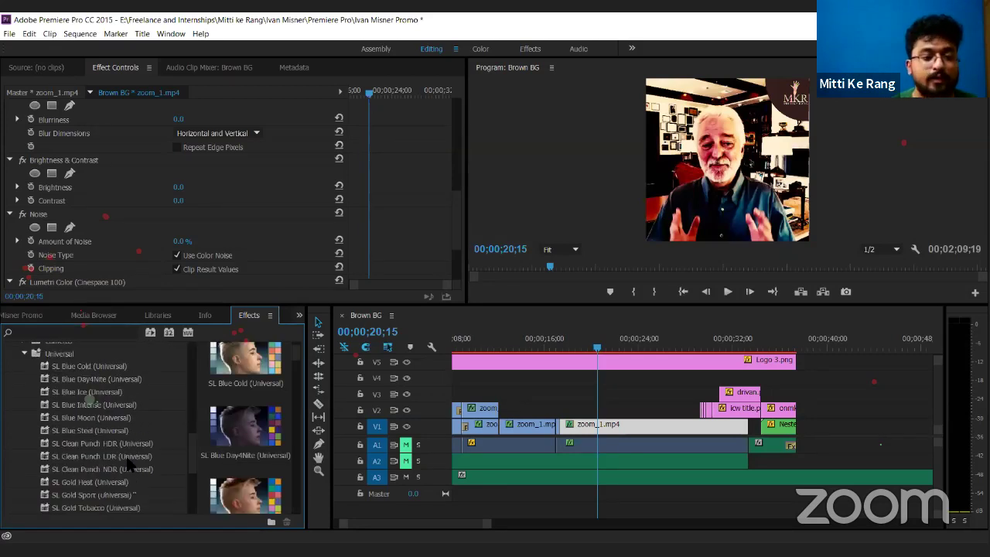
# - Examine the Bevel Edges, Mosaics and Solarizes groups in the Presets folder
pyautogui.click(9, 351)
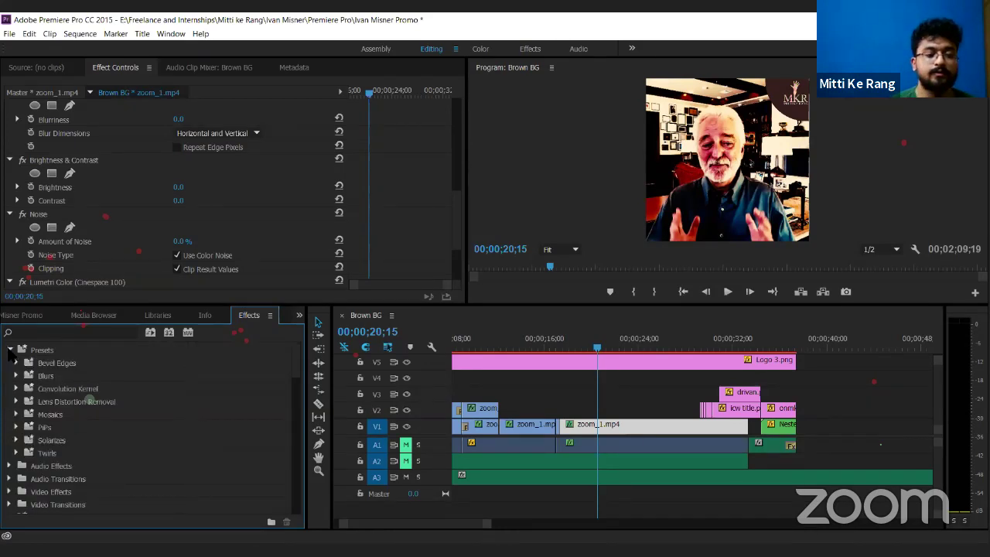
pyautogui.click(17, 363)
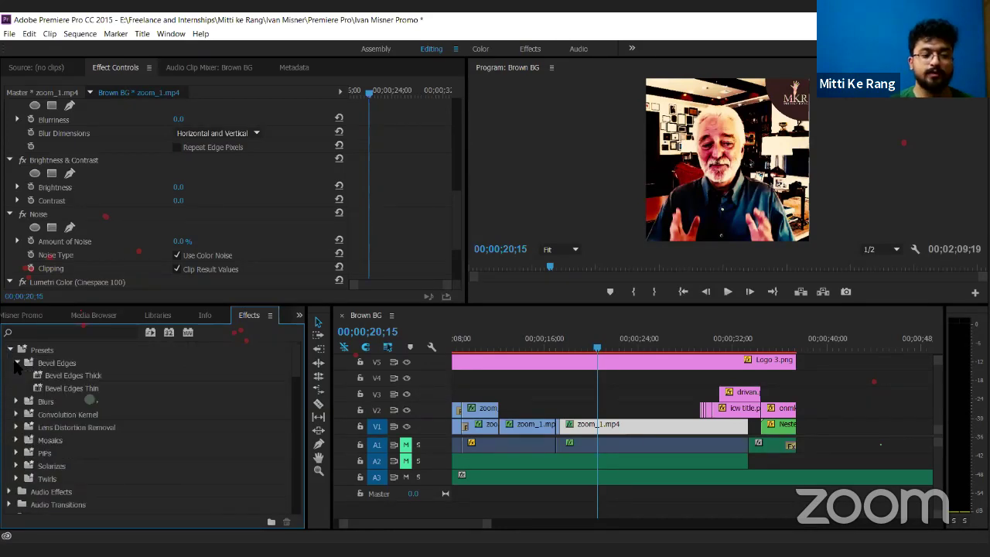
pyautogui.scroll(-8, 24, 378)
pyautogui.scroll(10, 23, 379)
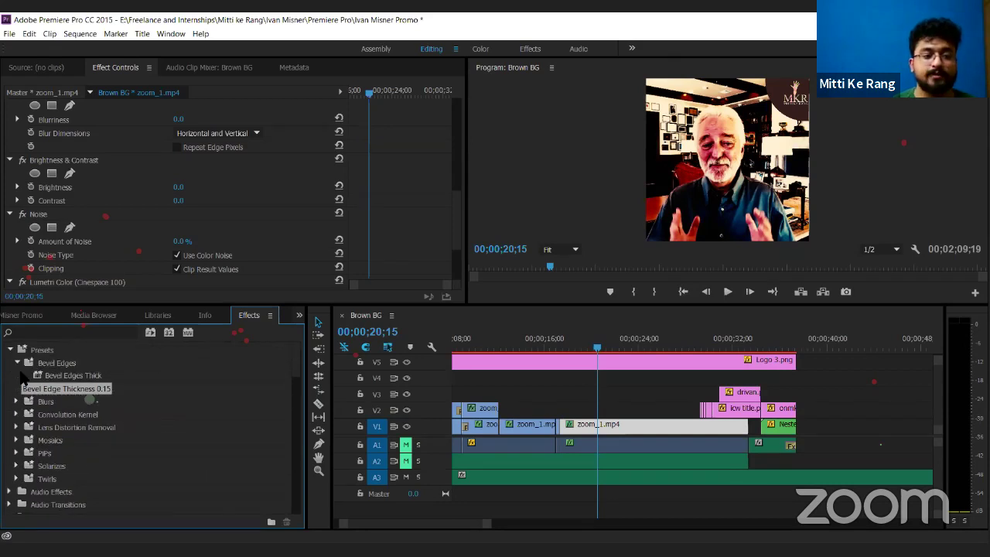
pyautogui.click(87, 374)
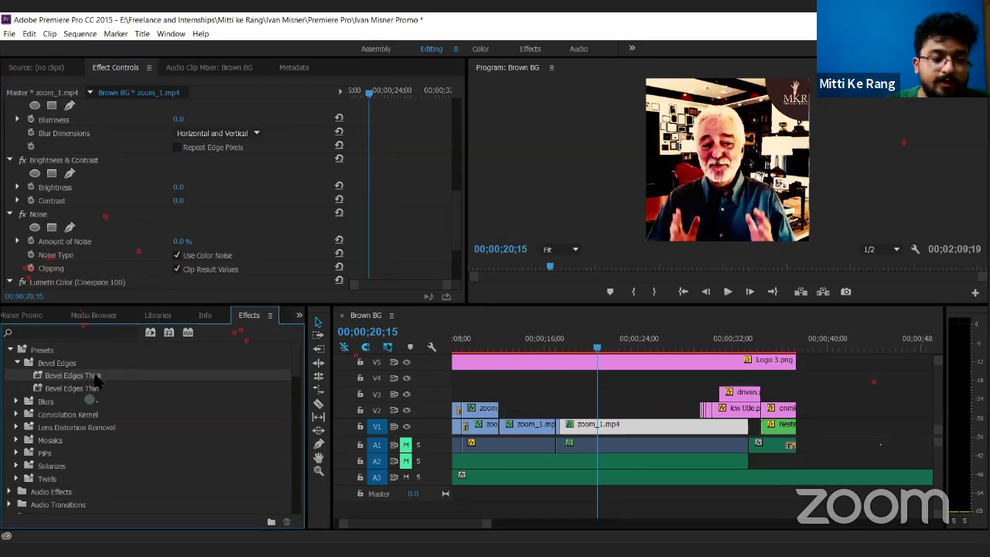
pyautogui.click(16, 439)
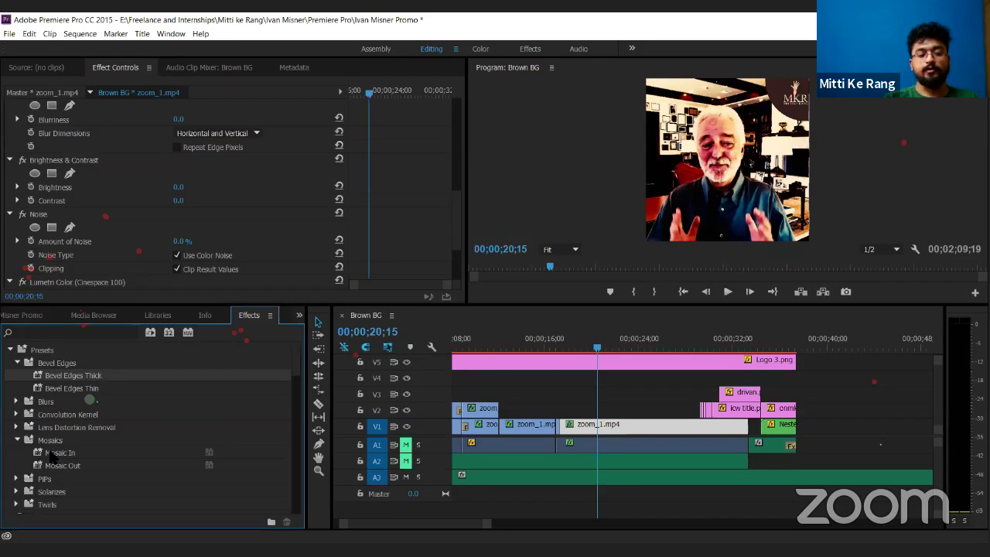
pyautogui.moveTo(49, 452)
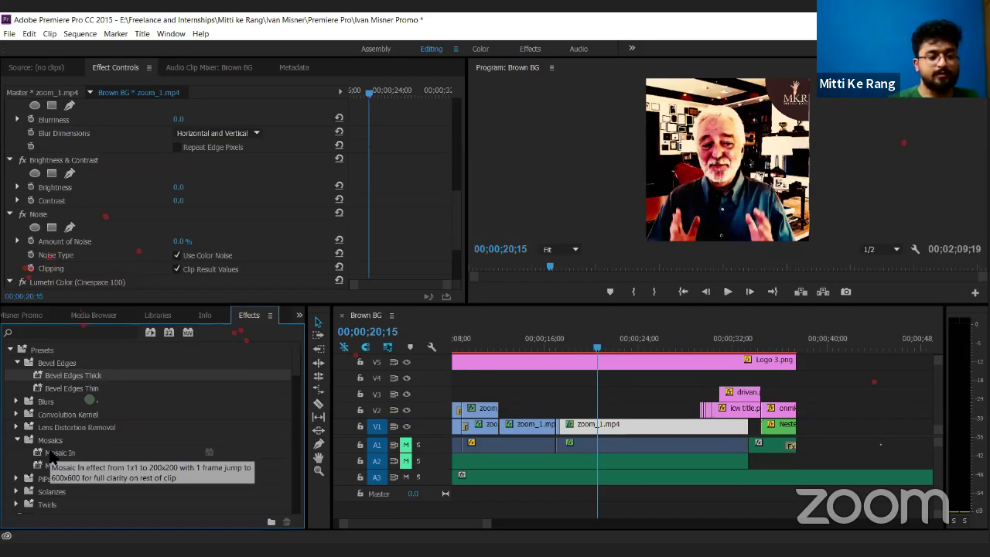
pyautogui.click(17, 491)
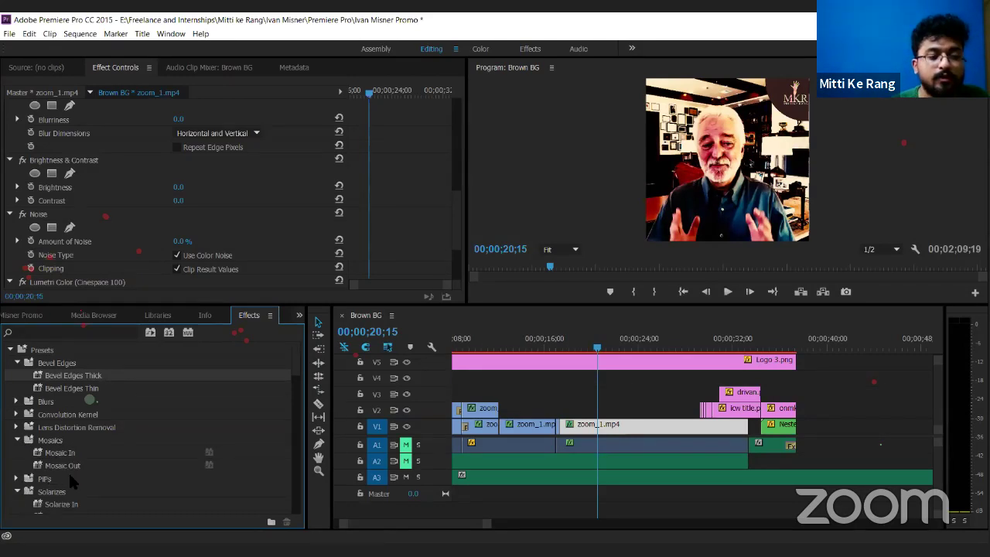
pyautogui.scroll(-3, 68, 471)
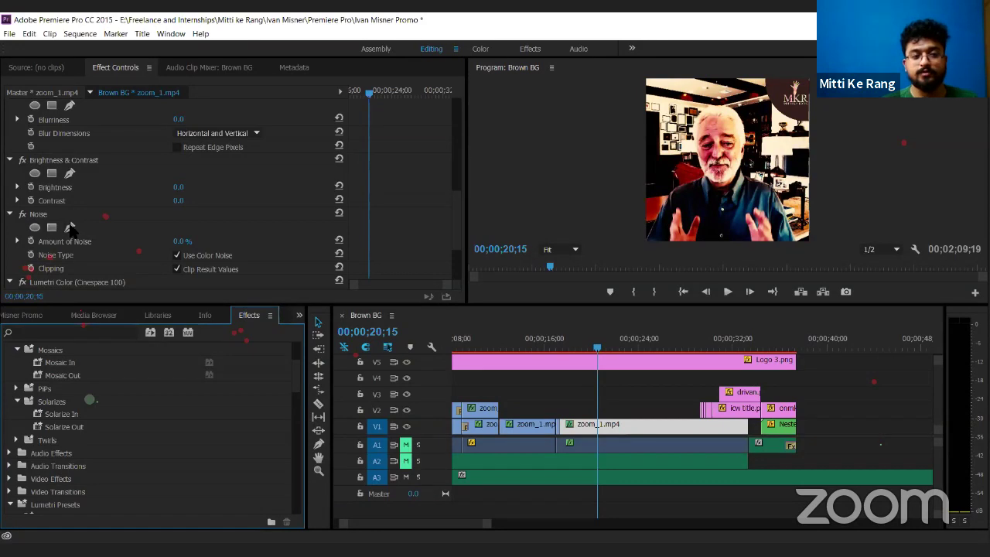
# - Switch the Lumetri Color (Cinespace 100) effect on the zoom_1.mp4 clip off and back on to compare the image
pyautogui.scroll(-2, 70, 230)
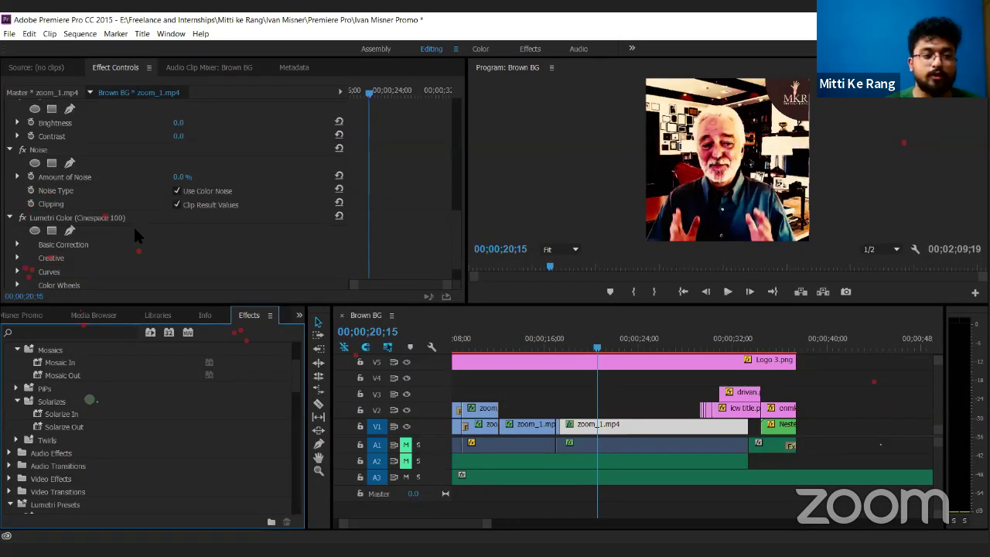
pyautogui.scroll(2, 133, 225)
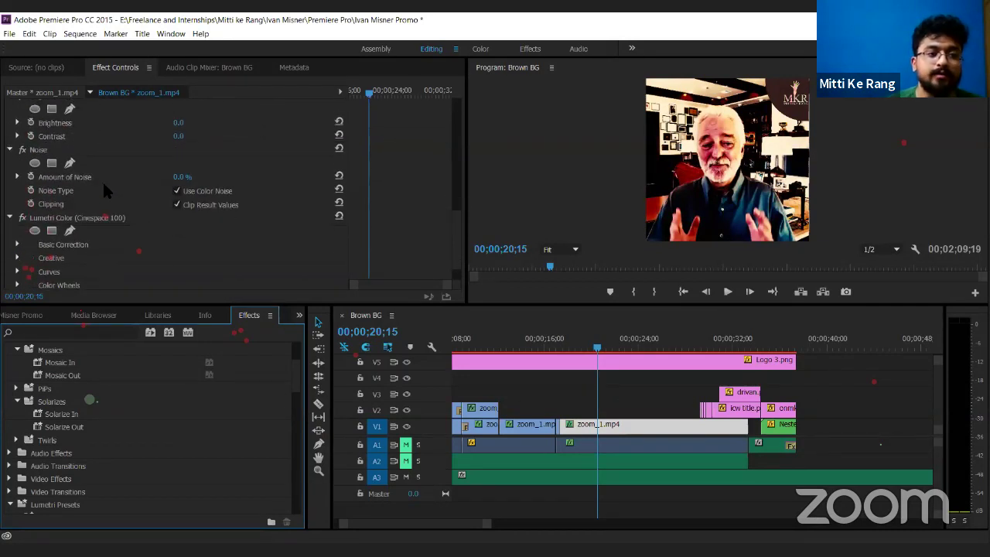
pyautogui.scroll(-2, 102, 180)
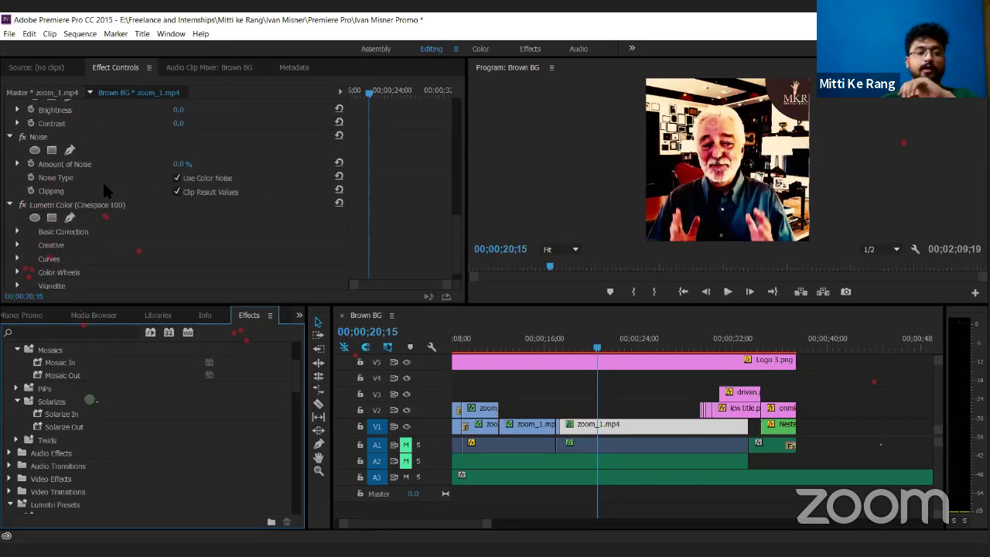
pyautogui.scroll(-1, 102, 183)
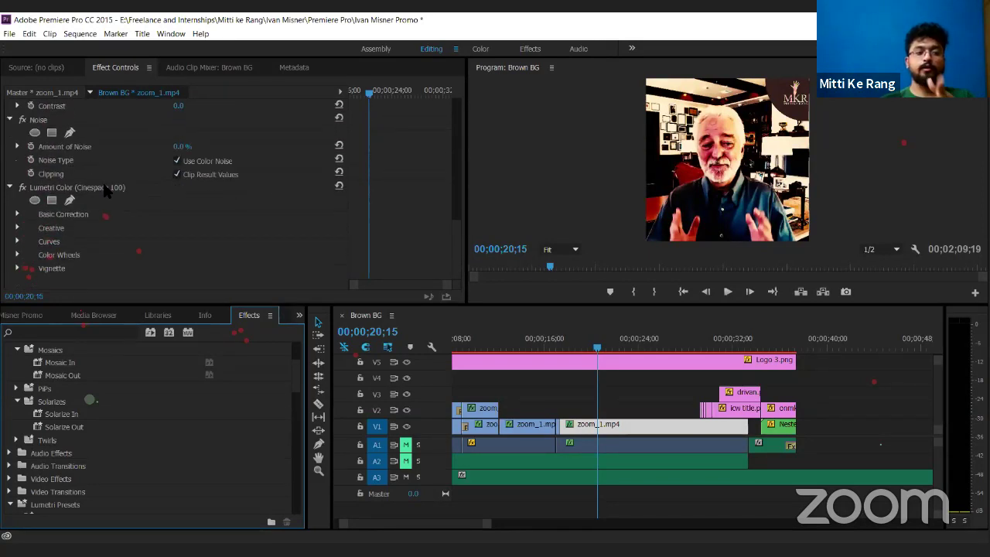
pyautogui.click(24, 189)
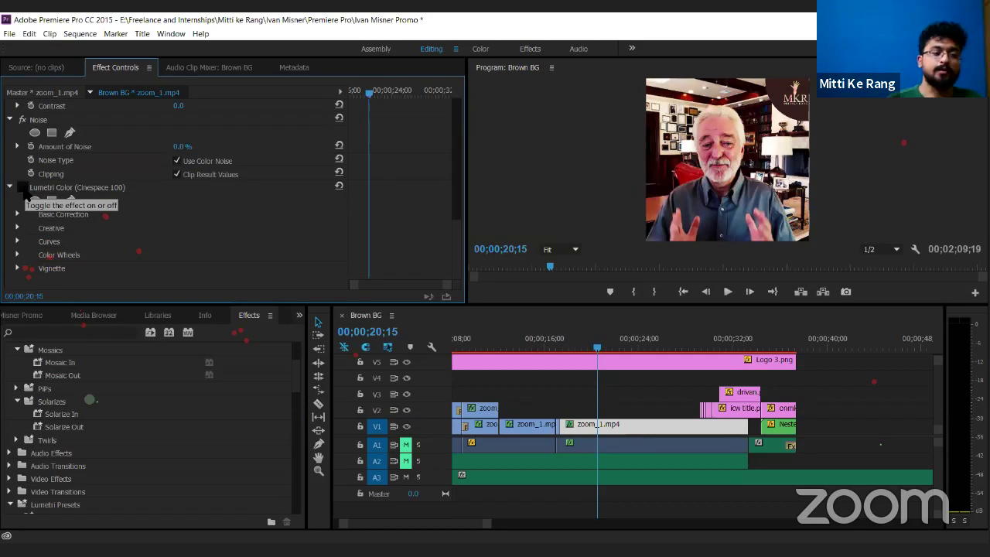
pyautogui.click(23, 188)
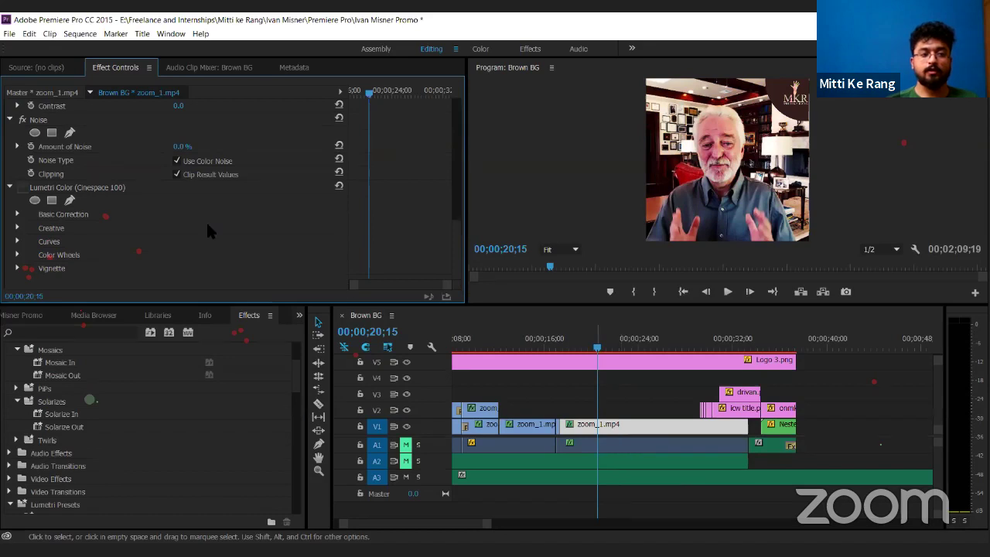
pyautogui.click(22, 187)
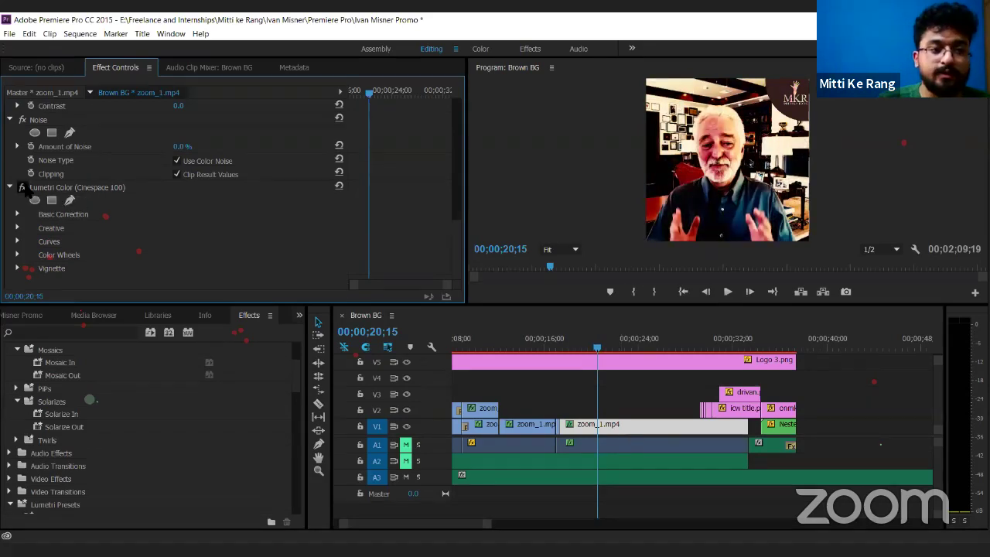
# - Examine the White Balance and Tone settings in the Lumetri effect's Basic Correction, and open the clip's info
pyautogui.click(17, 215)
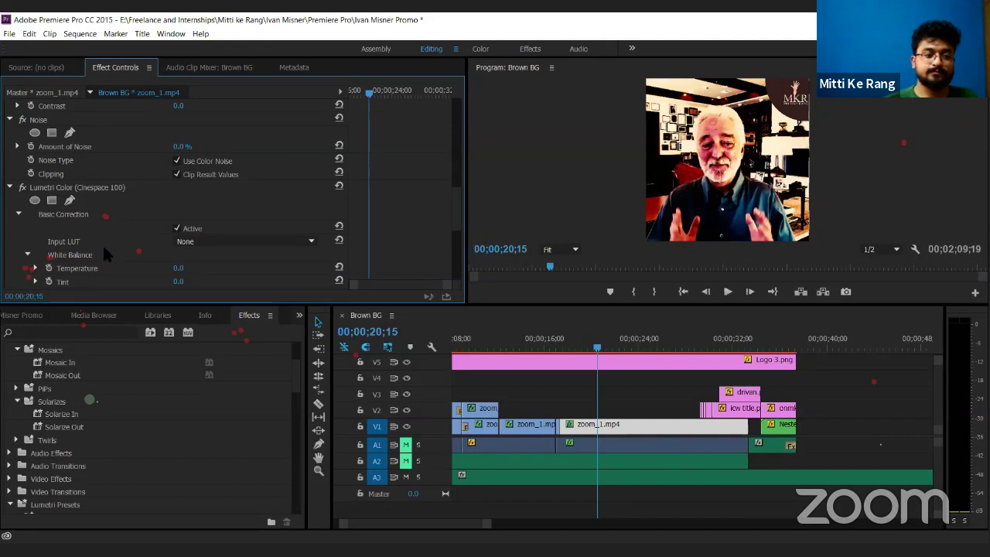
pyautogui.scroll(-5, 103, 249)
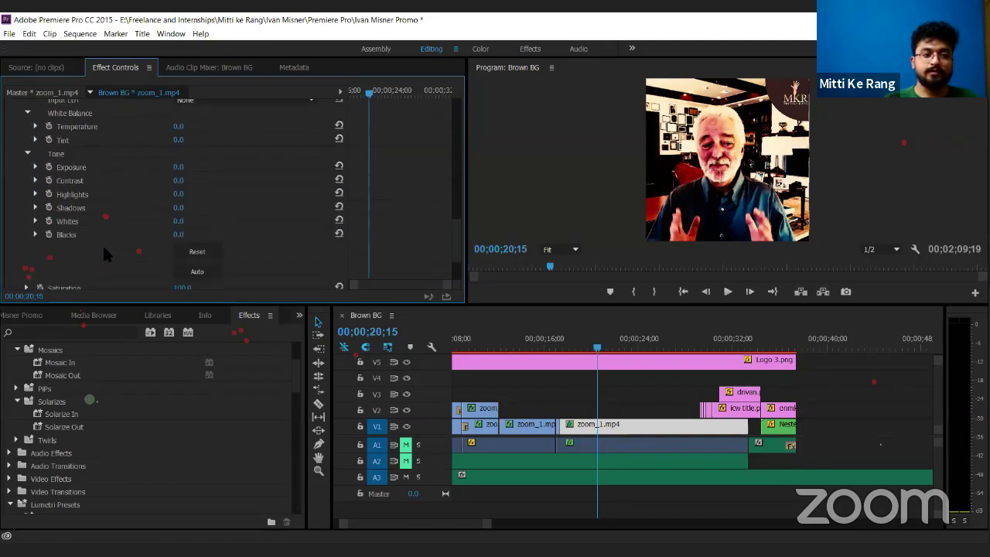
pyautogui.scroll(2, 103, 243)
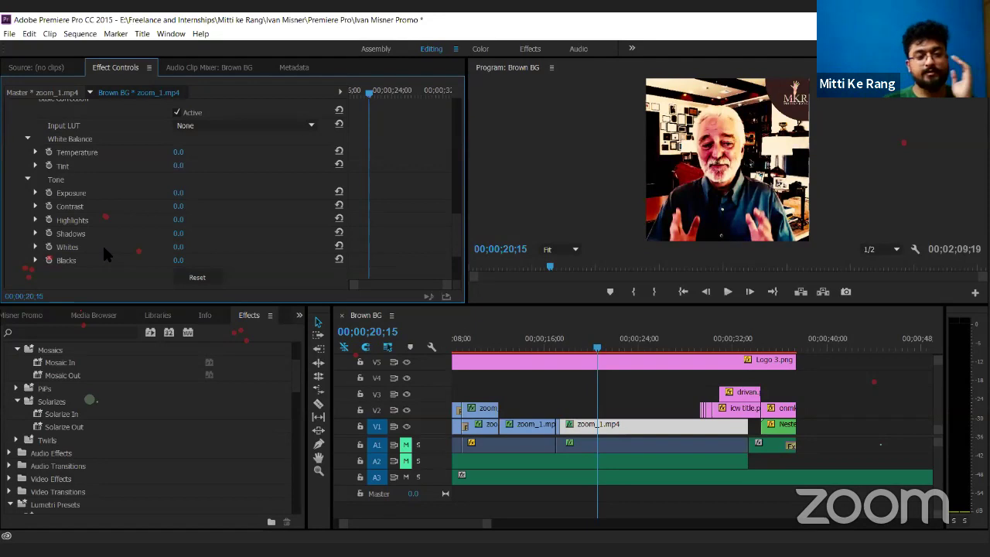
pyautogui.scroll(3, 103, 249)
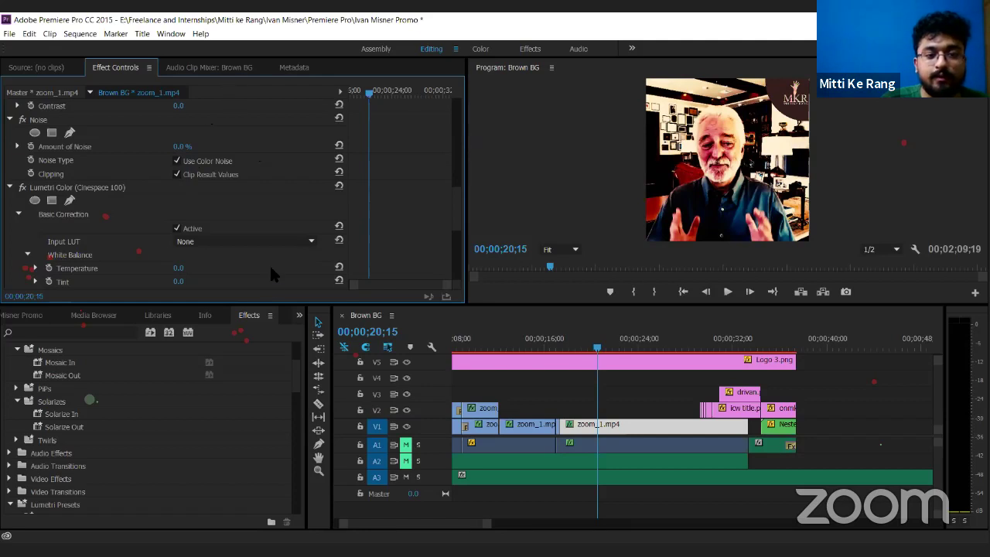
pyautogui.click(205, 314)
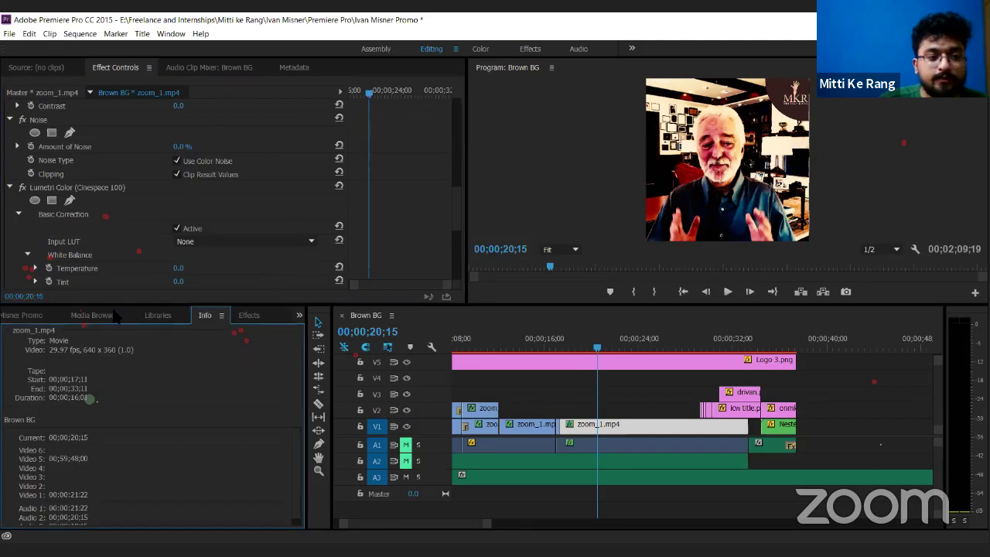
# - Look over the promo project's media items, the Media Browser and the Creative Cloud Libraries
pyautogui.click(94, 315)
pyautogui.click(39, 315)
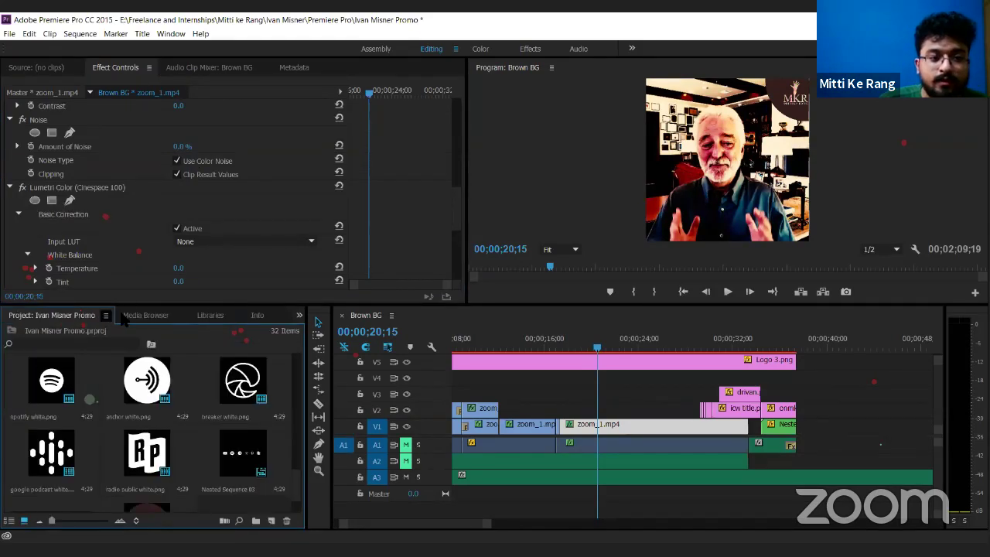
pyautogui.click(145, 315)
pyautogui.click(209, 314)
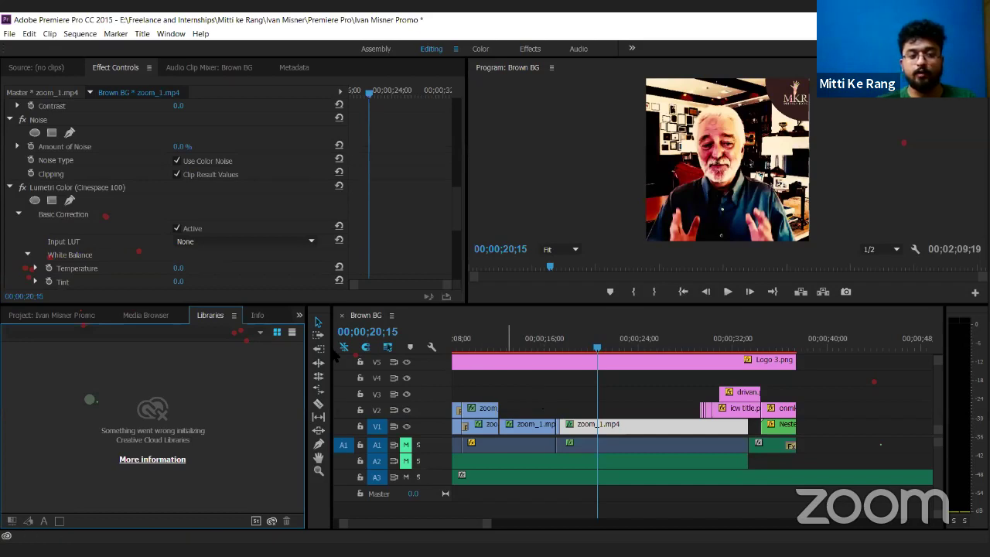
# - Bring up the project's edit history and look through the recorded actions from the newest back to the oldest
pyautogui.click(300, 316)
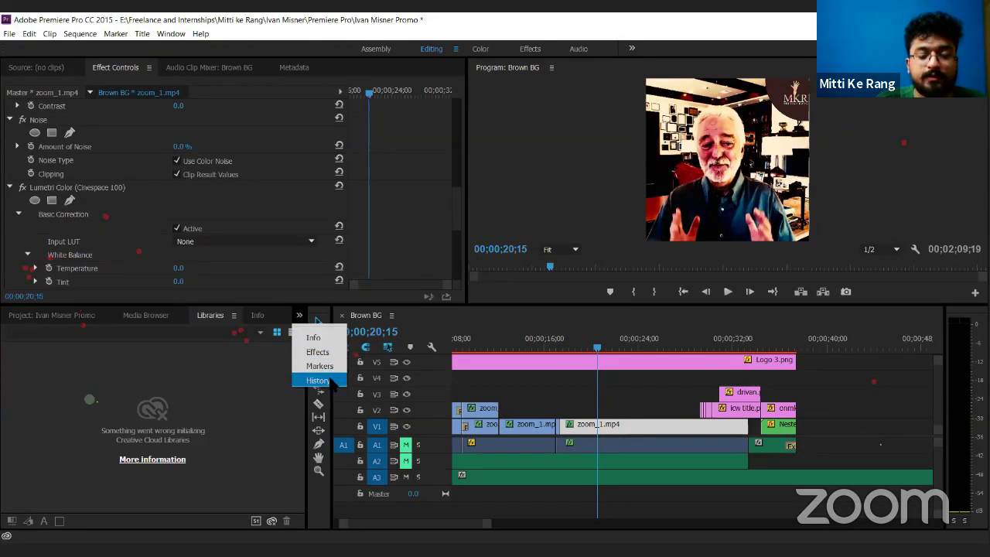
pyautogui.click(331, 378)
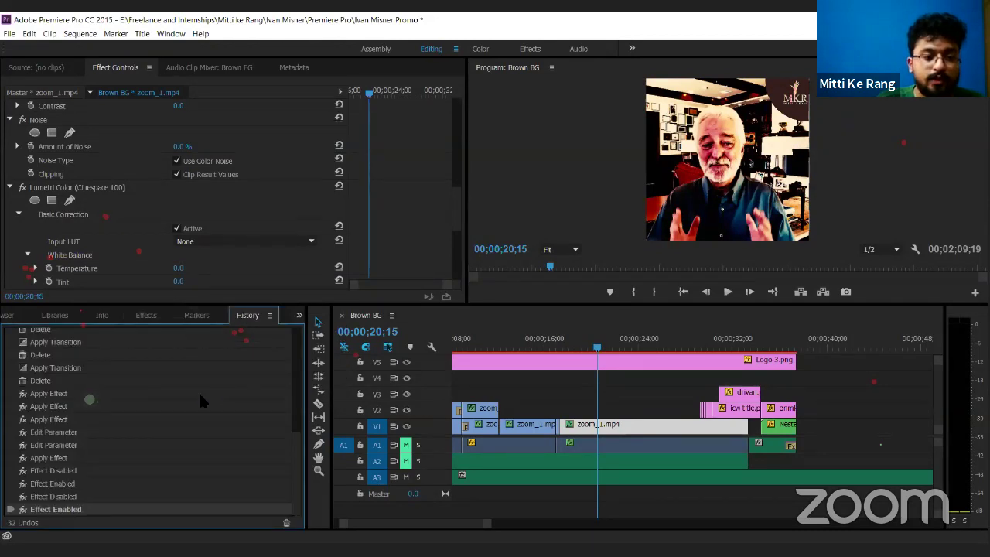
pyautogui.scroll(-5, 198, 391)
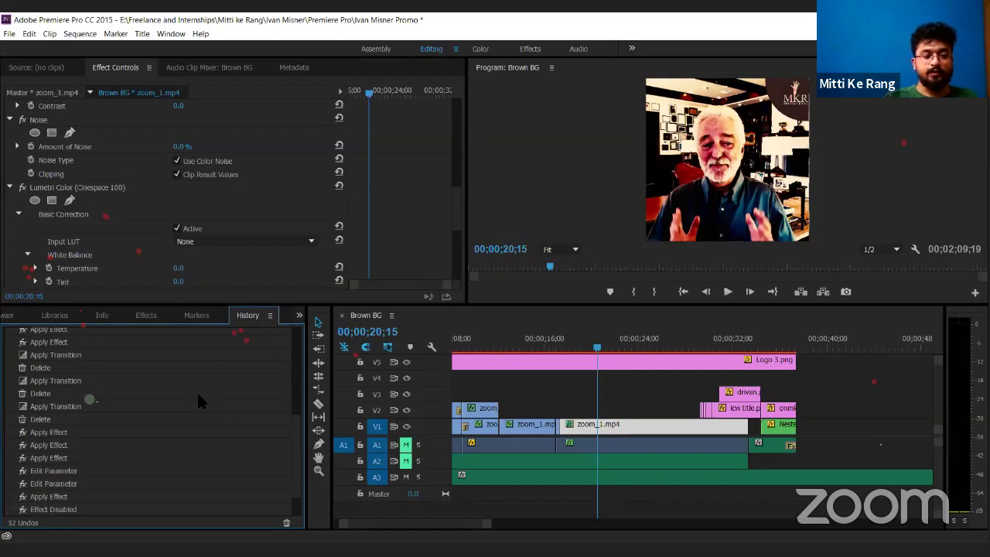
pyautogui.scroll(5, 196, 390)
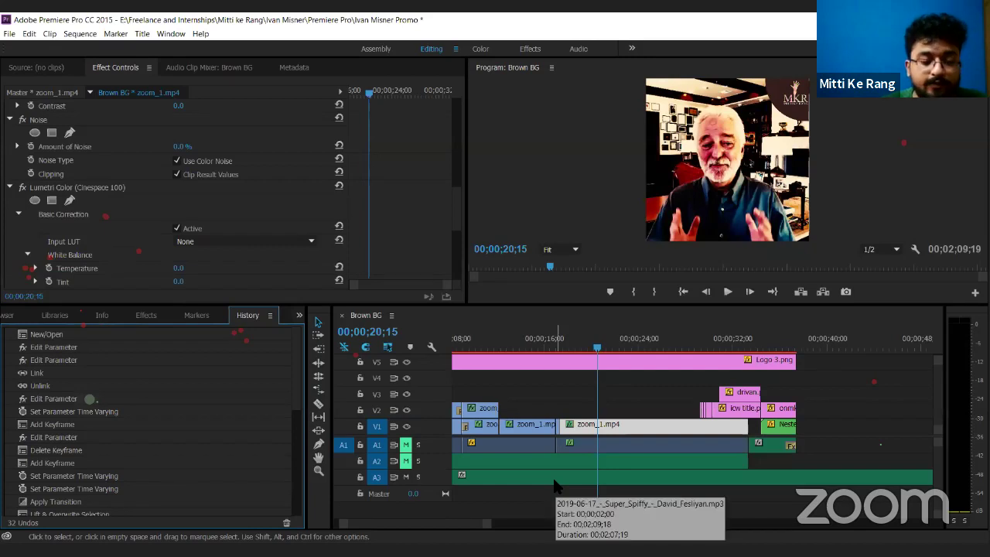
# - Clear the clip selection in the Brown BG timeline and bring the effects list back into view
pyautogui.click(581, 412)
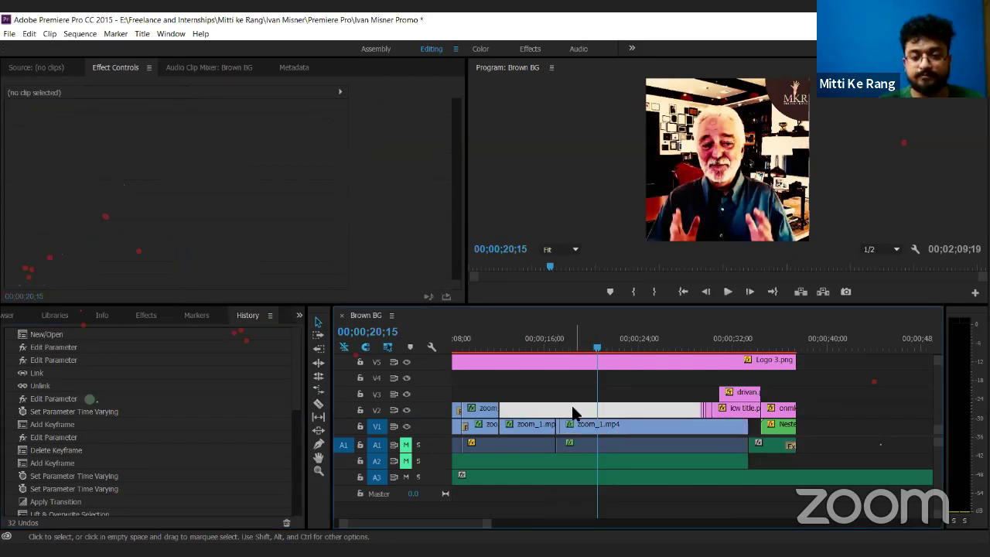
pyautogui.click(573, 411)
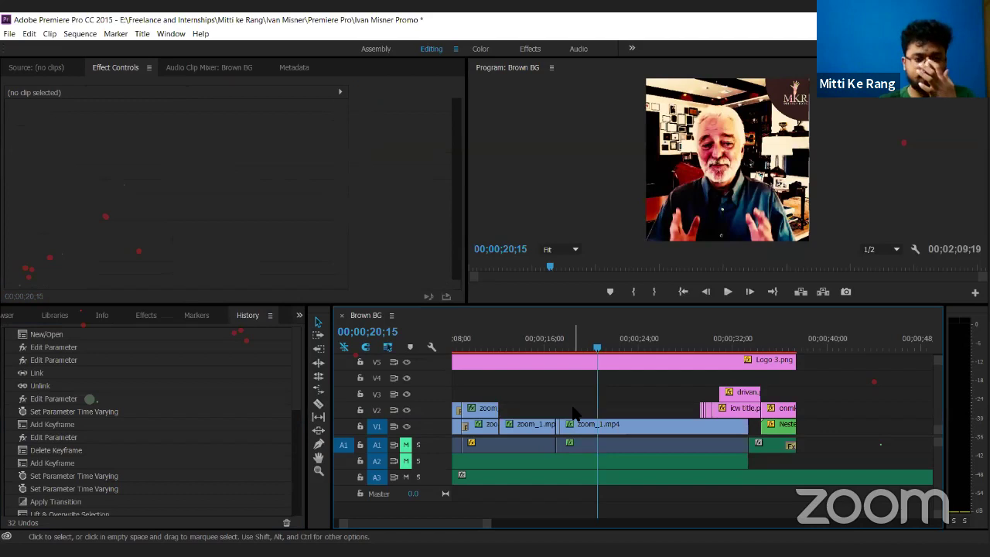
pyautogui.click(142, 317)
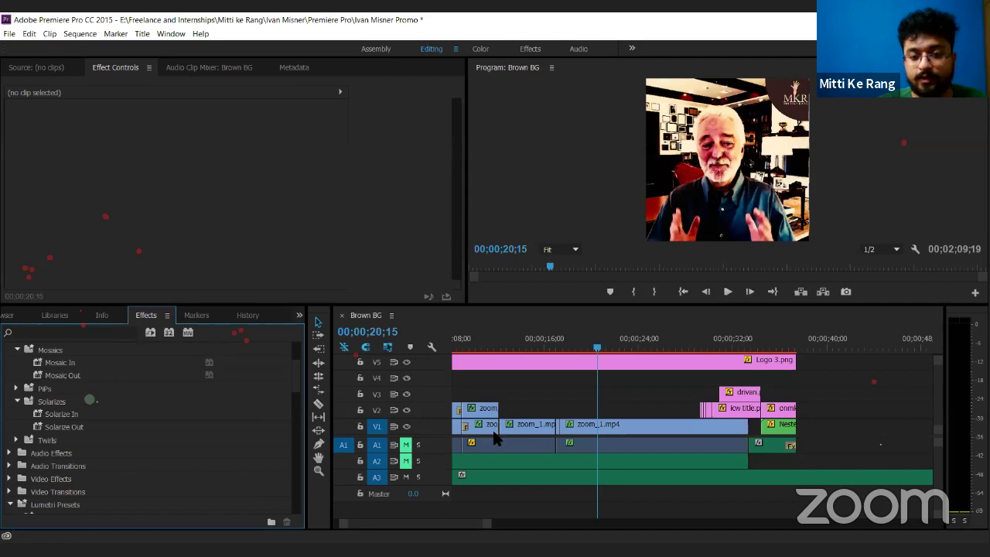
pyautogui.click(565, 362)
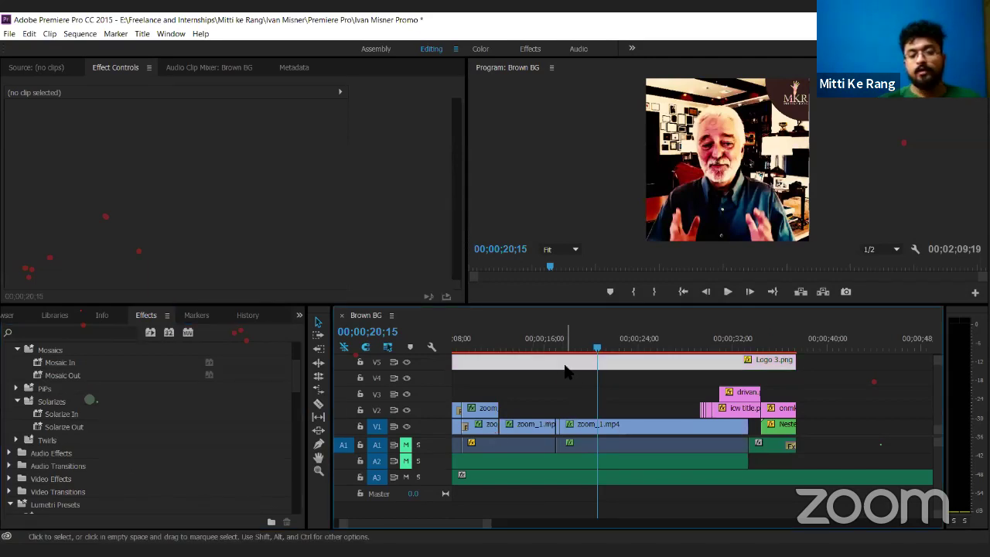
# - Inspect the effect settings of the long zoom_1.mp4 clip and of Nested Sequence 03 on track V1
pyautogui.click(578, 425)
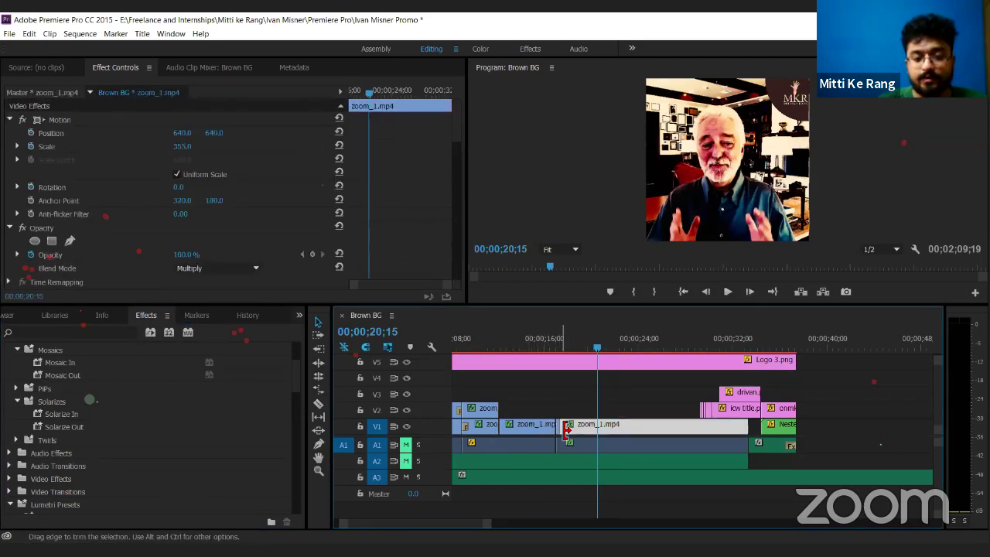
pyautogui.click(555, 431)
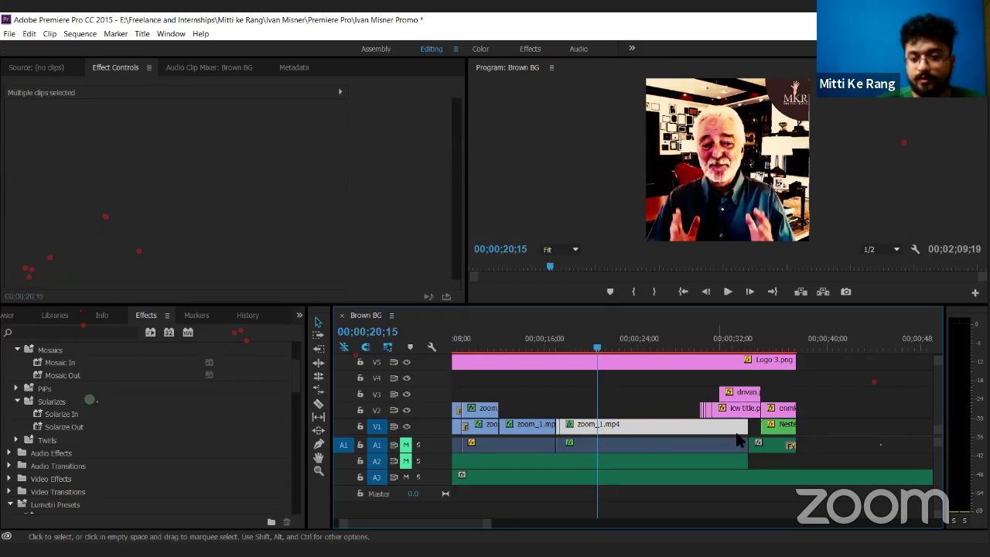
pyautogui.click(776, 430)
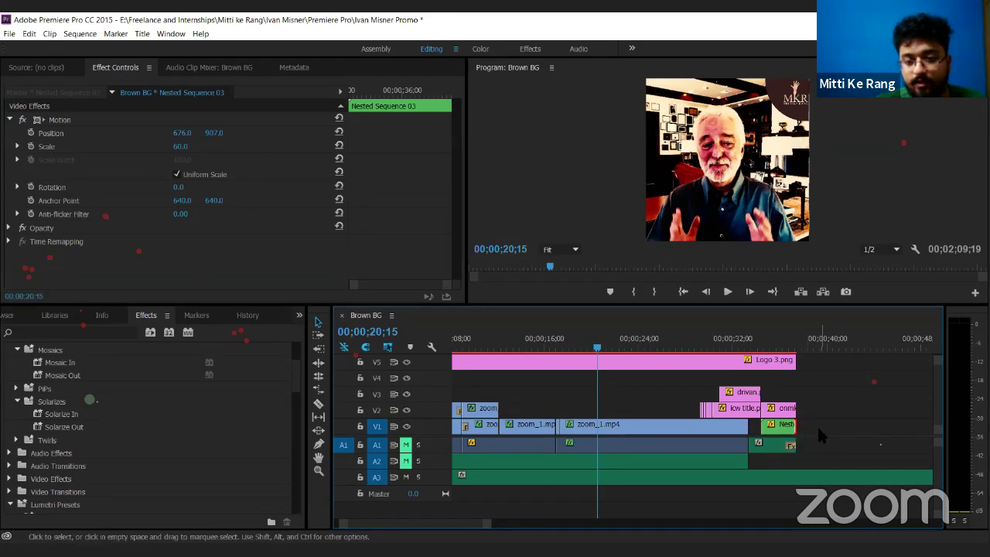
pyautogui.click(812, 429)
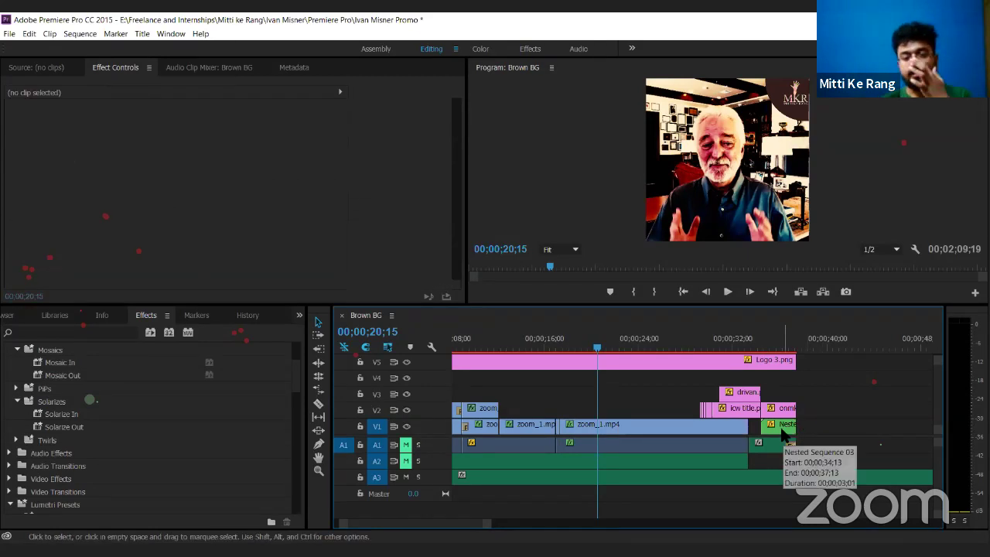
pyautogui.click(783, 435)
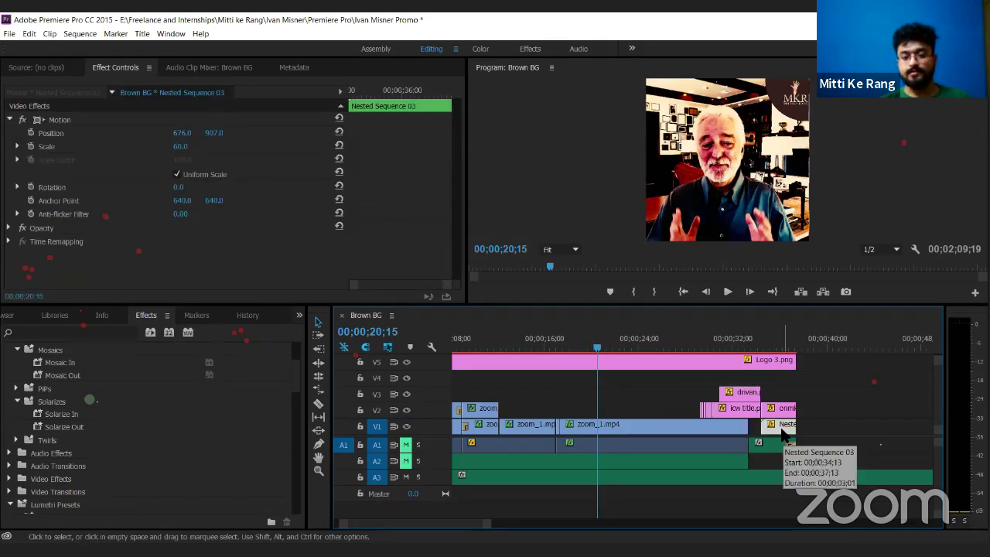
pyautogui.click(674, 431)
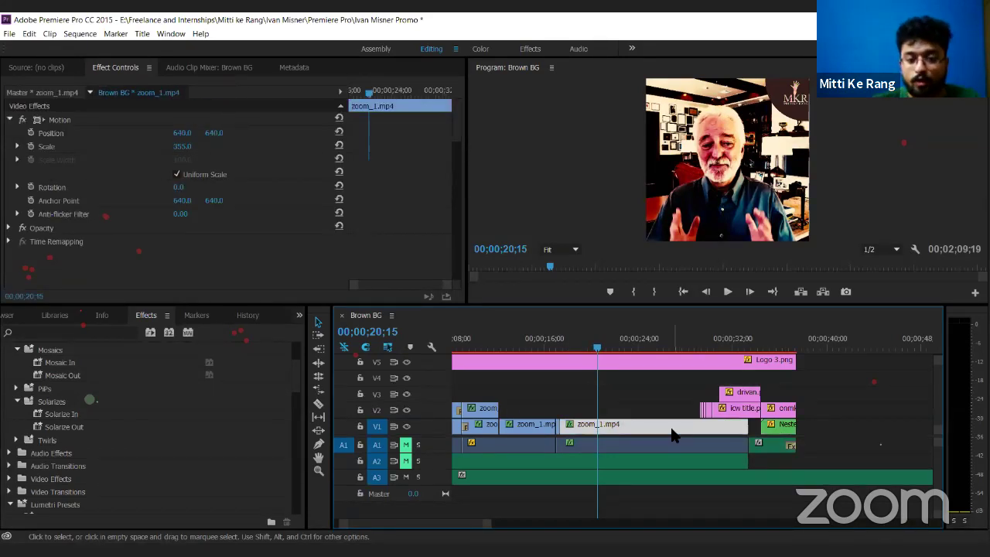
pyautogui.keyDown('shift'); pyautogui.click(558, 431); pyautogui.keyUp('shift')
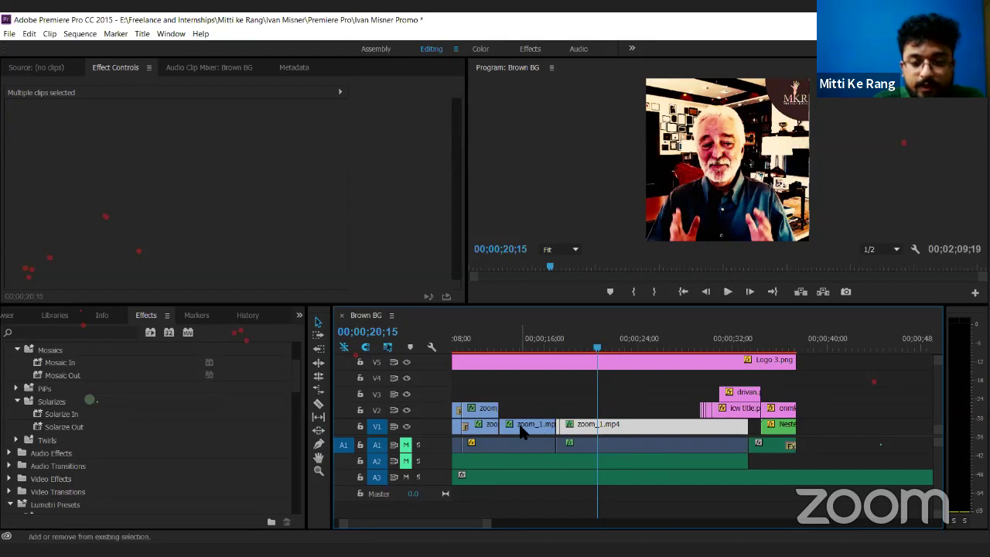
pyautogui.click(631, 389)
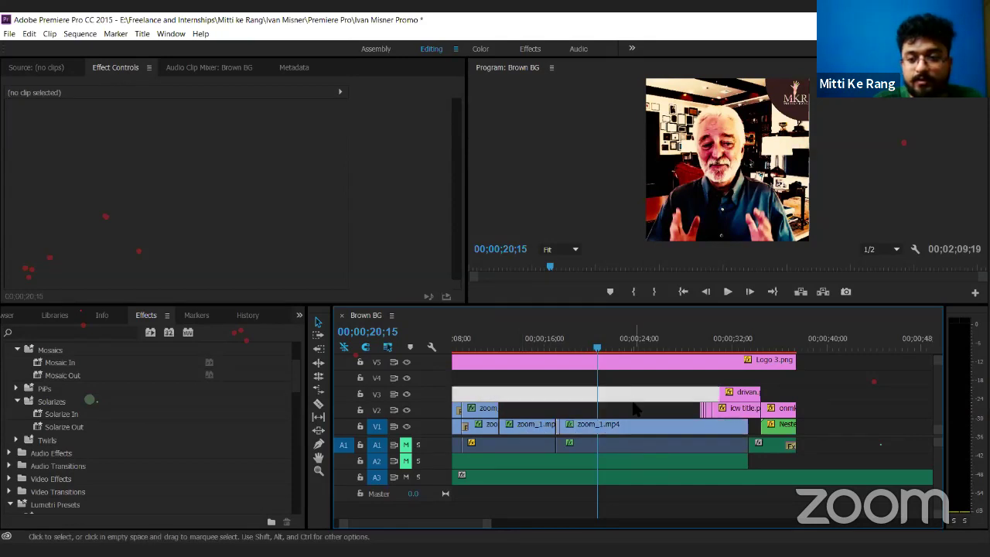
# - Select the adjacent zoom_1.mp4 clips on V1 before Nested Sequence 03 and nest them into one sequence, keeping the suggested name
pyautogui.click(633, 435)
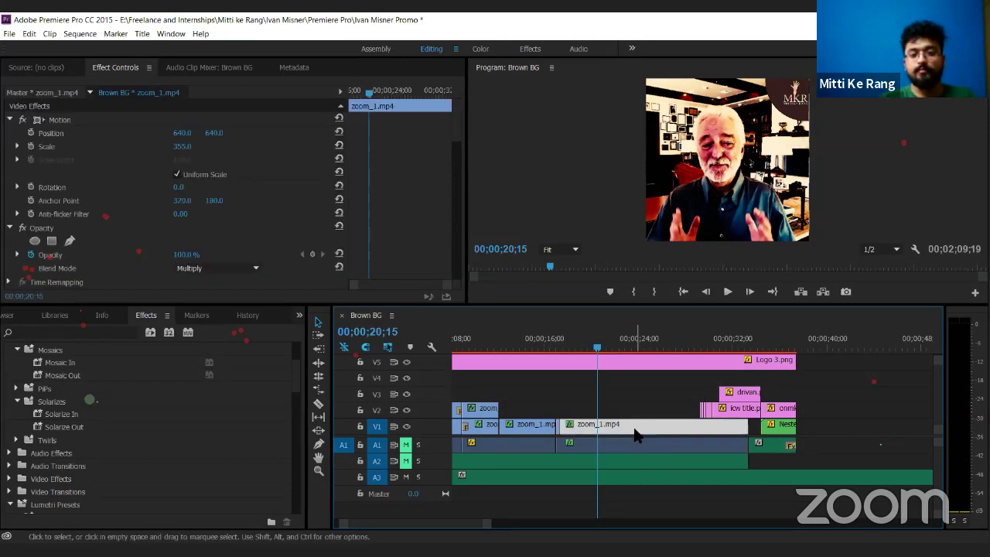
pyautogui.click(531, 343)
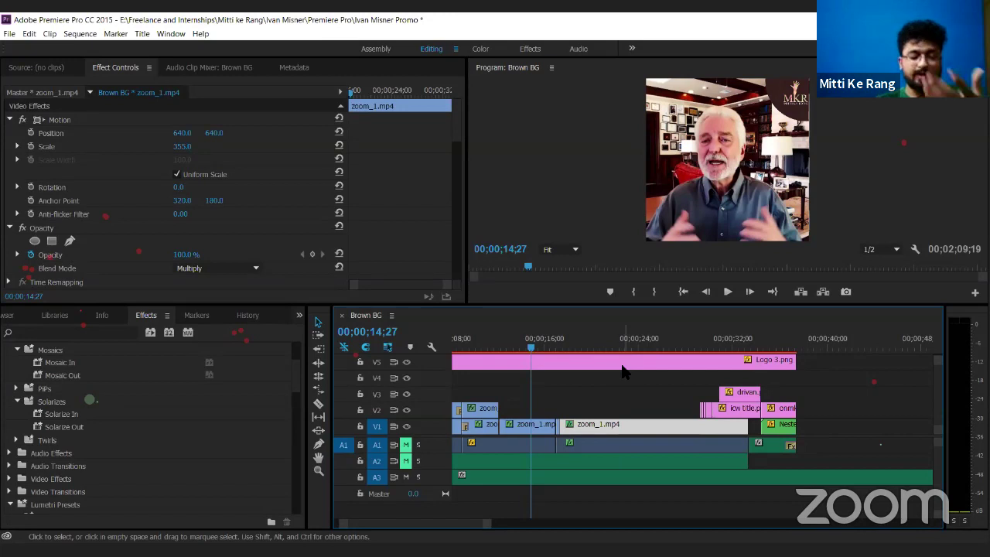
pyautogui.keyDown('shift'); pyautogui.click(542, 431); pyautogui.keyUp('shift')
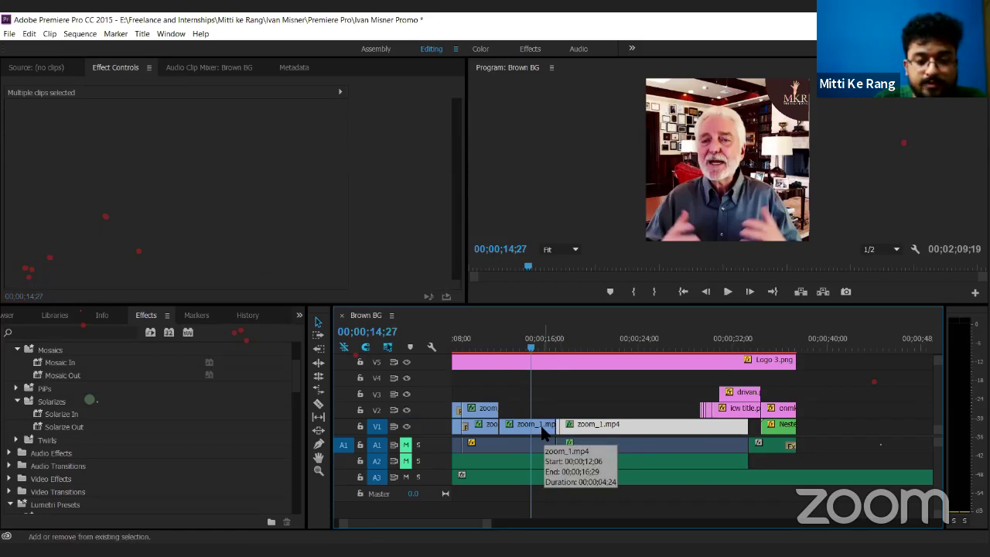
pyautogui.keyDown('shift'); pyautogui.click(542, 432); pyautogui.keyUp('shift')
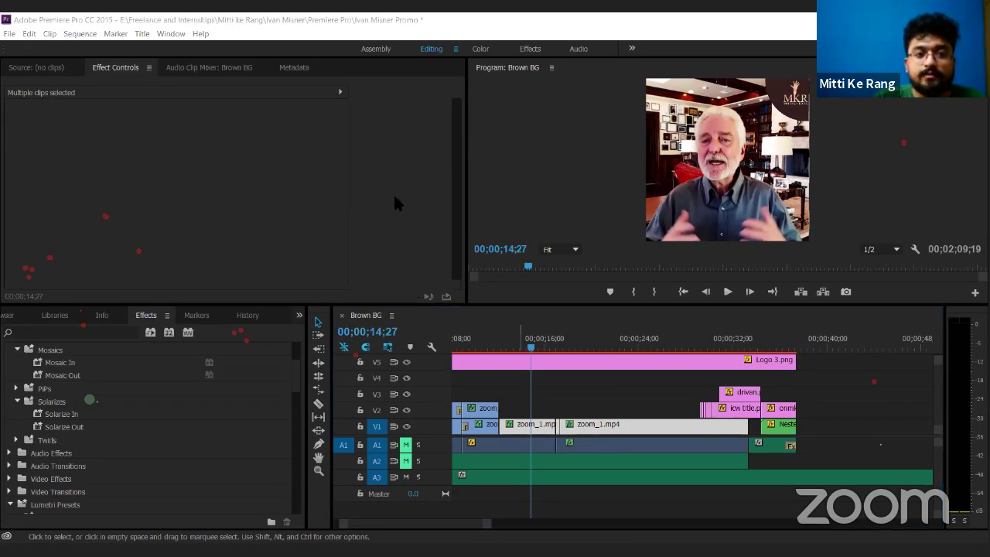
pyautogui.rightClick(595, 432)
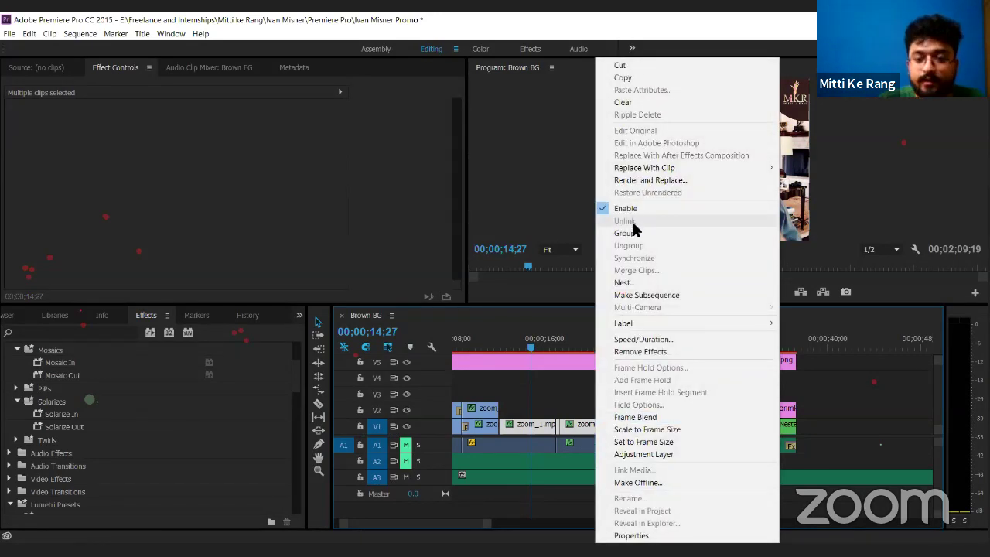
pyautogui.click(632, 281)
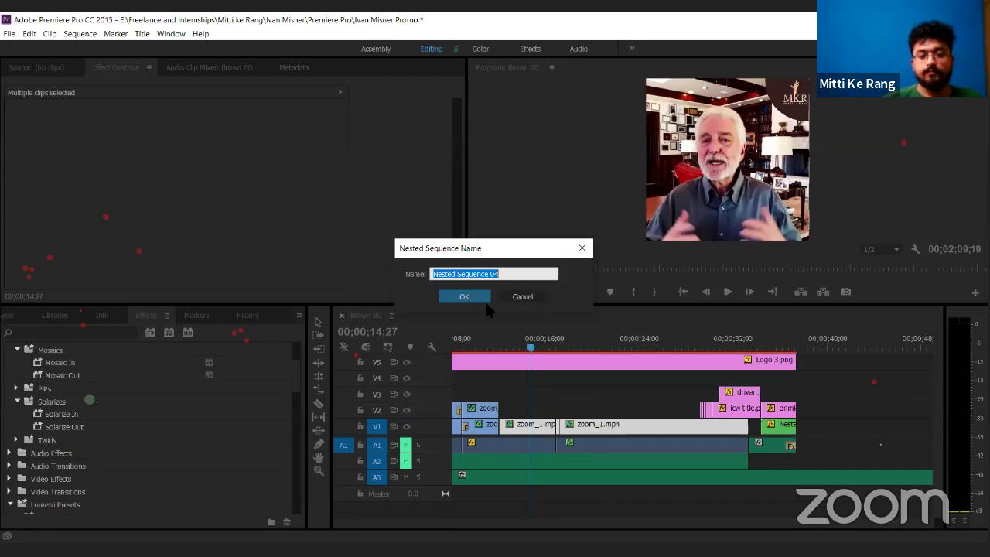
pyautogui.click(477, 298)
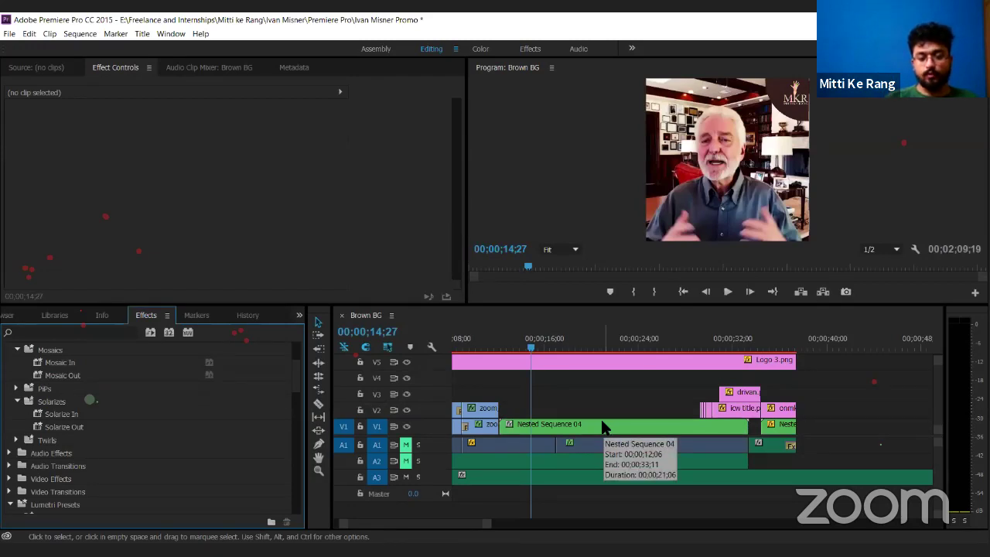
# - Open the new nested sequence on V1 to view the clips inside it, and return to the Brown BG sequence
pyautogui.click(602, 428)
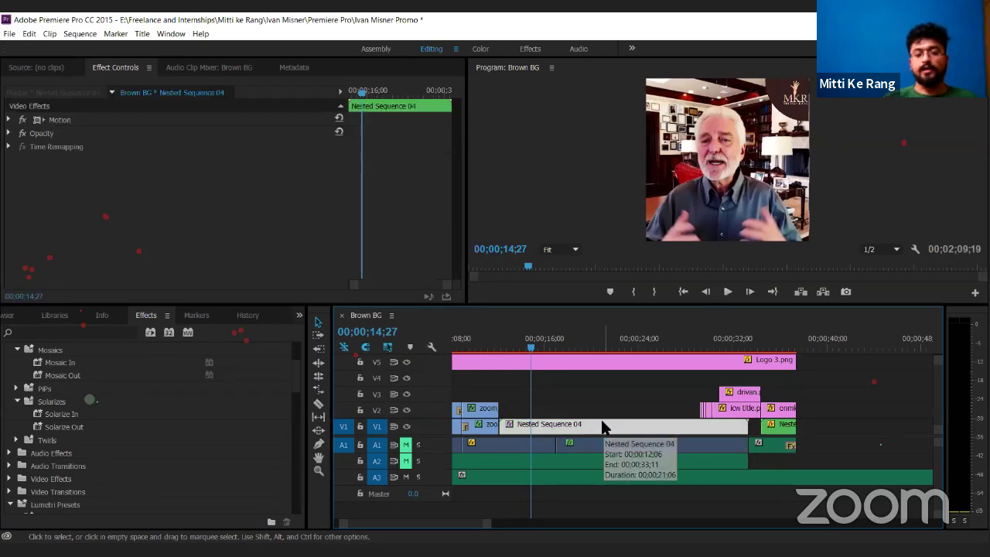
pyautogui.doubleClick(602, 424)
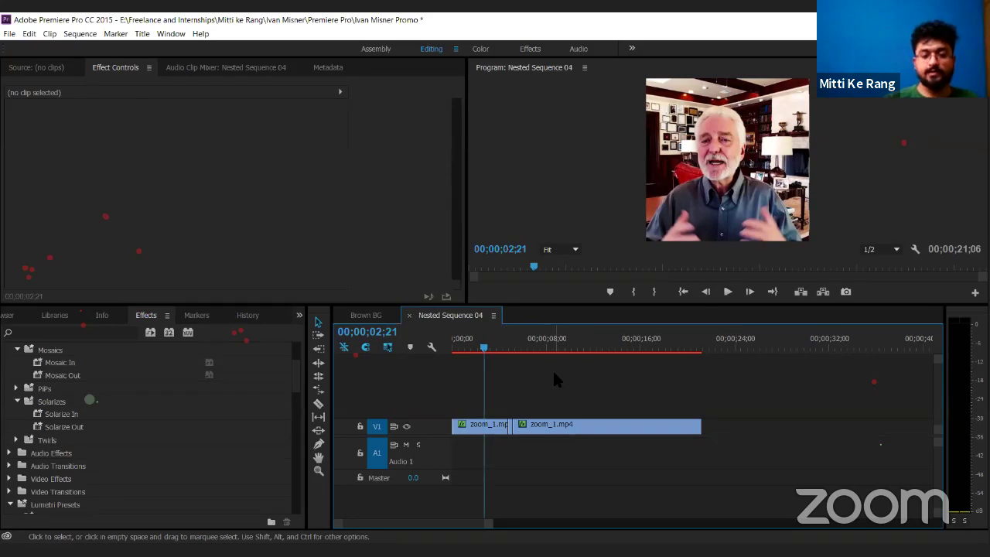
pyautogui.click(372, 317)
pyautogui.click(583, 404)
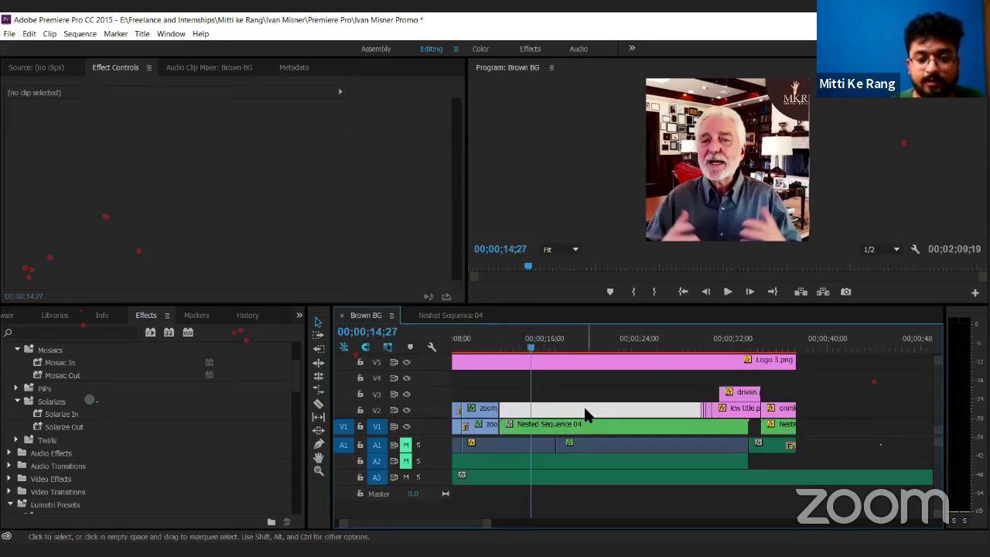
# - Search the effects for "black whi", apply Black & White to Nested Sequence 04, and preview it at several points along the sequence
pyautogui.scroll(3, 96, 427)
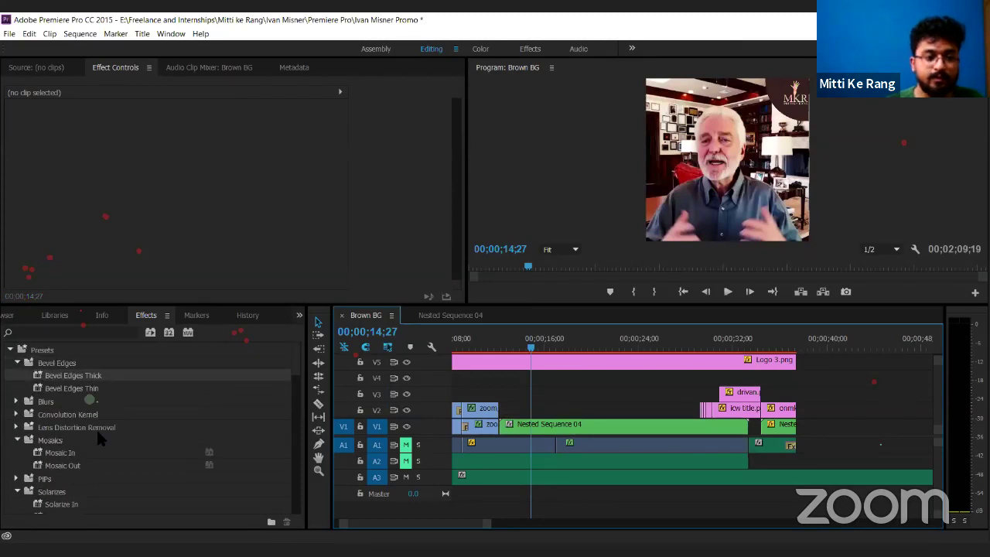
pyautogui.click(57, 332)
pyautogui.write('bic')
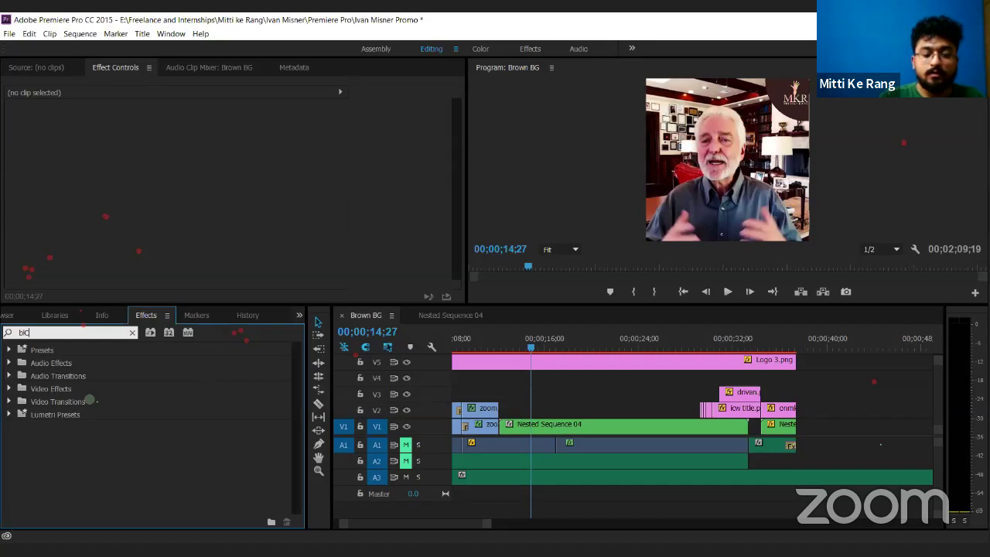
pyautogui.write('ck')
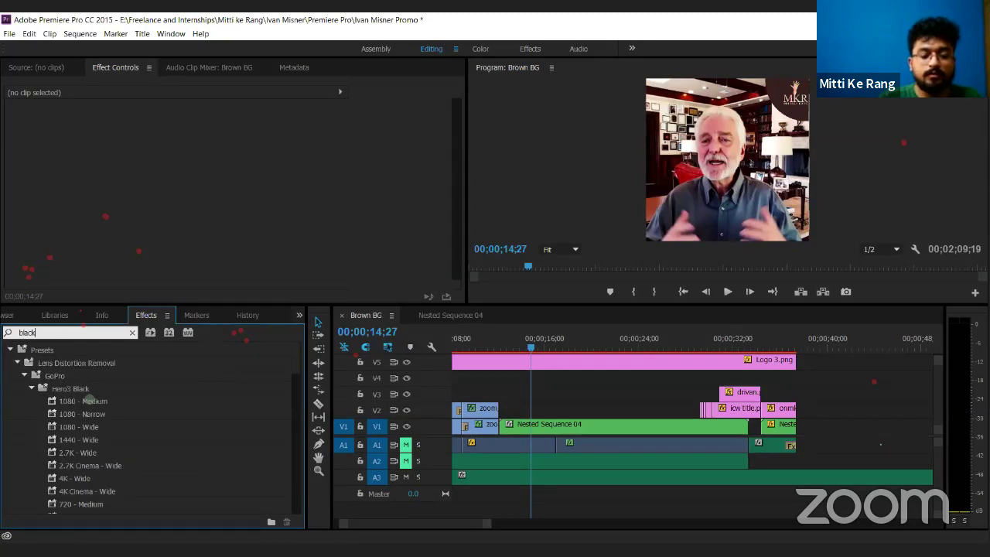
pyautogui.write(' whi')
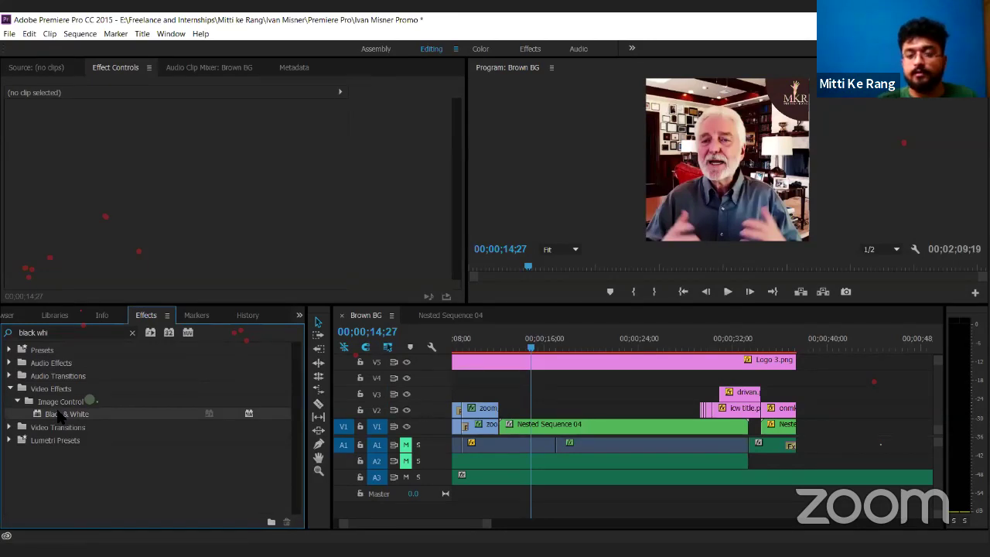
pyautogui.moveTo(60, 415); pyautogui.dragTo(596, 424)
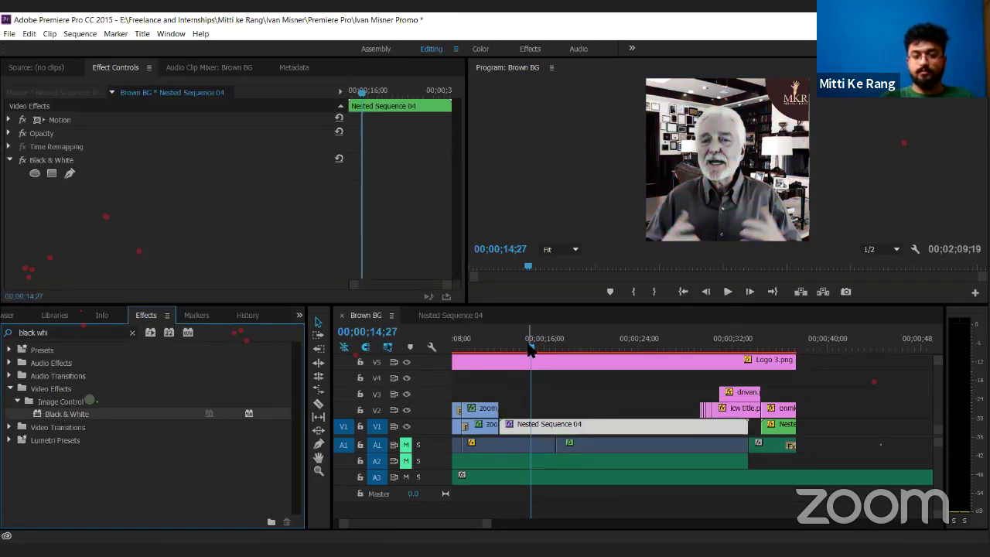
pyautogui.moveTo(530, 348); pyautogui.dragTo(613, 348)
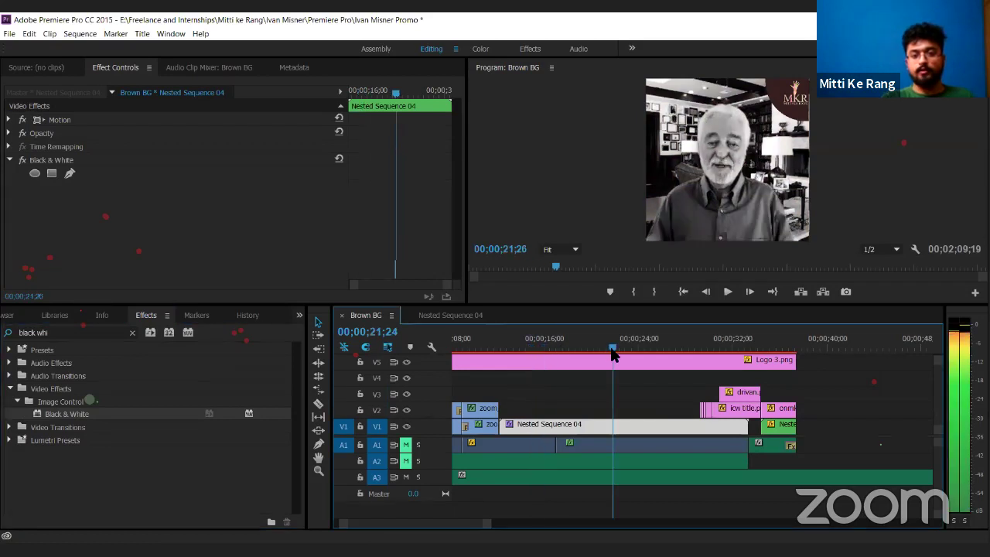
pyautogui.click(570, 348)
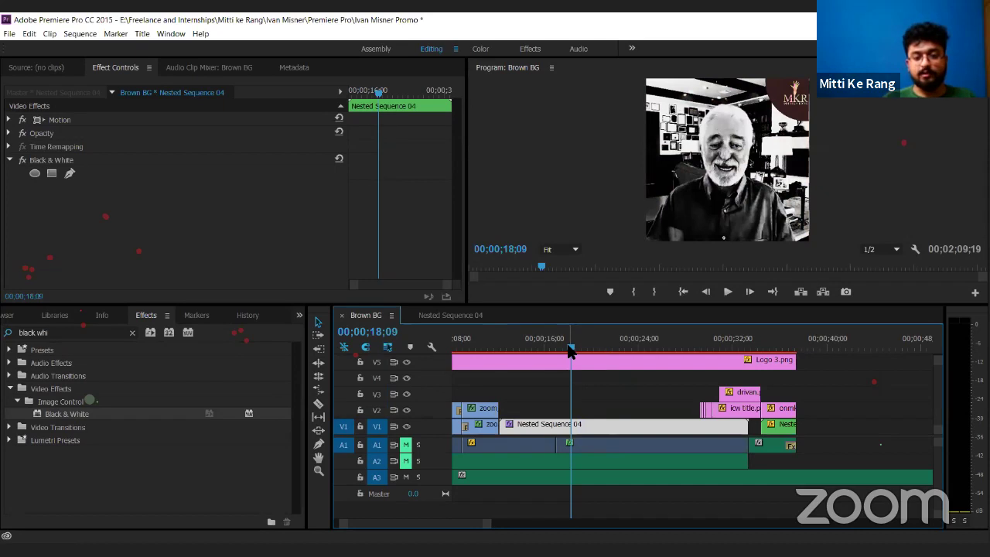
# - Open Nested Sequence 04 on V1 to check the zoom_1.mp4 clips inside it, and return to the Brown BG sequence
pyautogui.click(553, 402)
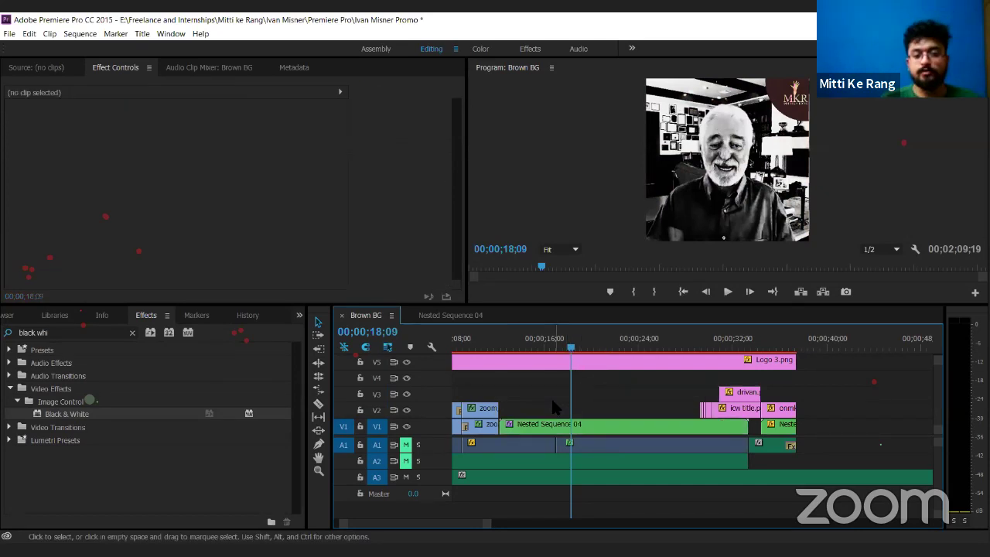
pyautogui.click(625, 428)
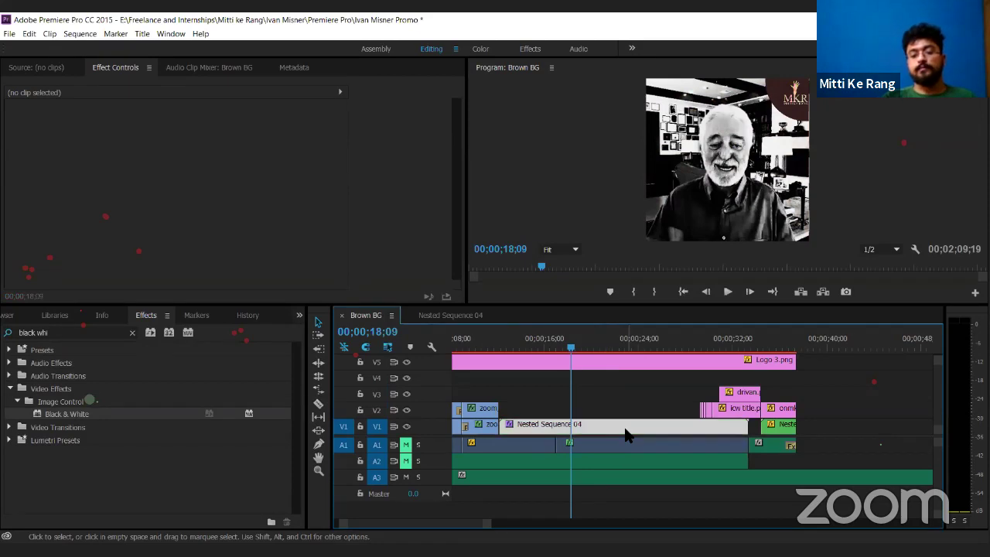
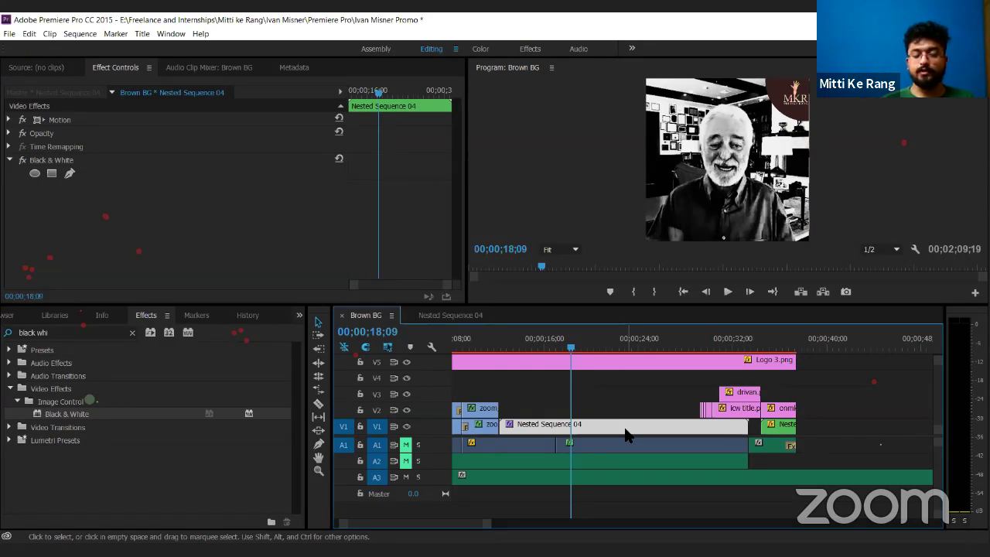
pyautogui.doubleClick(627, 434)
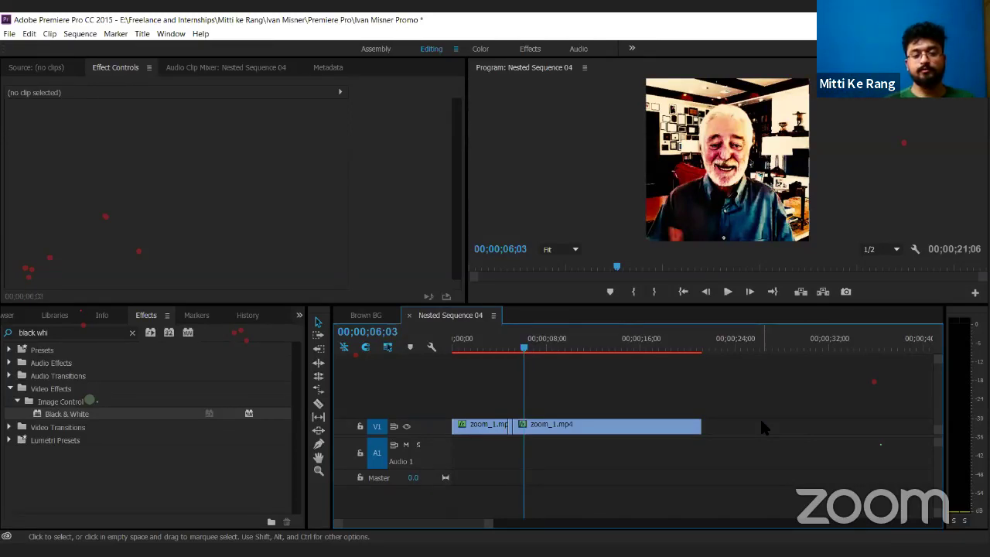
pyautogui.click(368, 316)
pyautogui.click(366, 315)
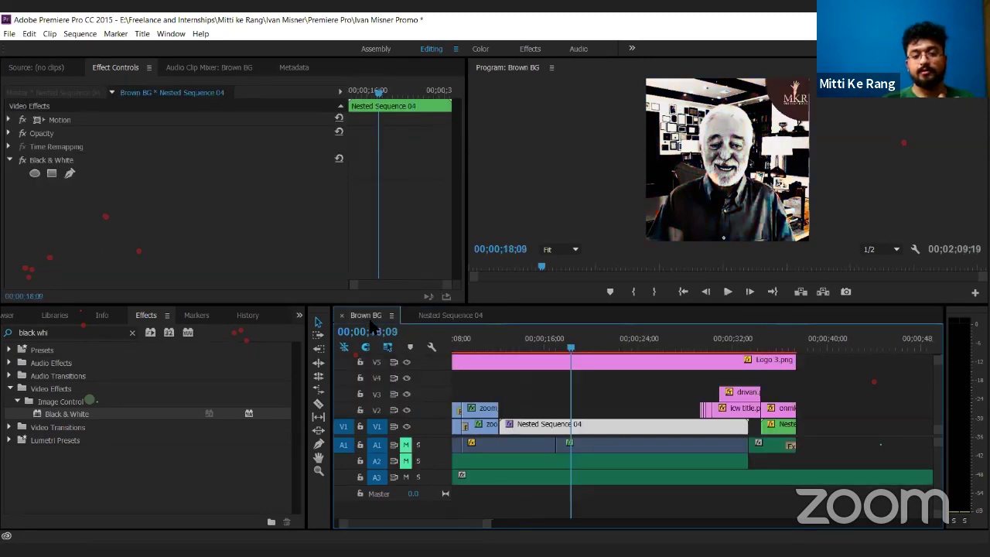
pyautogui.click(616, 402)
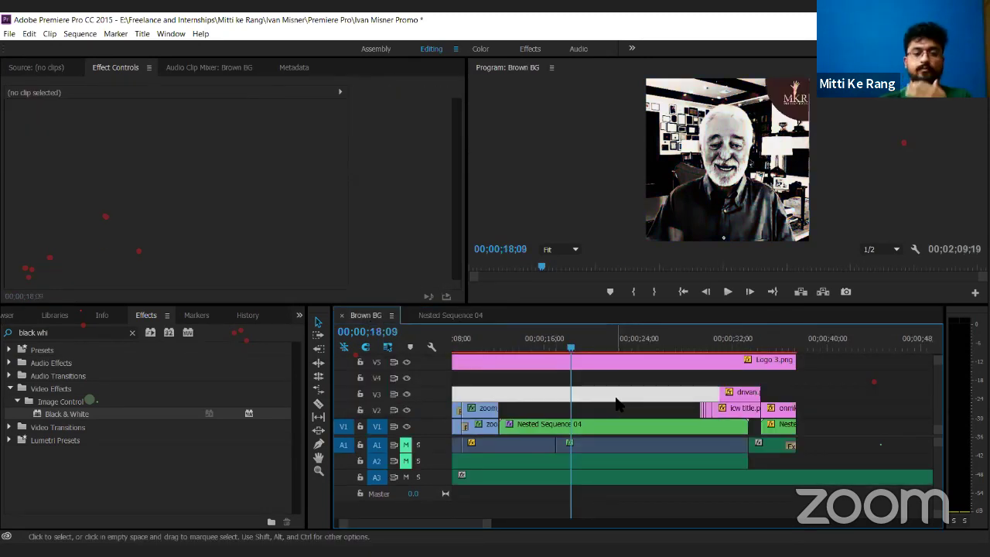
pyautogui.press('Delete')
# - Trim the end of Nested Sequence 04 back to the start of the V2 title clips, and extend it again to its full length
pyautogui.click(611, 430)
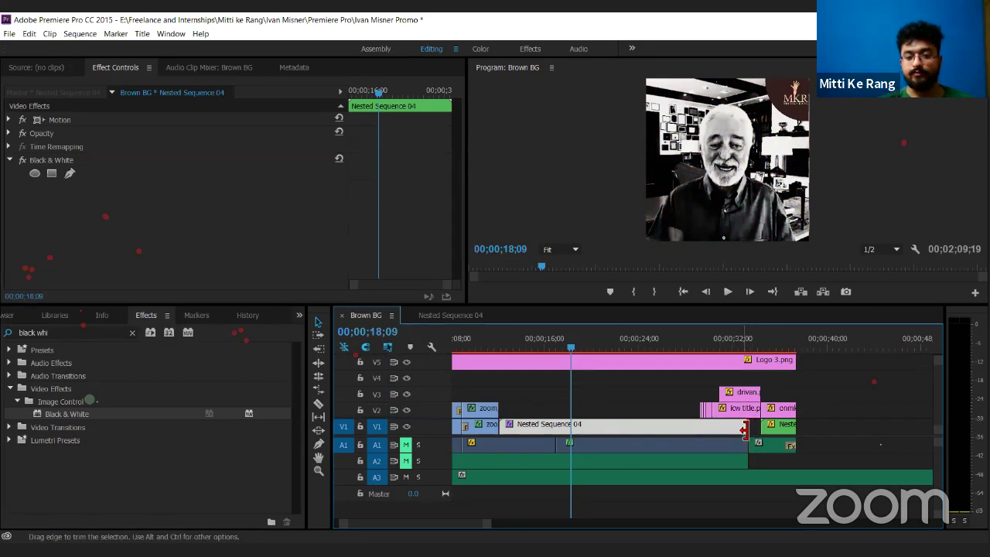
pyautogui.moveTo(743, 429); pyautogui.dragTo(702, 431)
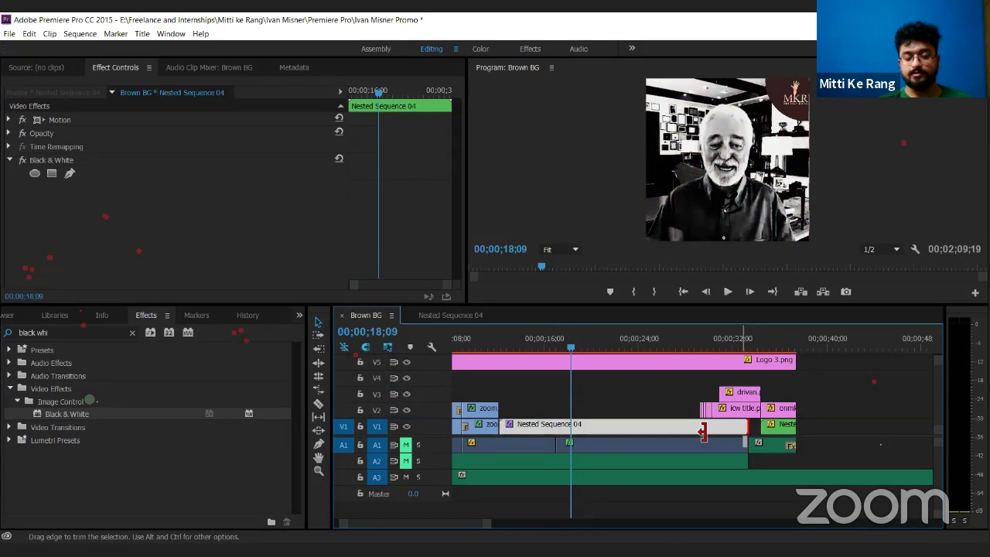
pyautogui.moveTo(702, 432); pyautogui.dragTo(702, 432)
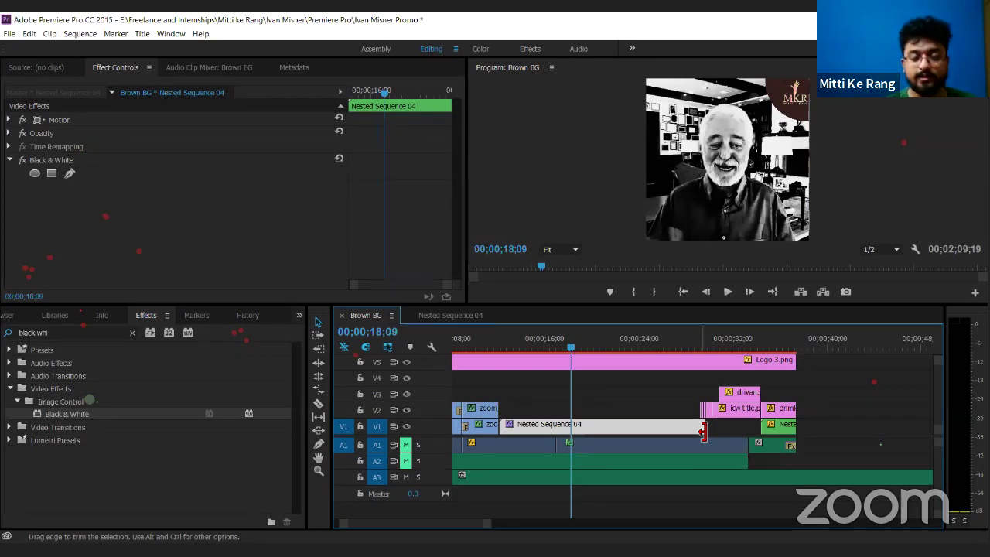
pyautogui.moveTo(702, 432); pyautogui.dragTo(772, 425)
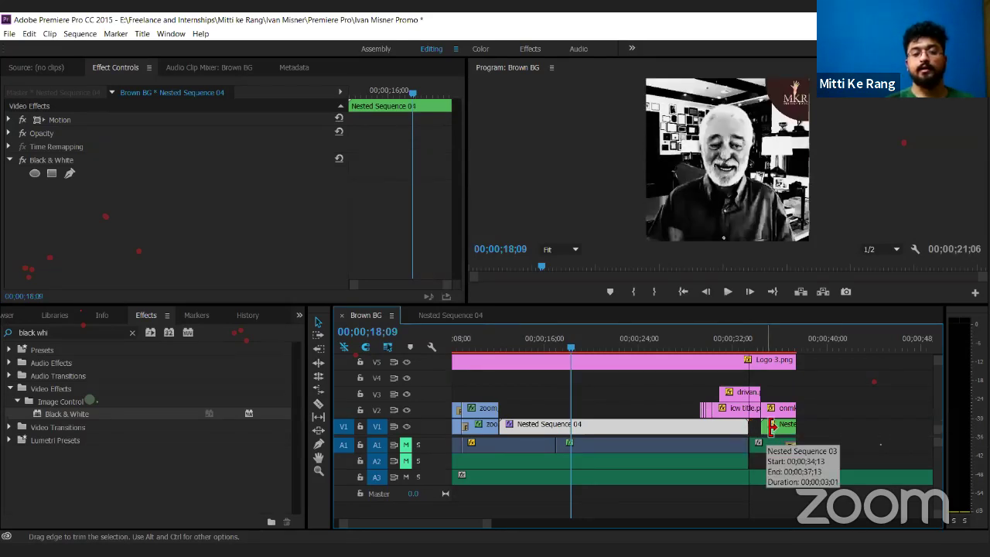
# - Inspect where the zoom_1.mp4 clips end inside Nested Sequence 04 and view the longer clip's effect settings, and return to Brown BG
pyautogui.doubleClick(547, 424)
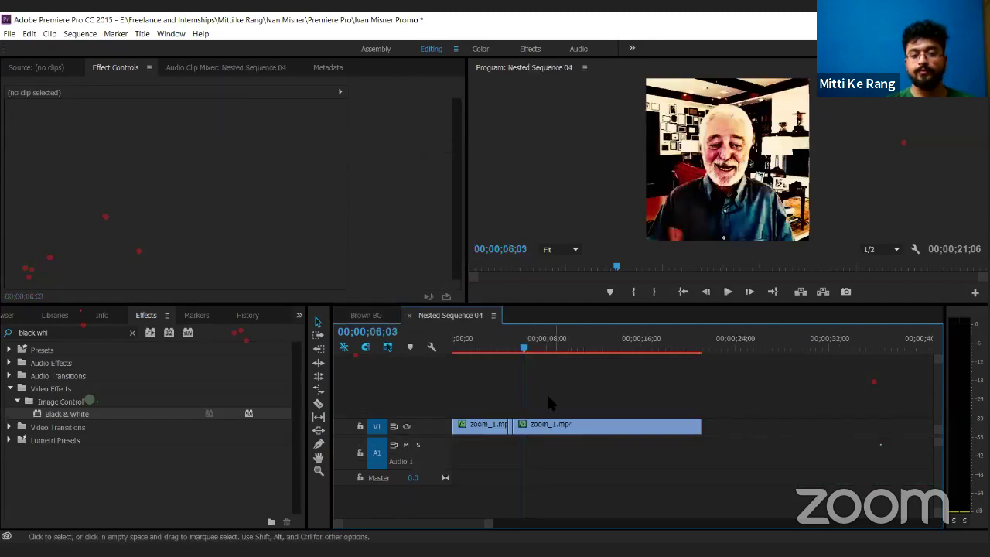
pyautogui.click(703, 348)
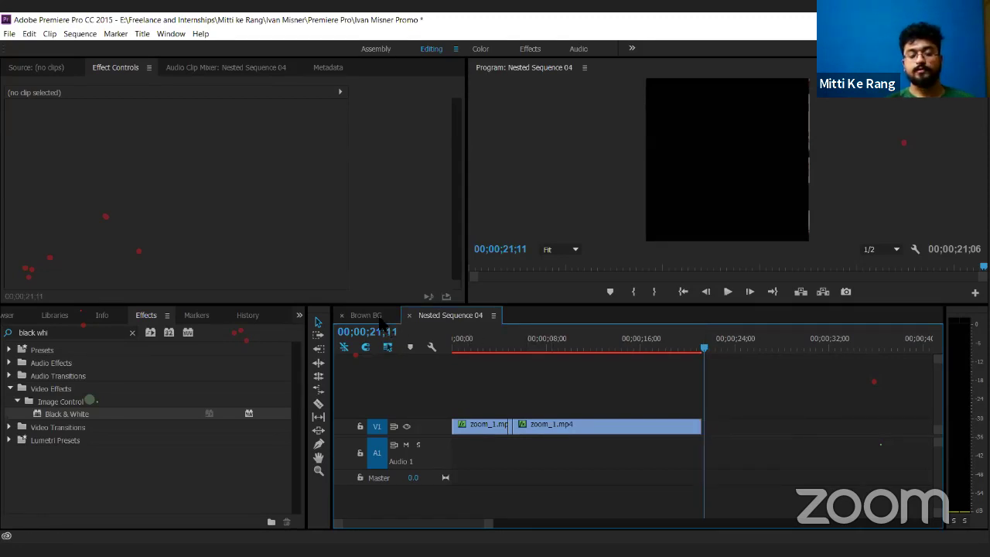
pyautogui.click(611, 425)
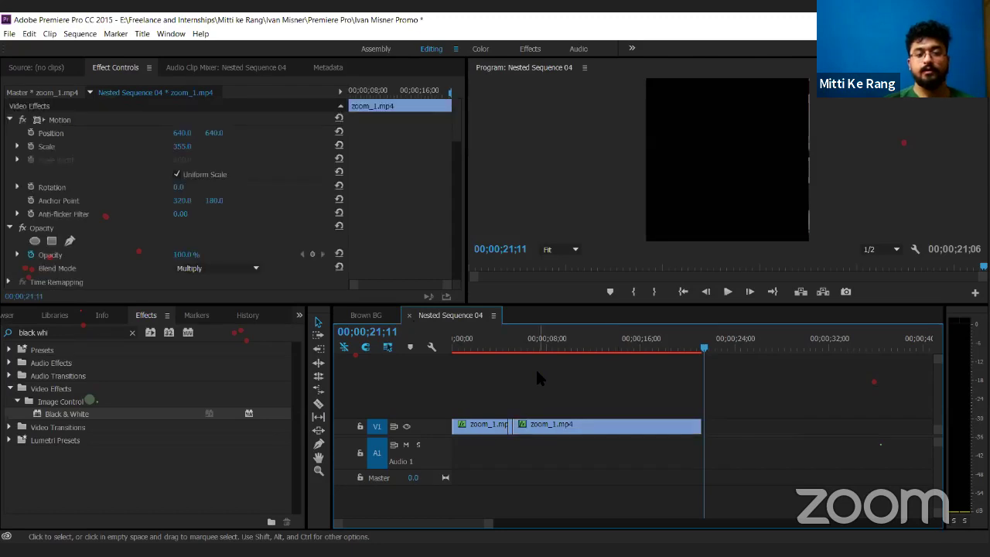
pyautogui.click(366, 314)
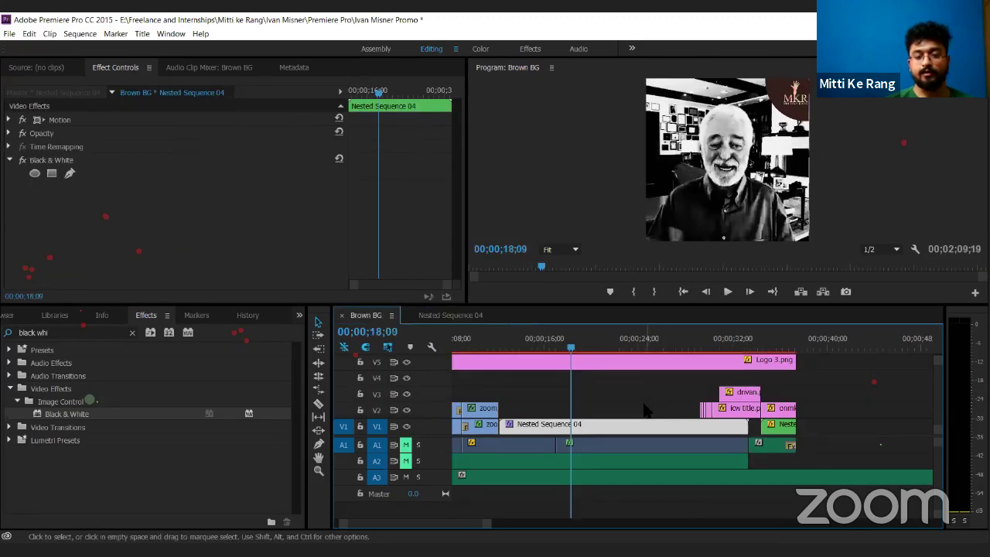
pyautogui.click(626, 426)
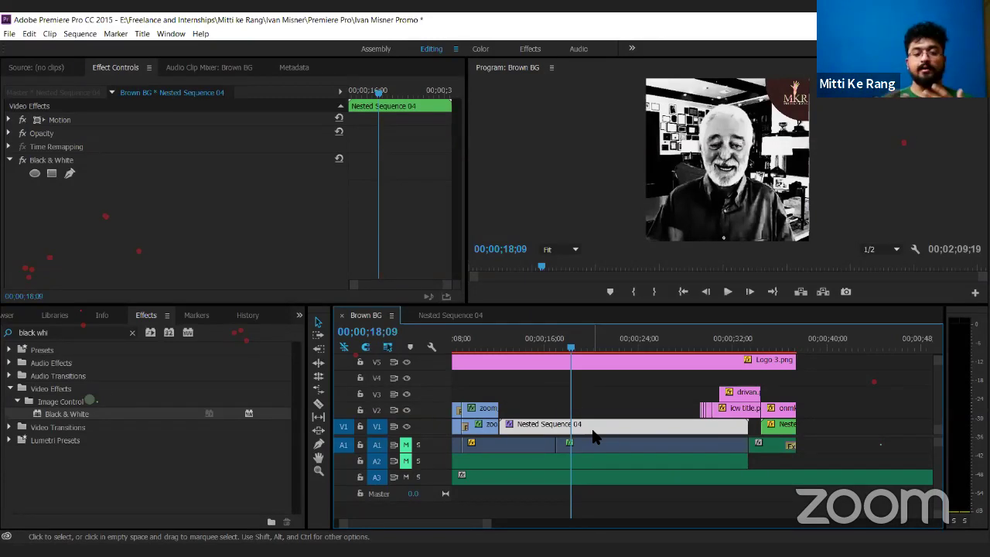
pyautogui.rightClick(592, 435)
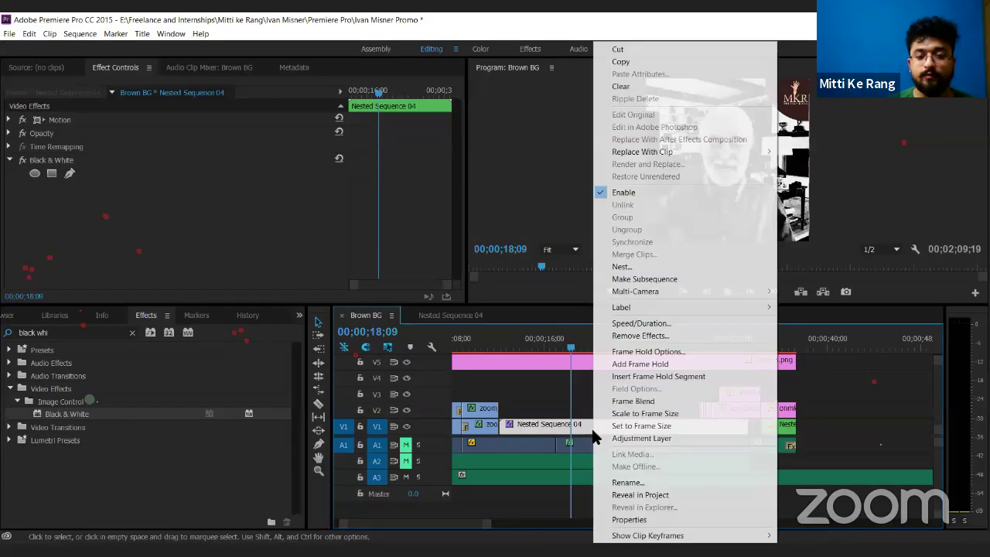
pyautogui.press('Escape')
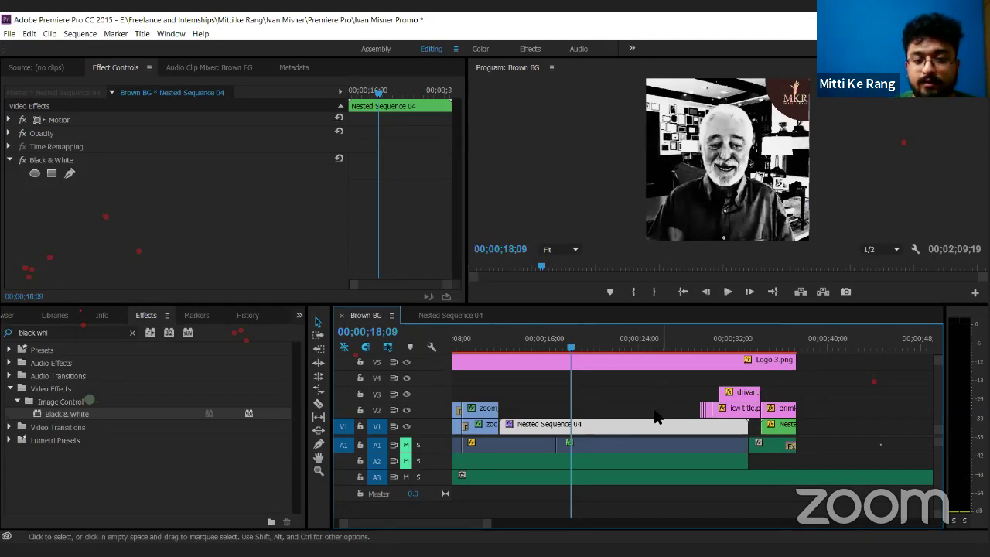
pyautogui.rightClick(633, 434)
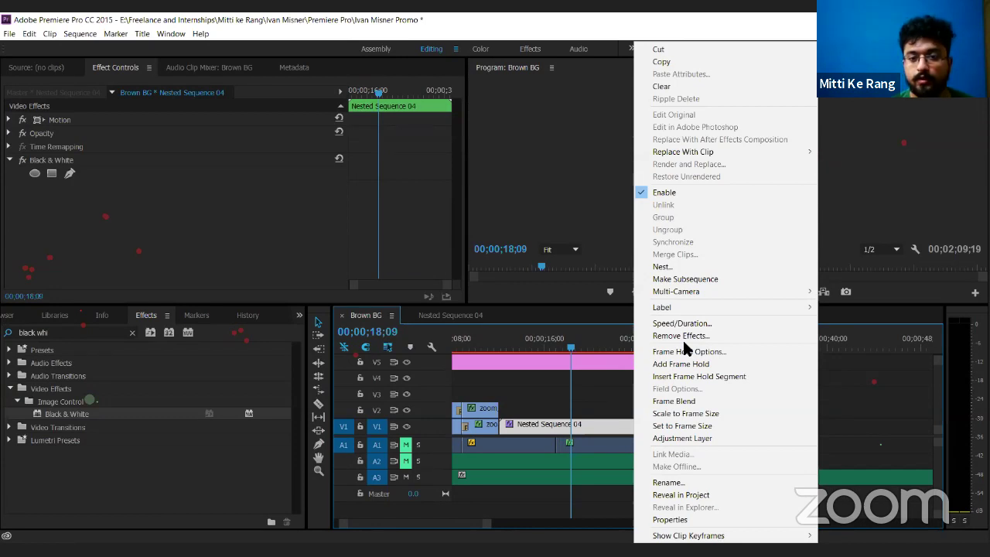
# - Try to set the audio gain of the long zoom_1.mp4 clip on A1 beneath Nested Sequence 04 to 20 dB
pyautogui.click(604, 441)
pyautogui.rightClick(609, 444)
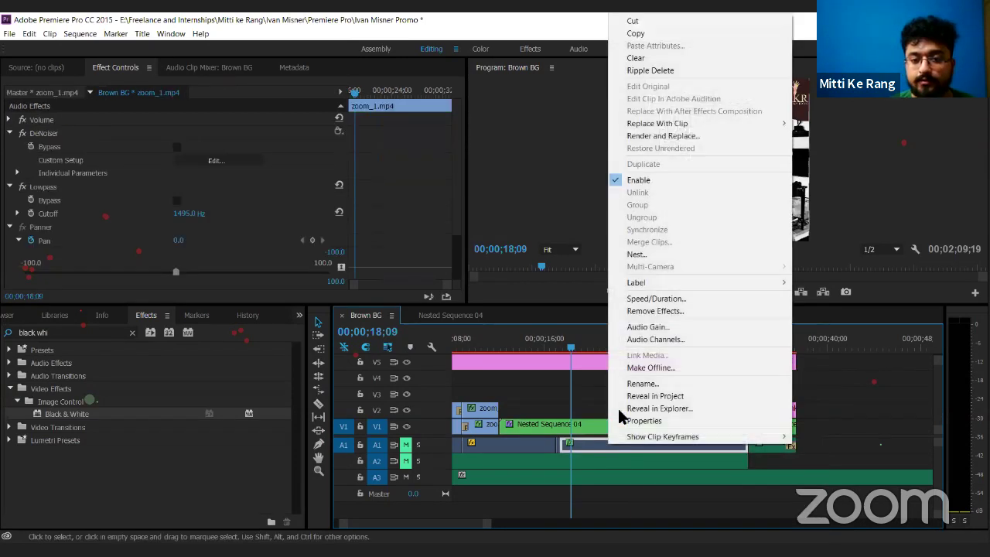
pyautogui.click(645, 327)
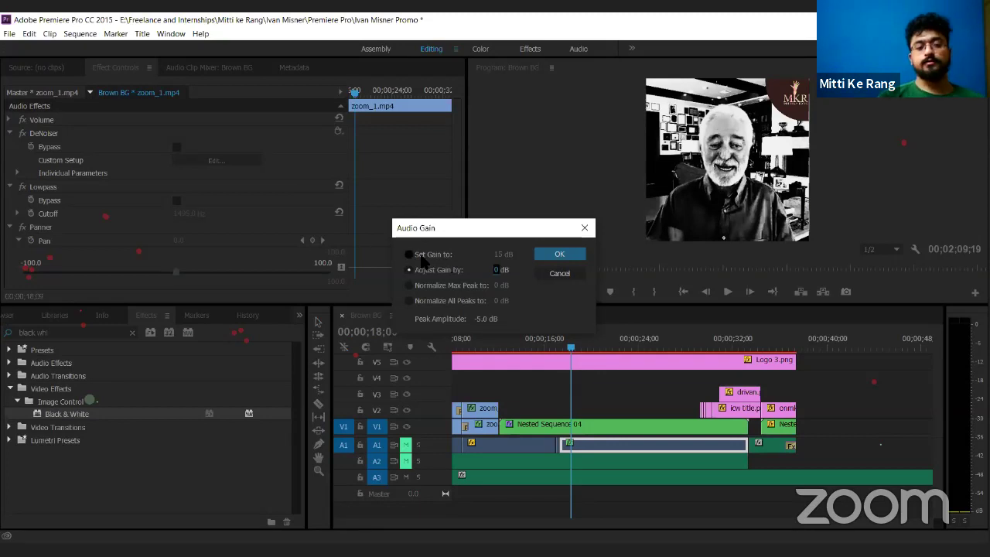
pyautogui.click(423, 261)
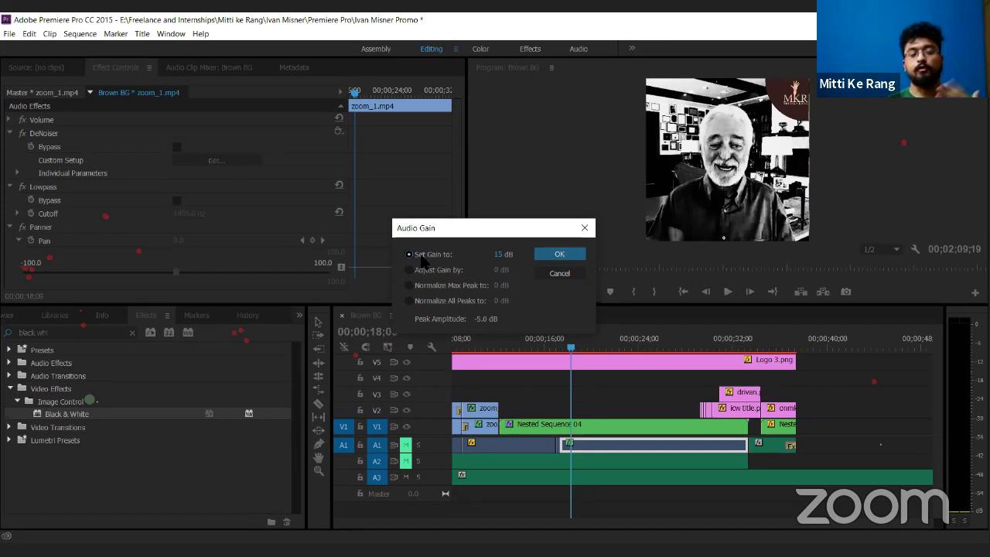
pyautogui.click(500, 254)
pyautogui.moveTo(427, 262); pyautogui.dragTo(522, 292)
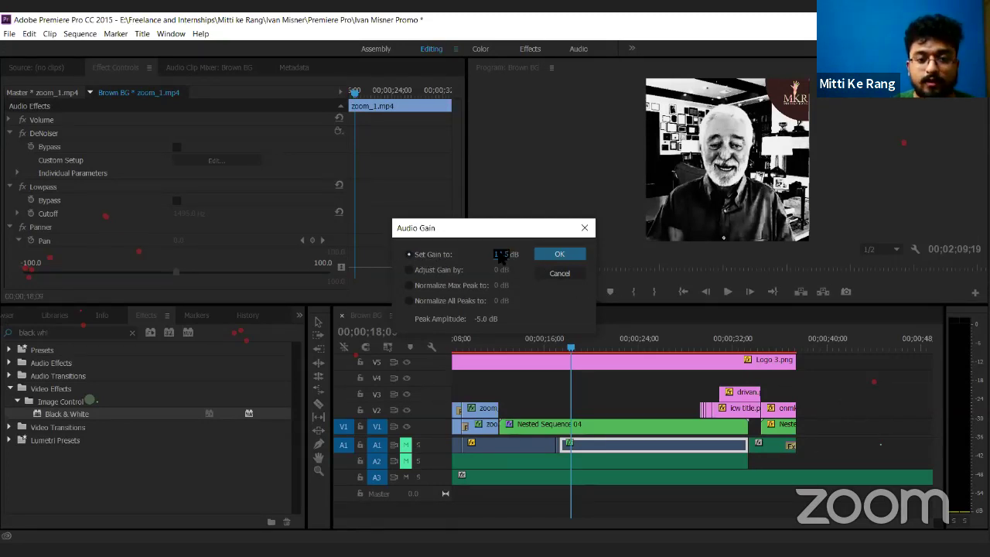
pyautogui.click(501, 253)
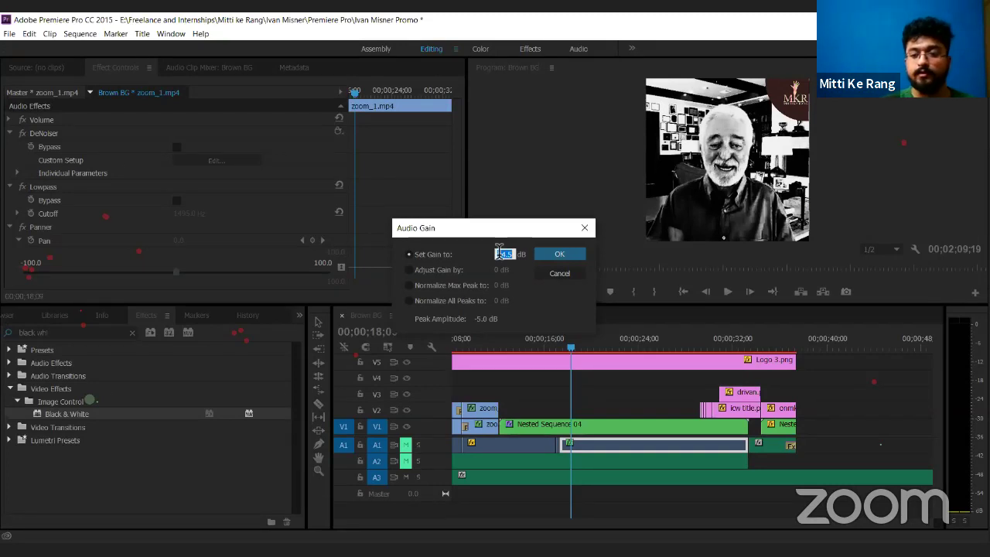
pyautogui.write('20')
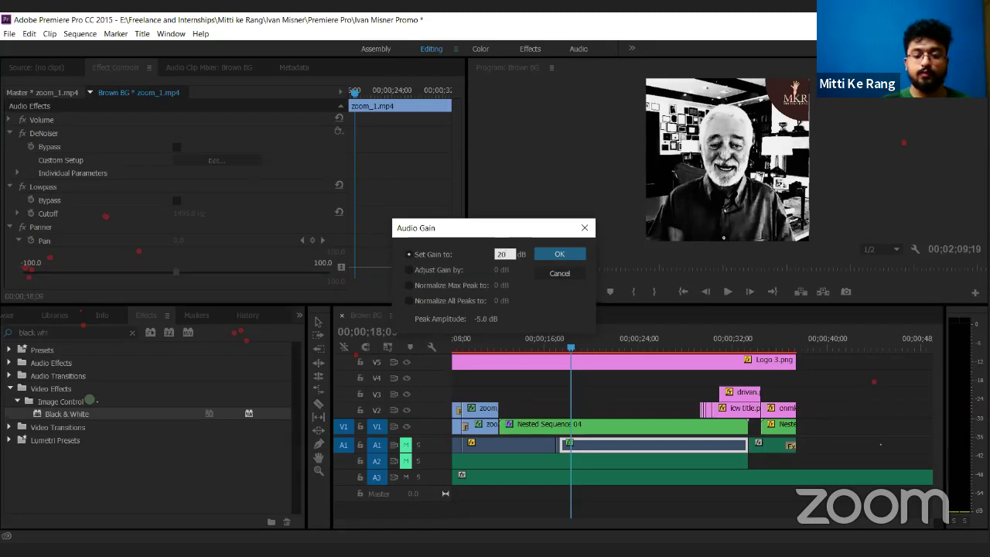
pyautogui.press('Return')
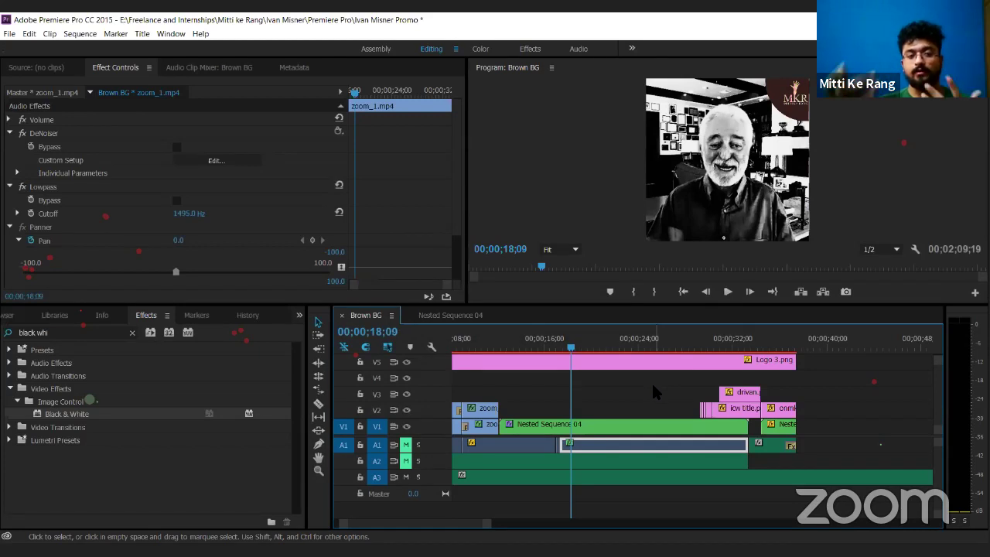
# - Move the playhead to 00;00;20;06, review the Set Gain option for the same A1 audio clip, and leave without applying a change
pyautogui.click(594, 347)
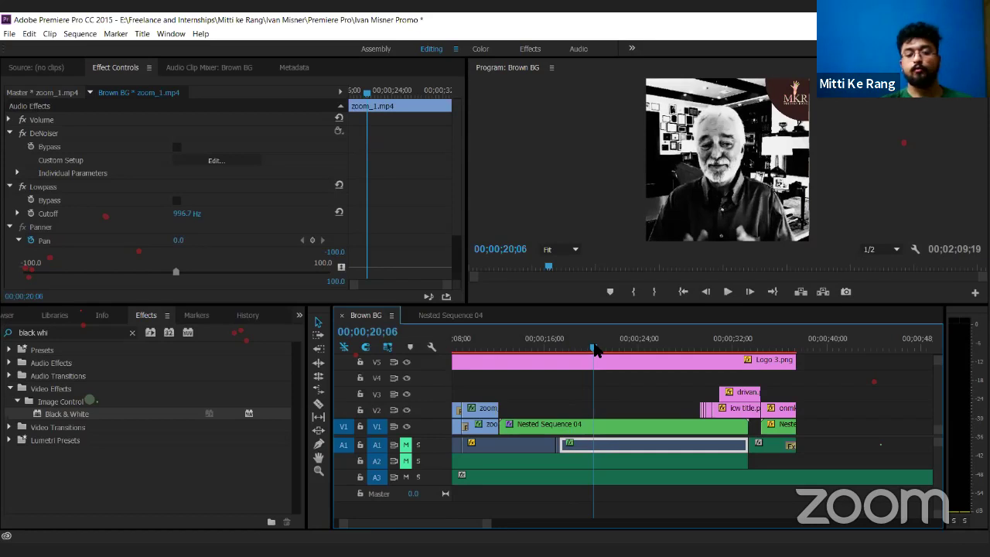
pyautogui.rightClick(615, 444)
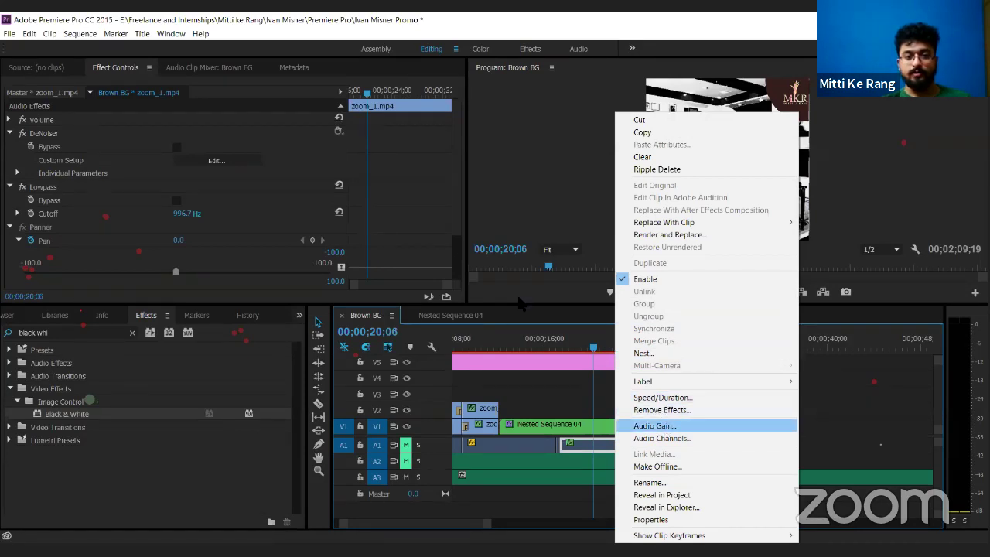
pyautogui.click(665, 426)
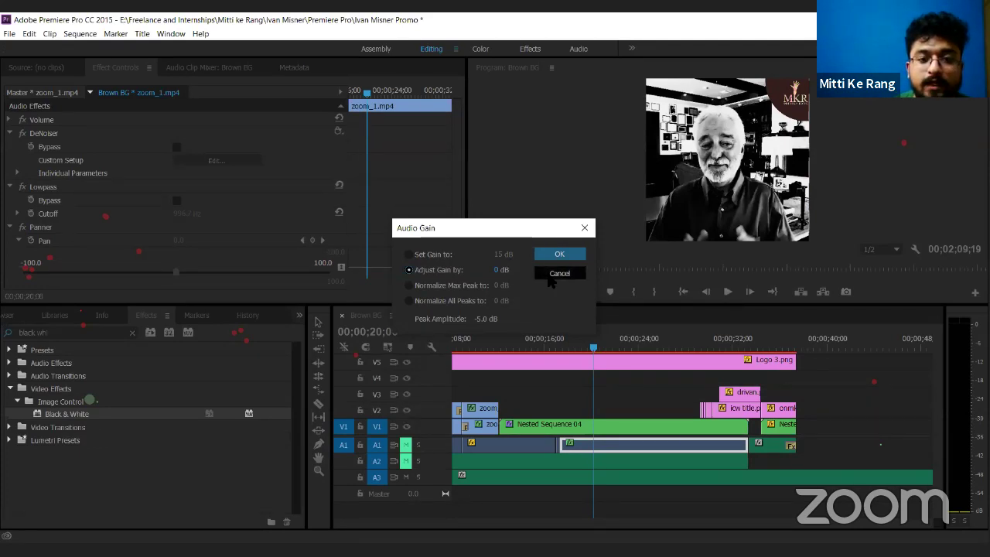
pyautogui.click(431, 258)
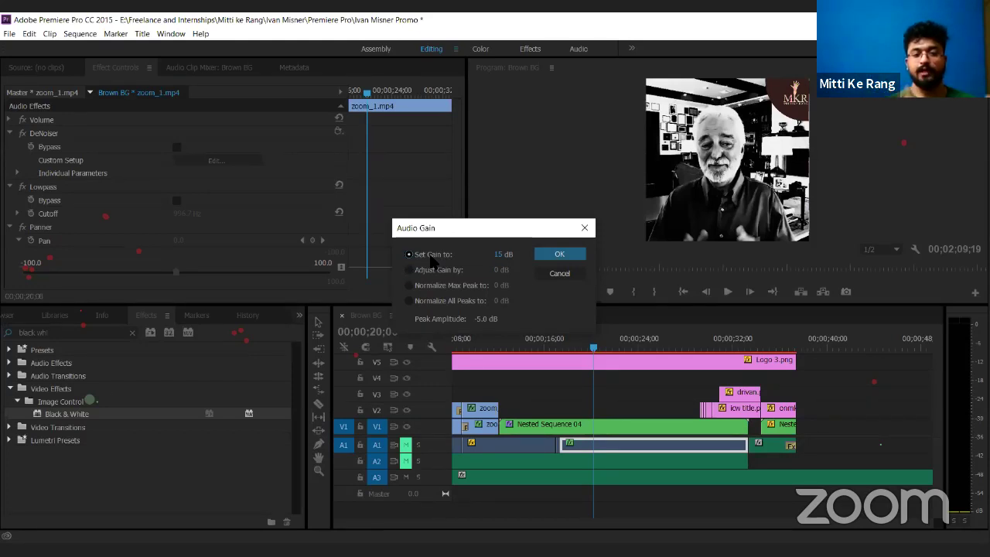
pyautogui.click(564, 274)
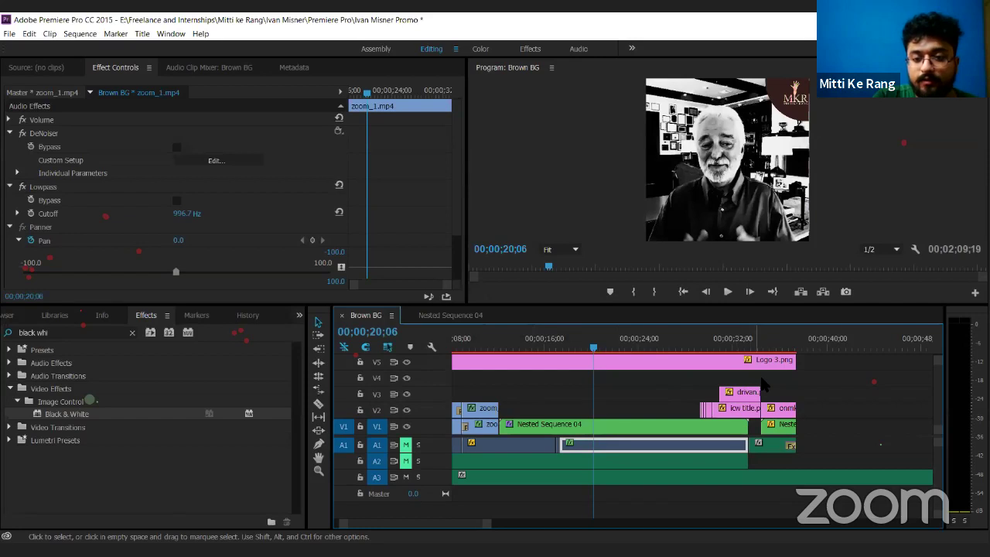
# - At 00;00;11;13, view the settings for a new default still title and close them without creating the title
pyautogui.click(490, 340)
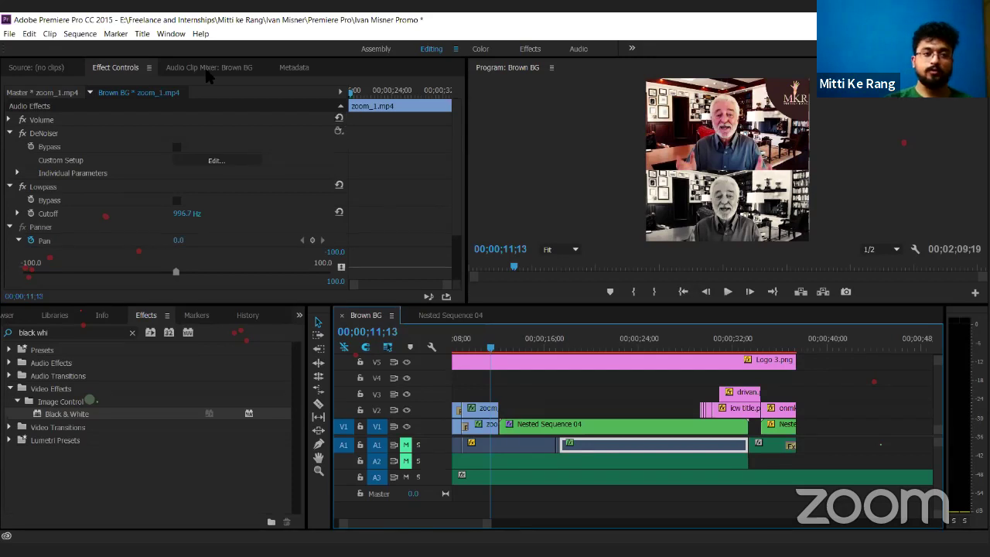
pyautogui.click(143, 33)
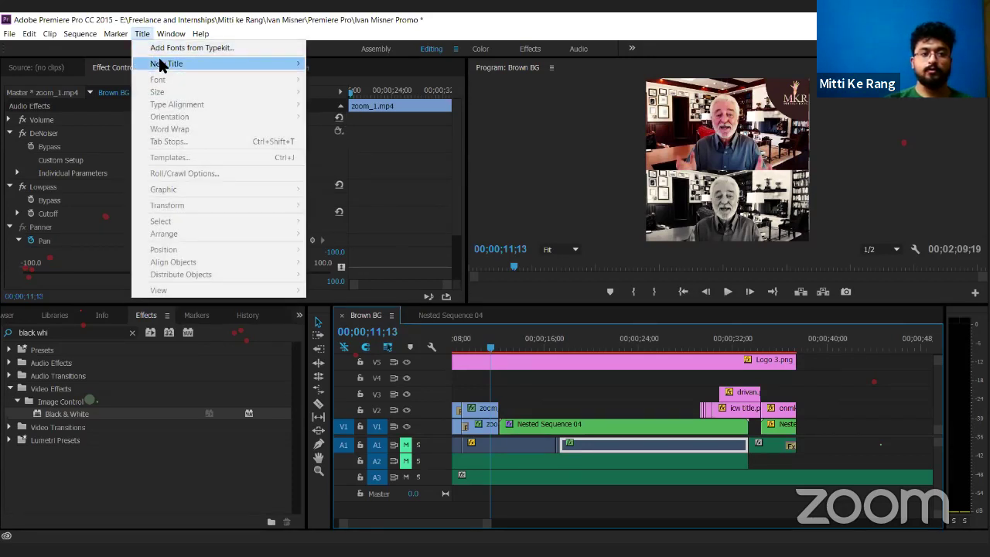
pyautogui.moveTo(161, 65)
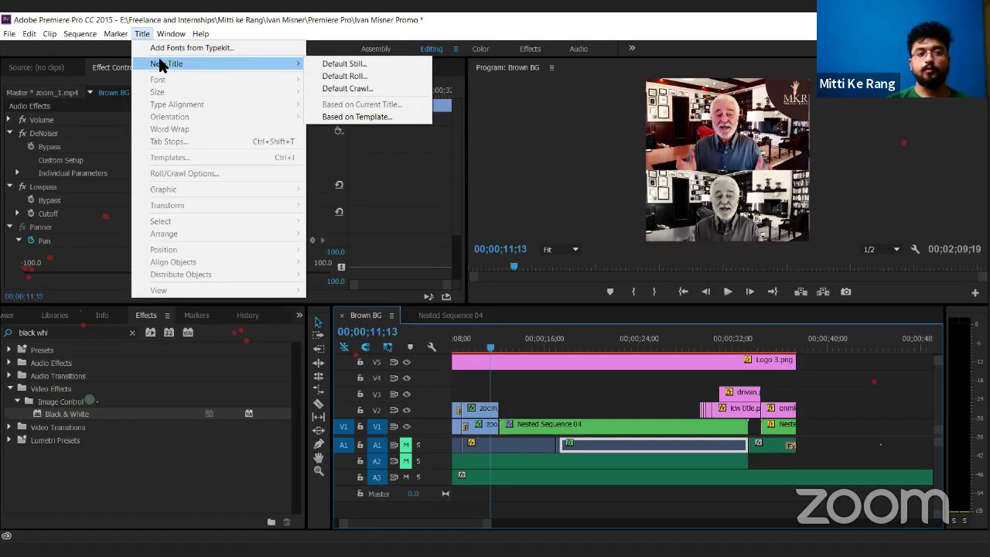
pyautogui.click(313, 62)
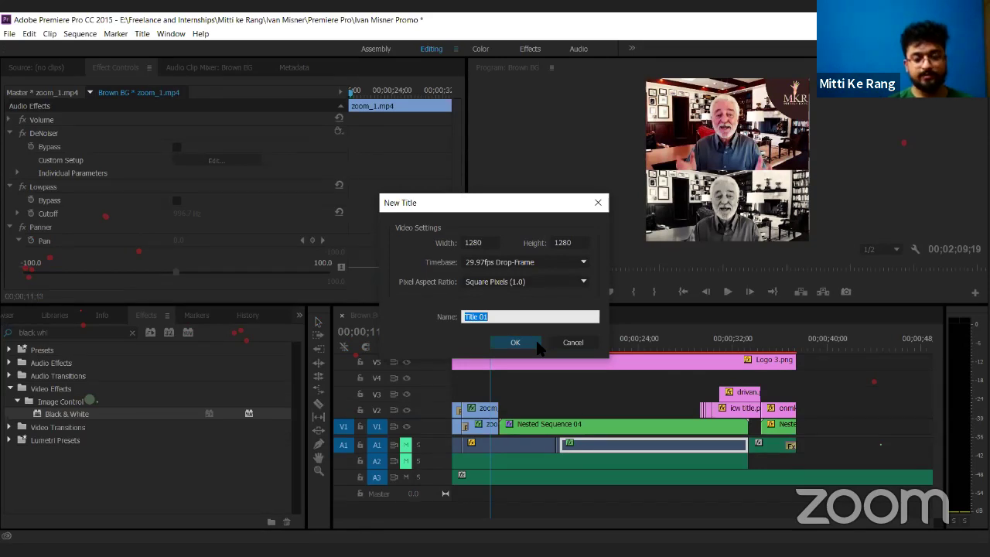
pyautogui.click(580, 344)
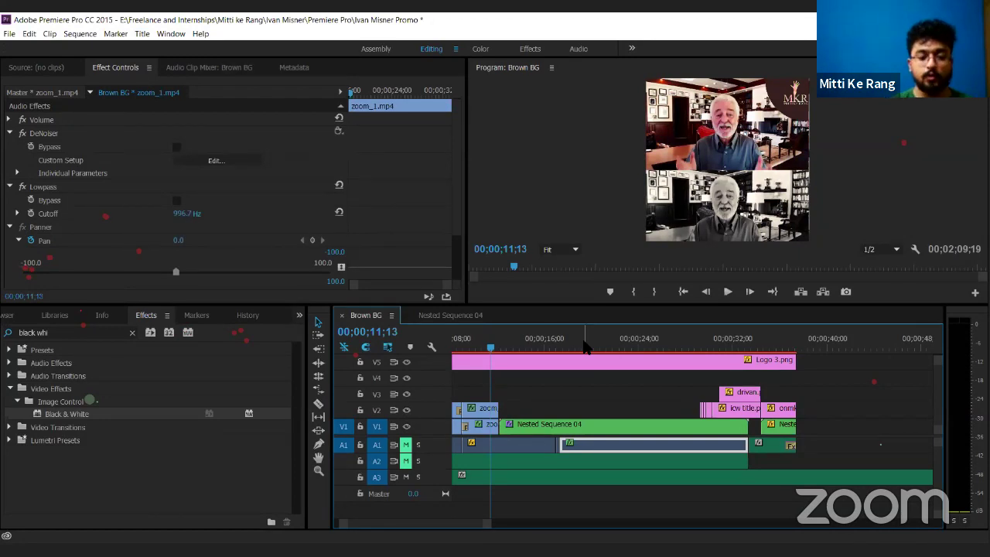
# - View the effect settings of the music clips on A2 and A3 in the Brown BG sequence
pyautogui.click(316, 493)
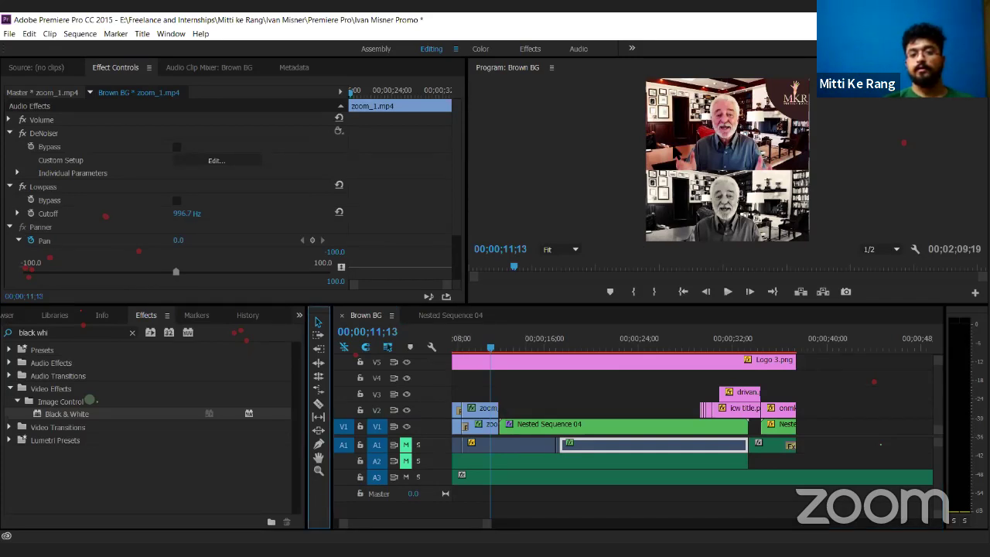
pyautogui.hotkey('shift', '4')
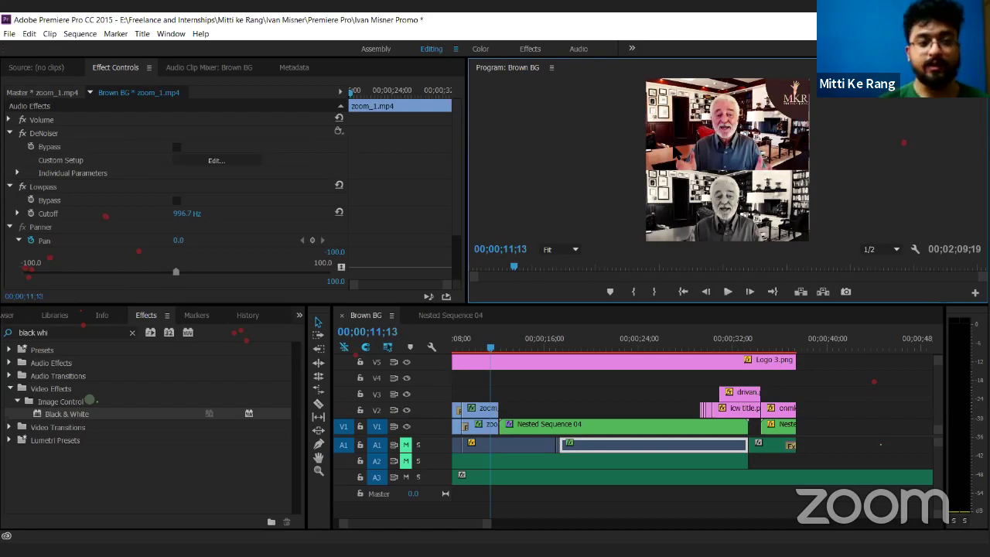
pyautogui.click(217, 69)
pyautogui.click(99, 69)
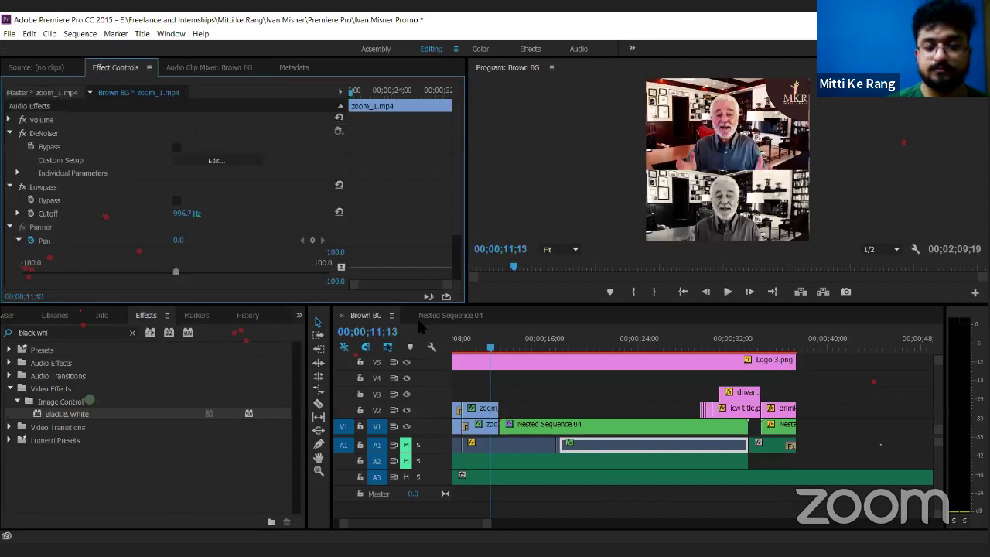
pyautogui.click(603, 460)
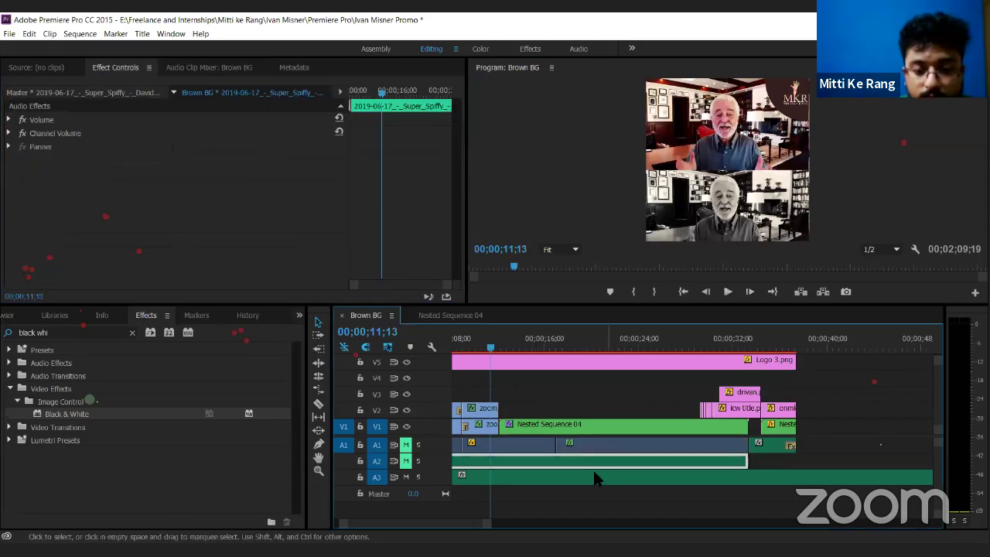
pyautogui.click(581, 476)
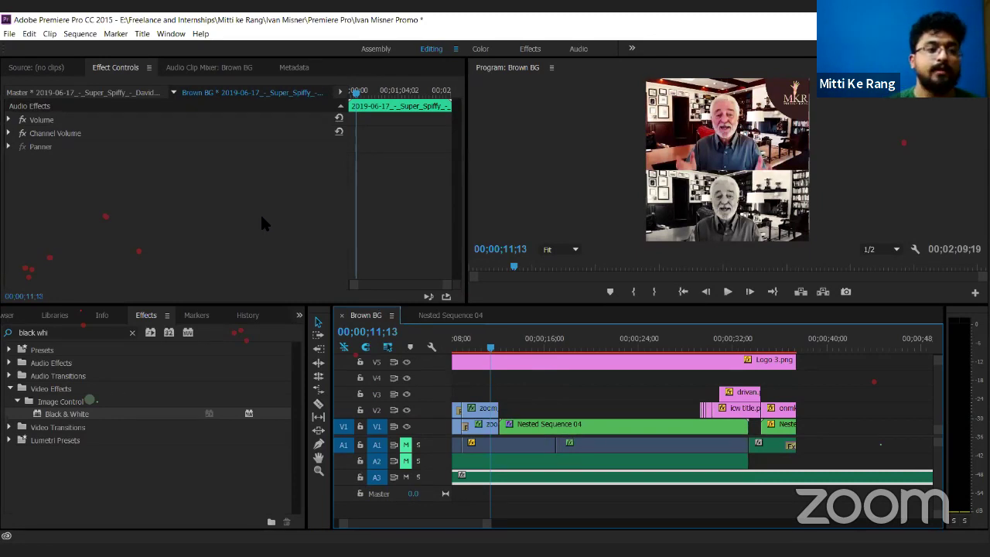
pyautogui.click(9, 35)
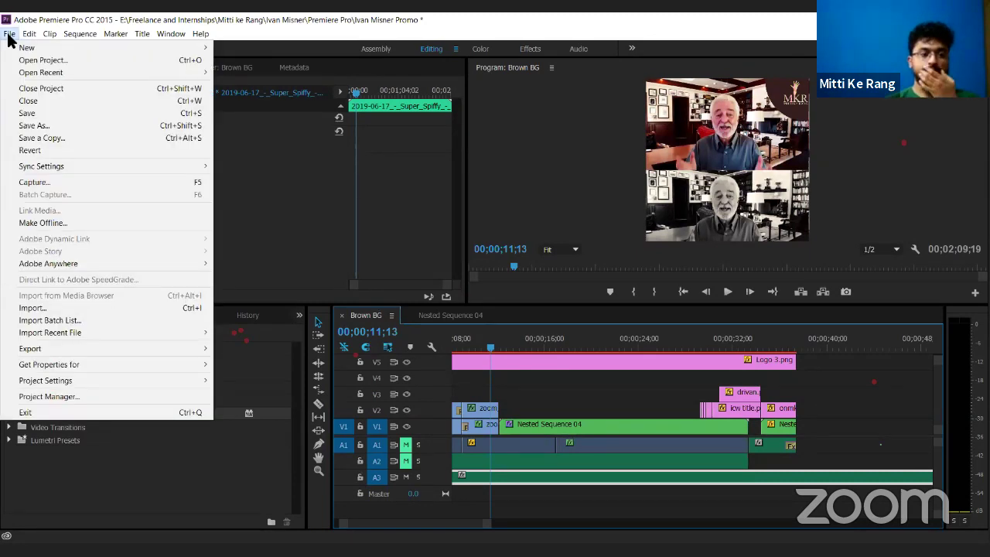
pyautogui.click(9, 35)
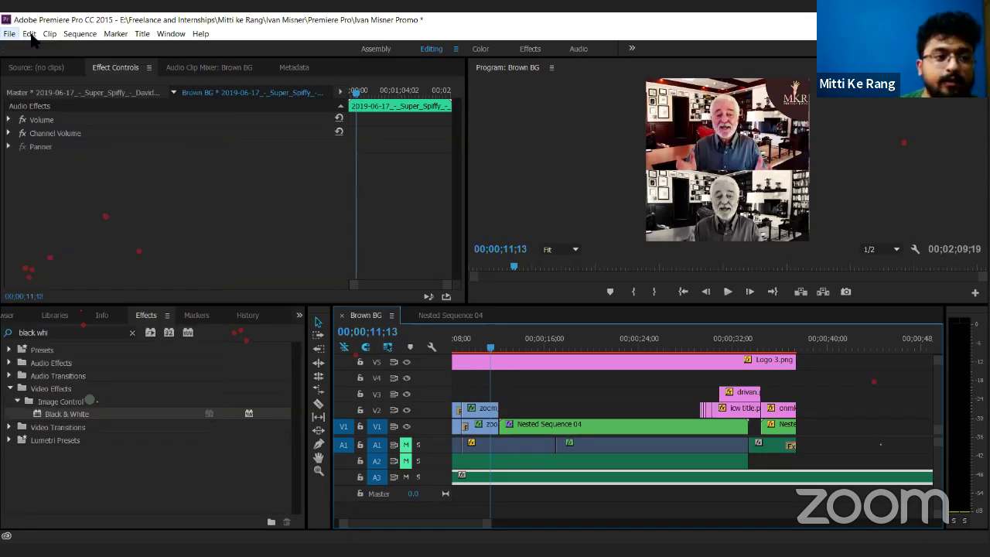
pyautogui.click(80, 34)
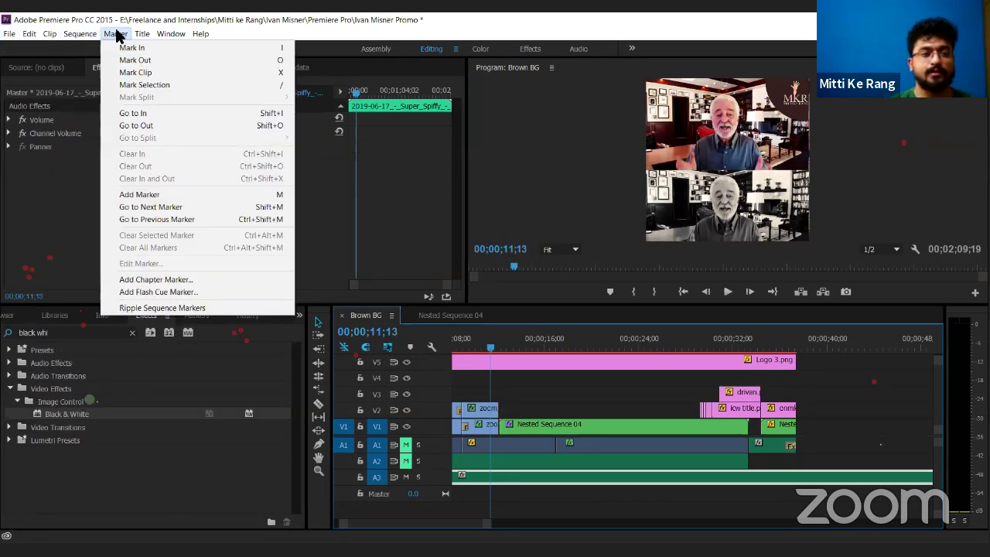
pyautogui.click(68, 245)
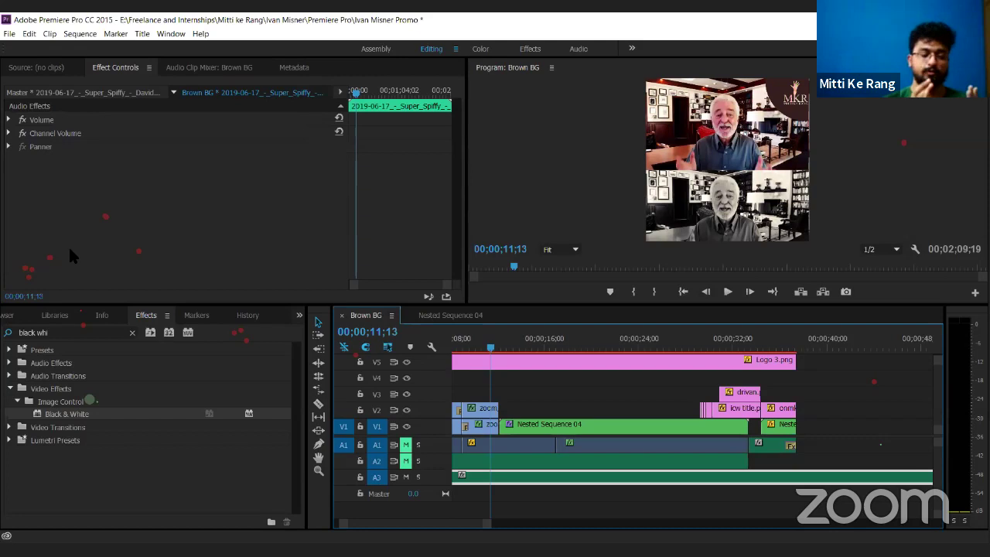
# - View the local drives in the Media Browser and show the media items of the Ivan Misner Promo project
pyautogui.click(10, 315)
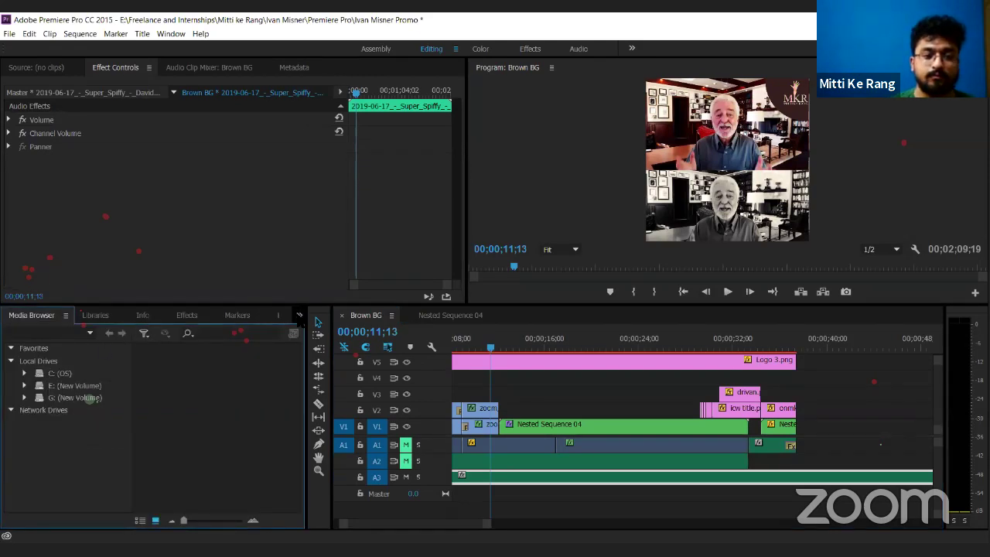
pyautogui.click(299, 314)
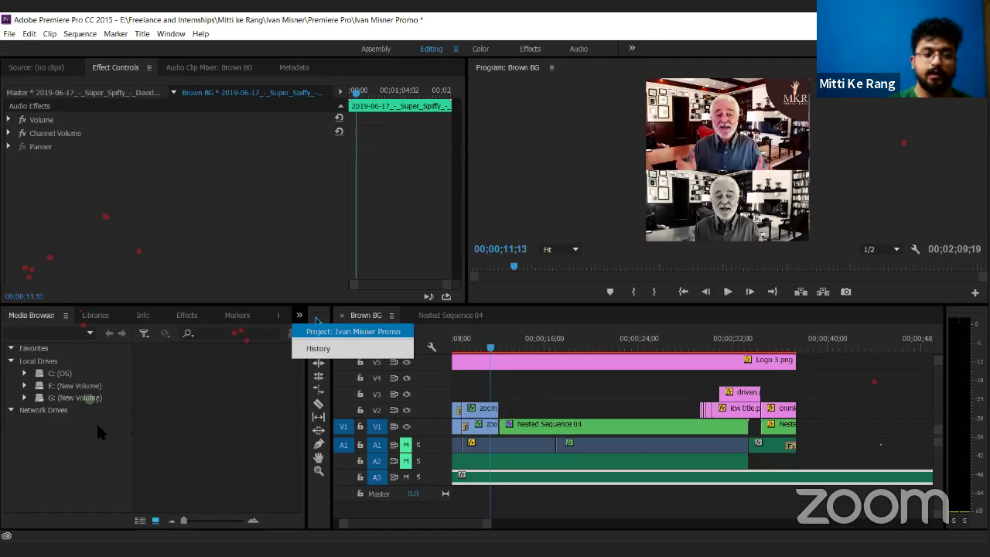
pyautogui.click(315, 329)
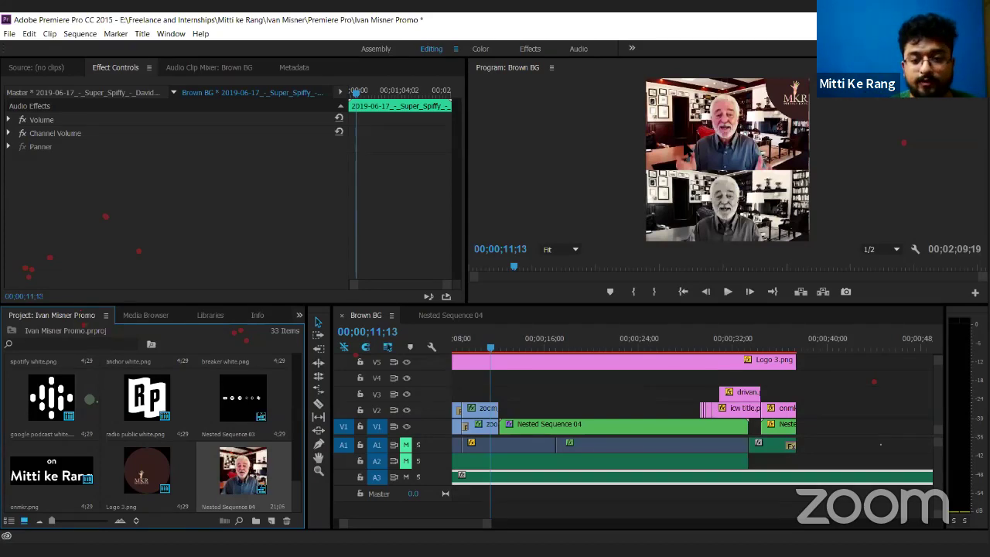
# - View the Motion and Opacity settings of the Logo 3.png clip on V5
pyautogui.click(542, 361)
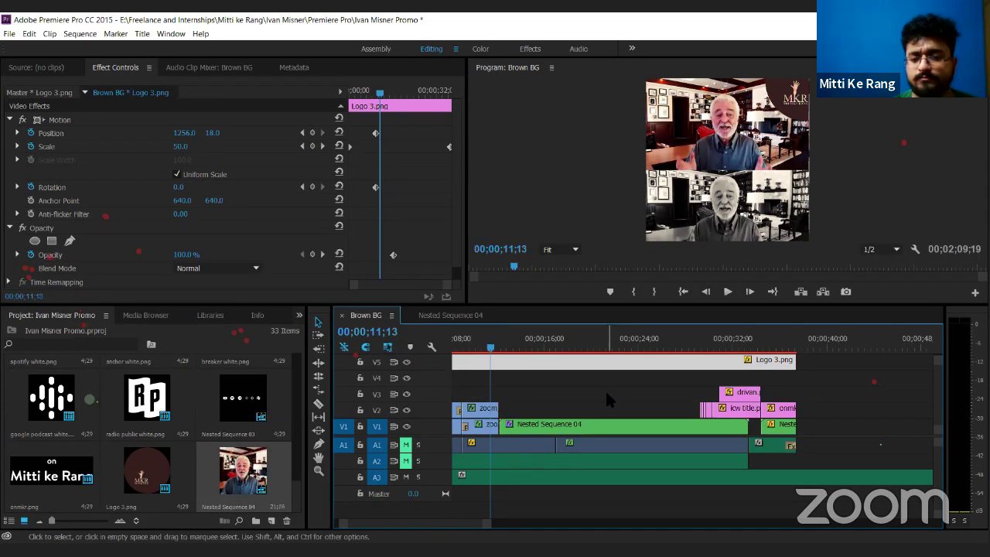
pyautogui.hscroll(2, 607, 398)
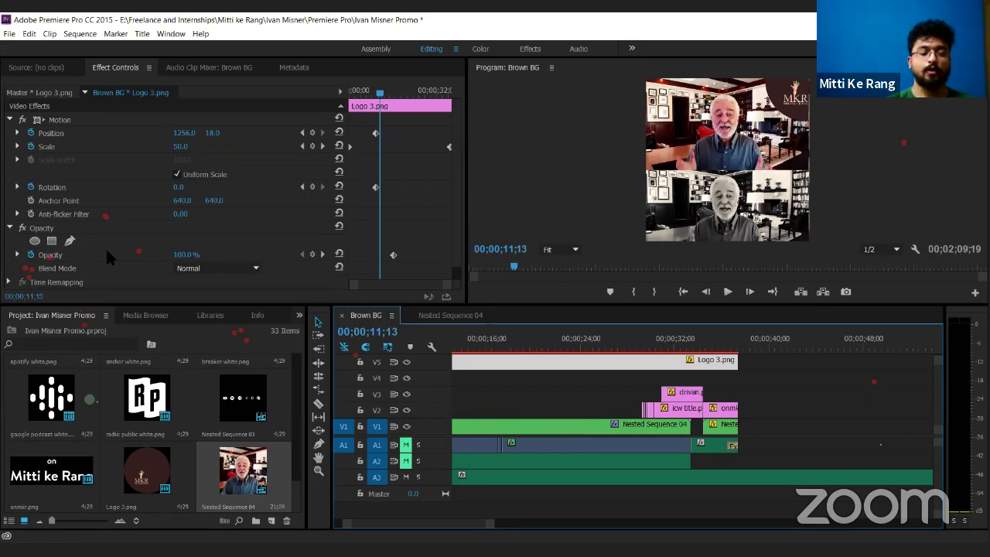
pyautogui.scroll(-1, 107, 252)
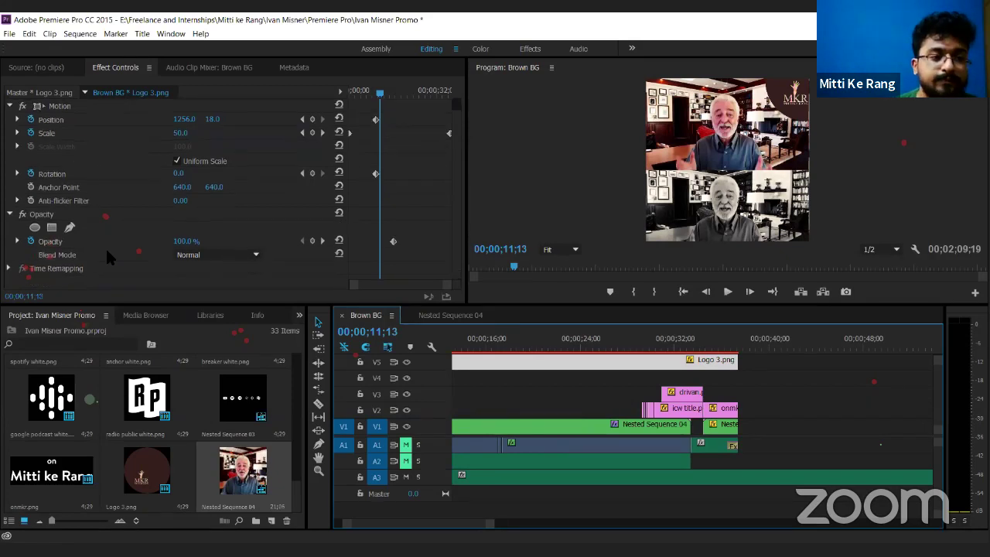
# - Look at the effects library and return to the project's media items
pyautogui.click(299, 316)
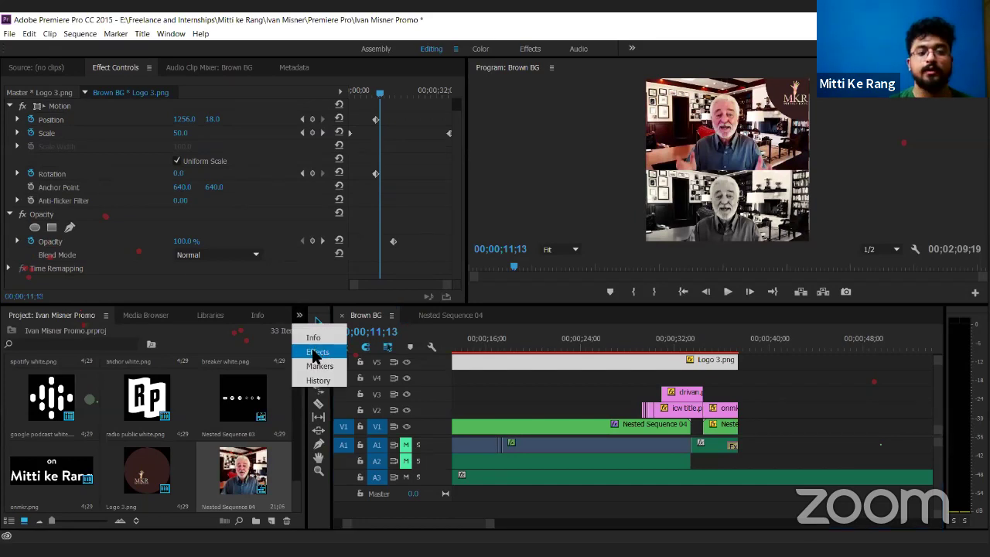
pyautogui.click(314, 352)
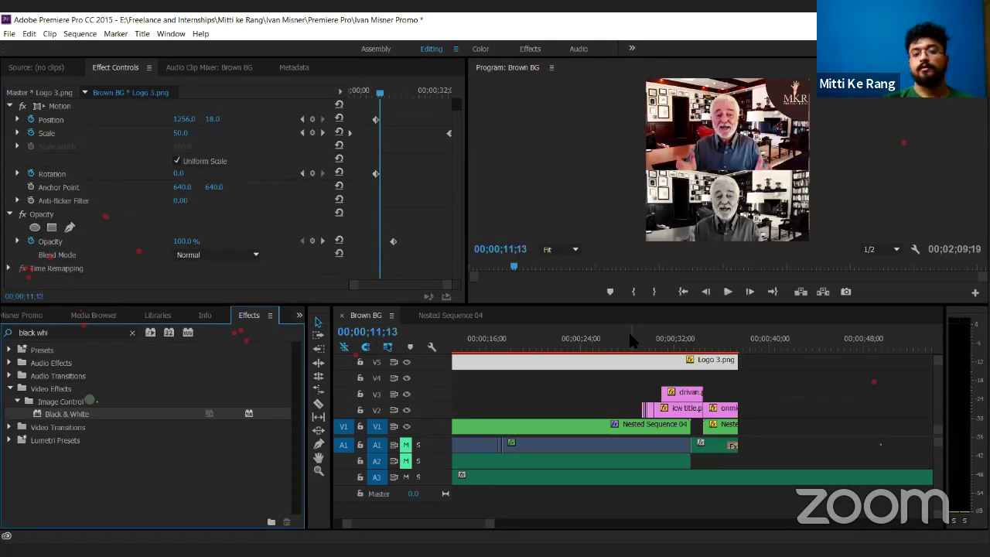
pyautogui.click(21, 315)
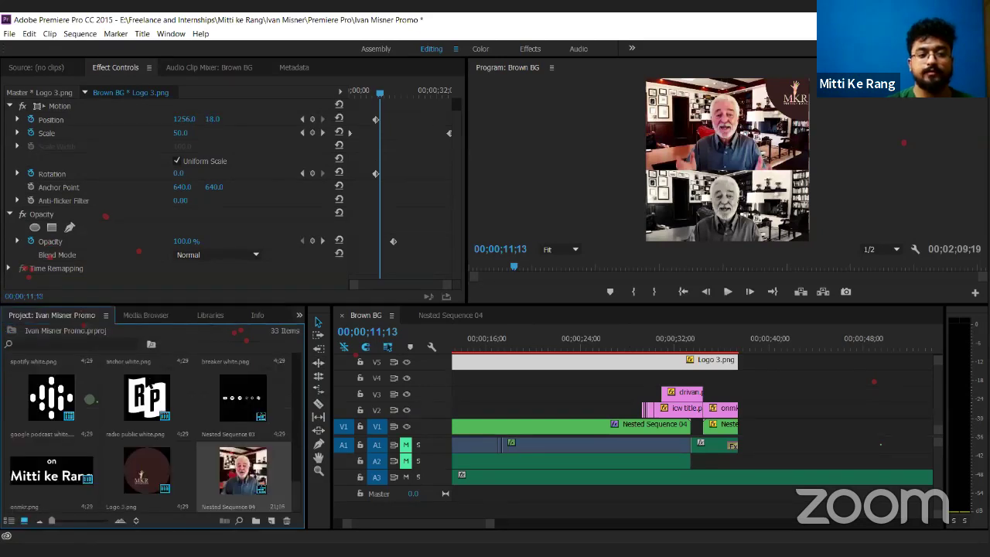
# - Place radio public white.png on V5 directly after Logo 3.png and play across the cut from 00;00;36;15
pyautogui.click(157, 412)
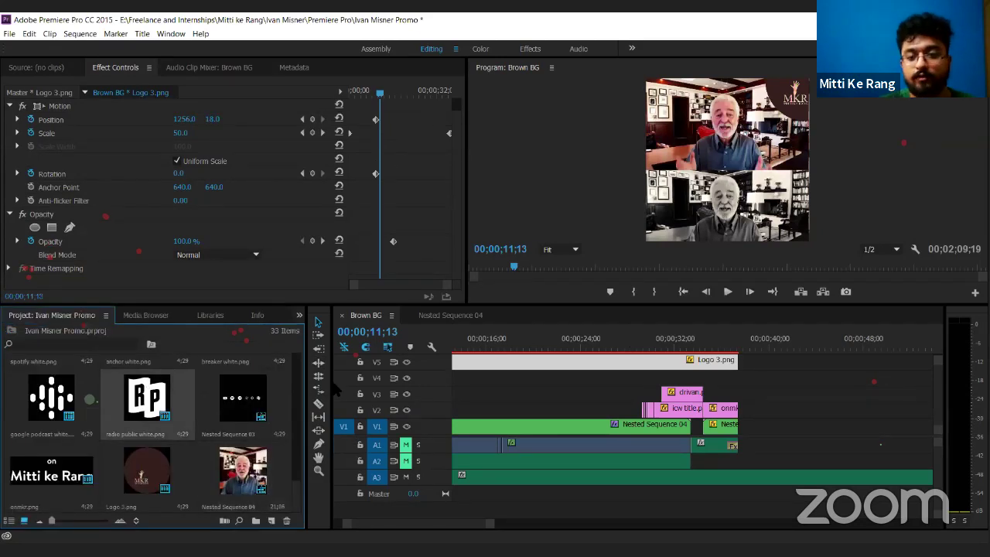
pyautogui.moveTo(335, 389); pyautogui.dragTo(741, 361)
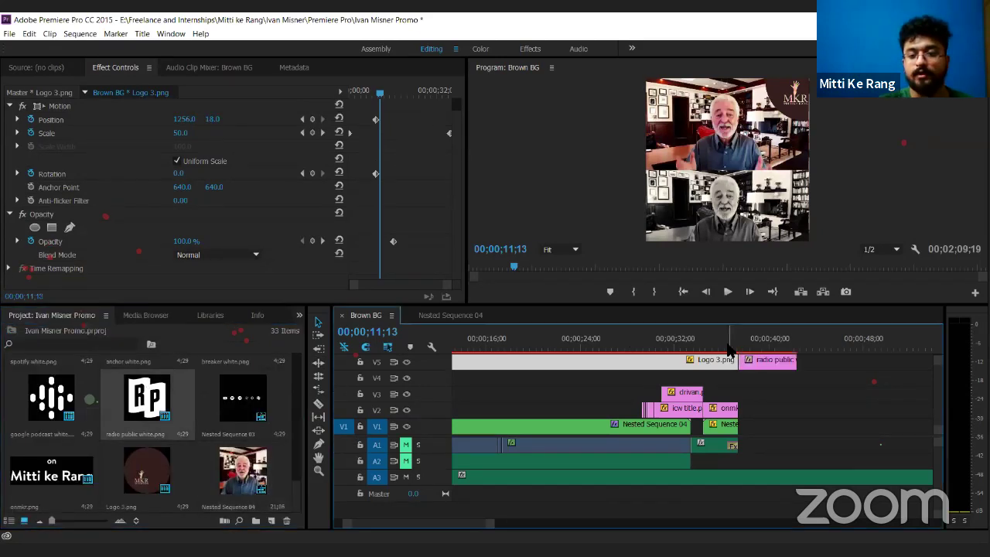
pyautogui.click(726, 348)
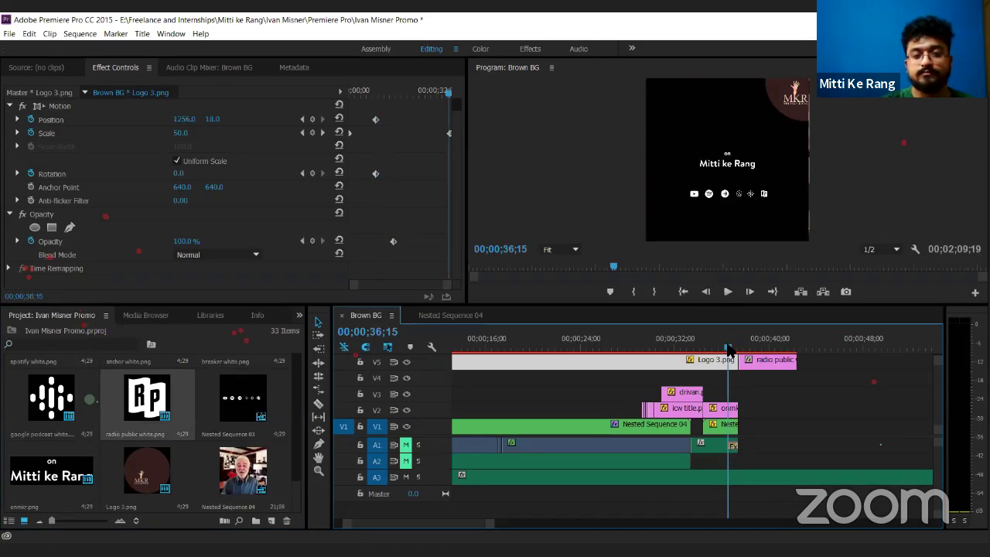
pyautogui.press('space')
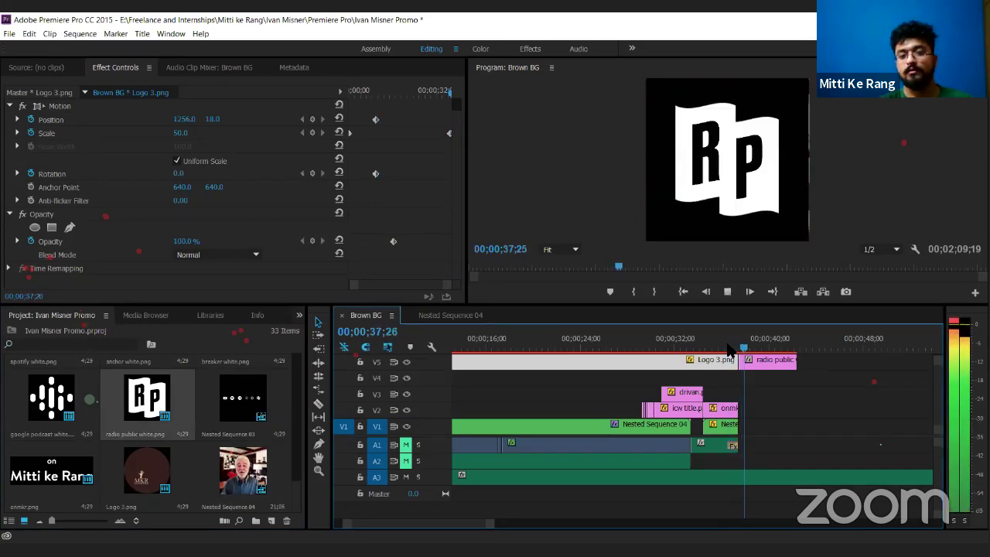
pyautogui.press('space')
# - Delete the radio public white.png clip from V5
pyautogui.click(758, 360)
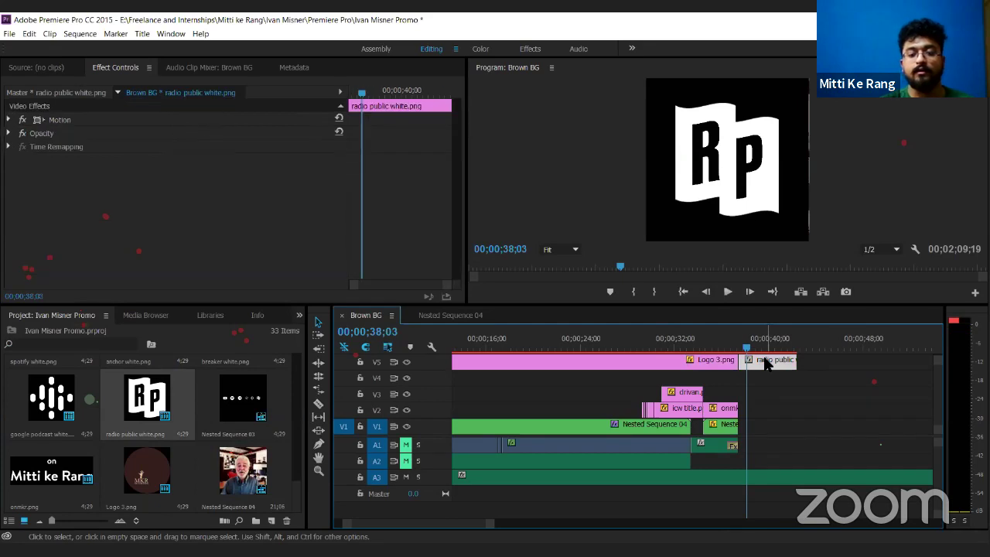
pyautogui.press('End')
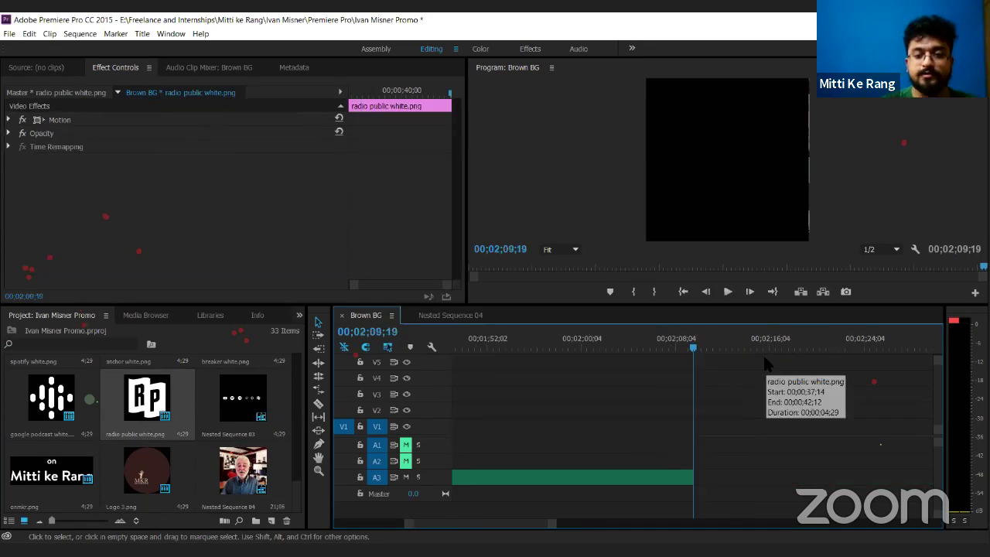
pyautogui.scroll(15, 578, 433)
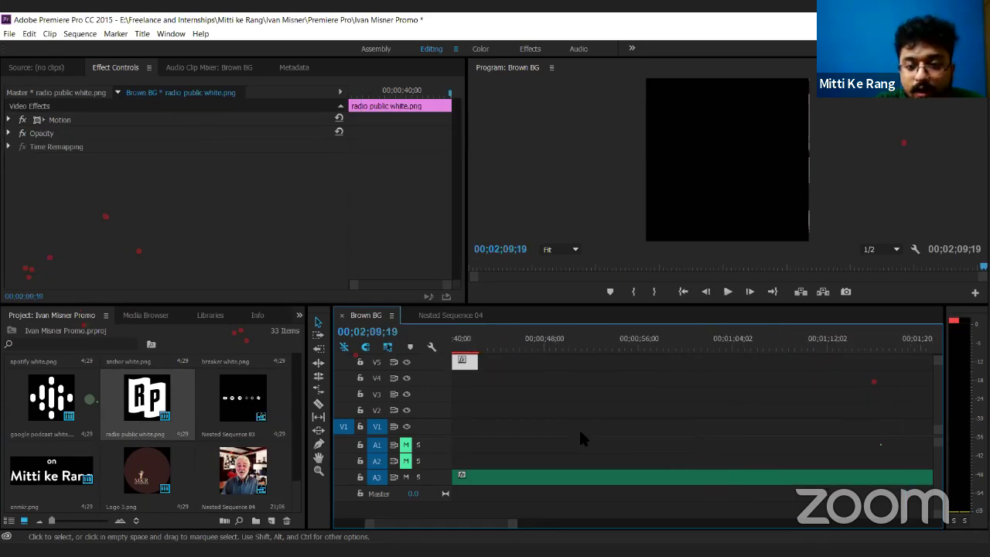
pyautogui.scroll(-2, 583, 438)
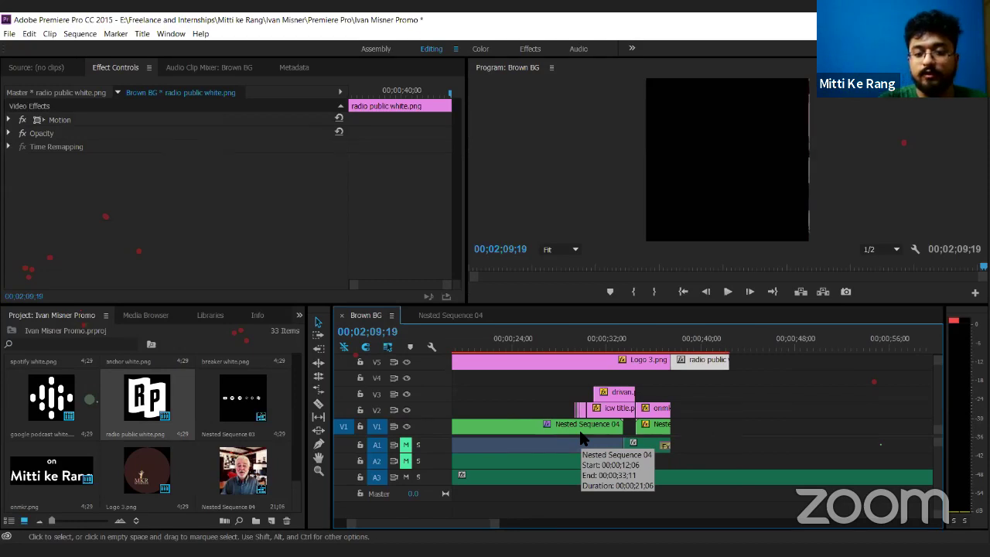
pyautogui.press('Delete')
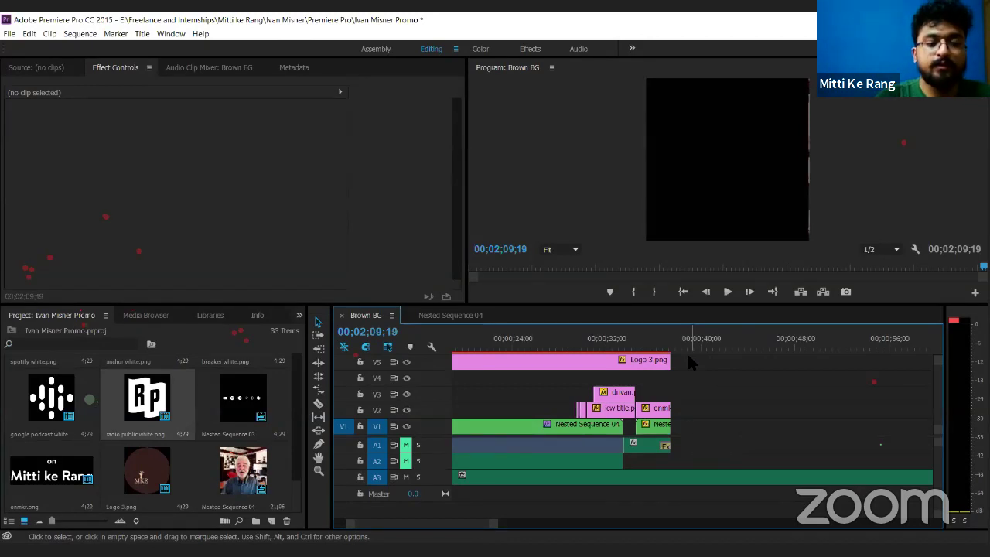
# - Move the playhead to 00;00;33;23 and review the available export formats, leaving without exporting
pyautogui.click(627, 344)
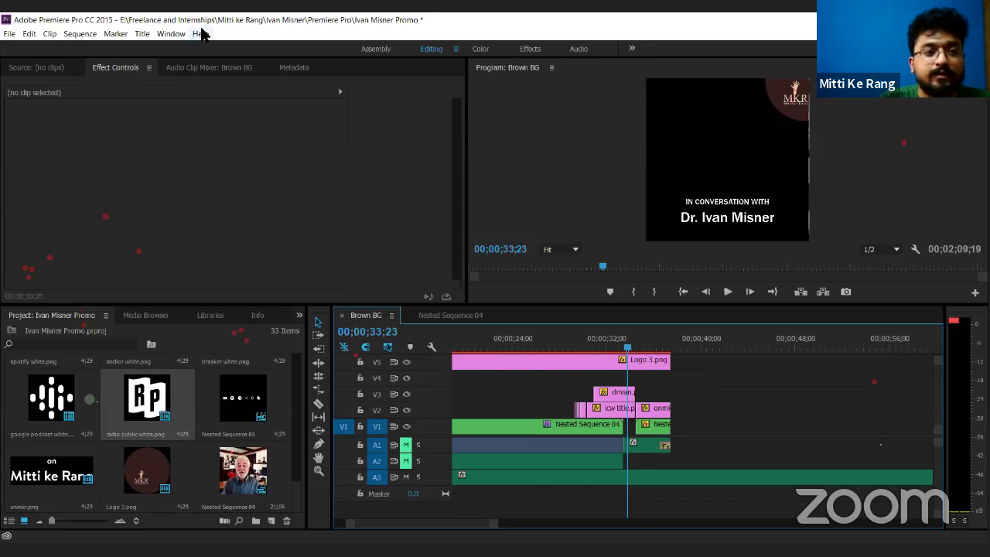
pyautogui.click(9, 36)
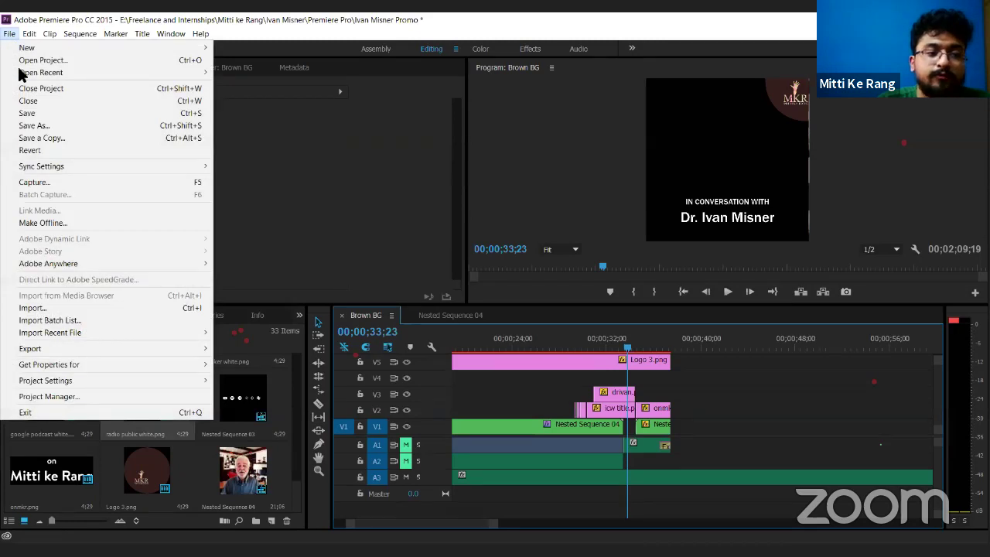
pyautogui.moveTo(81, 176)
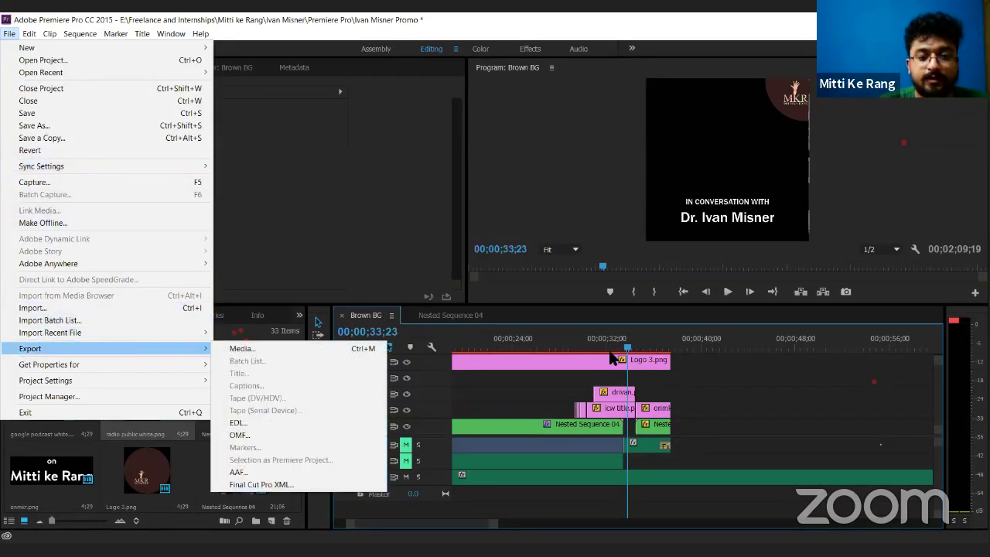
pyautogui.click(735, 378)
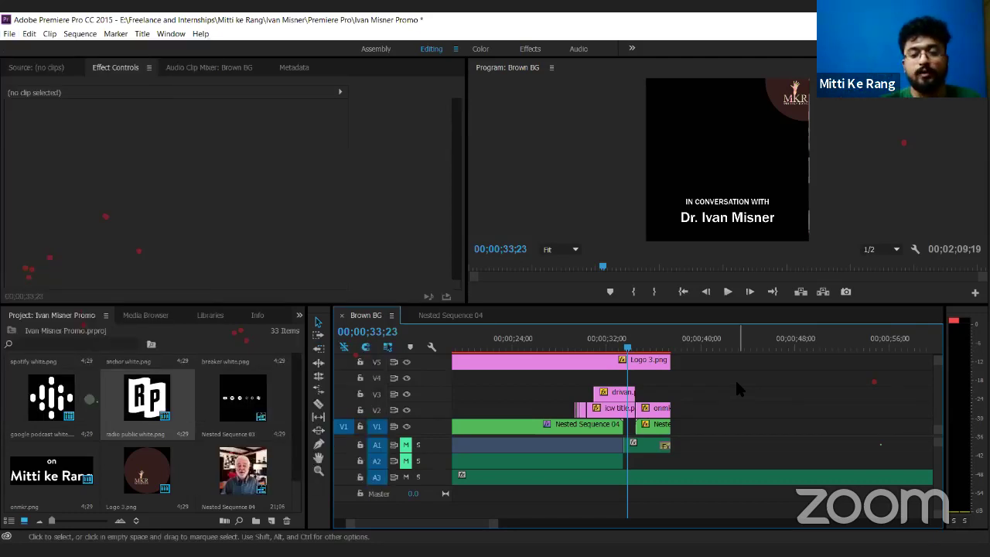
# - Check the start and end of the Brown BG sequence and return the playhead to 00;00;00;00
pyautogui.click(618, 346)
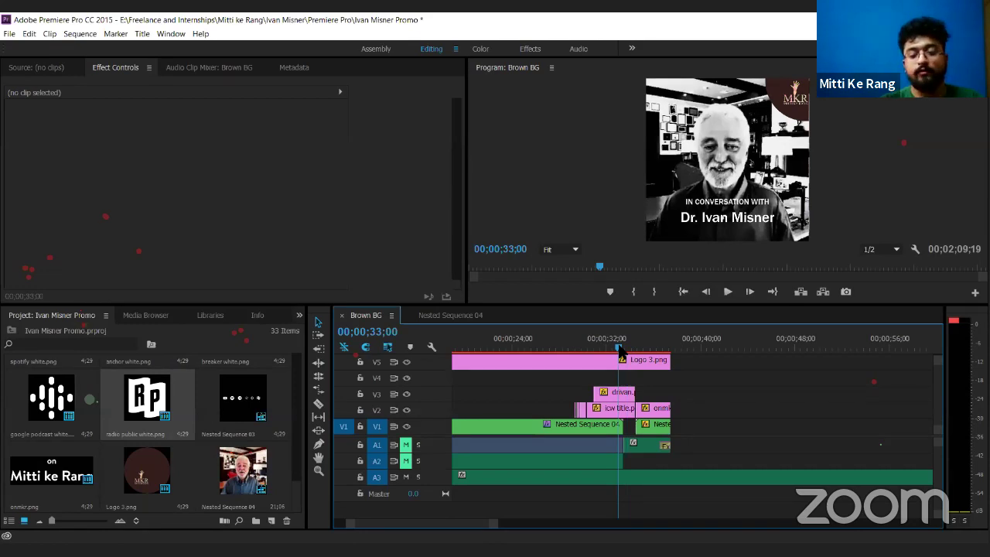
pyautogui.press('Home')
pyautogui.press('\\')
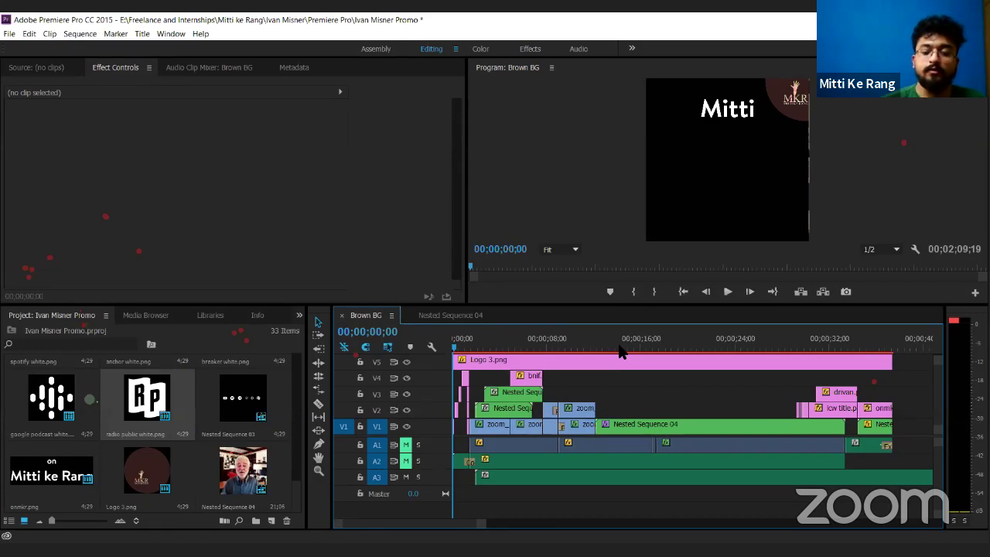
pyautogui.press('End')
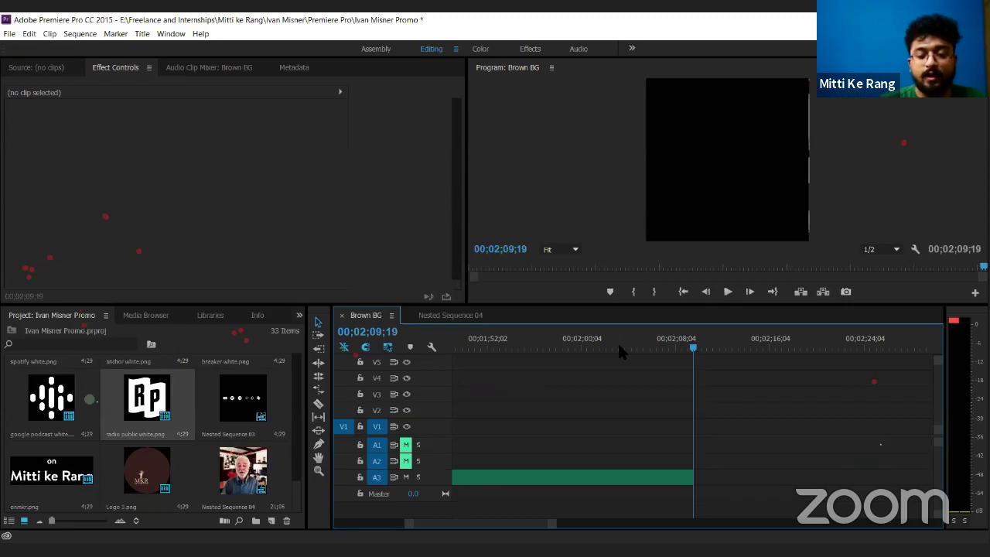
pyautogui.press('space')
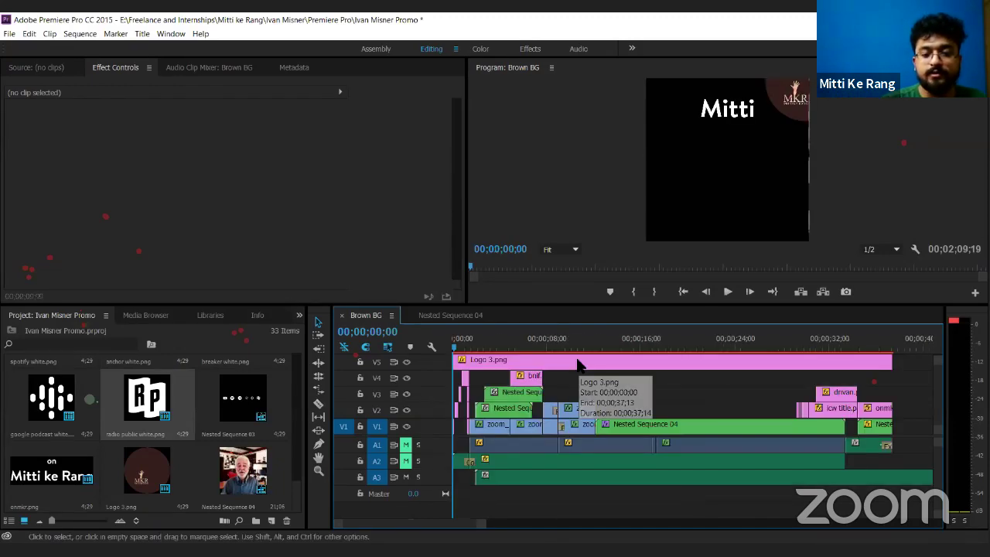
# - Play the opening of the Brown BG sequence and start rendering its video previews, cancelling the render
pyautogui.press('space')
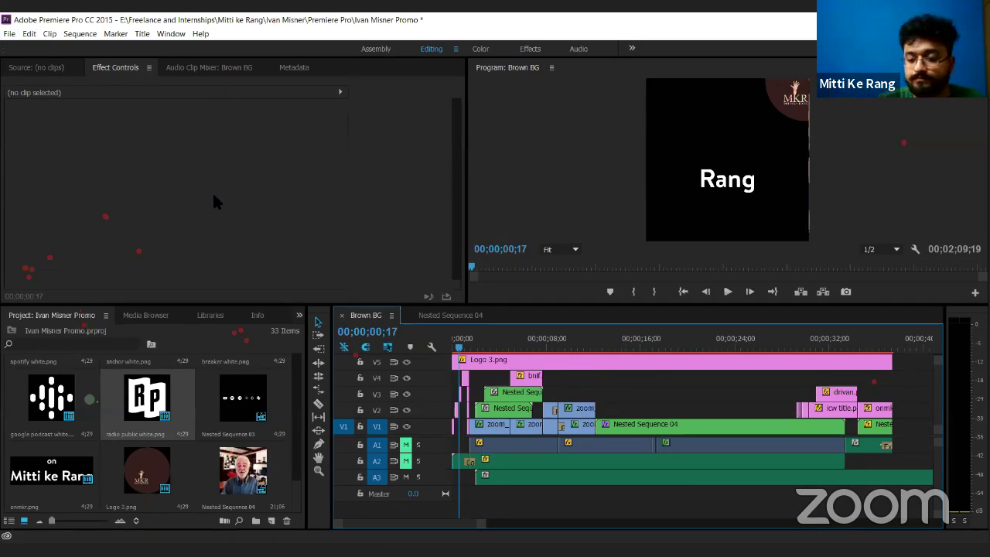
pyautogui.click(639, 392)
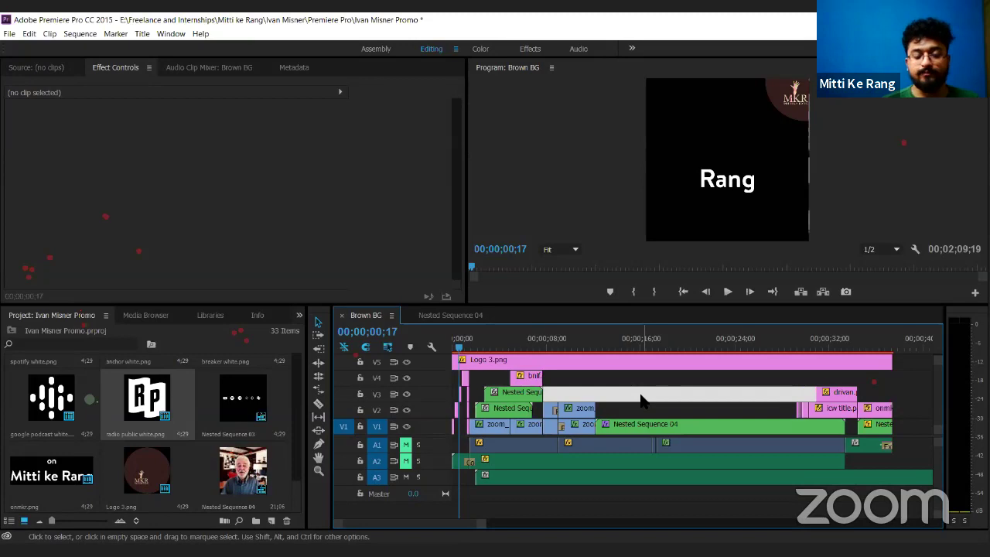
pyautogui.press('Return')
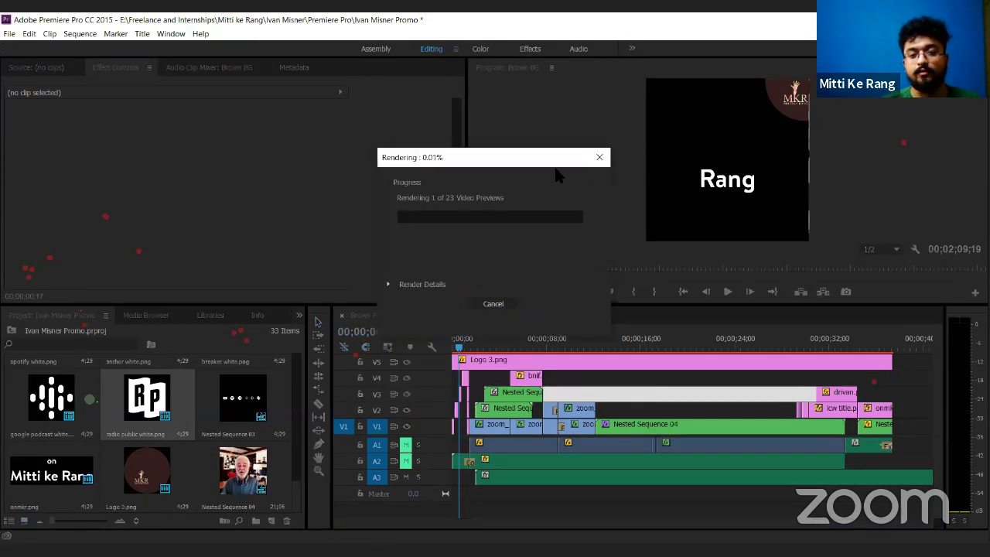
pyautogui.click(599, 157)
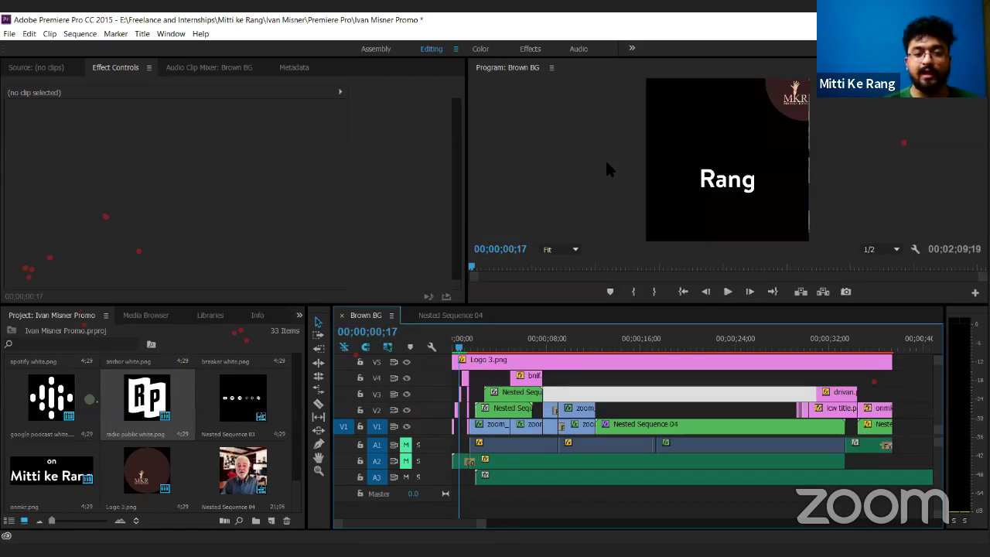
# - Scrub through the opening titles of the Brown BG sequence and park the playhead at 00;00;03;07
pyautogui.click(502, 346)
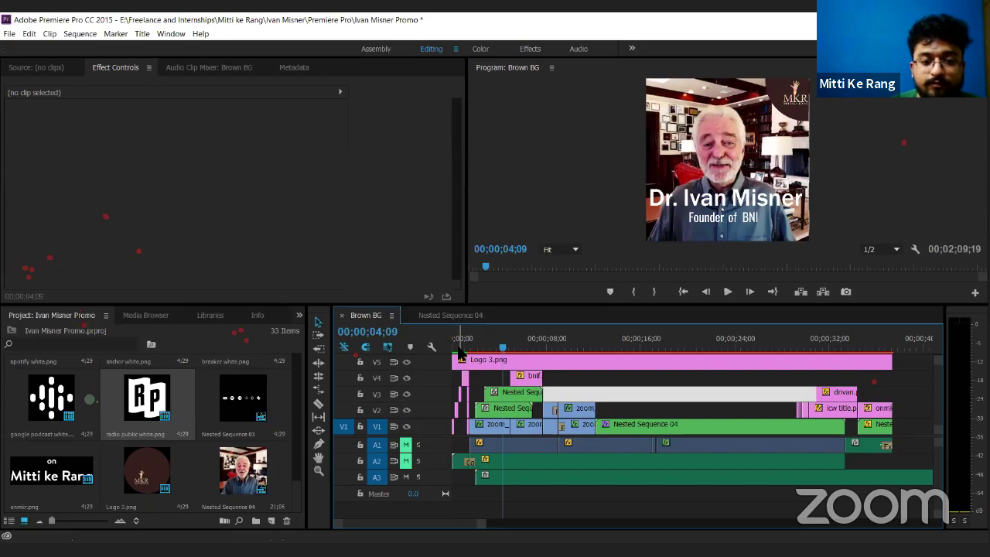
pyautogui.moveTo(459, 347); pyautogui.dragTo(463, 346)
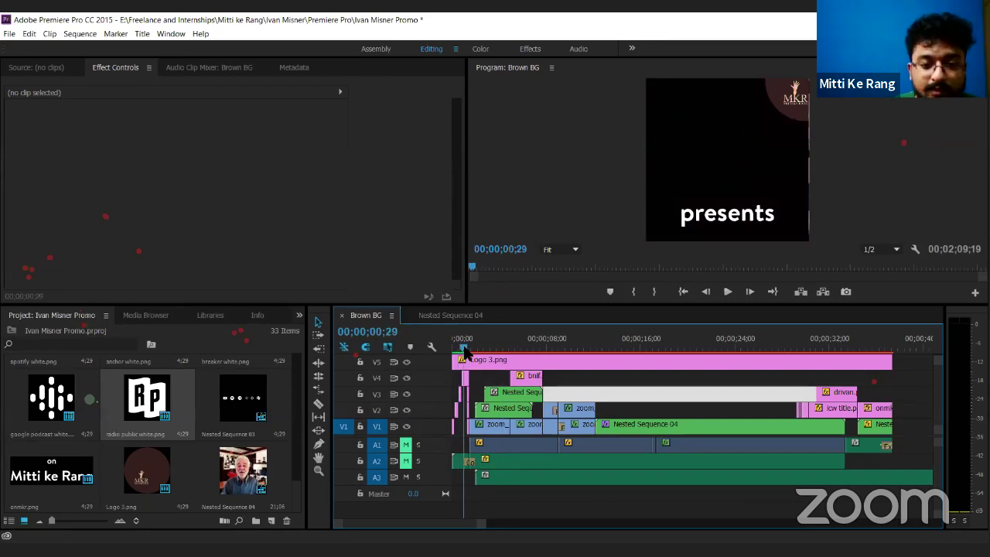
pyautogui.moveTo(464, 346); pyautogui.dragTo(490, 348)
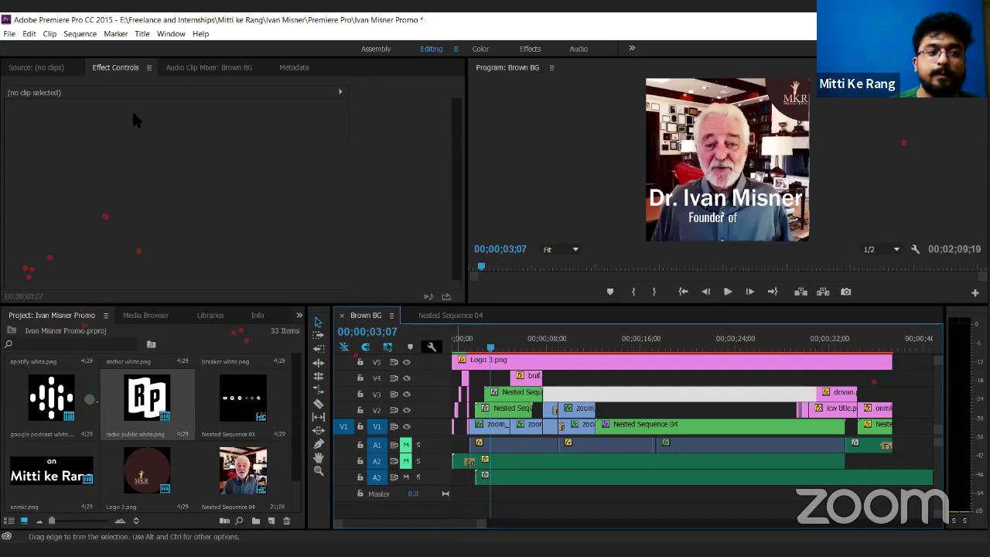
# - Open the media export settings for the Brown BG sequence and check the output file's name and save location
pyautogui.click(9, 35)
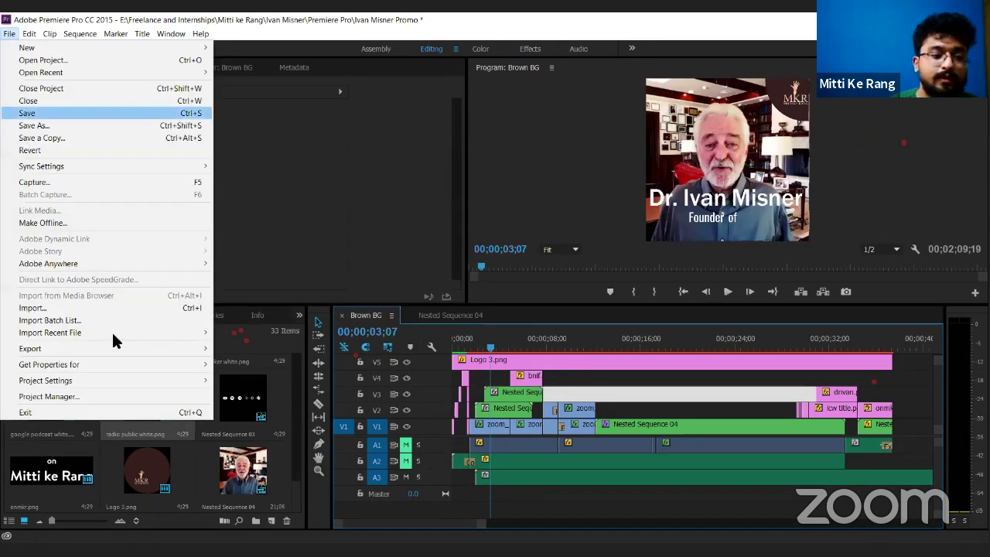
pyautogui.moveTo(132, 348)
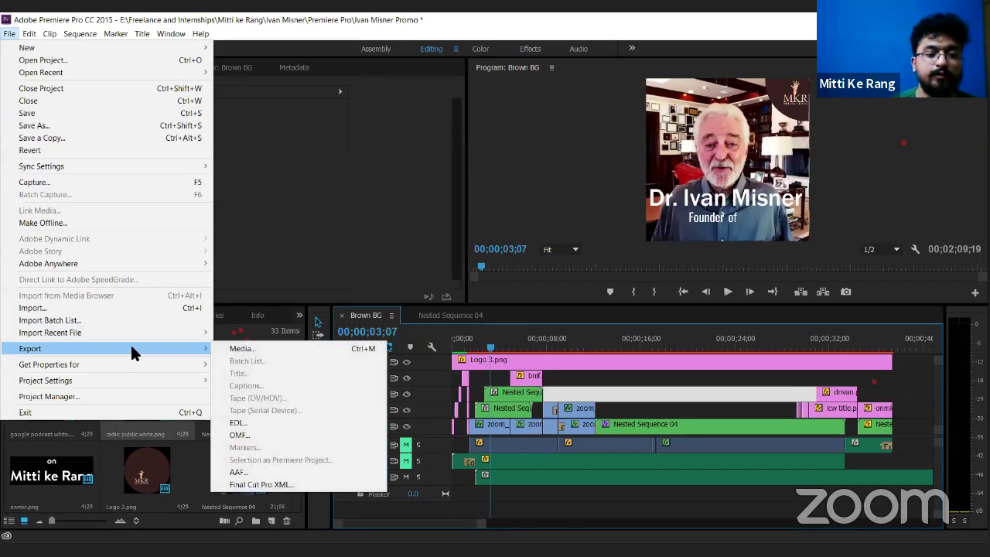
pyautogui.click(214, 347)
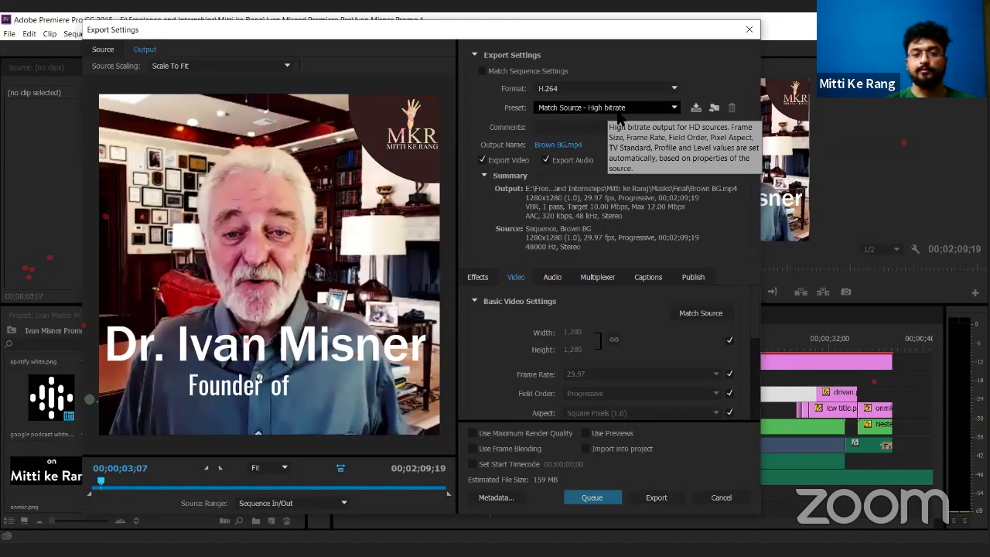
pyautogui.click(569, 145)
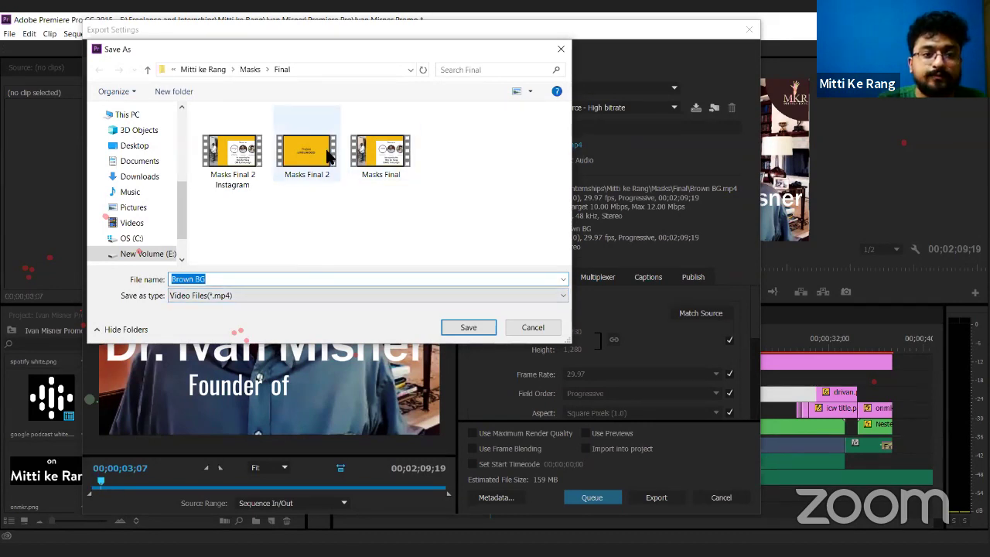
pyautogui.click(534, 327)
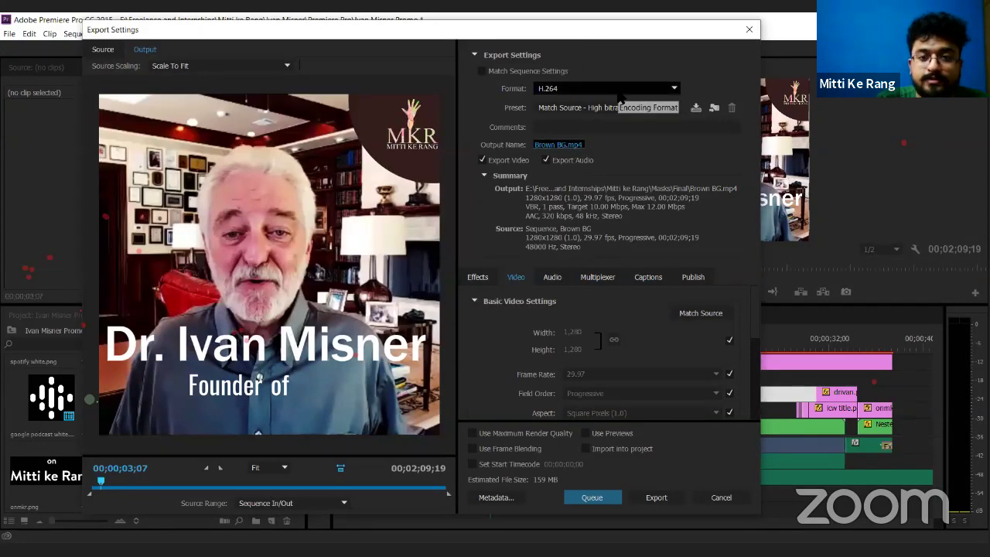
# - Examine the available export formats and the list of presets offered for H.264
pyautogui.click(619, 93)
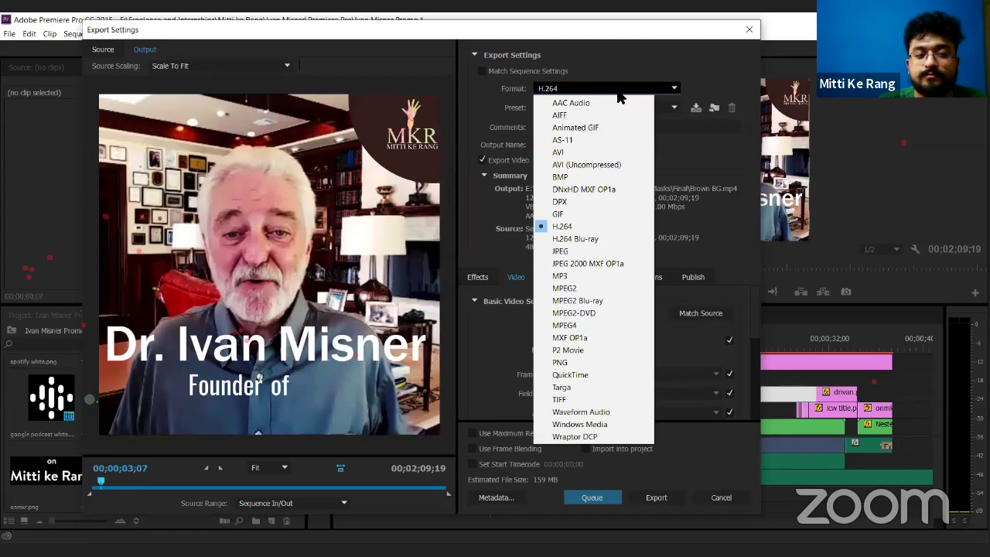
pyautogui.click(702, 77)
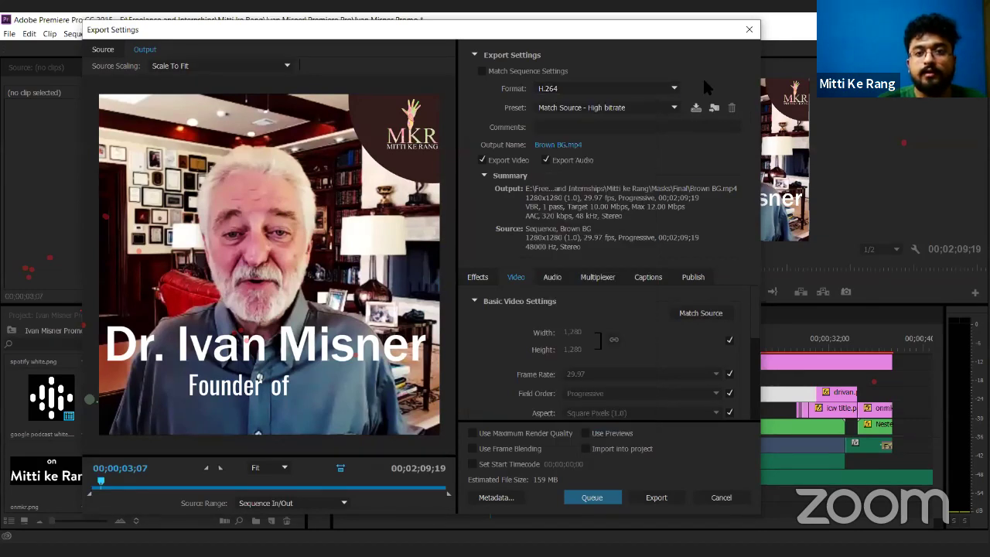
pyautogui.click(625, 113)
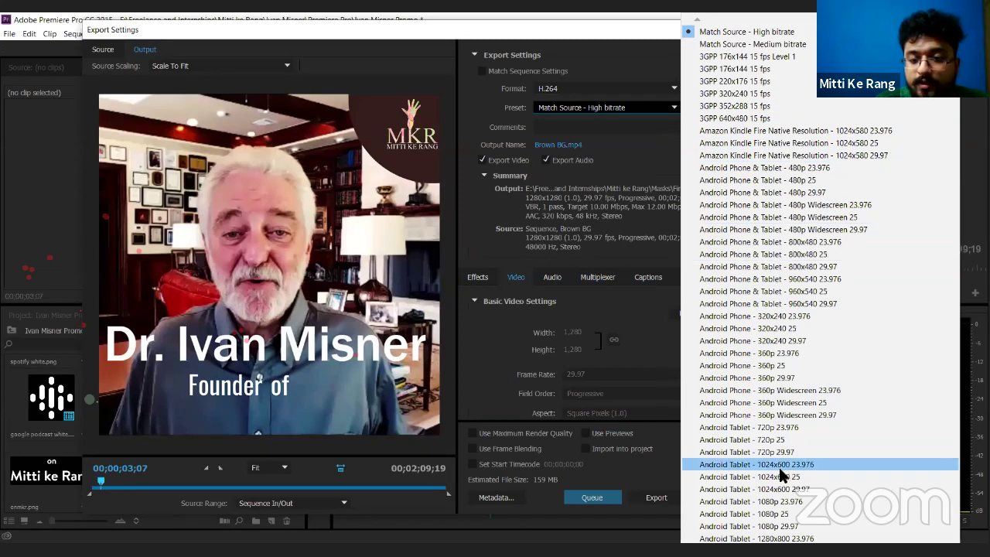
pyautogui.scroll(-3, 781, 476)
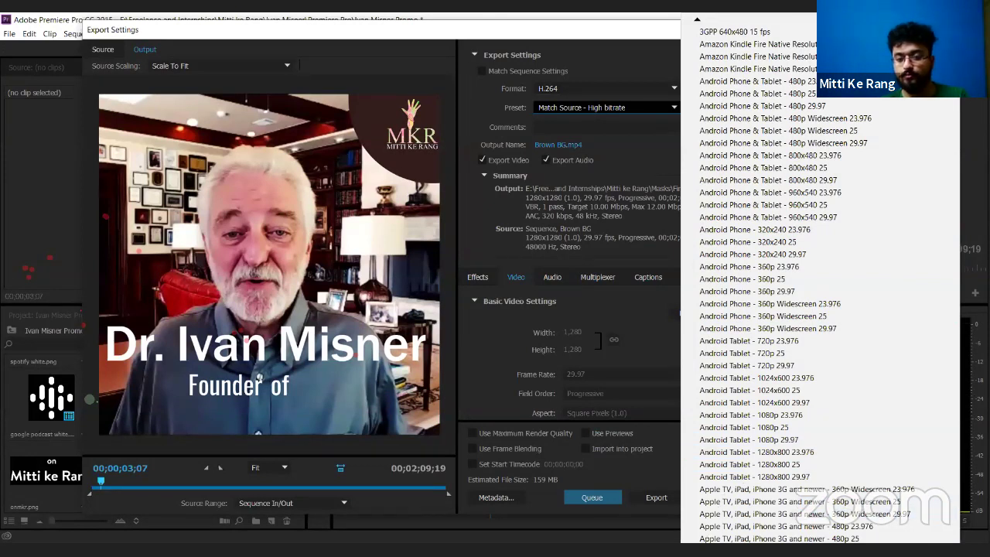
pyautogui.scroll(-3, 804, 286)
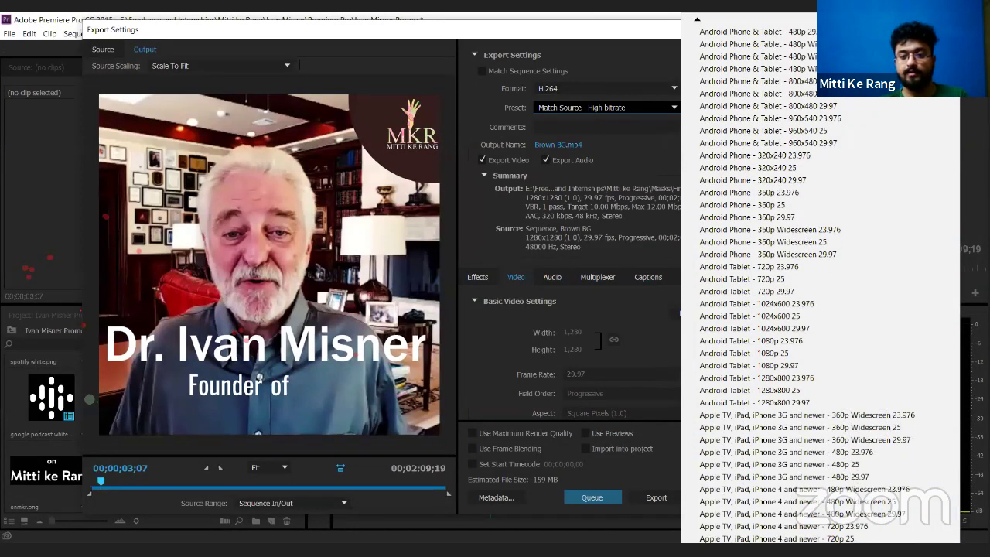
pyautogui.click(598, 59)
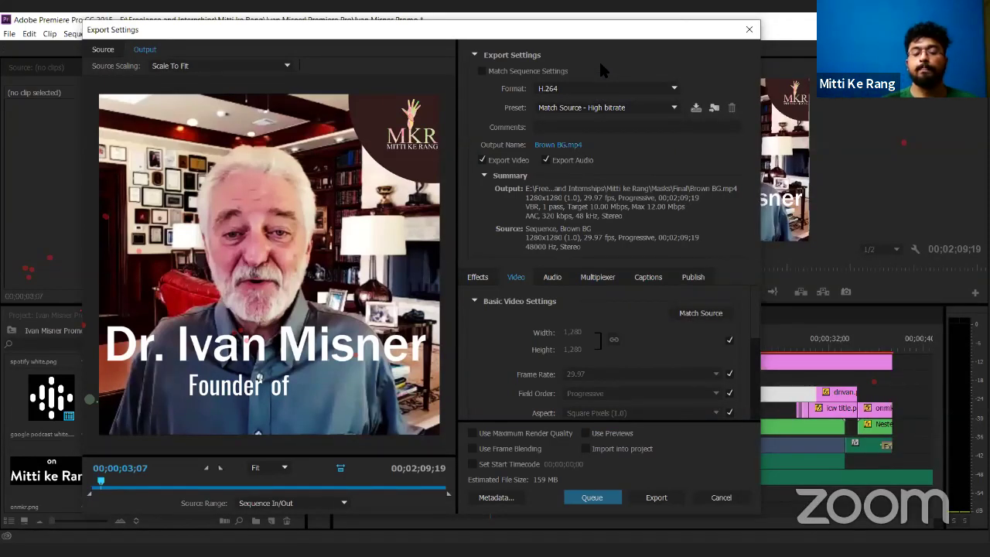
pyautogui.click(613, 113)
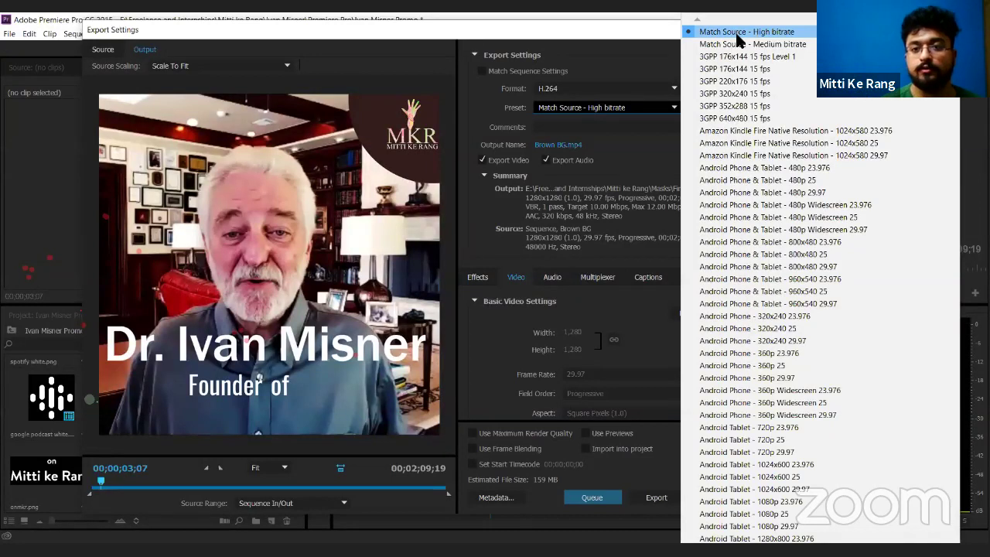
pyautogui.click(631, 54)
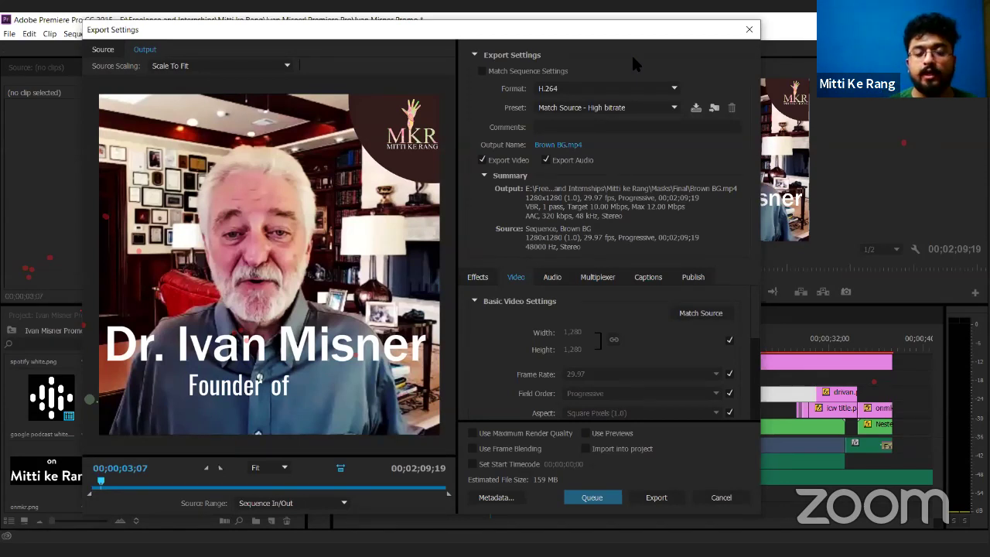
pyautogui.click(641, 114)
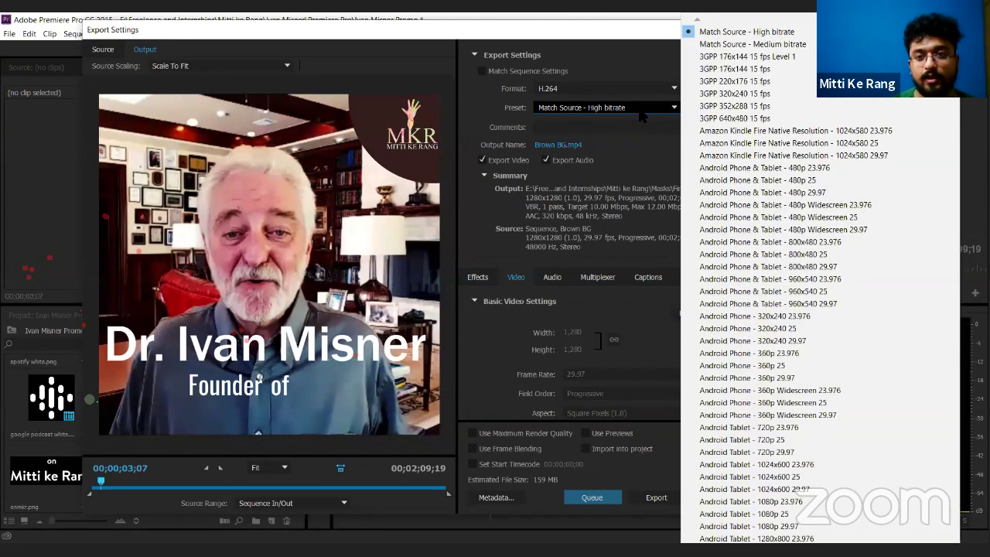
pyautogui.click(648, 62)
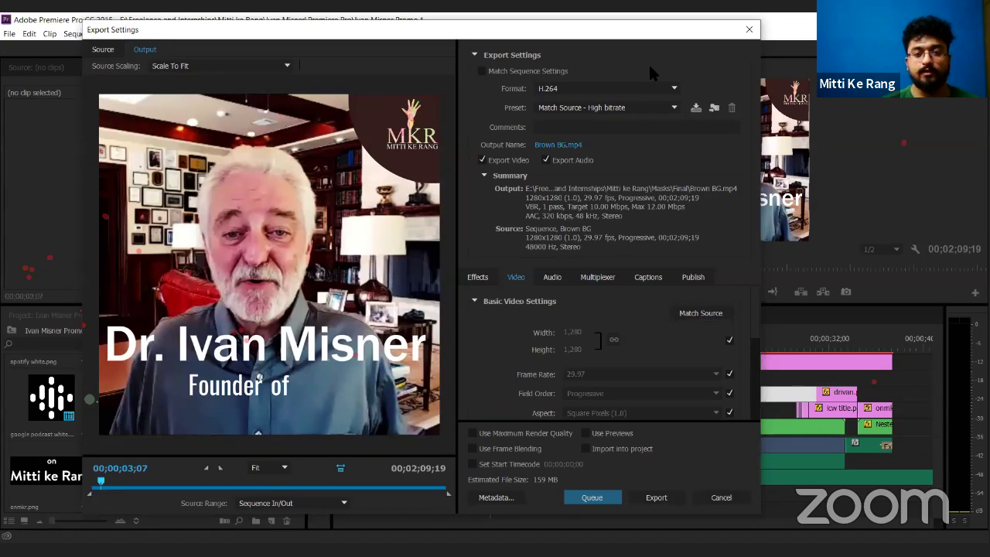
# - Compare the Match Source High bitrate and Medium bitrate presets for estimated file size, and select Match Source - Medium bitrate
pyautogui.click(626, 109)
pyautogui.click(764, 43)
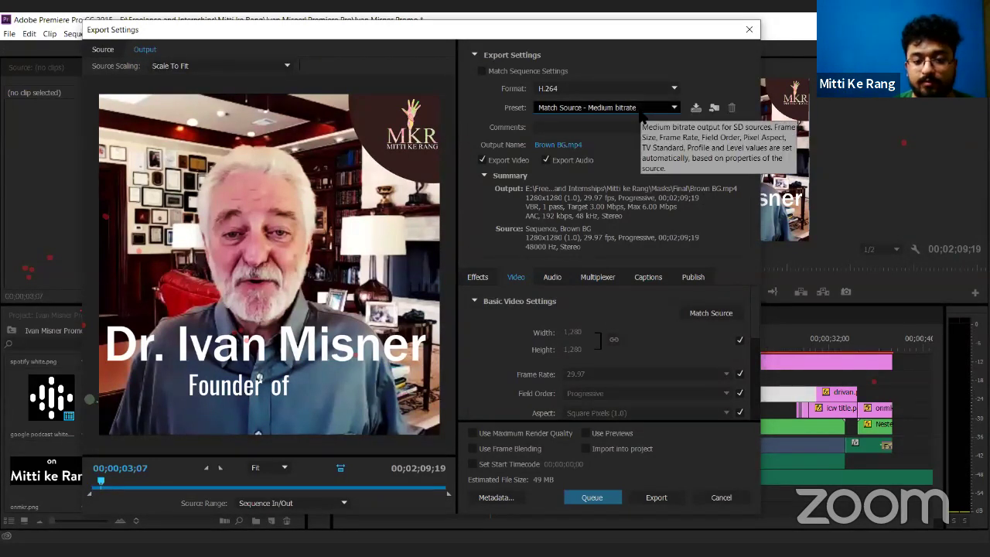
pyautogui.click(592, 497)
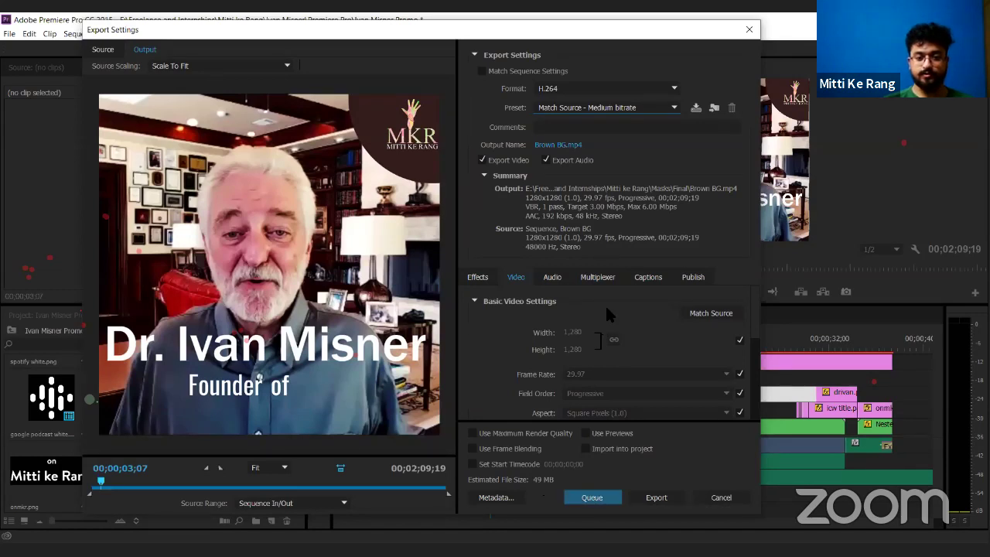
pyautogui.click(649, 108)
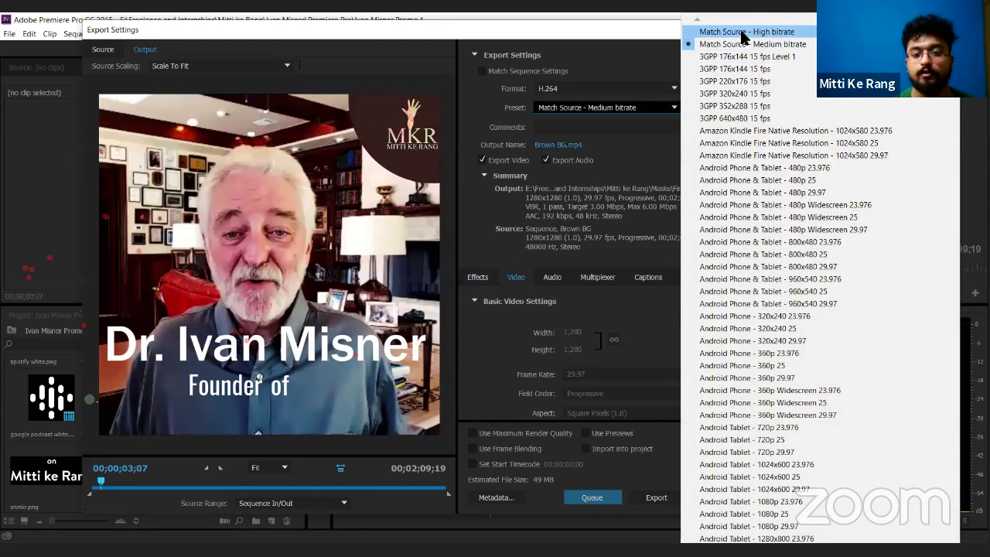
pyautogui.click(741, 34)
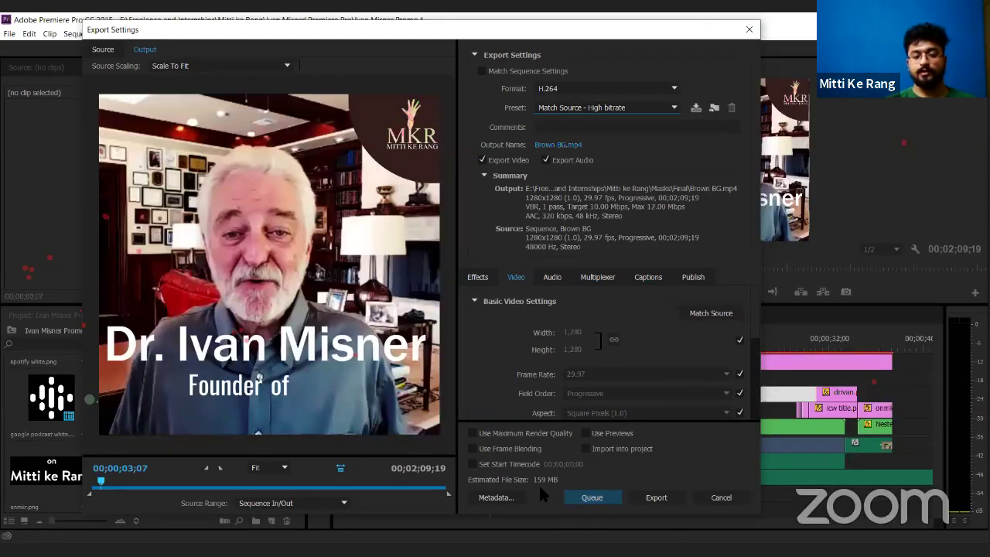
pyautogui.click(623, 110)
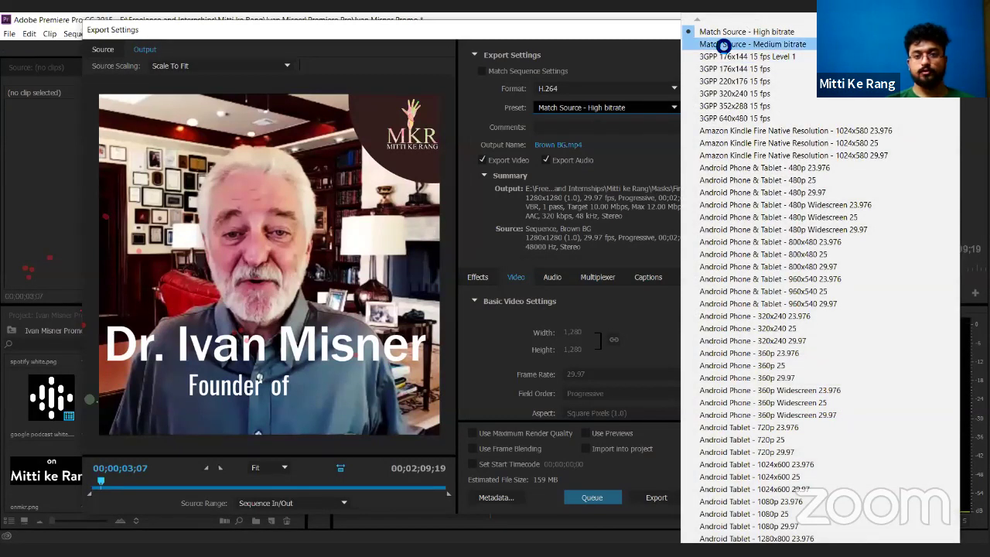
pyautogui.click(508, 349)
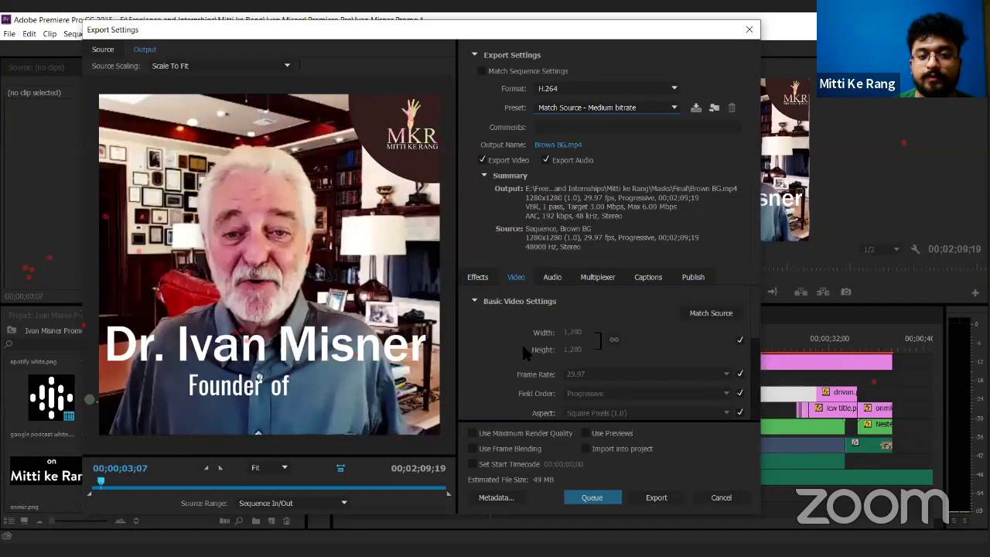
# - Review the export effects options, including Lumetri Look / LUT, Image Overlay and Time Tuner
pyautogui.click(477, 278)
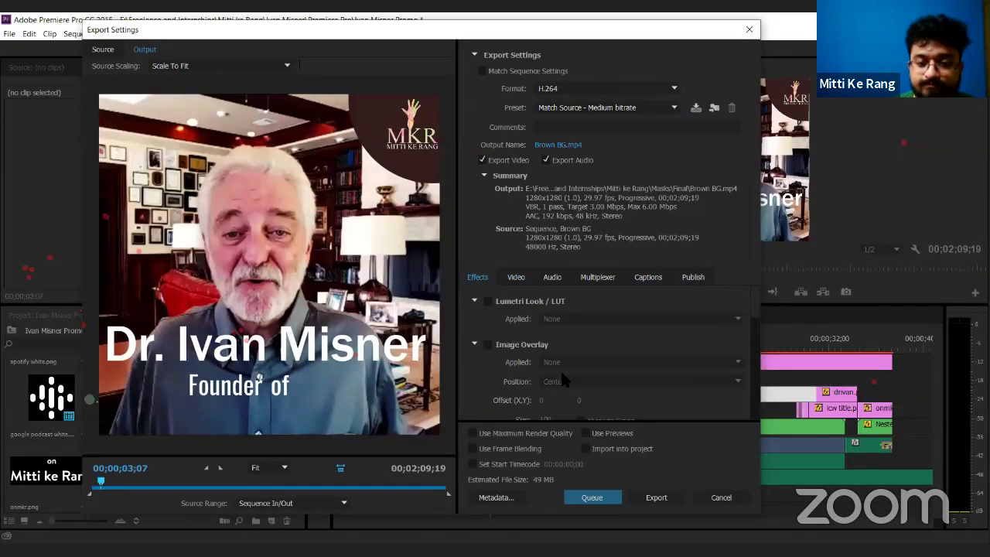
pyautogui.scroll(-5, 577, 360)
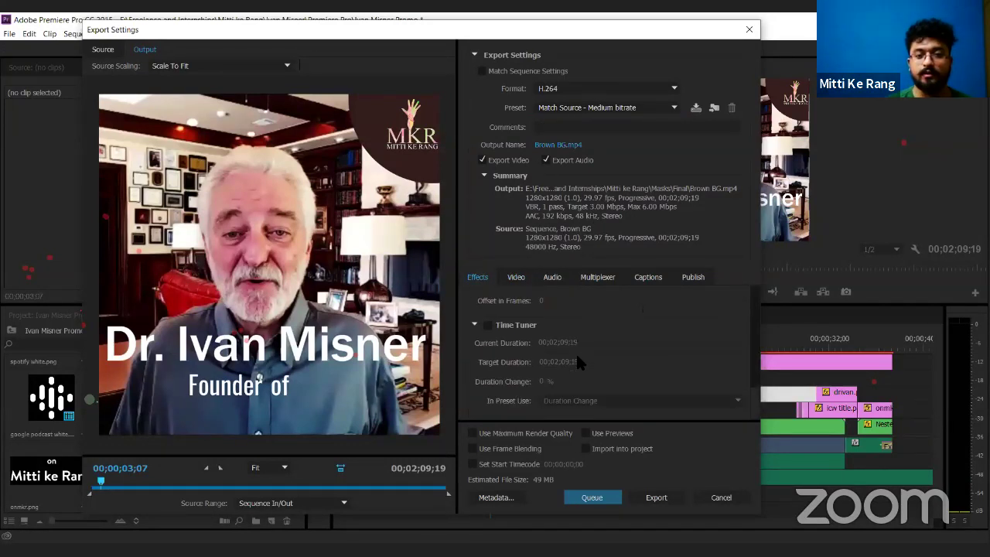
pyautogui.scroll(5, 576, 357)
pyautogui.scroll(-3, 575, 351)
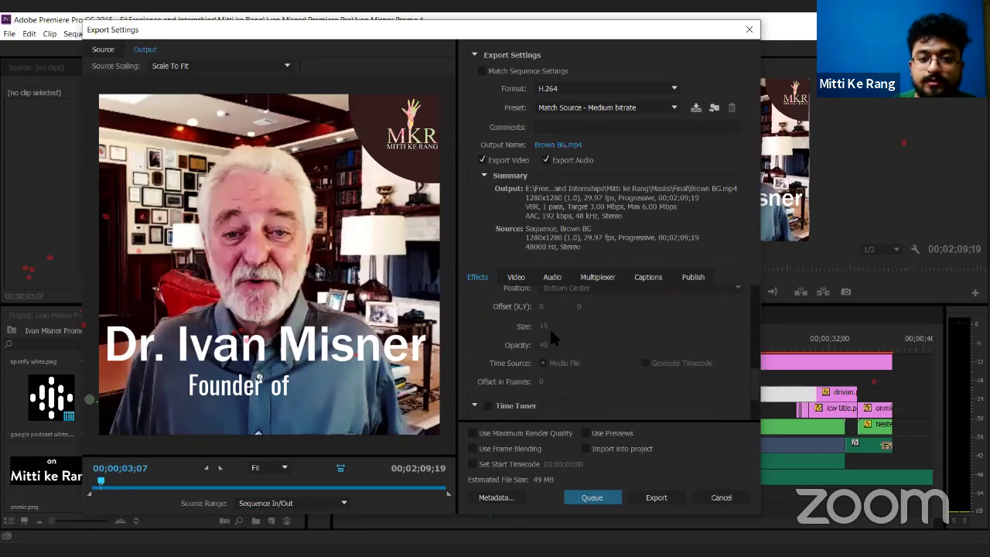
# - Review the basic video settings and set the target bitrate to 2 Mbps for the Brown BG export
pyautogui.click(515, 278)
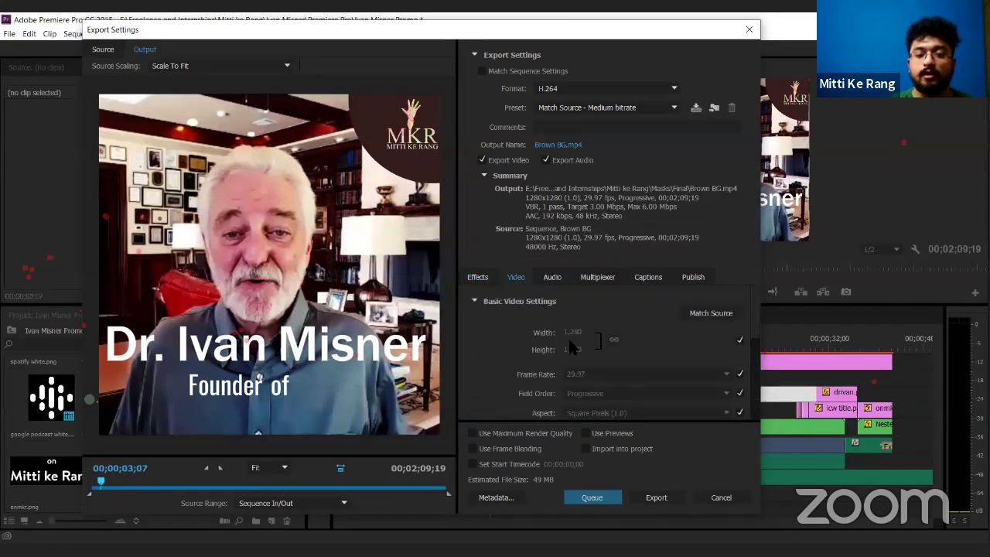
pyautogui.scroll(-4, 580, 356)
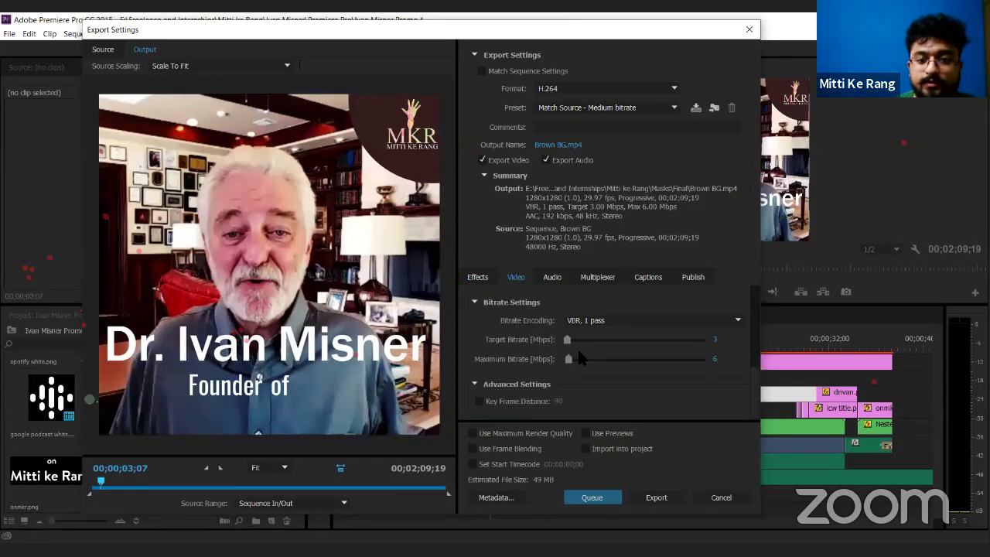
pyautogui.scroll(2, 612, 344)
pyautogui.scroll(-2, 612, 344)
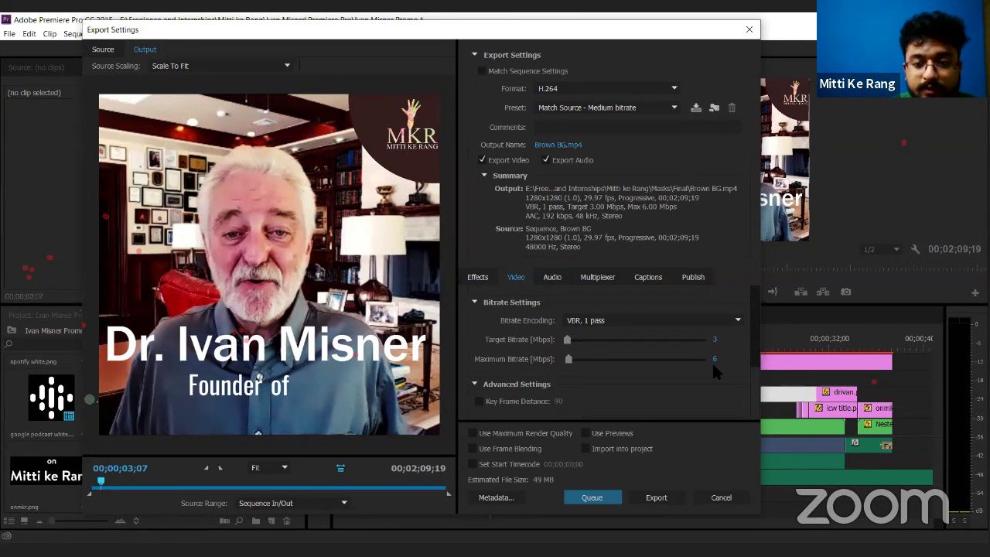
pyautogui.click(714, 339)
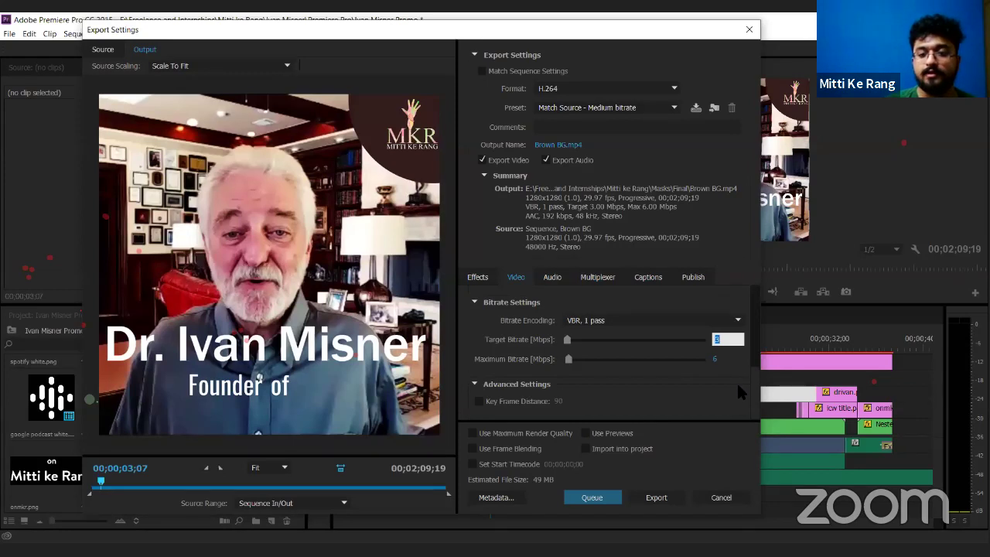
pyautogui.write('2')
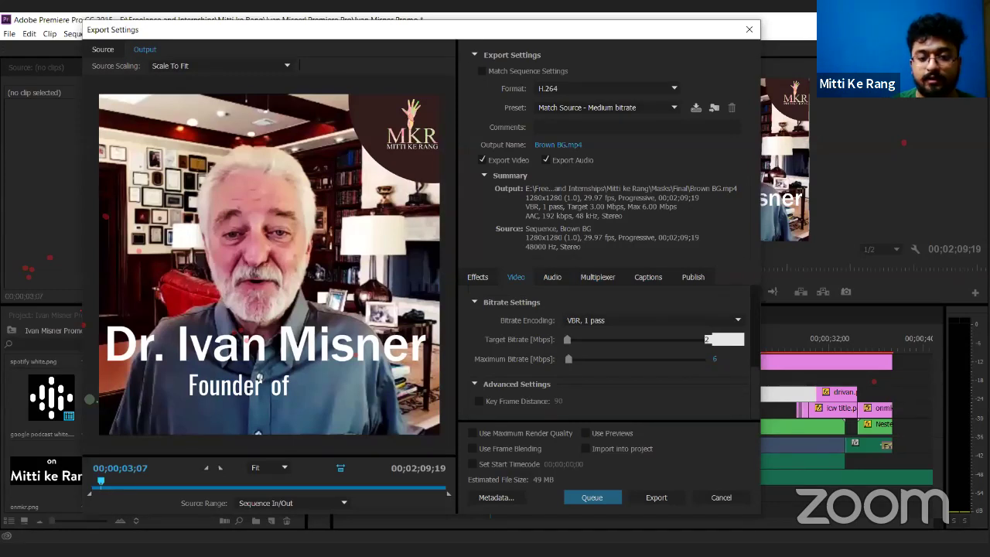
pyautogui.press('Return')
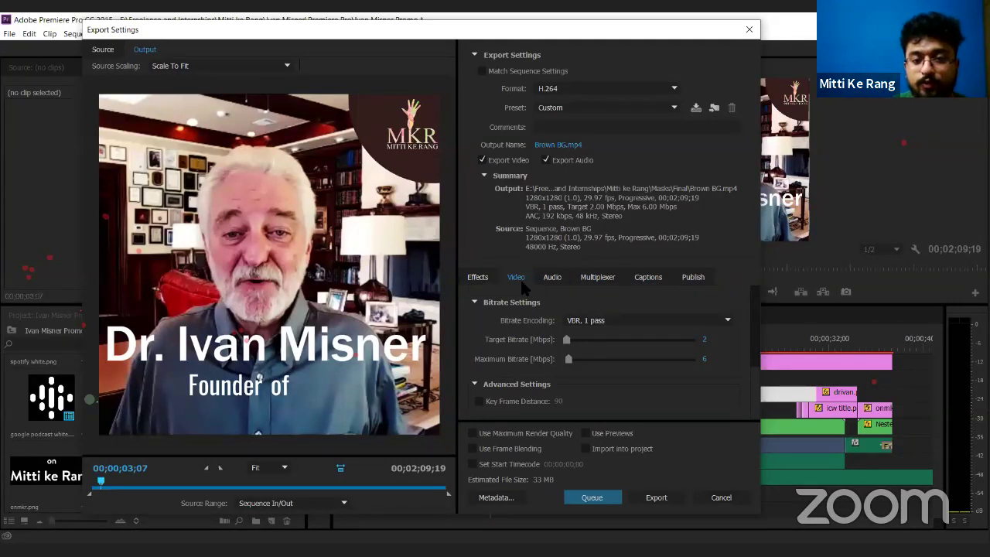
# - Review the audio export settings, set the audio bitrate to 128 kbps, and look over the other bitrate options
pyautogui.click(558, 280)
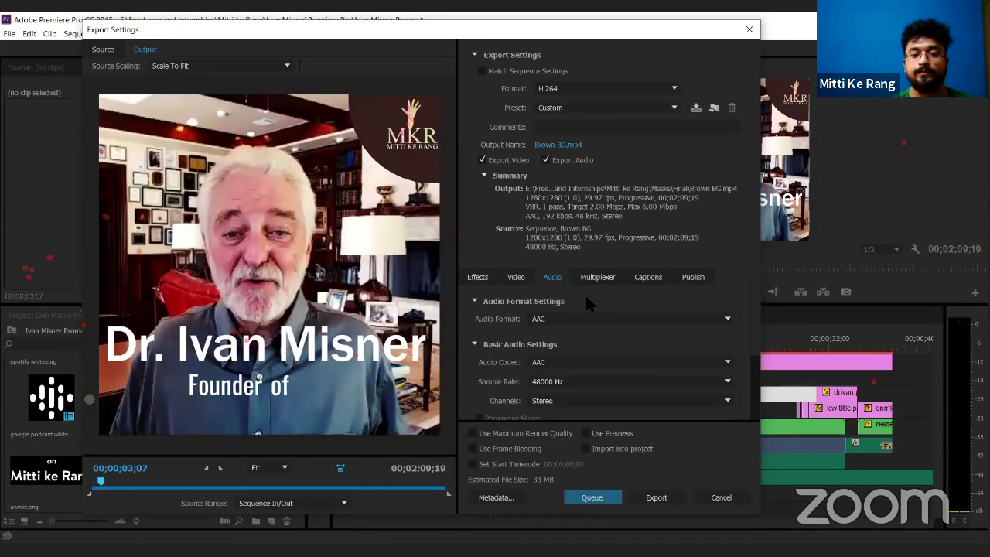
pyautogui.scroll(-1, 597, 355)
pyautogui.scroll(1, 597, 355)
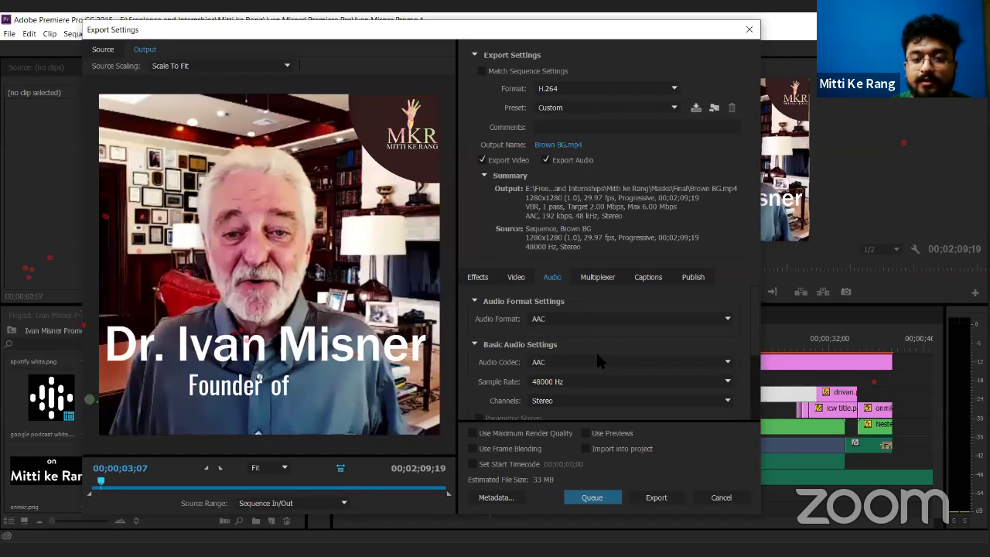
pyautogui.scroll(-3, 596, 361)
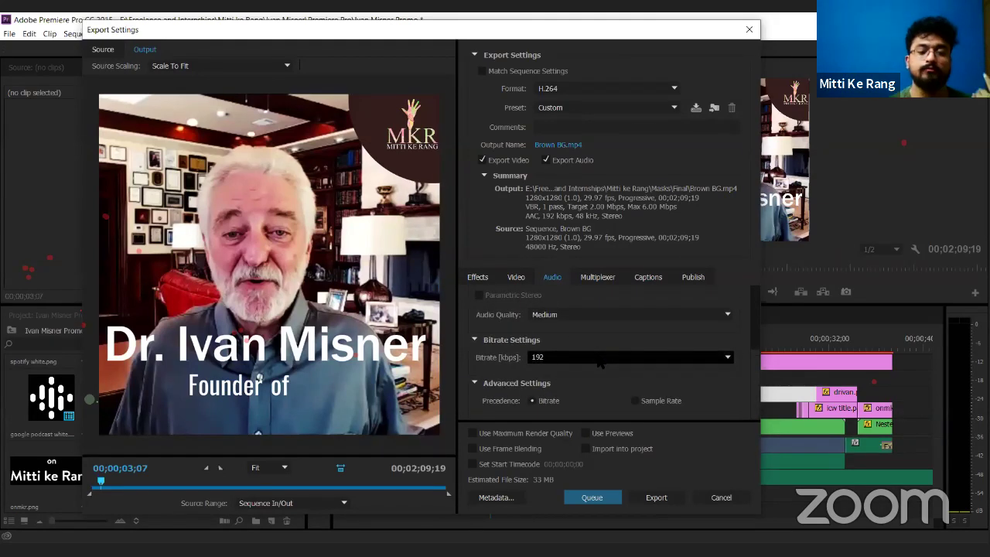
pyautogui.click(600, 357)
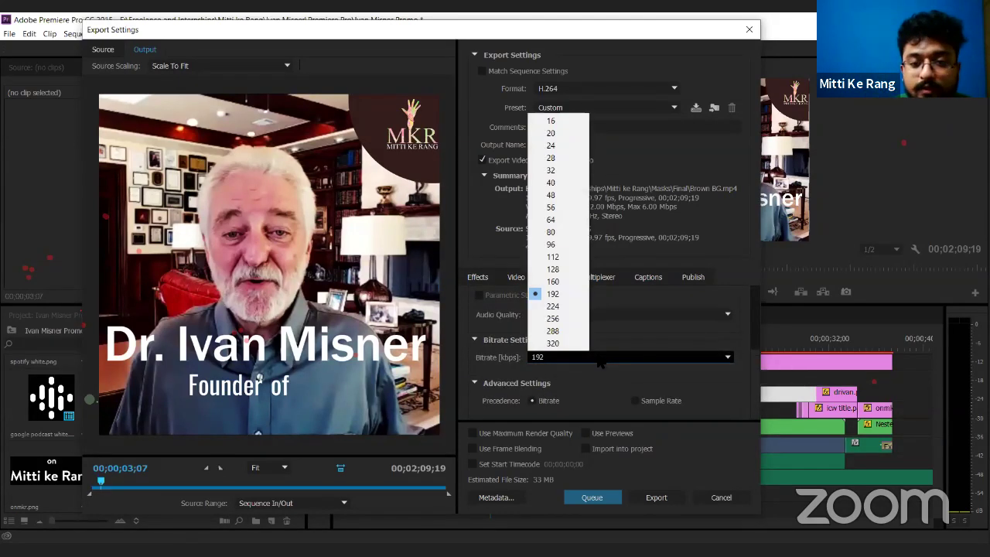
pyautogui.click(571, 267)
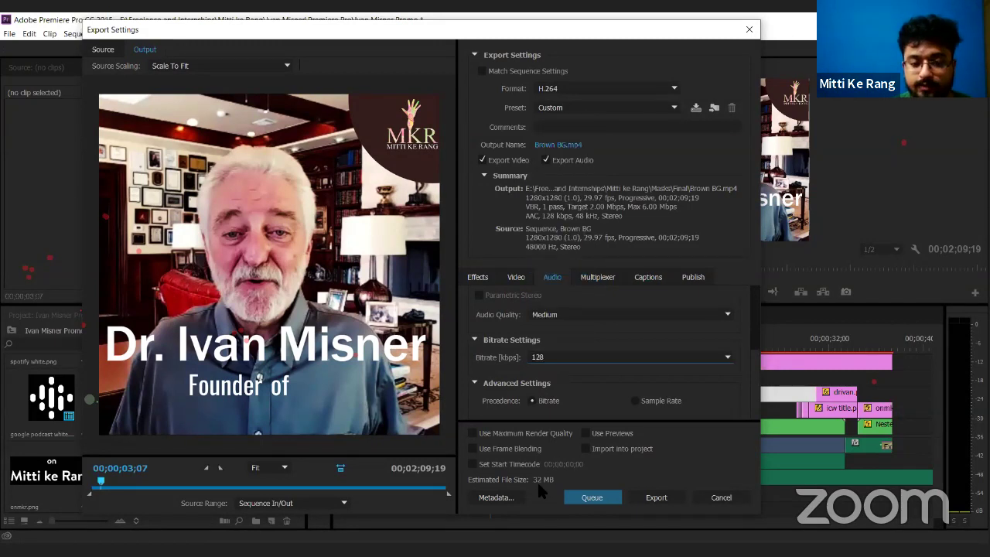
pyautogui.click(576, 357)
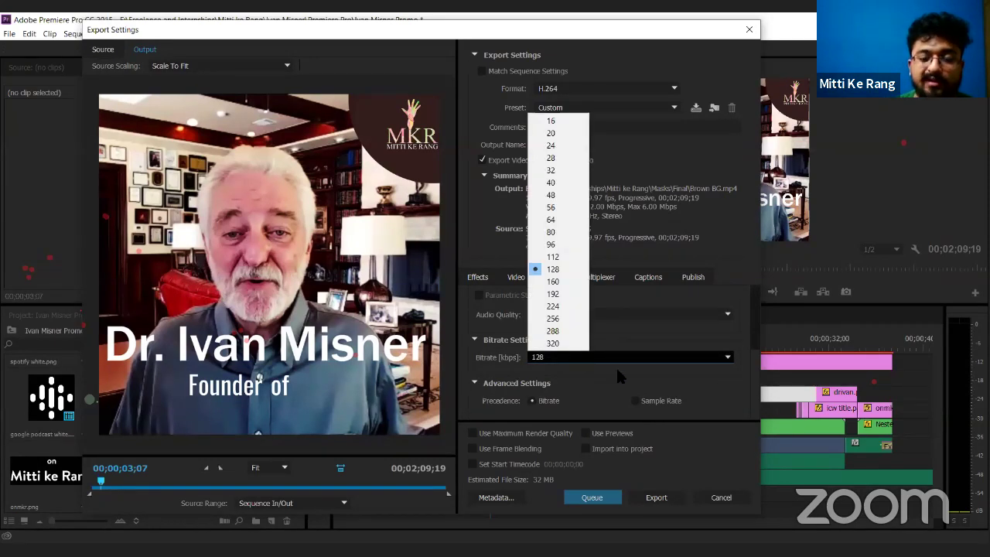
pyautogui.click(660, 375)
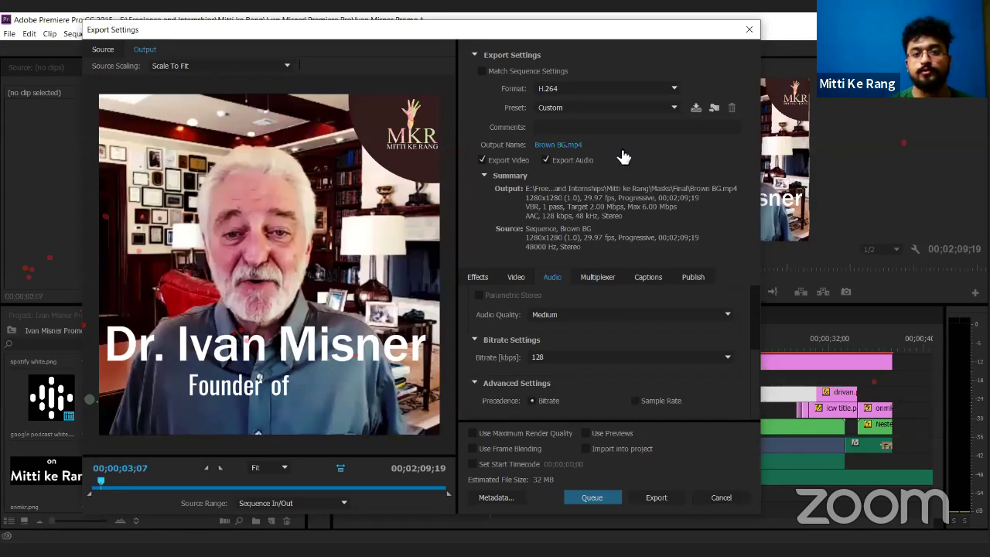
# - Close the export settings without exporting and move the Brown BG playhead to 00;00;05;16
pyautogui.click(740, 35)
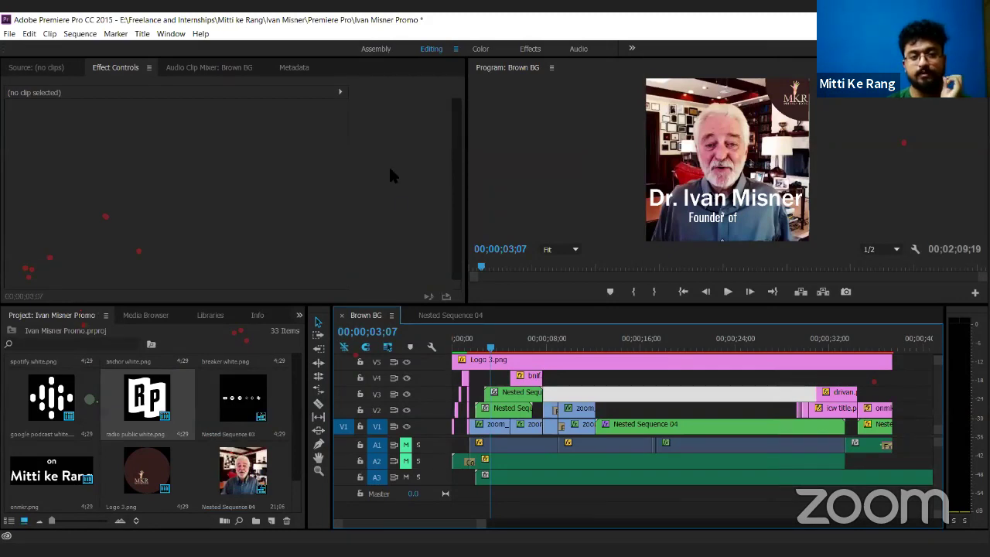
pyautogui.click(517, 345)
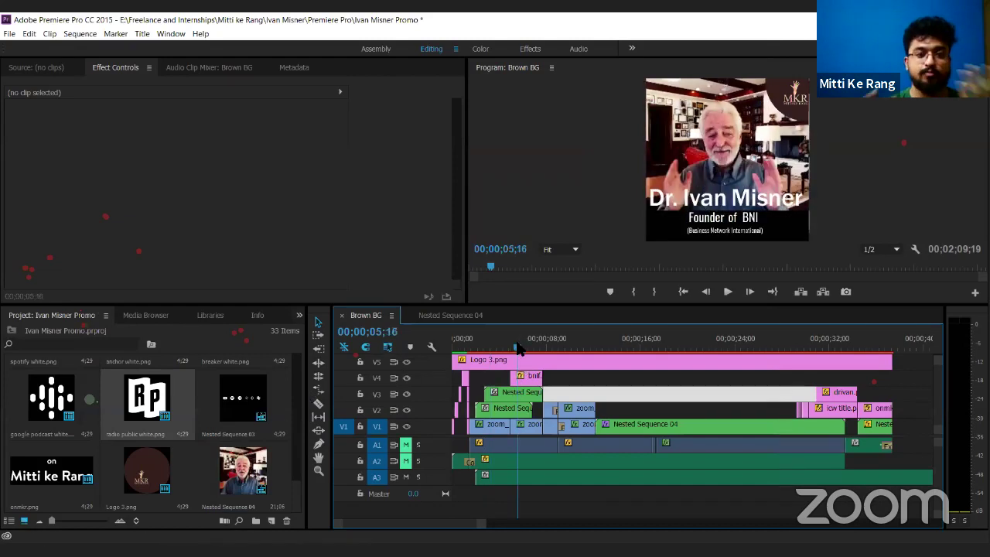